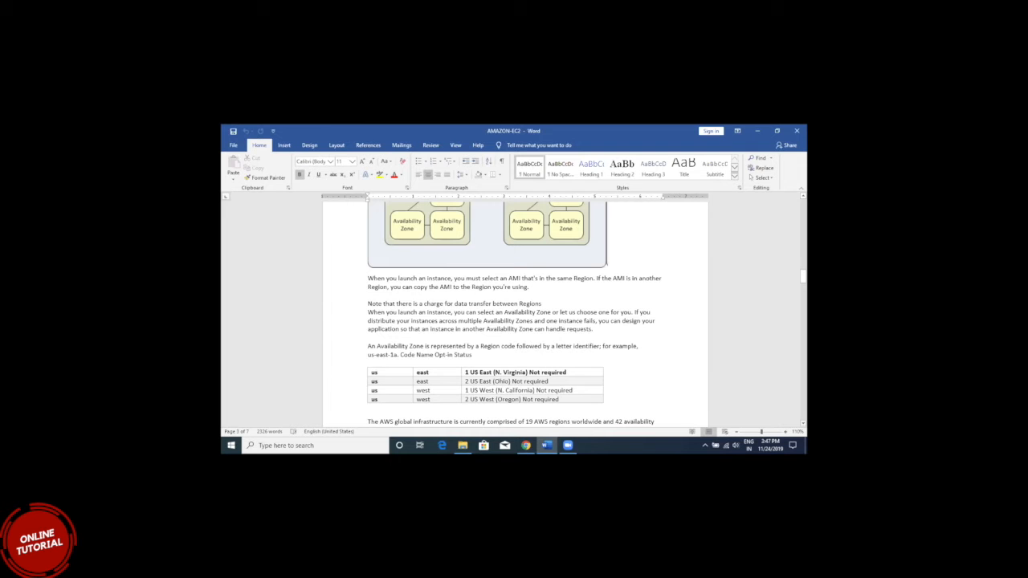
Step: Read through the Availability Zone, key pair and security group sections of the AMAZON-EC2 document, up to the inbound and outbound rules table
scroll(514, 313, down, 5)
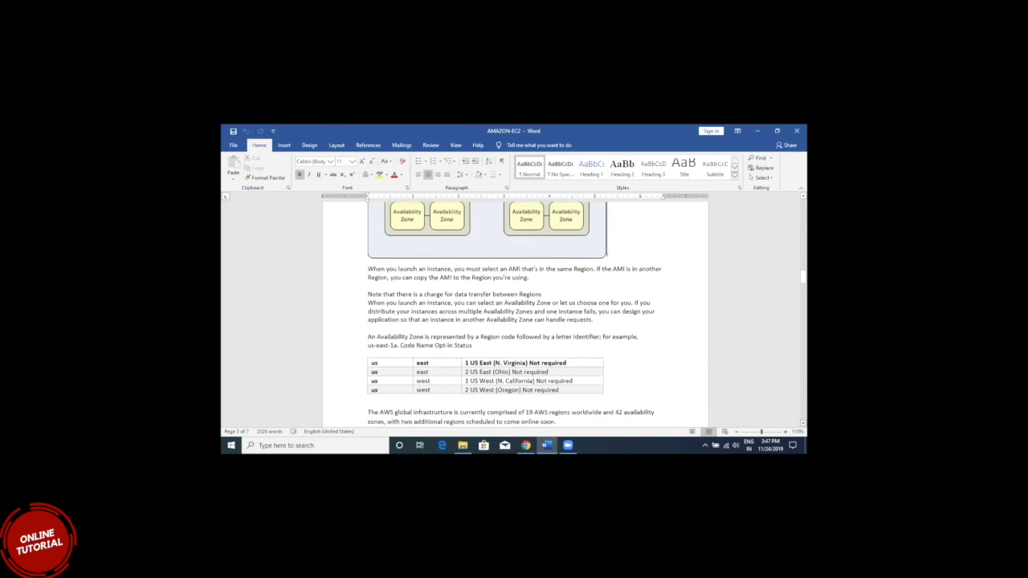
scroll(514, 313, down, 1)
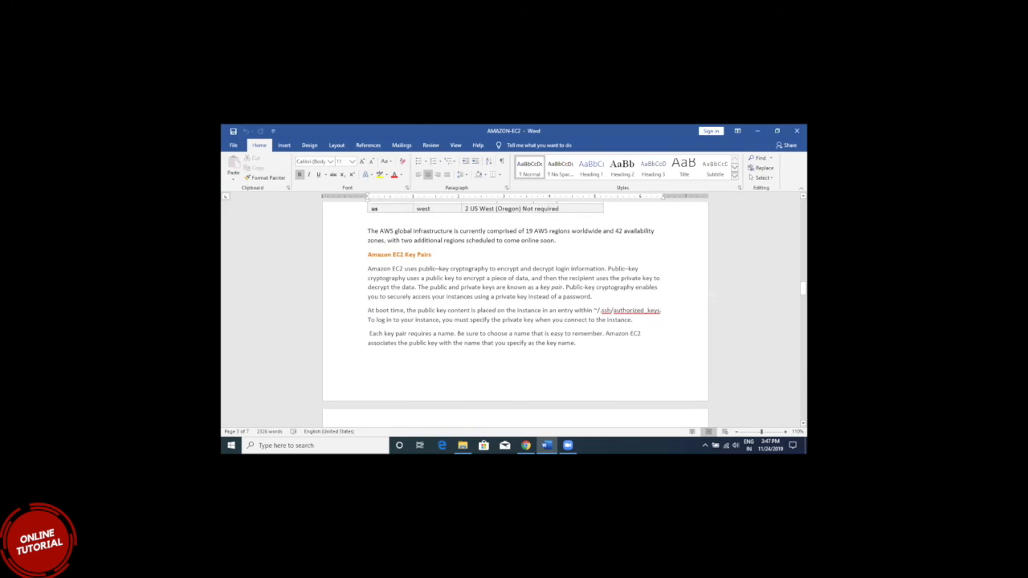
scroll(514, 313, down, 2)
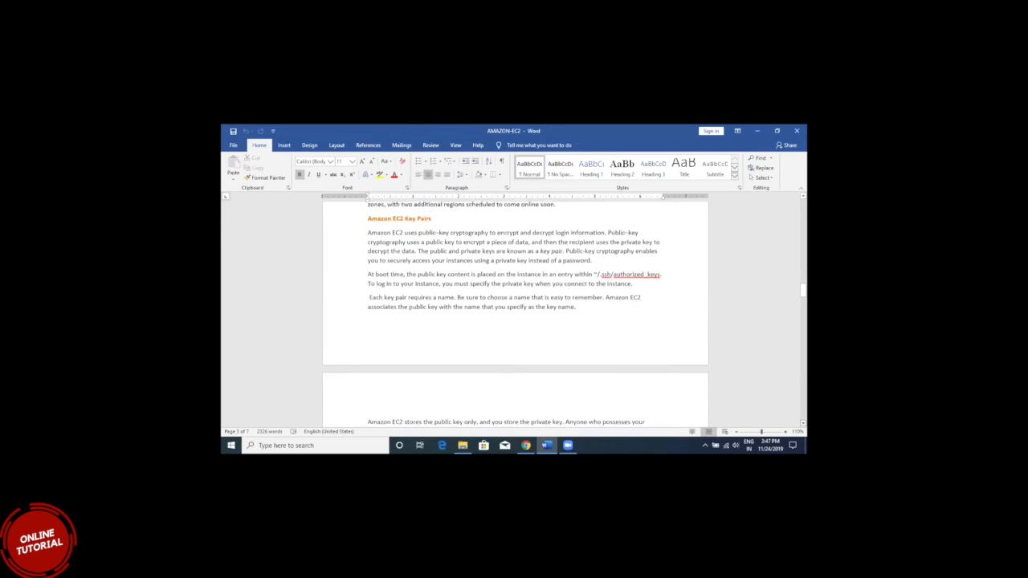
scroll(514, 313, down, 4)
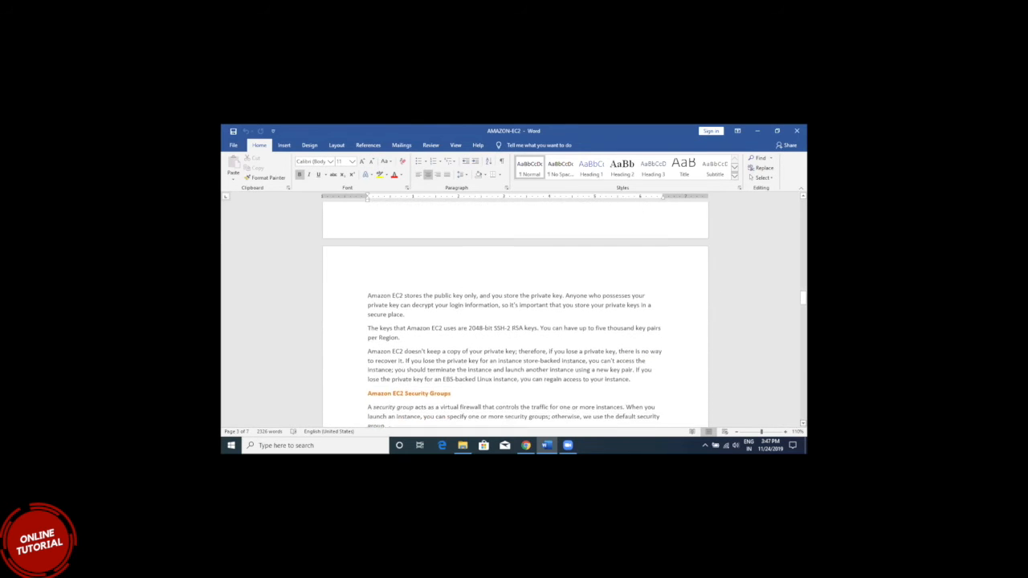
scroll(514, 314, down, 2)
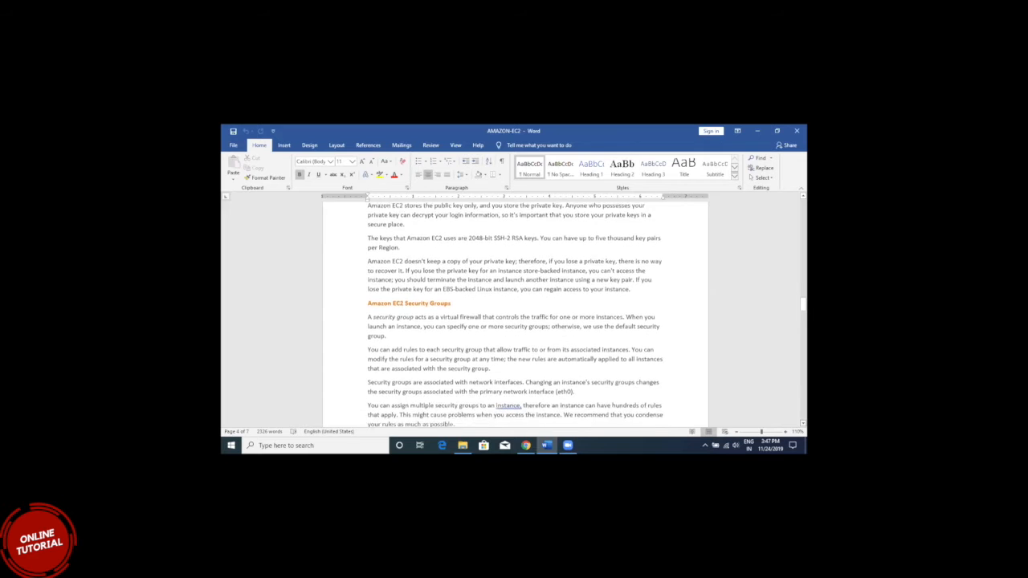
scroll(514, 313, down, 3)
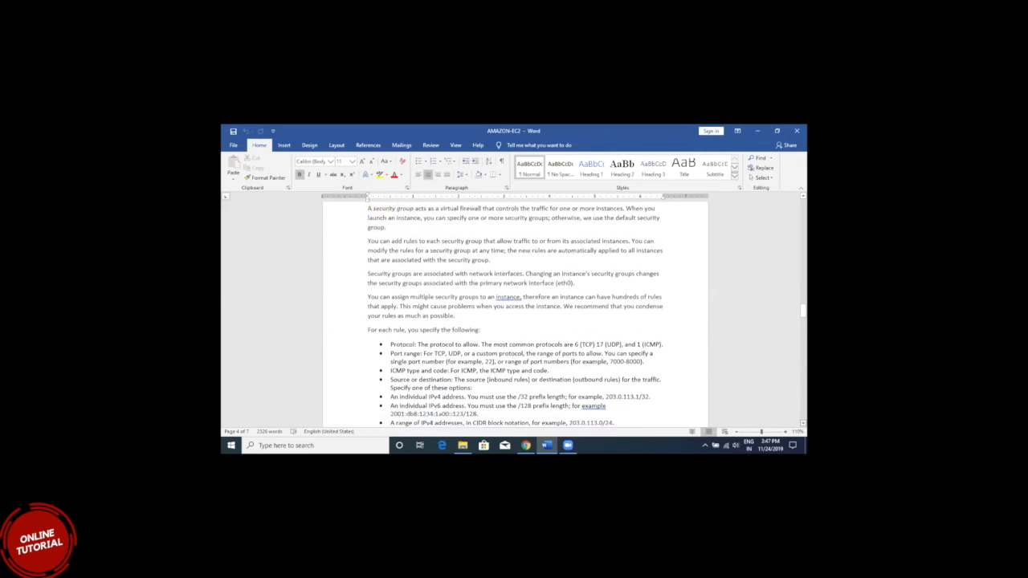
scroll(514, 313, down, 4)
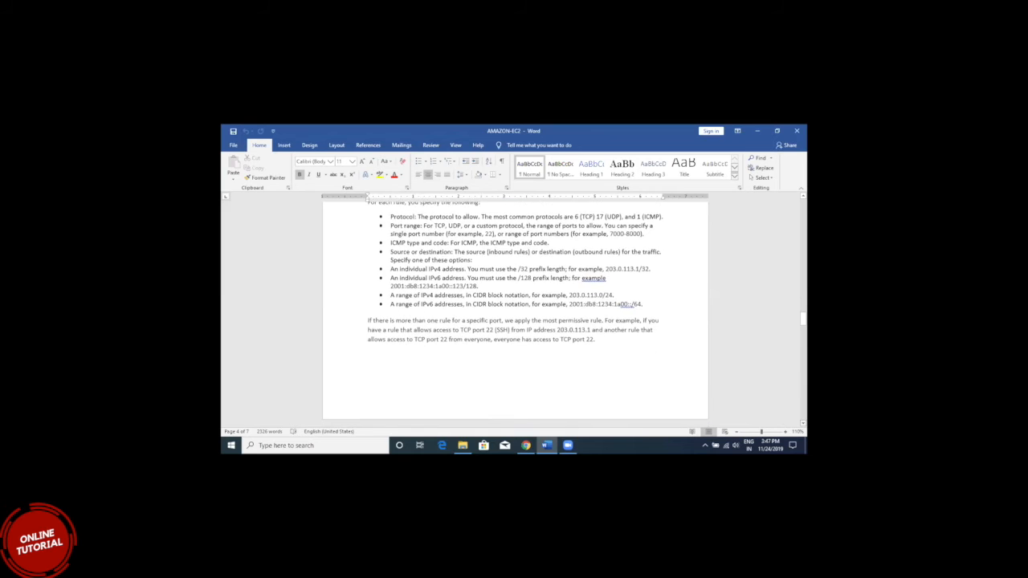
scroll(514, 313, down, 3)
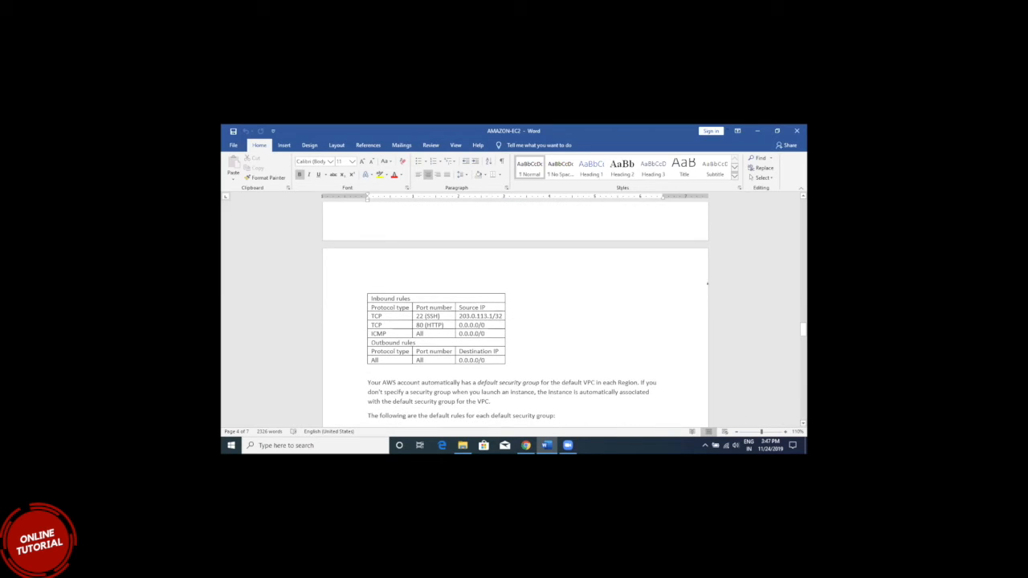
Step: Minimize the document and switch to the open Google Chrome window
click(759, 129)
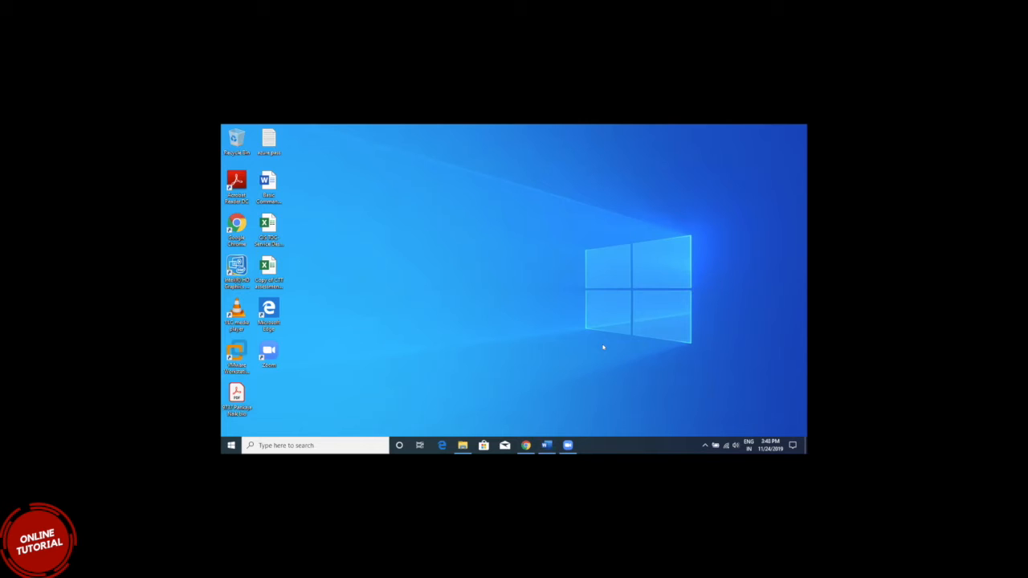
click(525, 445)
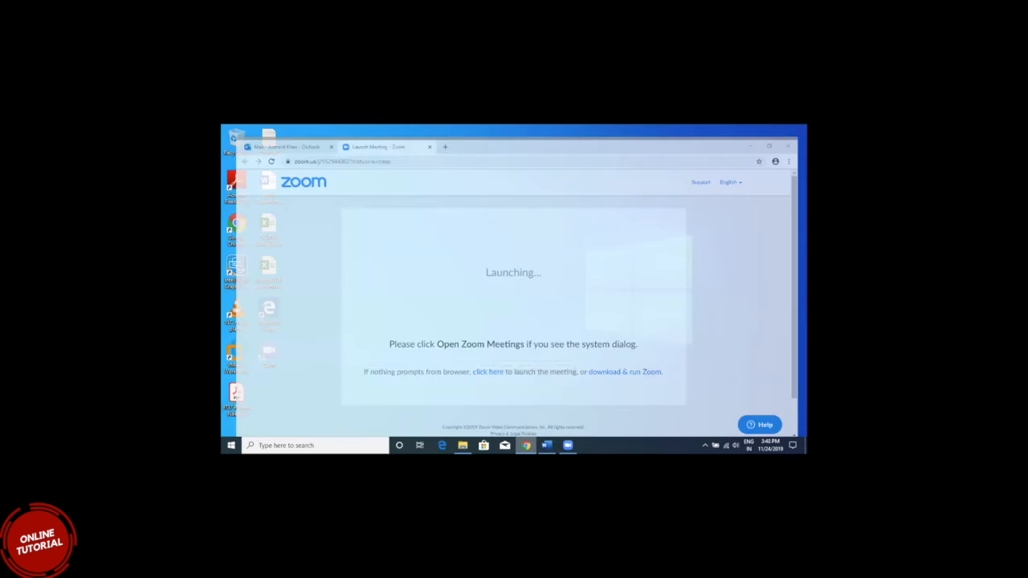
click(797, 129)
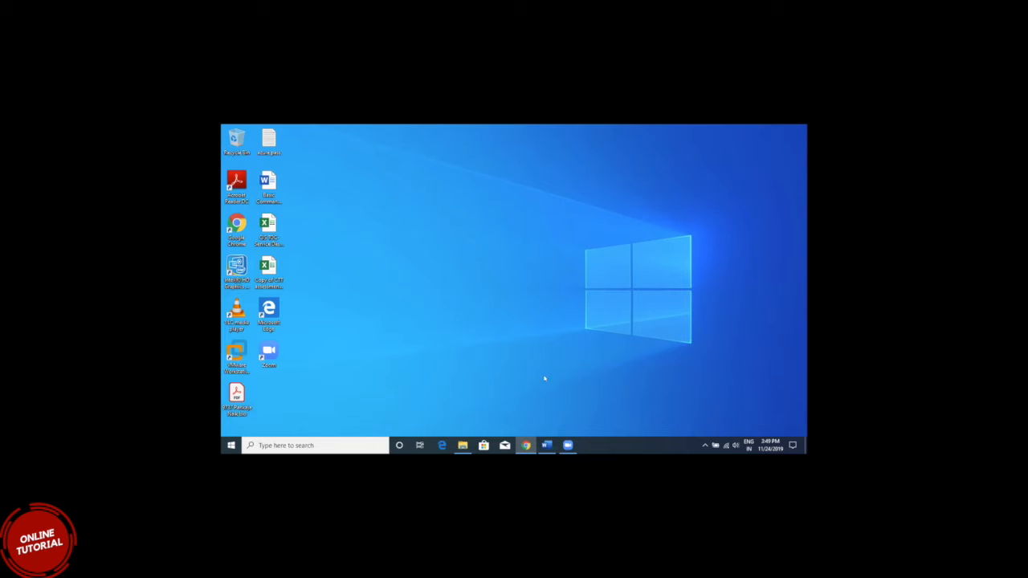
mouse_move(526, 445)
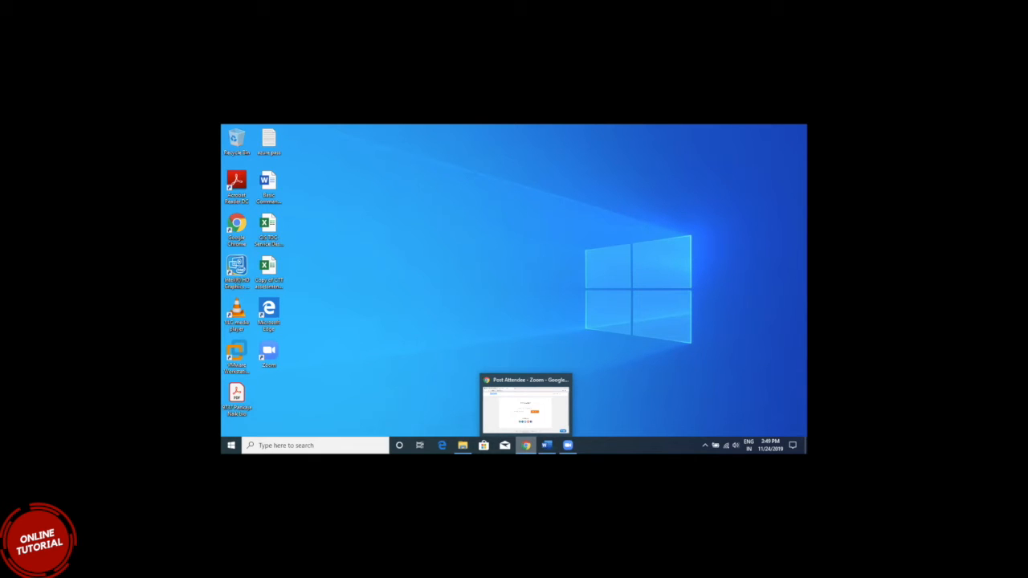
click(526, 410)
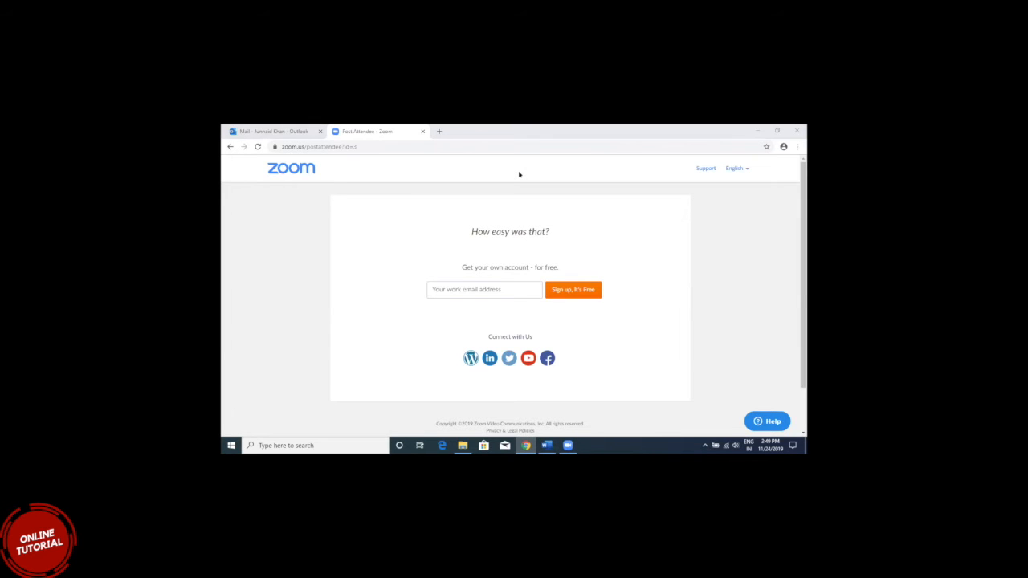
Step: Search the web for "aws portal" in a new browser tab and open the Amazon Web Services site
click(437, 132)
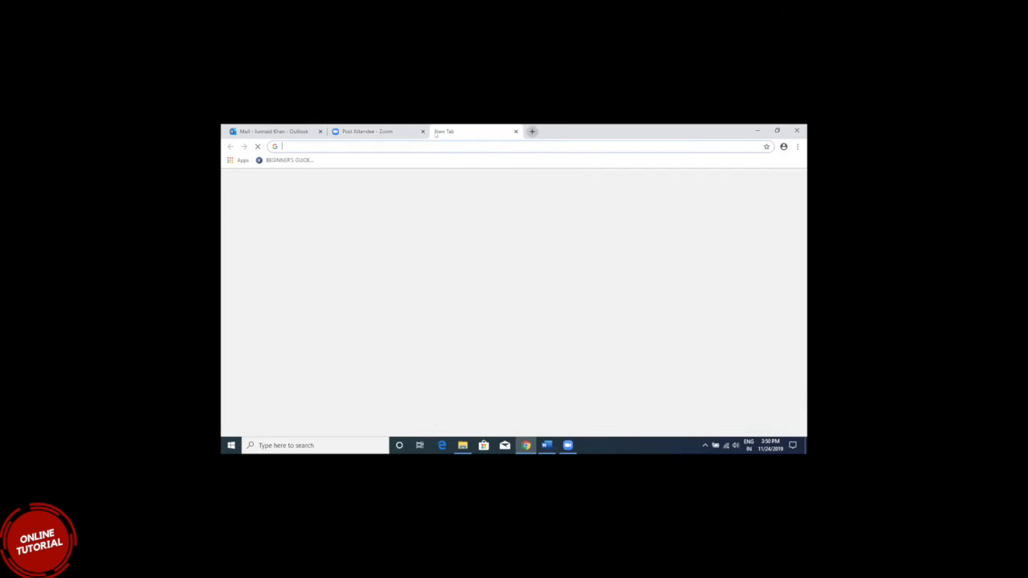
text(aws )
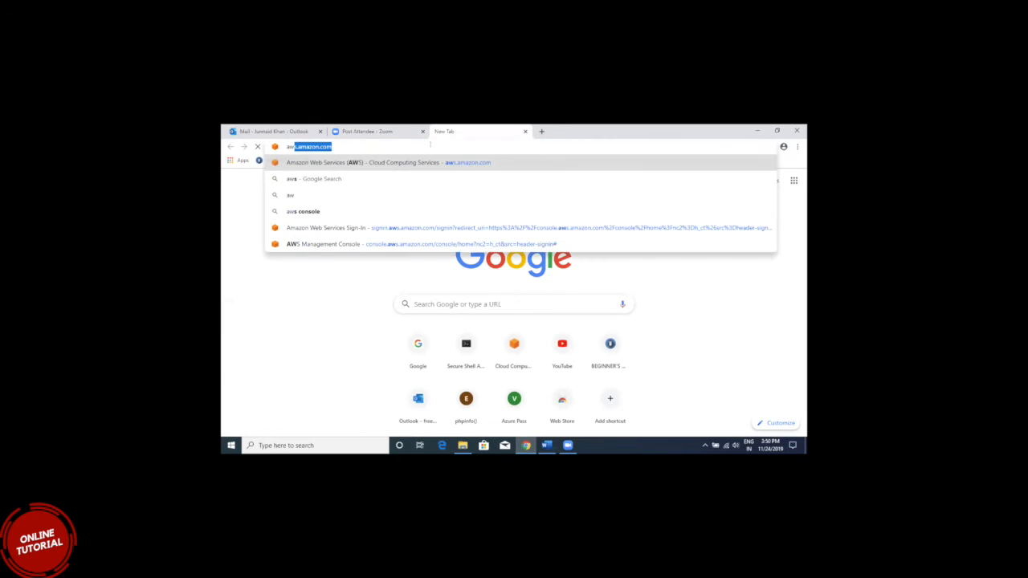
text(portal)
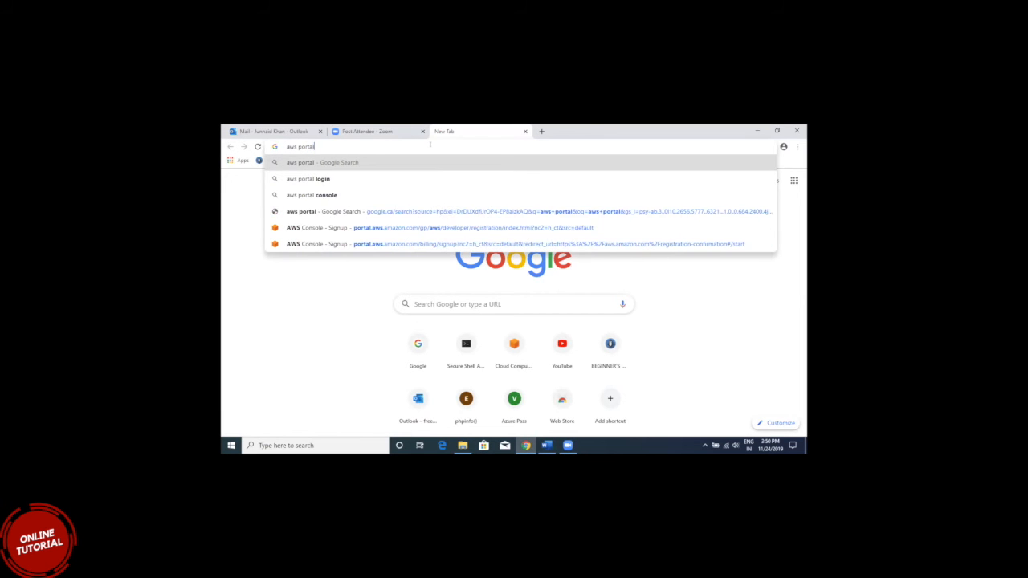
key(Return)
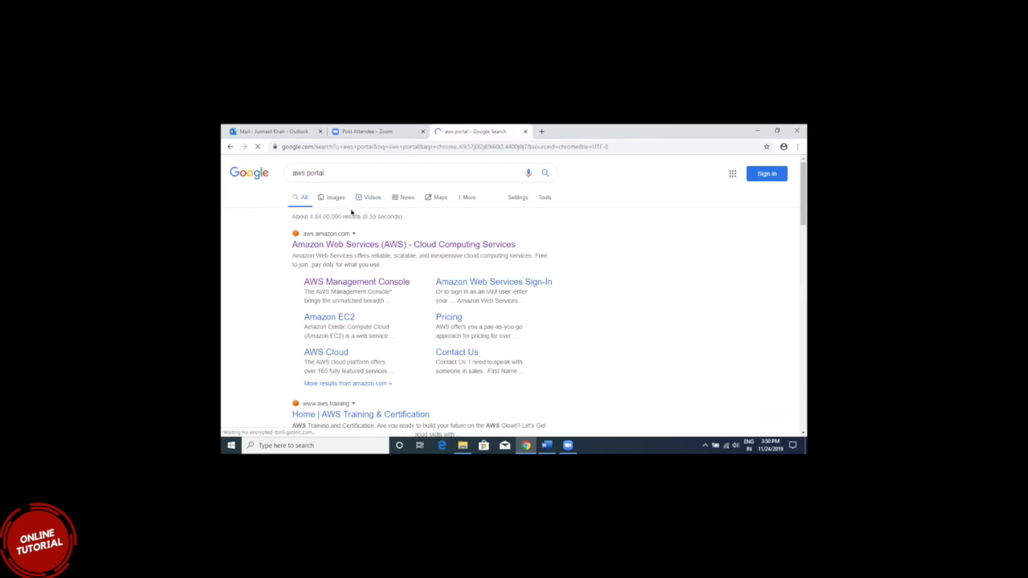
click(353, 245)
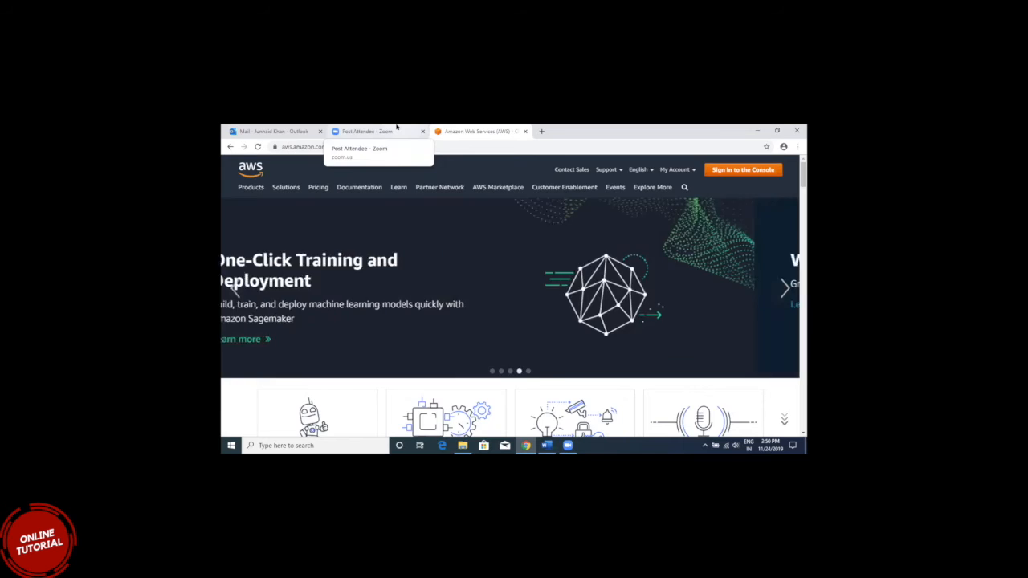
Step: Open the AWS console sign-in page from the Amazon Web Services home page
click(366, 131)
click(448, 131)
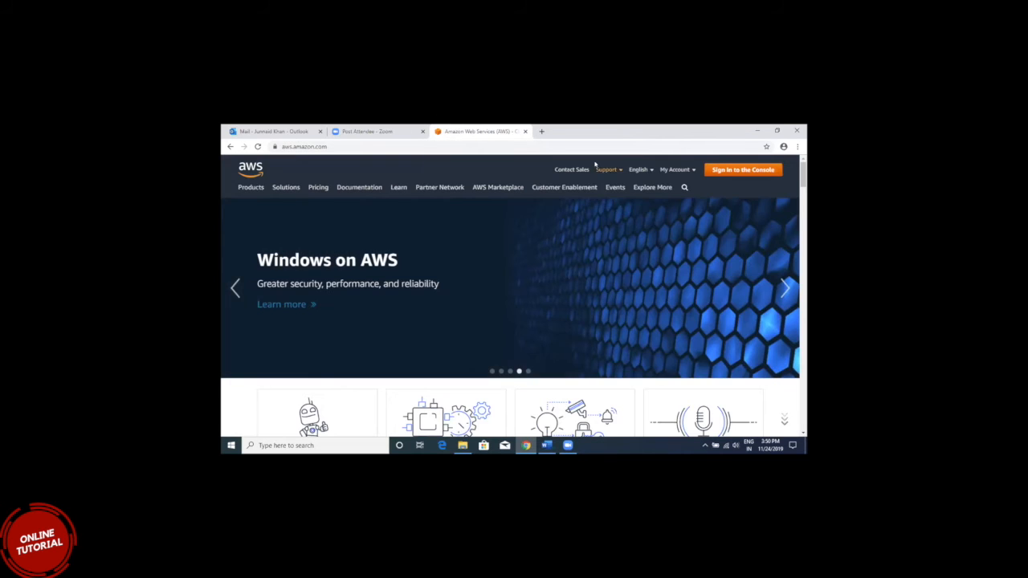
click(726, 165)
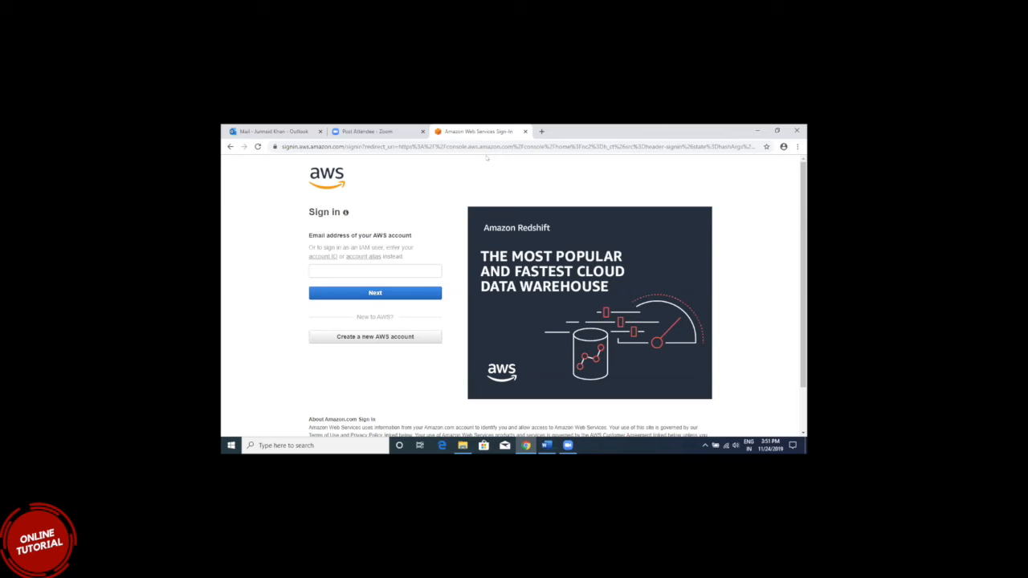
click(487, 158)
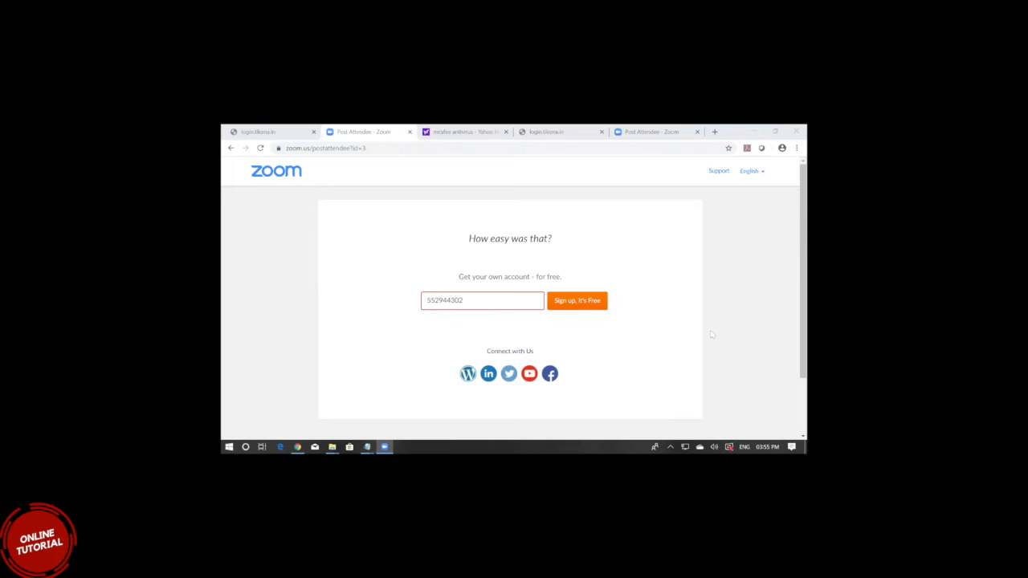
Step: Try searching for "aws consloe" in a new browser tab, and close the Amazon shopping page
click(714, 131)
text(a)
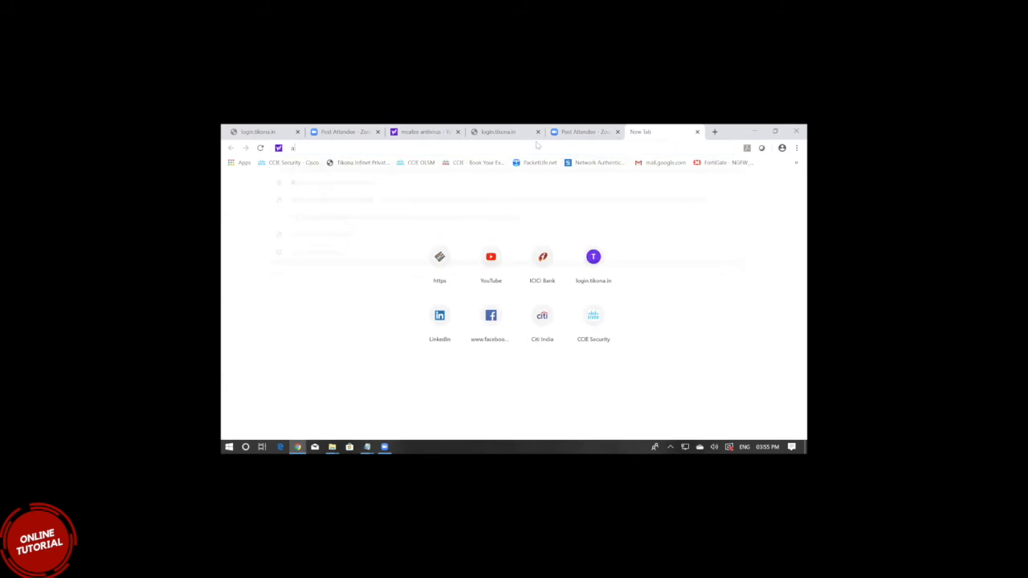
text(ws co)
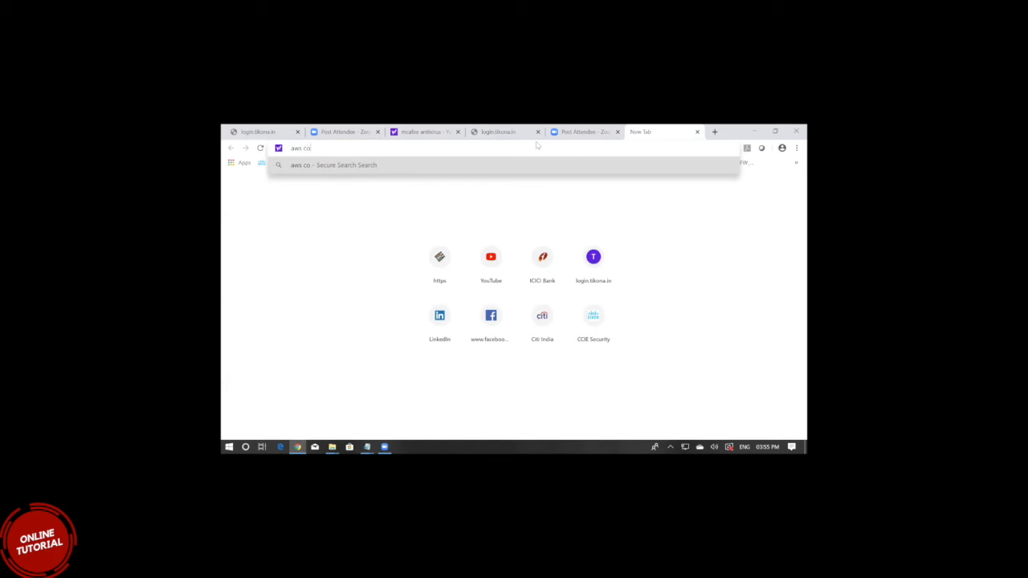
text(nsloe)
key(Return)
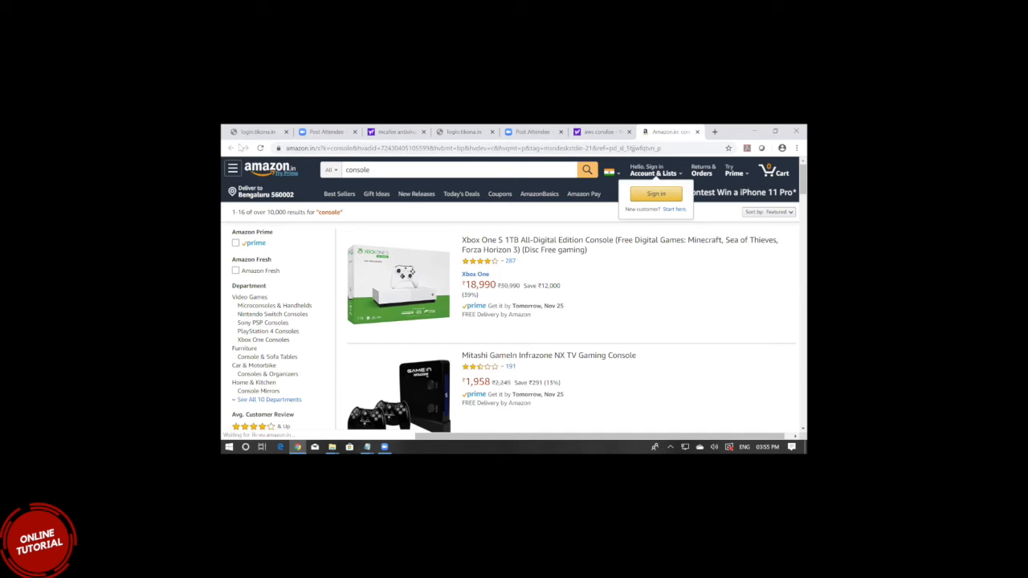
click(697, 132)
Step: Search the web for "aws console" in a new browser tab
click(714, 131)
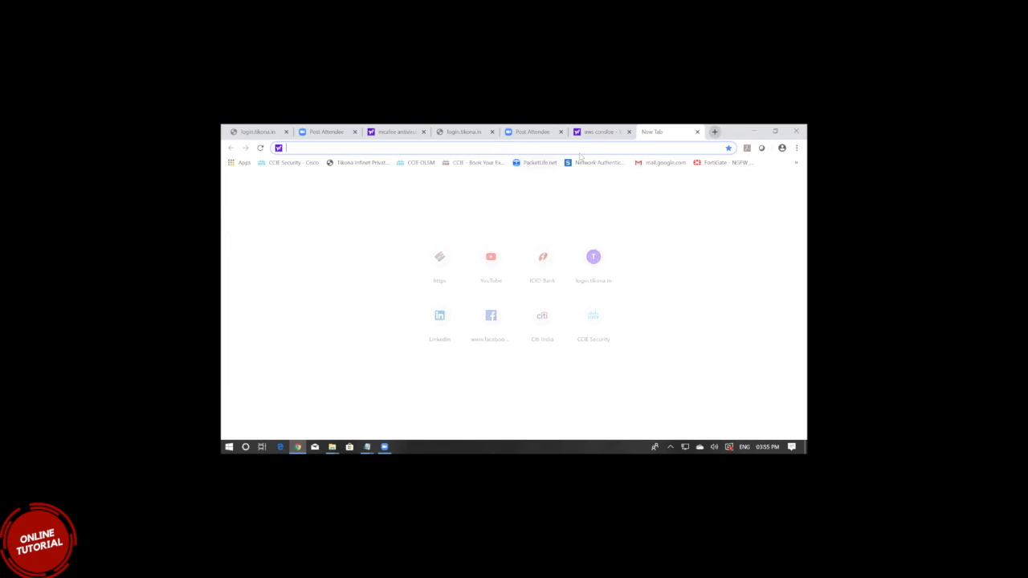
click(774, 131)
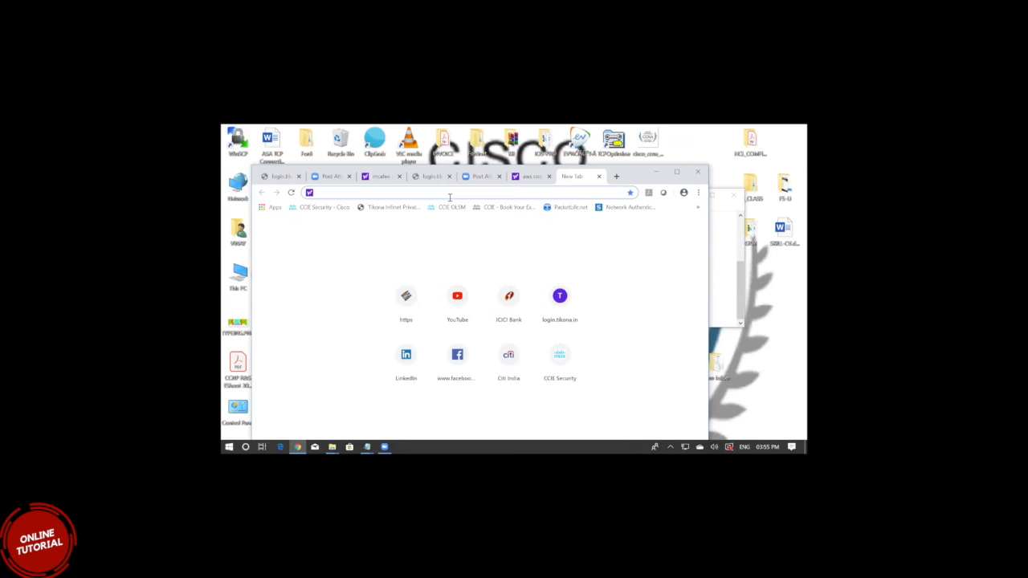
text(aws)
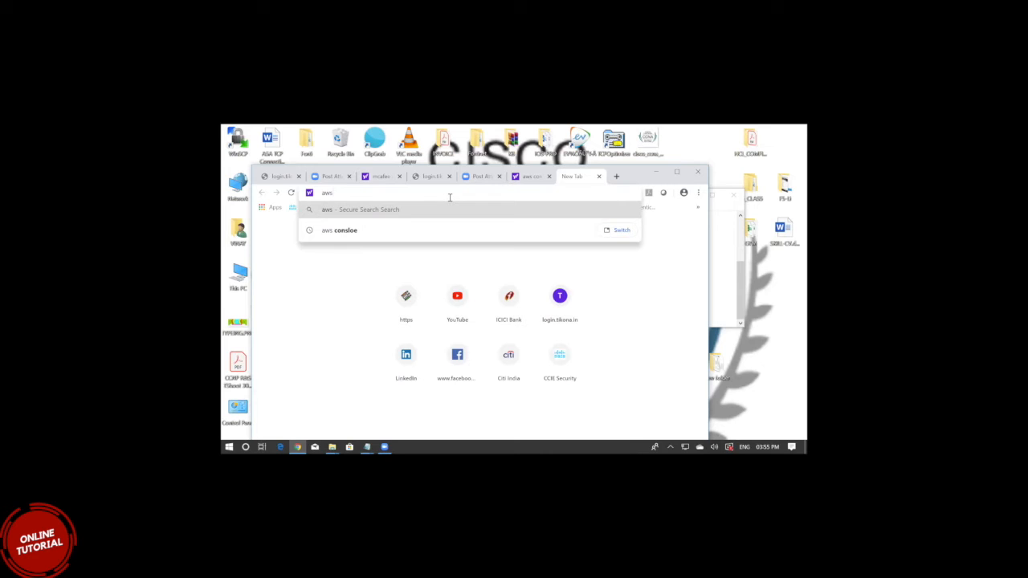
text(console)
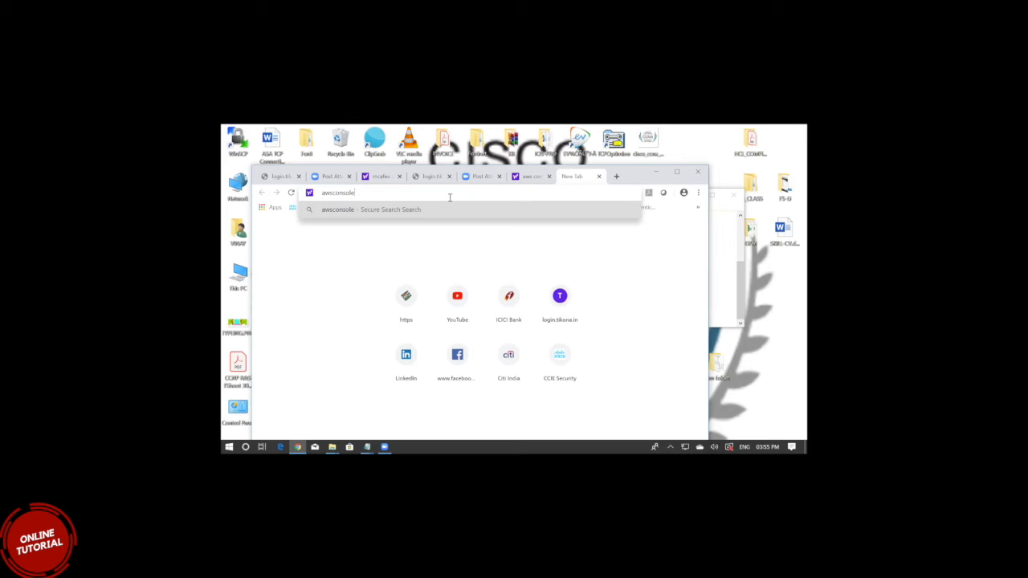
key(BackSpace)
key(BackSpace)
key(BackSpace)
key(BackSpace)
key(BackSpace)
key(BackSpace)
key(BackSpace)
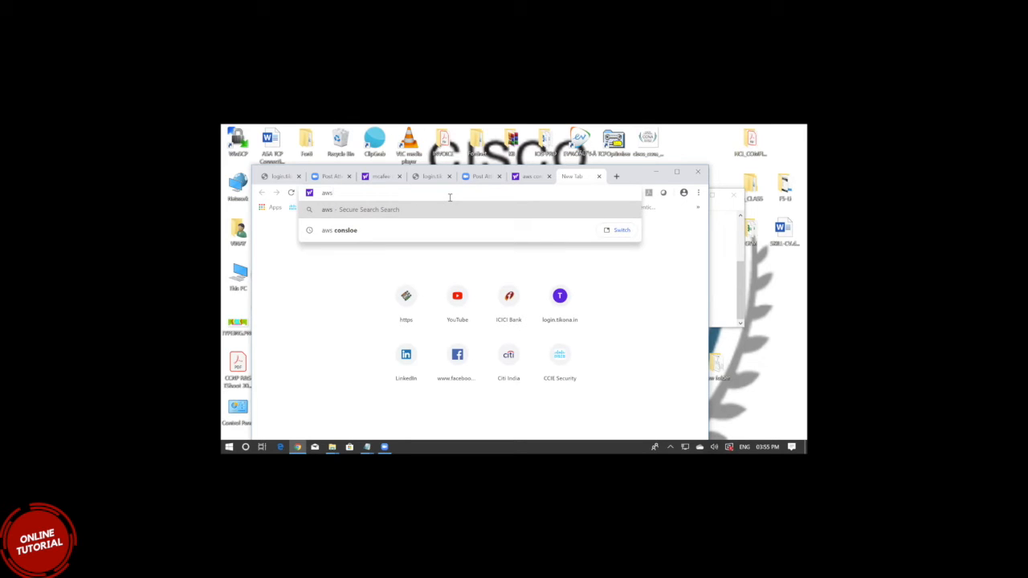
text(console)
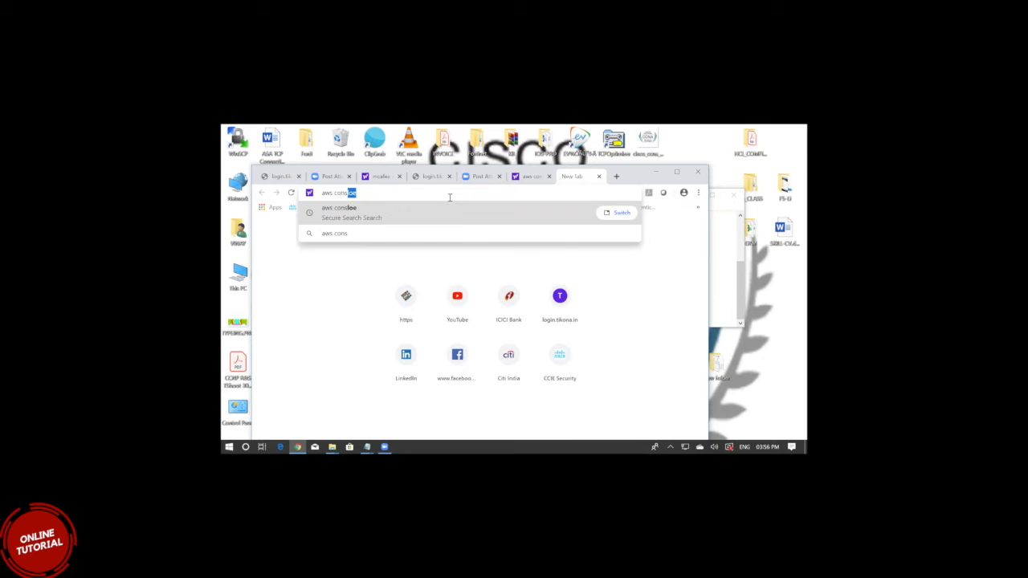
key(Return)
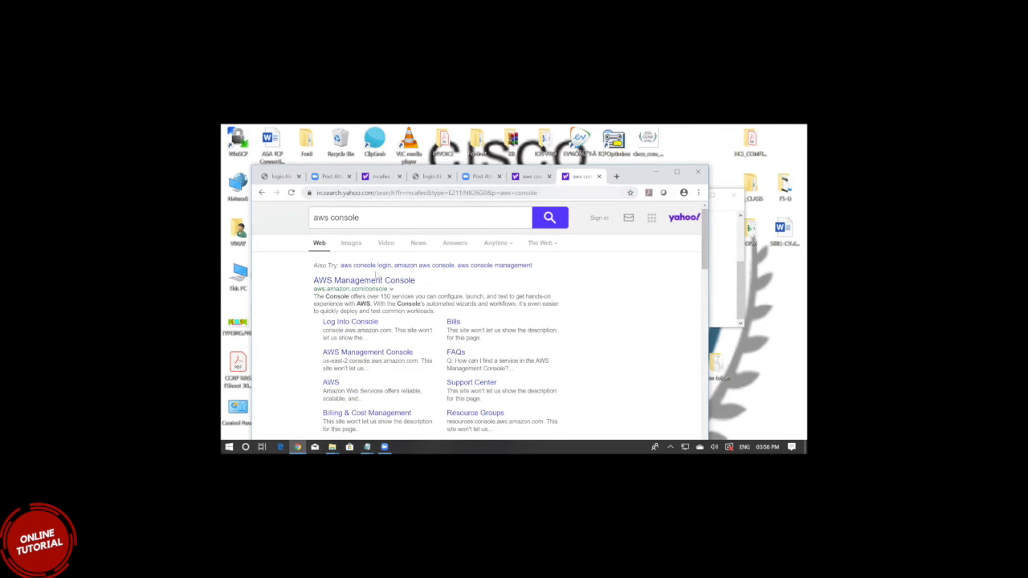
Step: Open the AWS Management Console result in a maximized window and go to the AWS account creation form
click(363, 283)
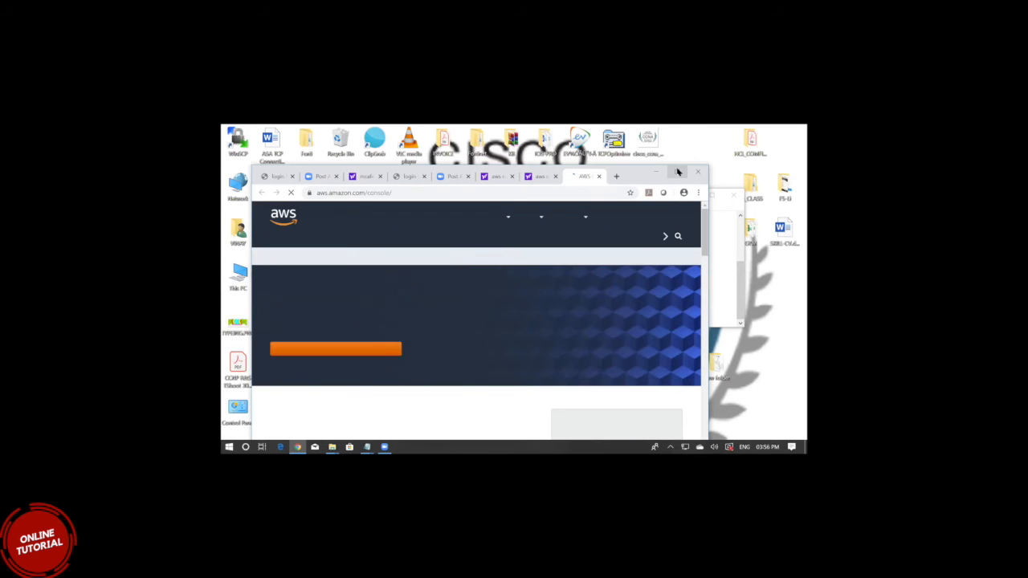
click(677, 174)
mouse_move(678, 173)
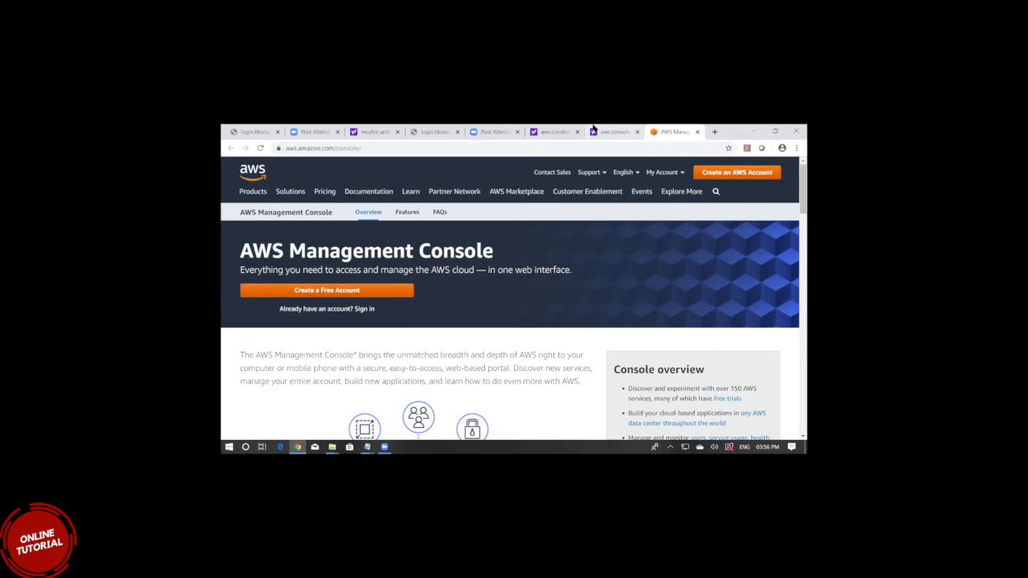
click(721, 174)
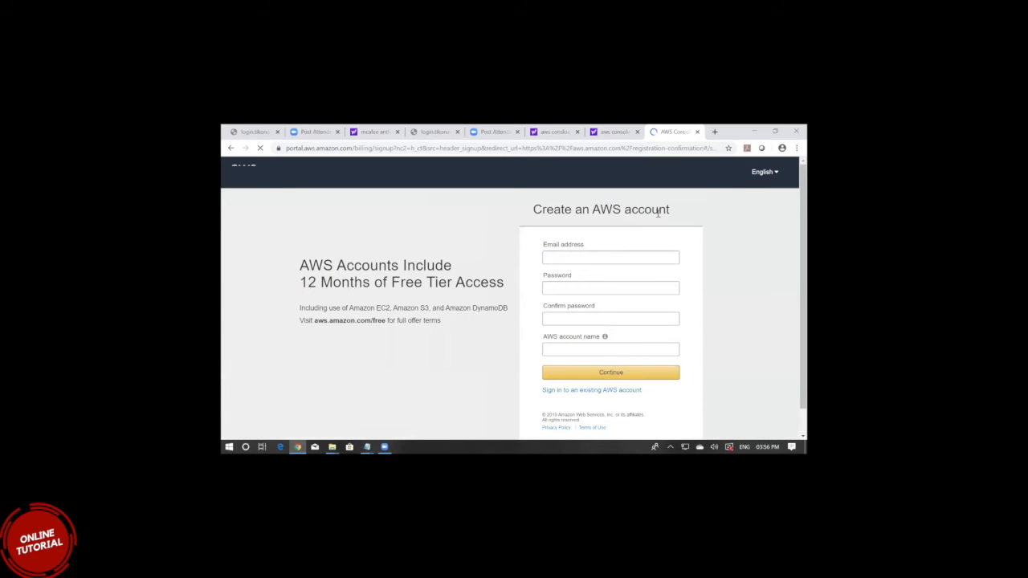
Step: Enter the account holder's e-mail address in the AWS account creation form
click(563, 258)
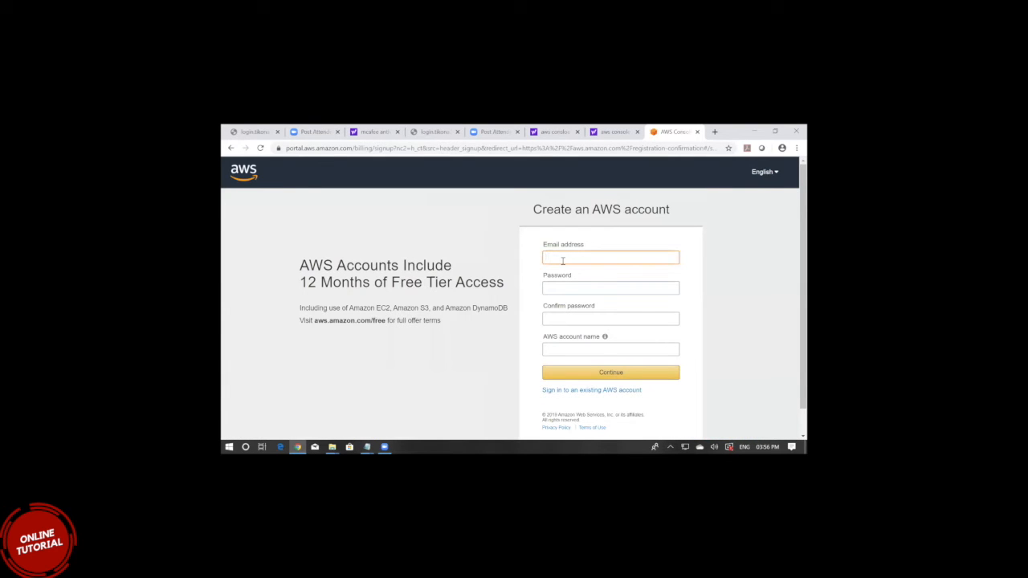
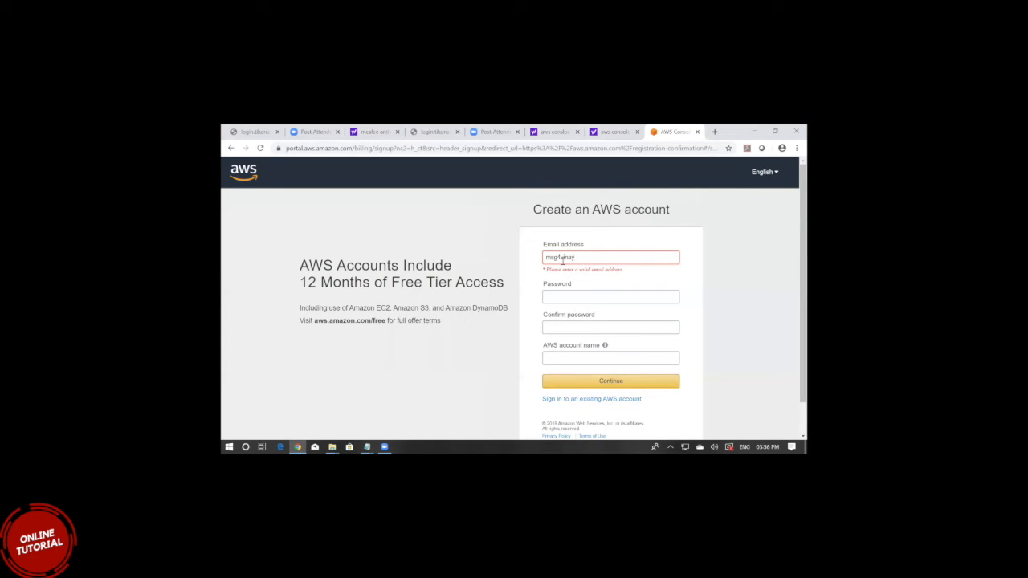
double_click(563, 258)
click(599, 257)
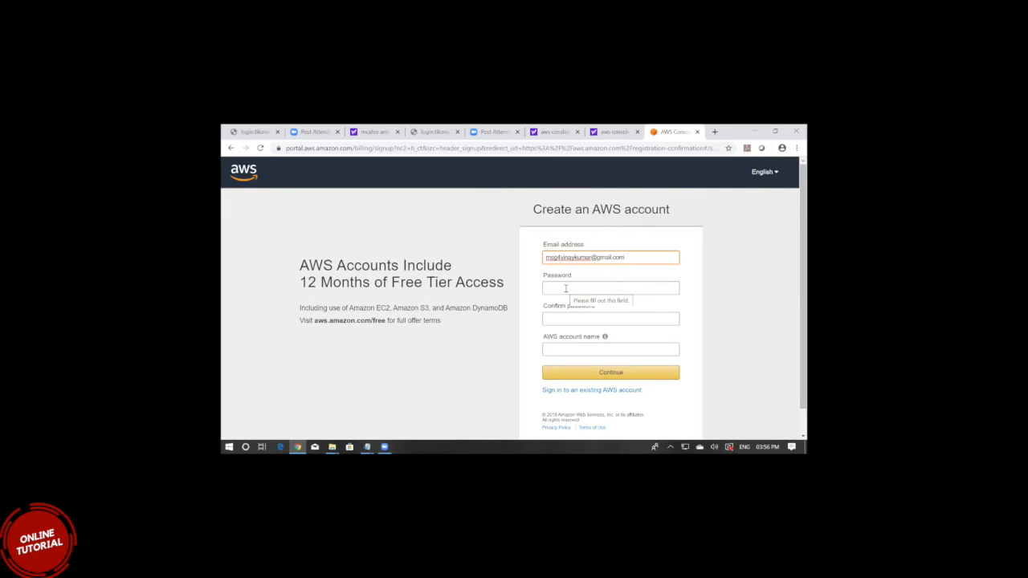
text(C)
key(BackSpace)
Step: Enter the account password and repeat it in the password confirmation field
click(565, 289)
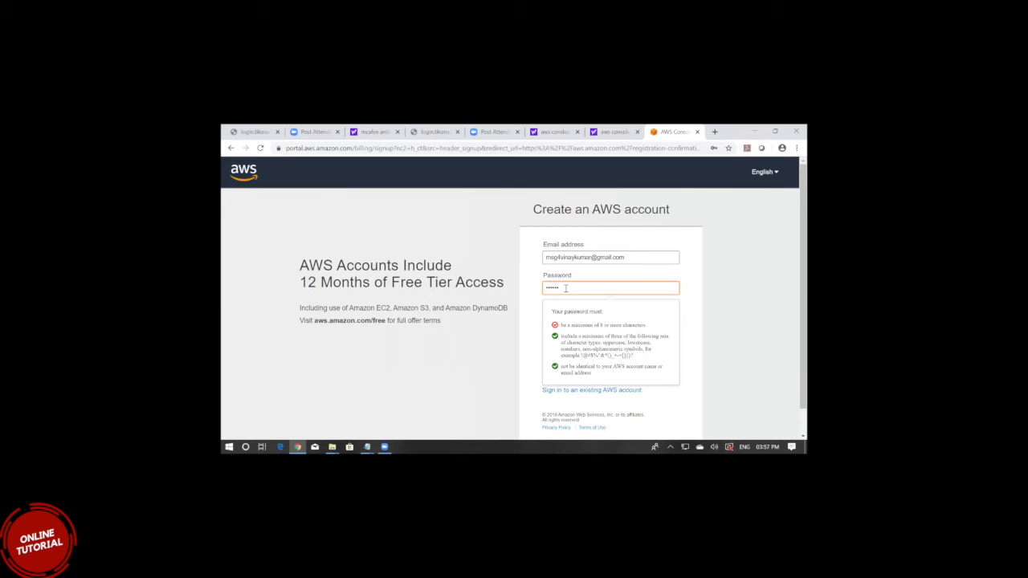
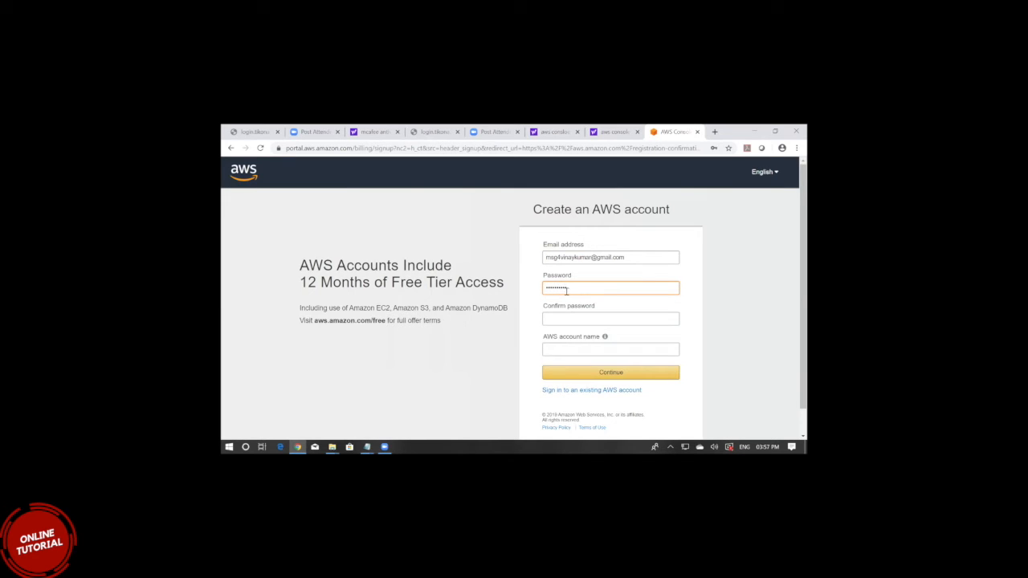
click(566, 319)
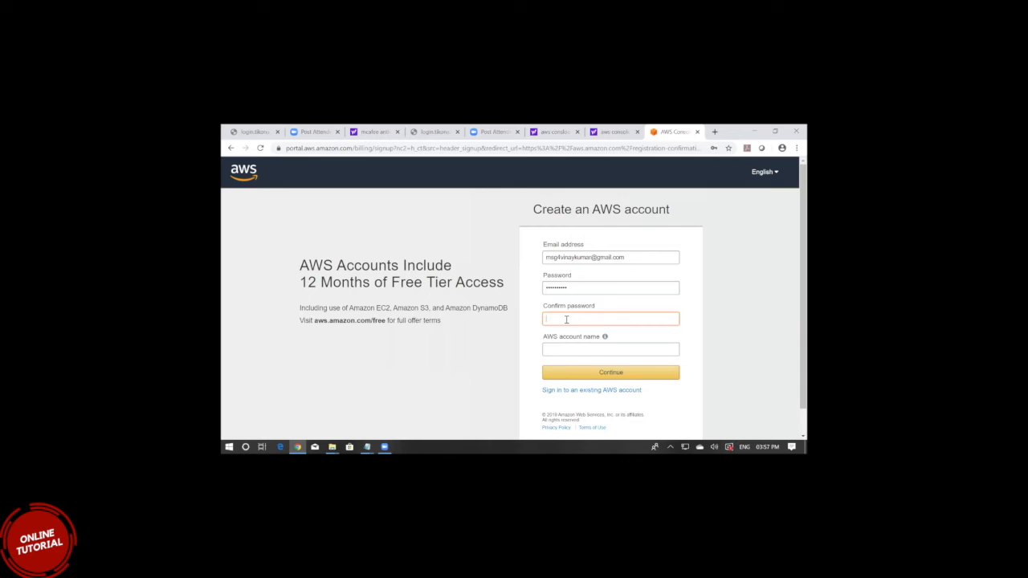
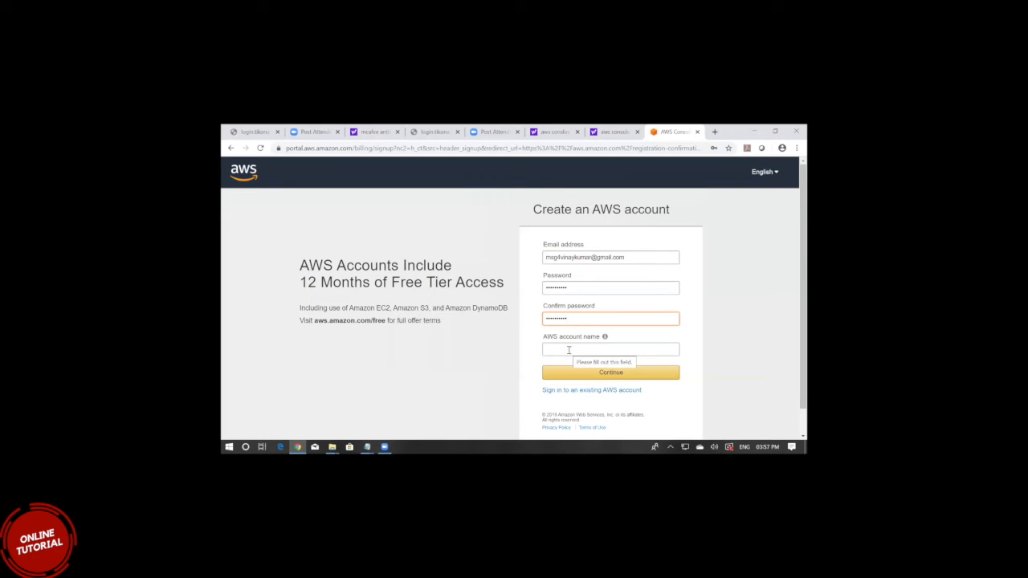
Step: Fill in the AWS account name, continue to the contact information, and decline to save the password in the browser
click(569, 350)
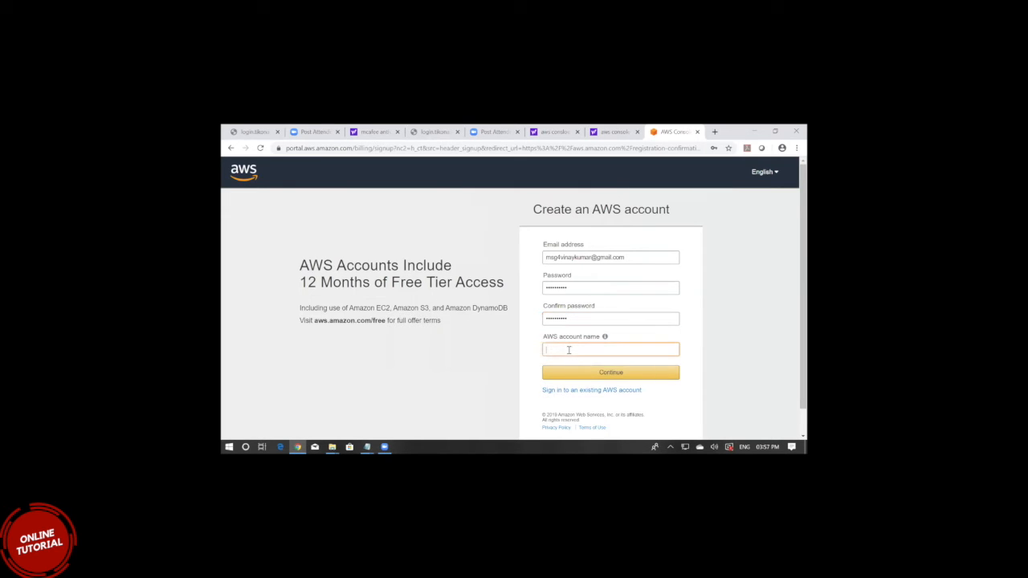
text(VINAY)
click(617, 374)
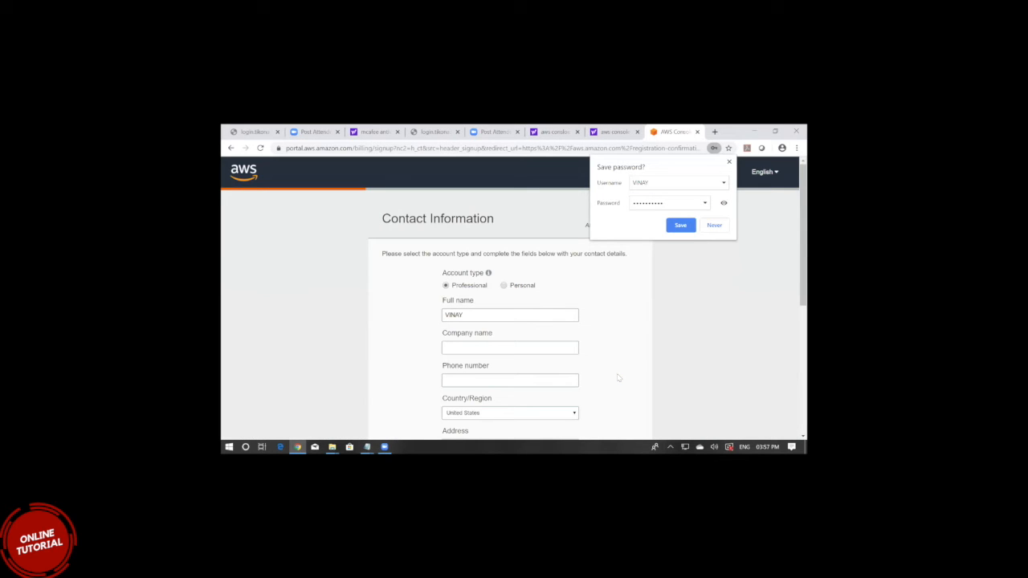
click(715, 227)
Step: Choose the Personal account type and enter the account holder's full name in the contact information
scroll(793, 240, down, 2)
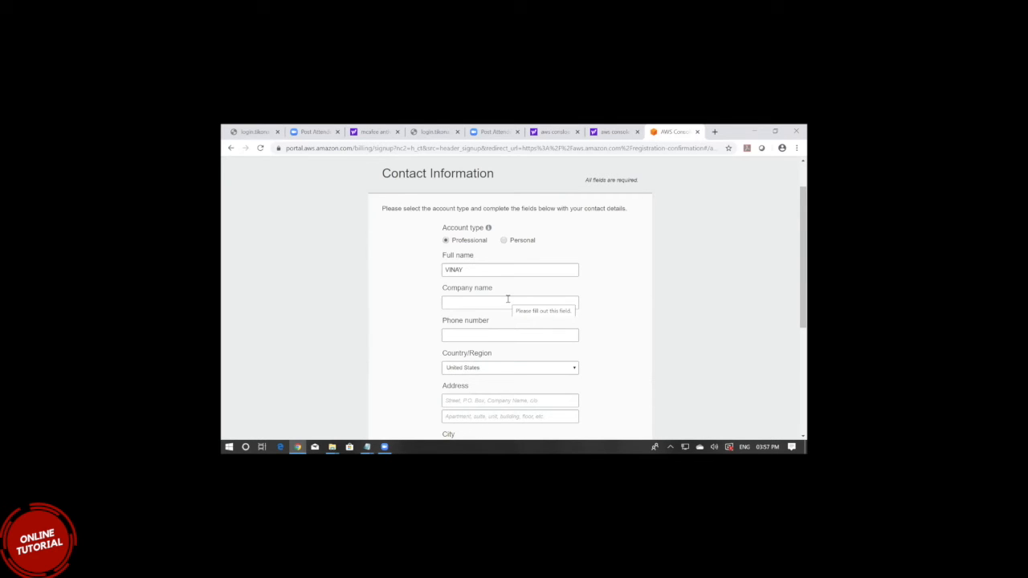
click(504, 241)
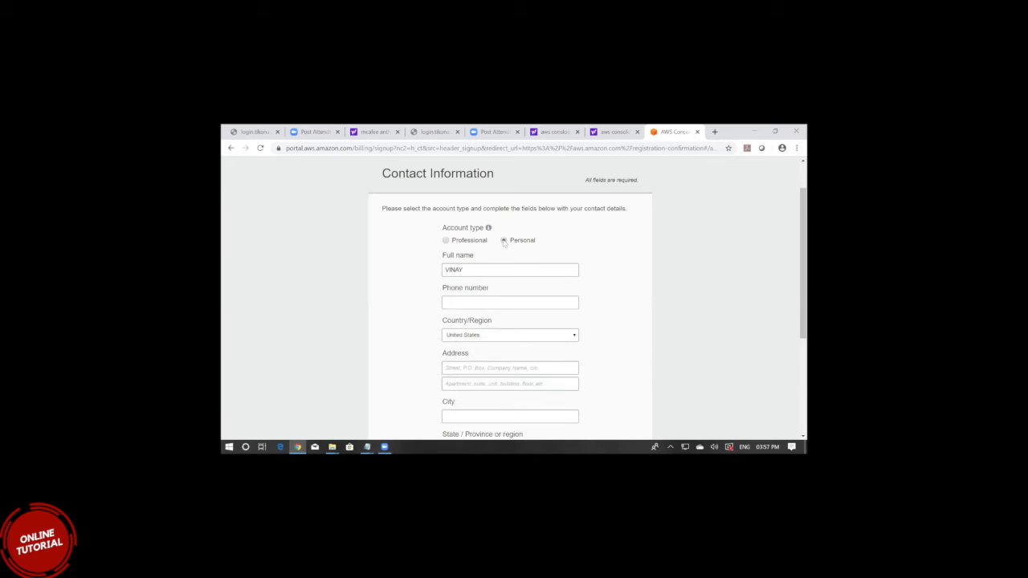
click(508, 303)
click(481, 265)
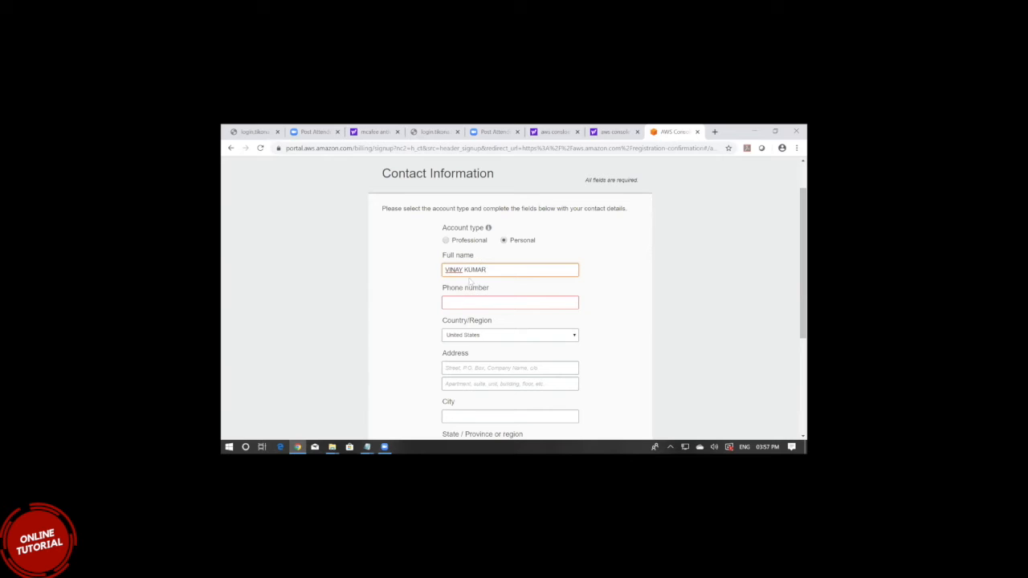
Step: Enter the contact's phone number and set the country/region to India
click(459, 304)
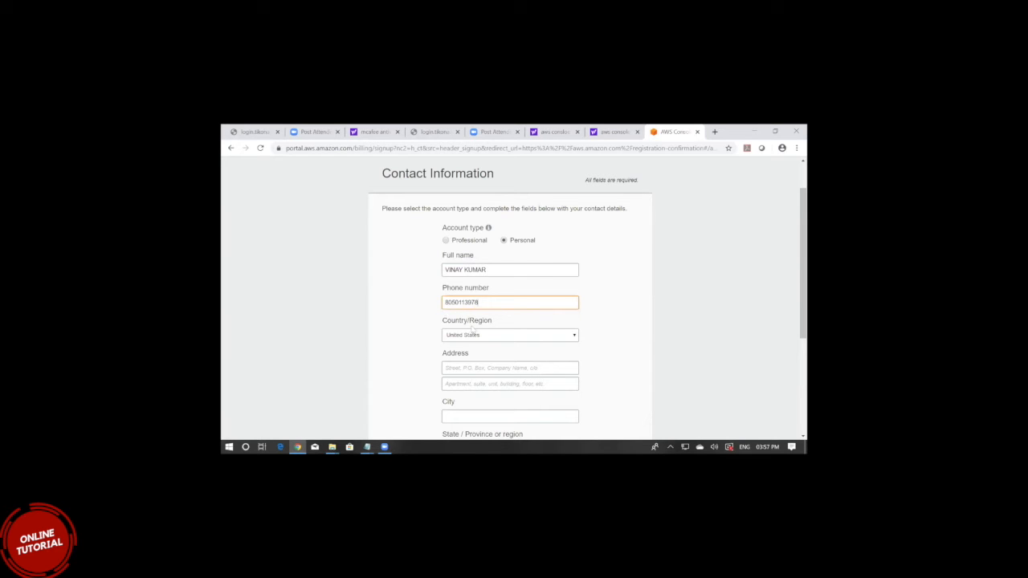
click(482, 337)
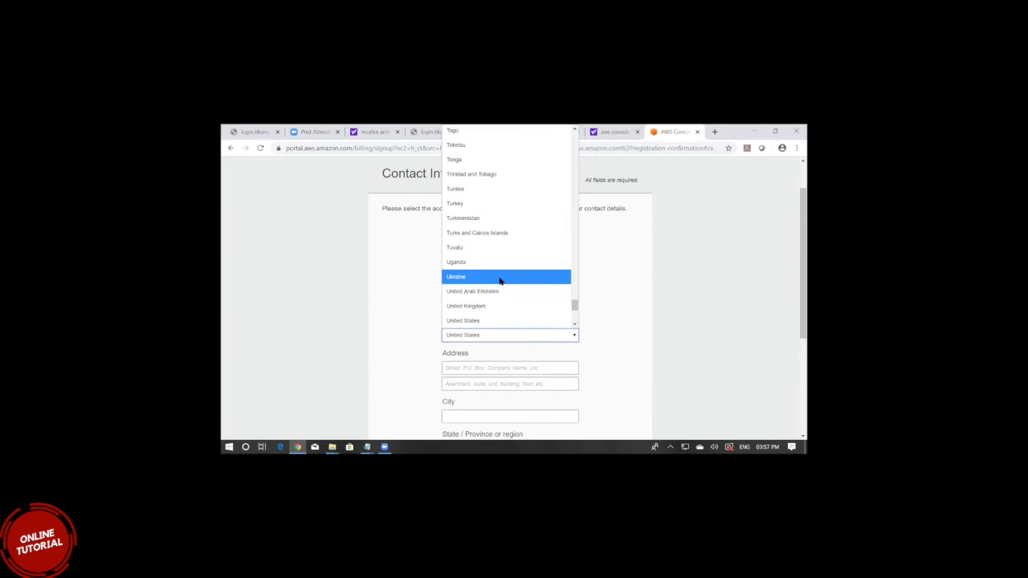
text(in)
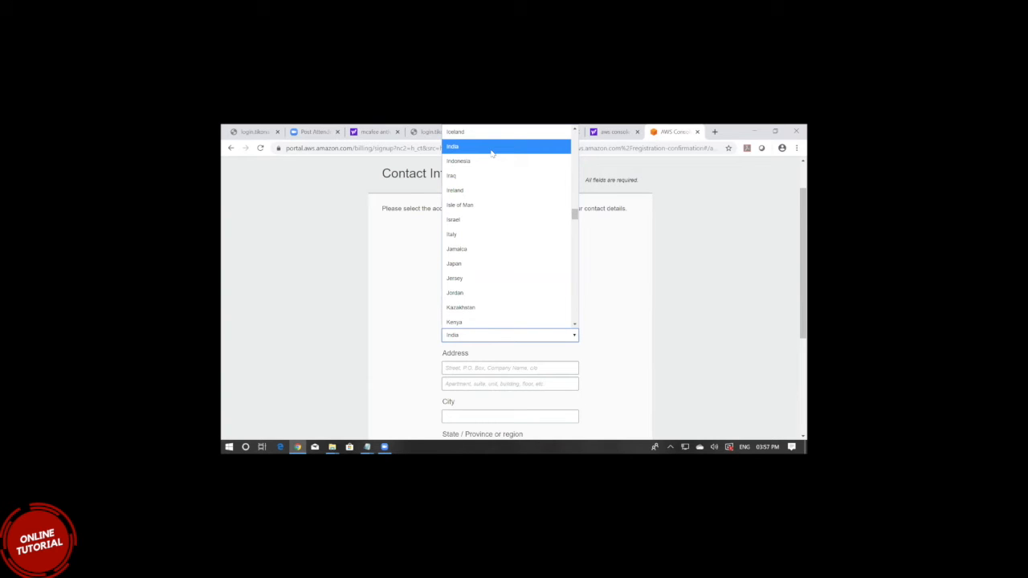
click(491, 148)
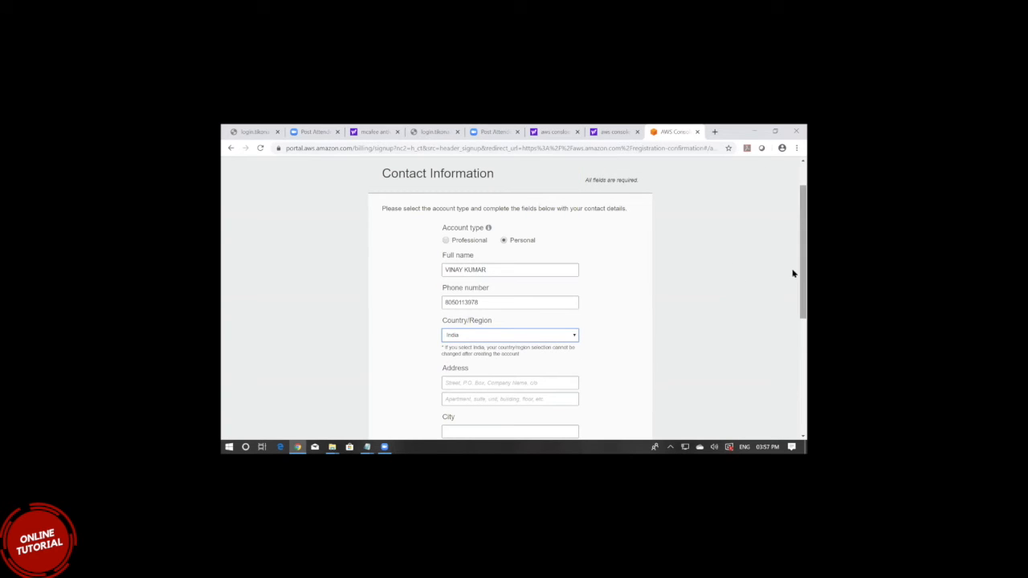
Step: Fill in the contact's street address and city from the browser's saved address
drag(803, 273, 803, 309)
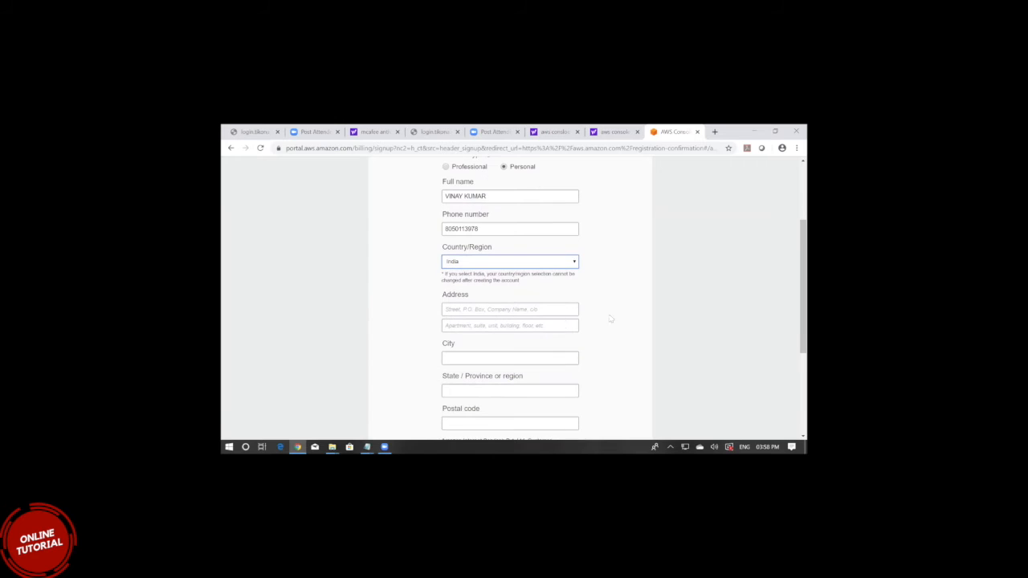
click(529, 308)
click(522, 332)
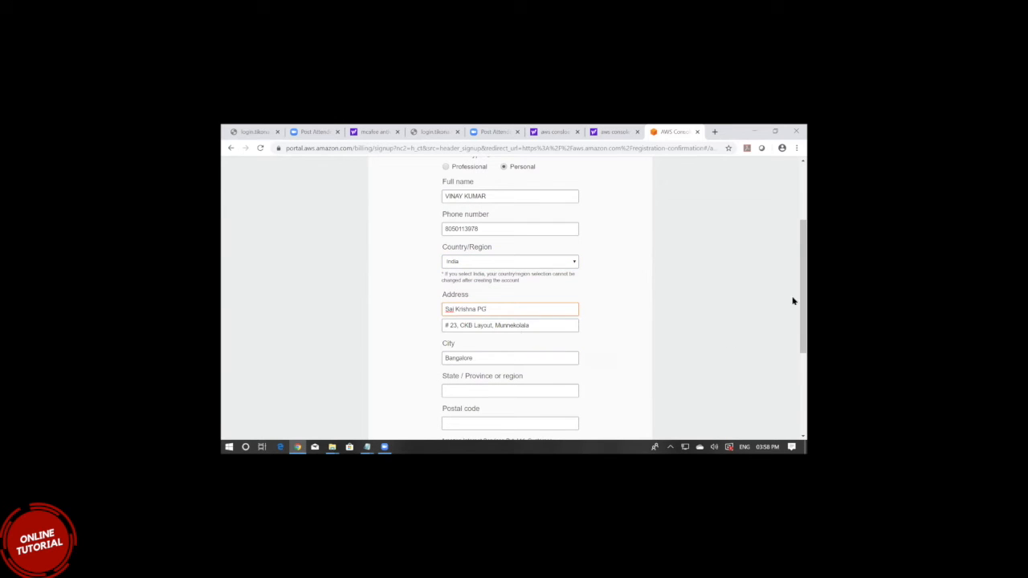
Step: Fill in the state and postal code of the contact's address
scroll(793, 300, down, 1)
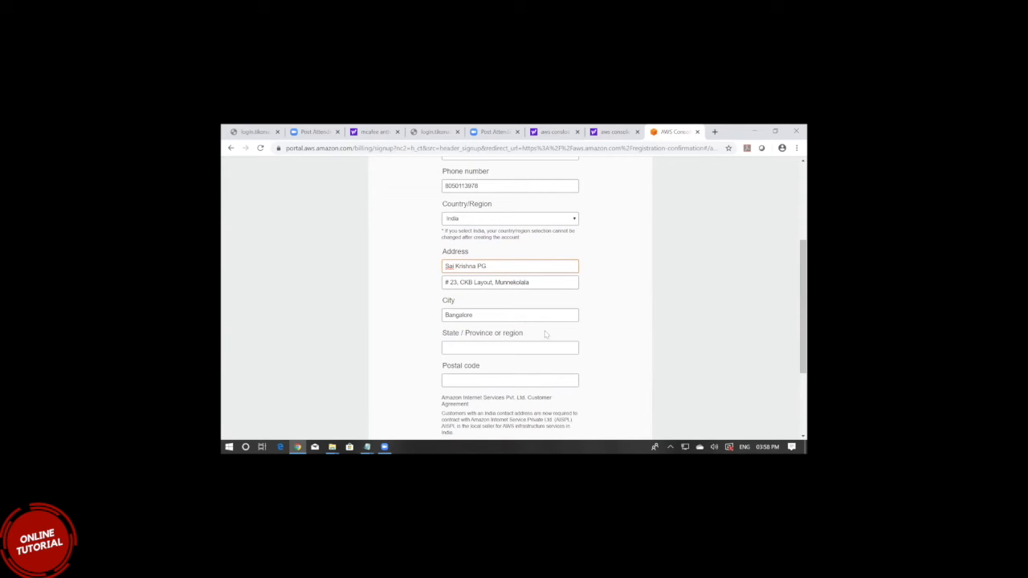
click(484, 348)
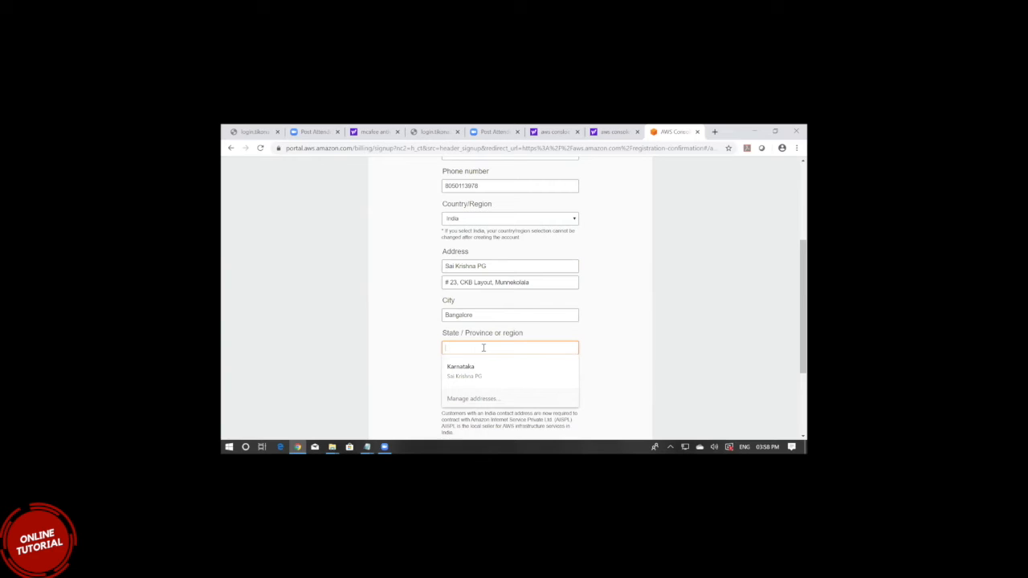
text(S)
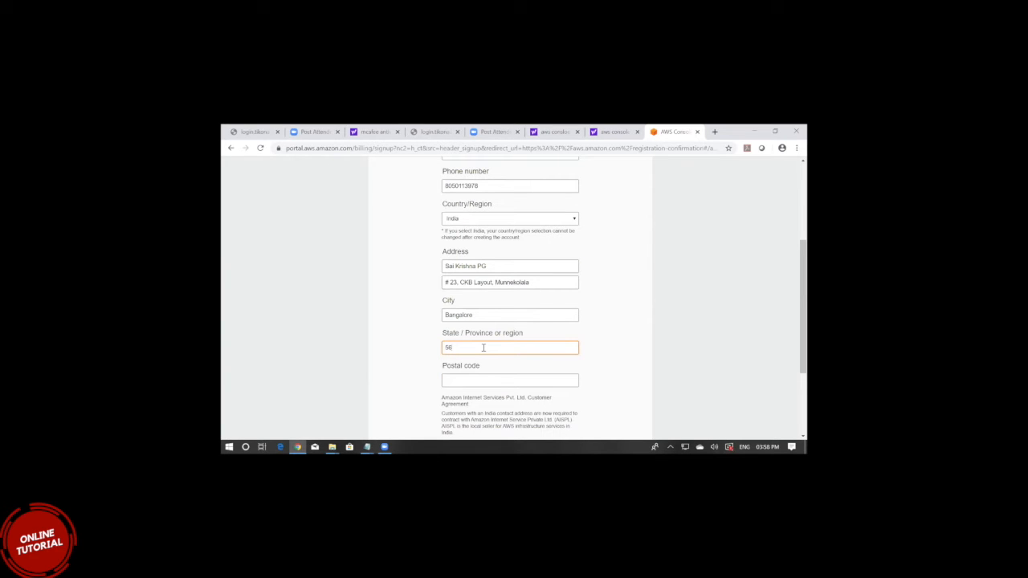
text(Karnataka)
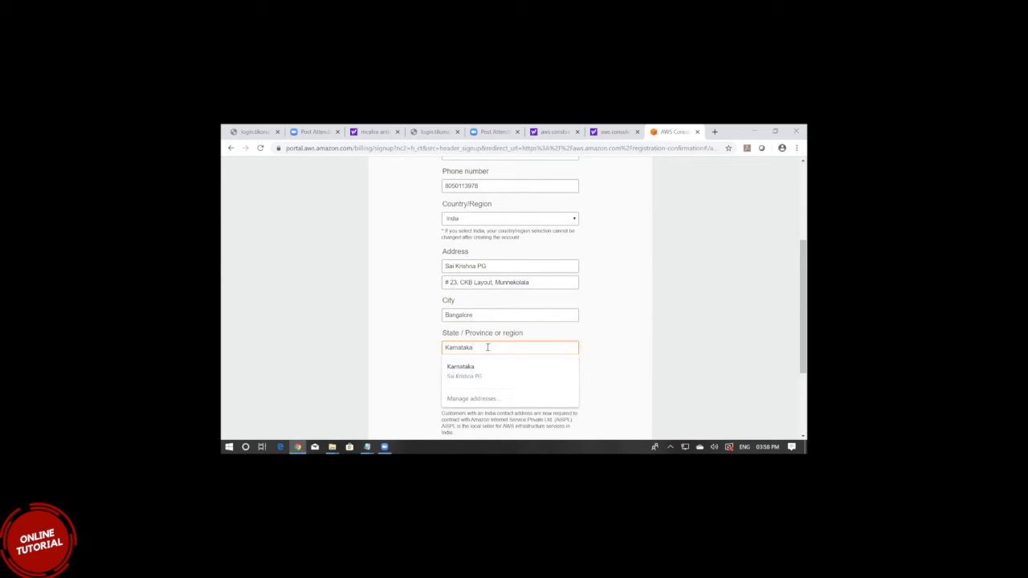
click(636, 323)
click(501, 386)
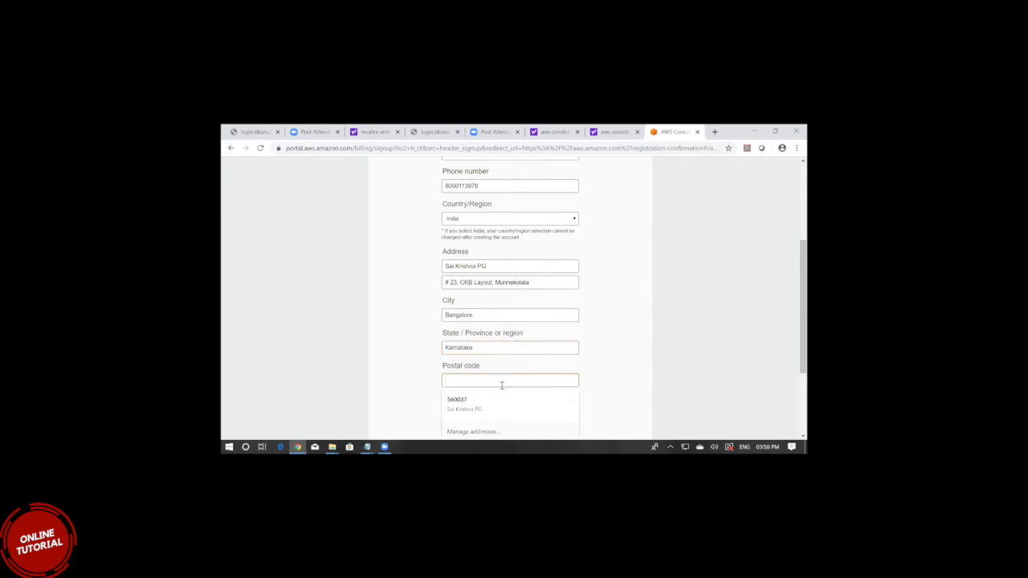
click(458, 402)
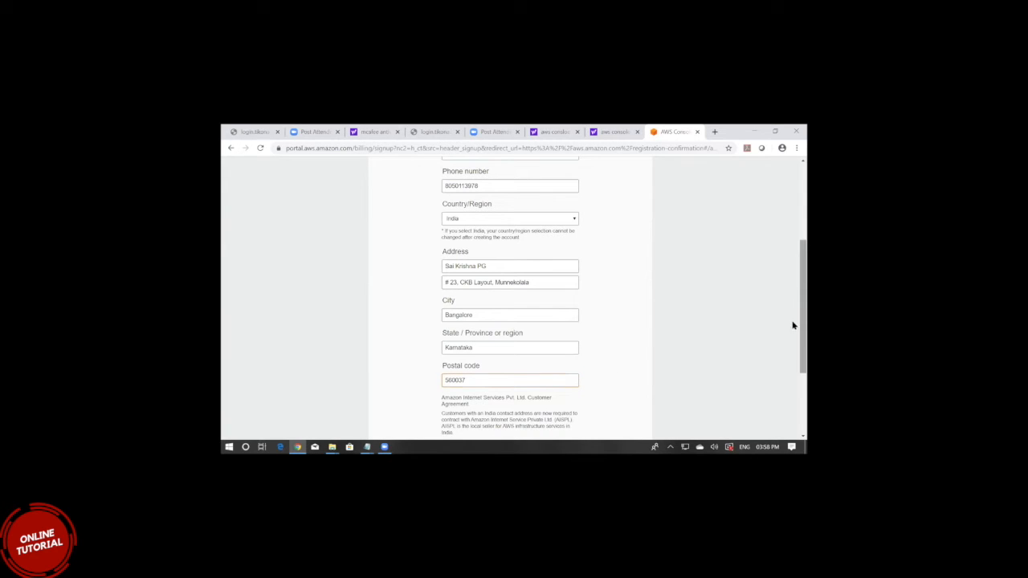
Step: Agree to the AISPL Customer Agreement and create the account to continue to the payment information
drag(794, 307, 793, 351)
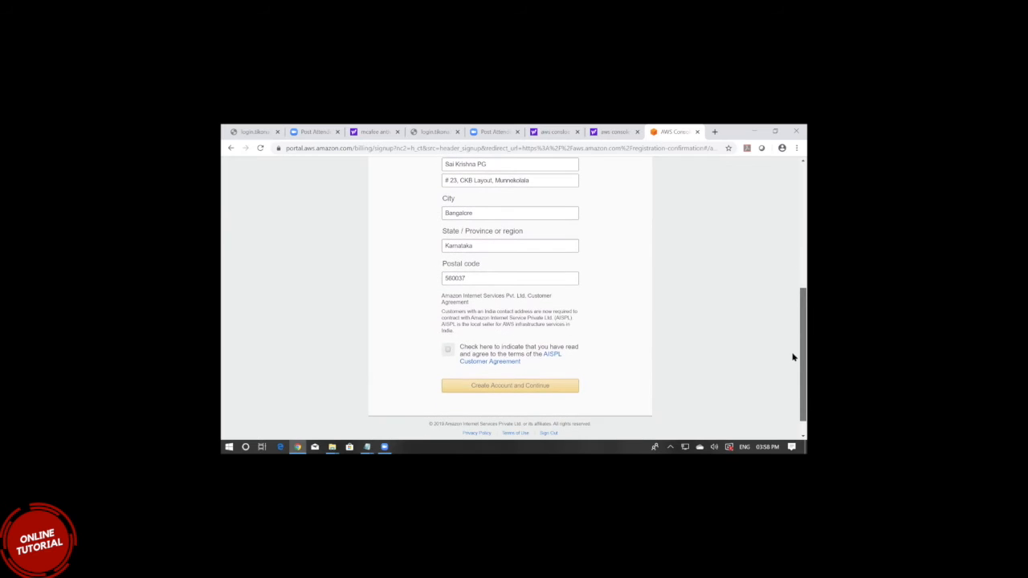
click(449, 353)
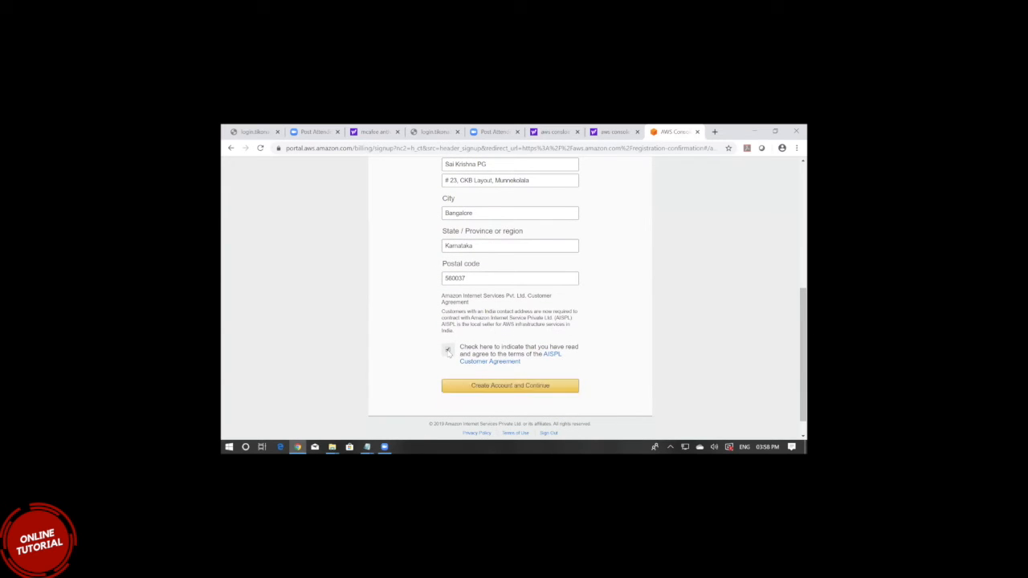
click(449, 352)
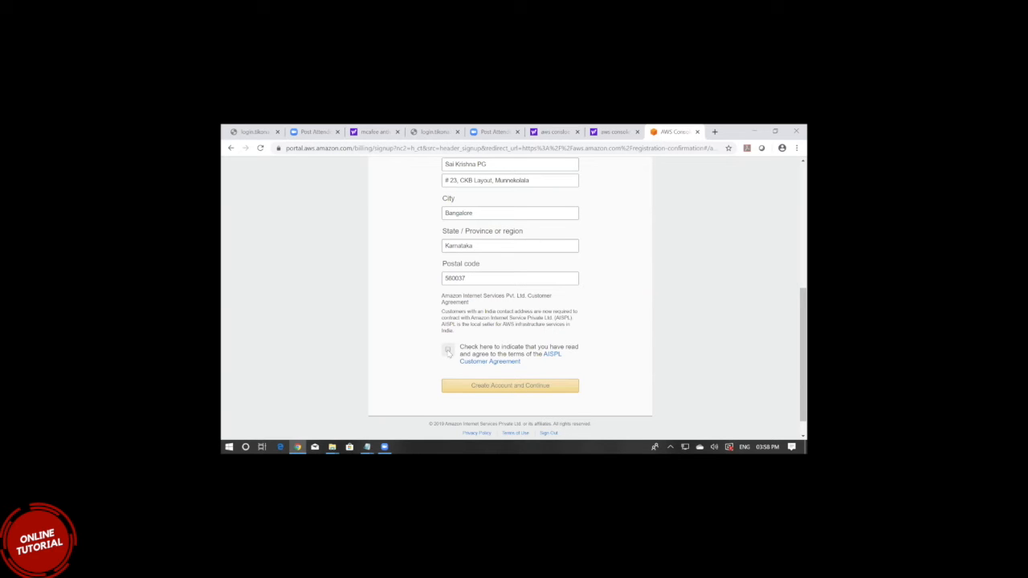
click(448, 352)
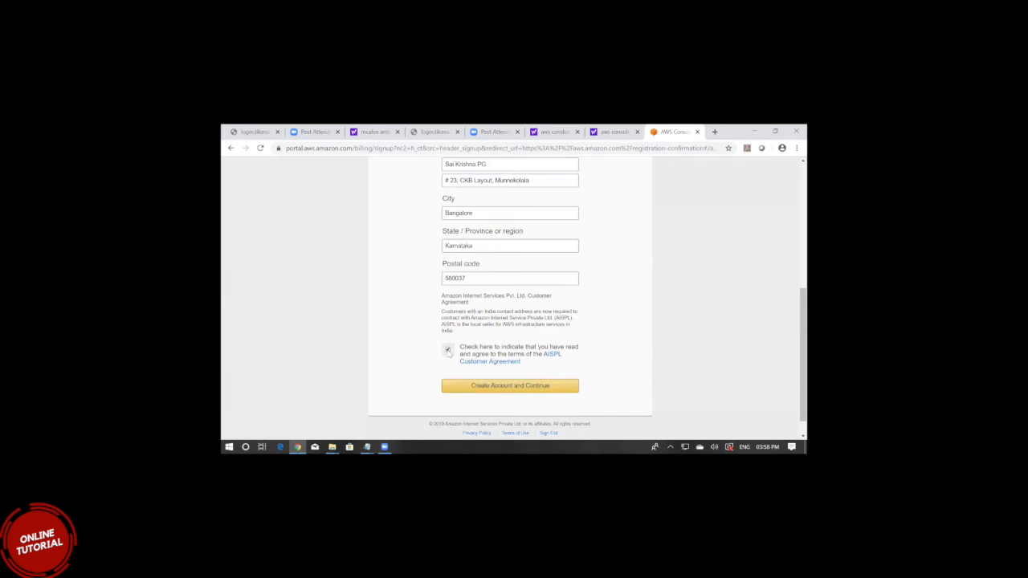
click(523, 386)
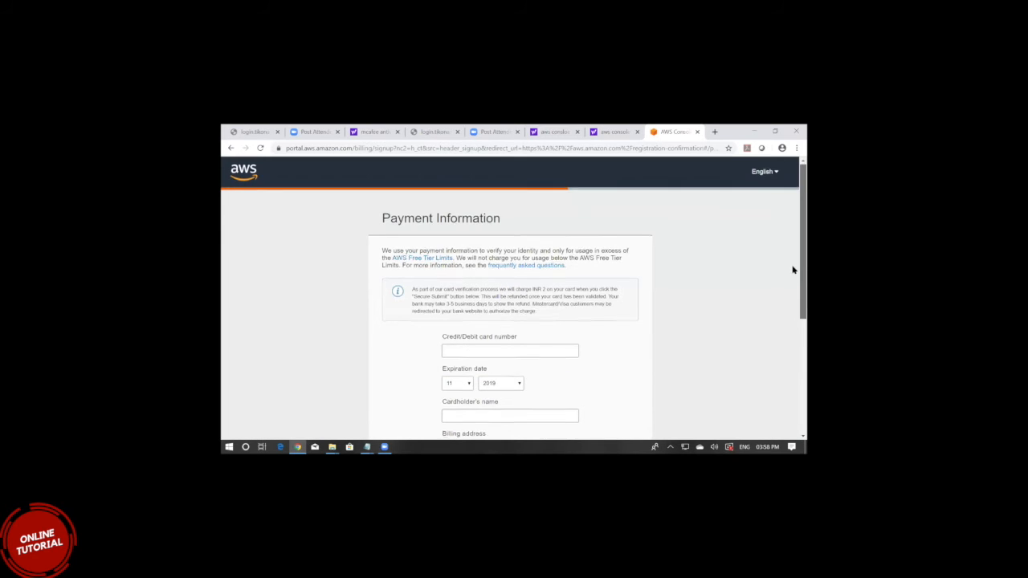
Step: Enter the credit/debit card number in the payment information
scroll(793, 265, down, 1)
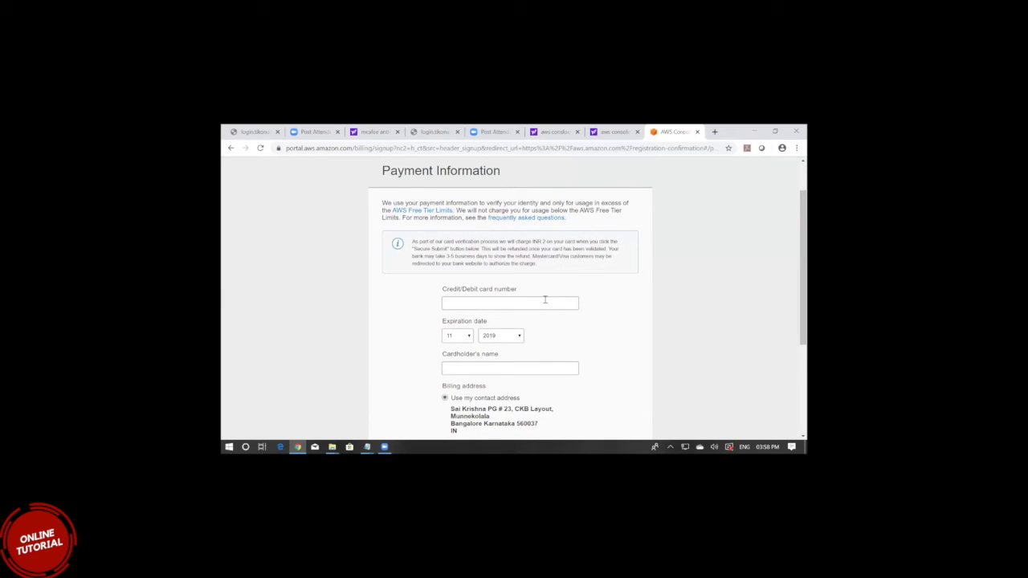
click(517, 302)
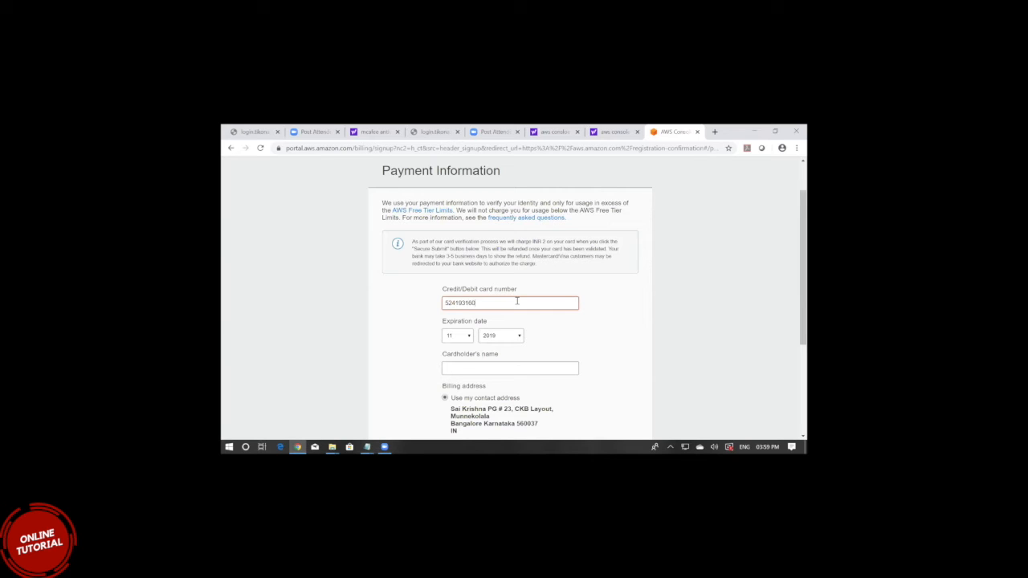
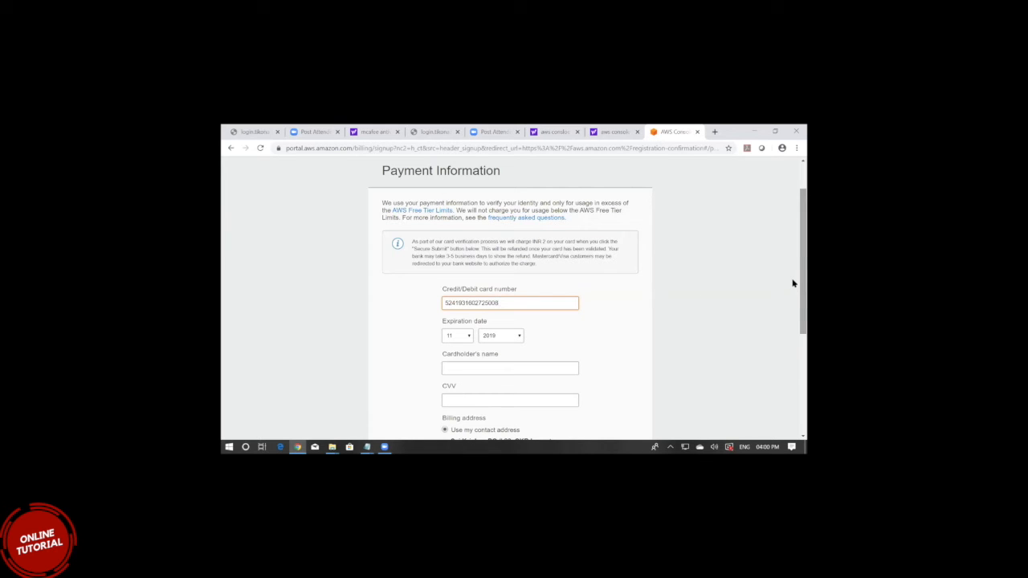
Step: Select the expiration month and year of the credit/debit card
scroll(793, 305, down, 1)
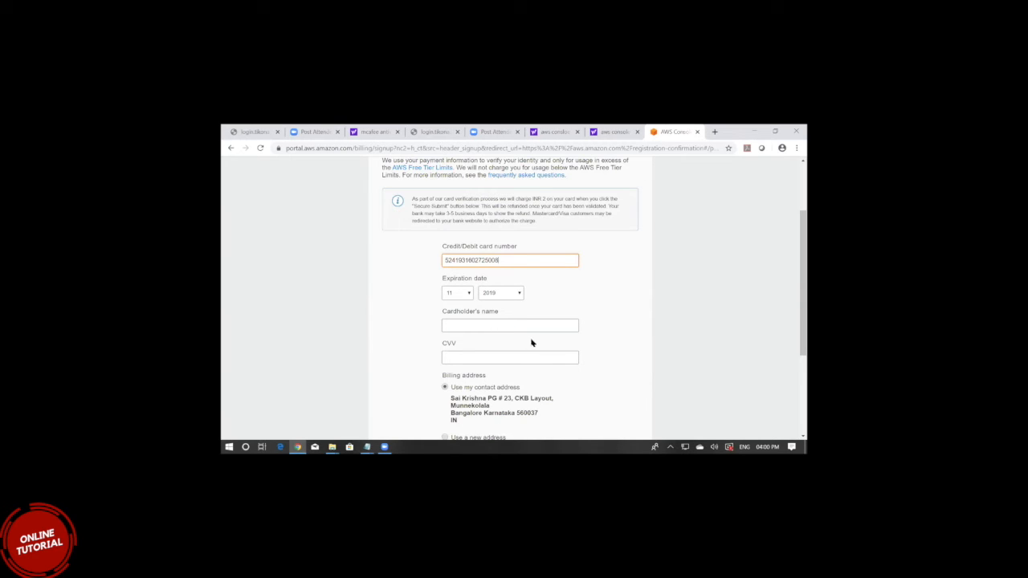
click(469, 295)
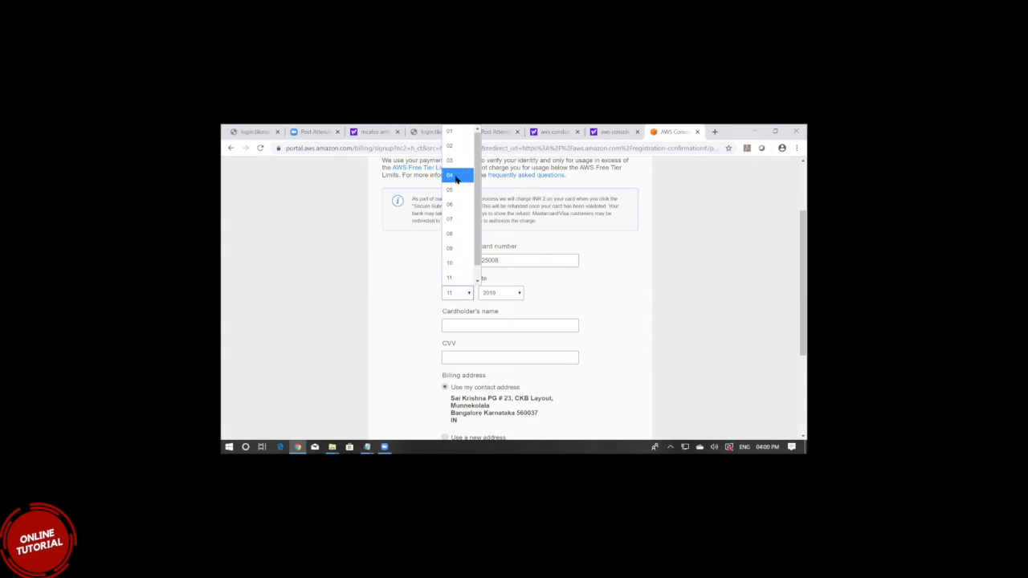
click(449, 234)
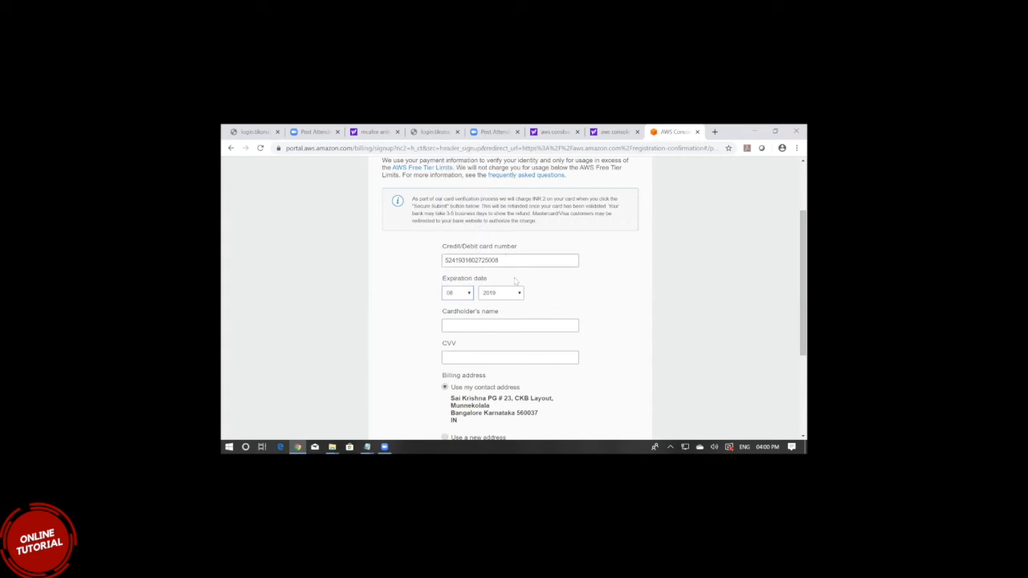
click(518, 293)
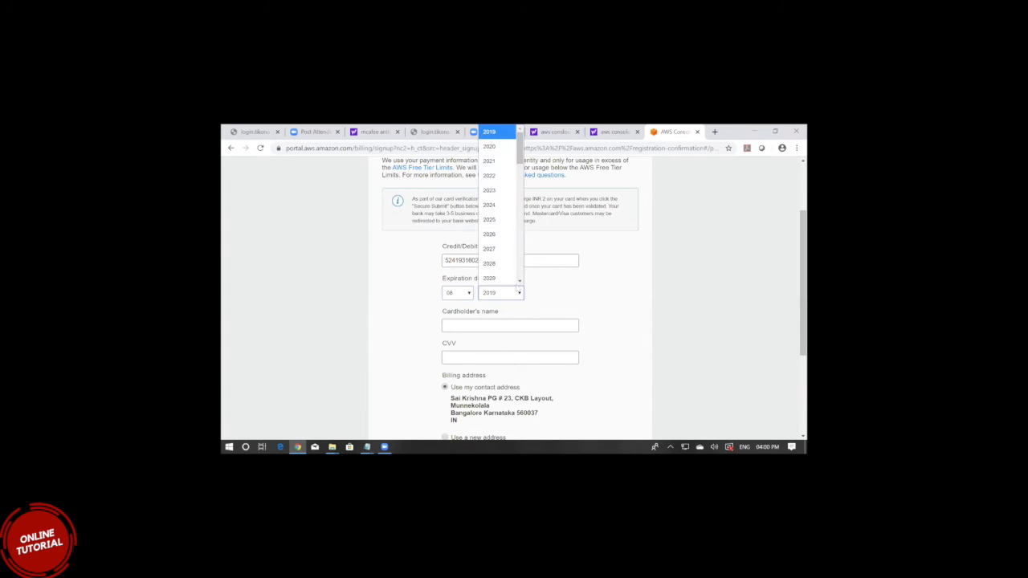
click(497, 161)
Step: Enter the cardholder's name and the card's CVV in the payment information
click(464, 325)
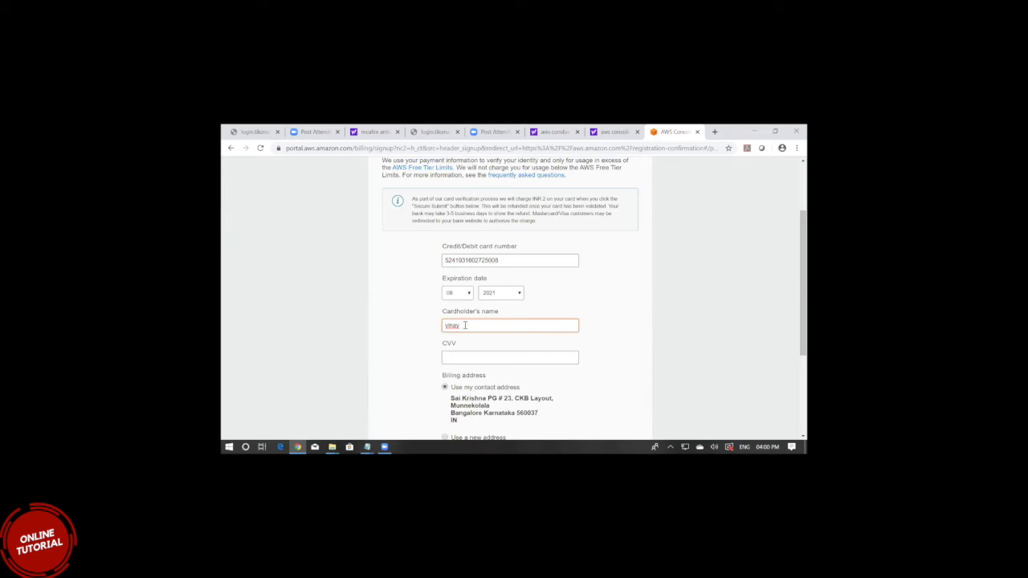
click(465, 359)
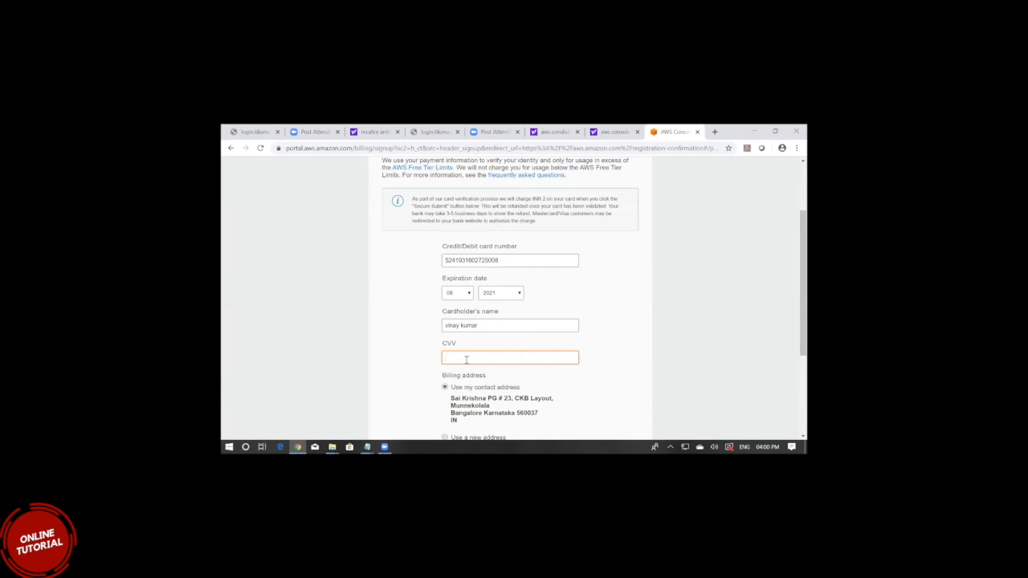
text(1)
Step: Answer No to having a PAN and try to verify and add the card
scroll(793, 352, down, 1)
scroll(792, 353, down, 1)
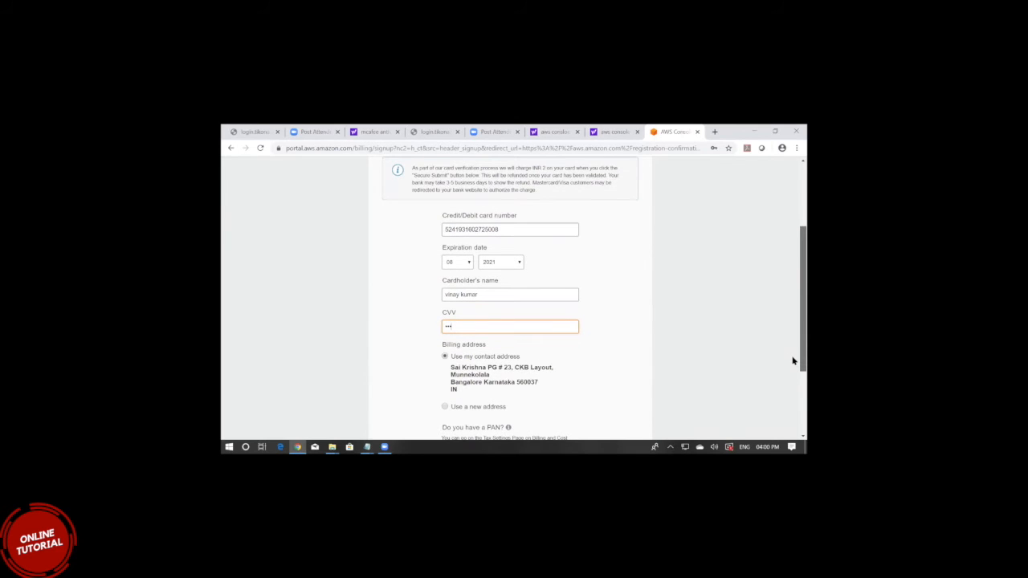
scroll(794, 368, down, 2)
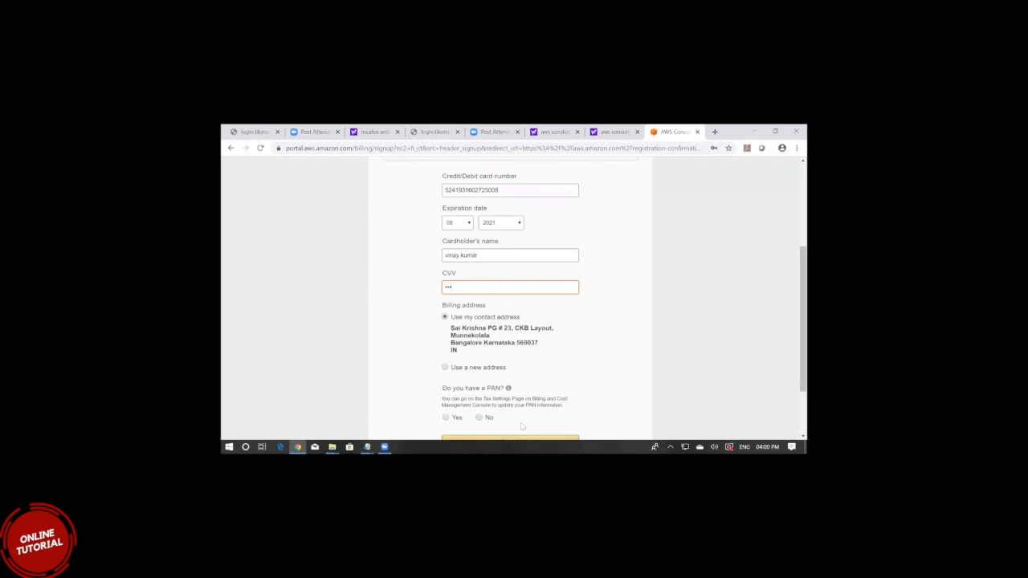
click(484, 418)
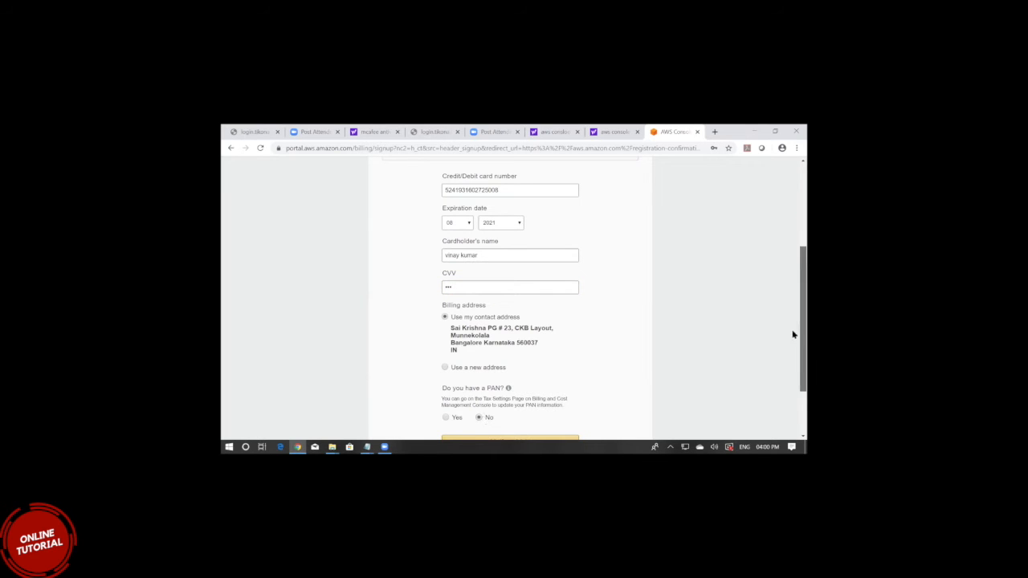
scroll(793, 334, down, 2)
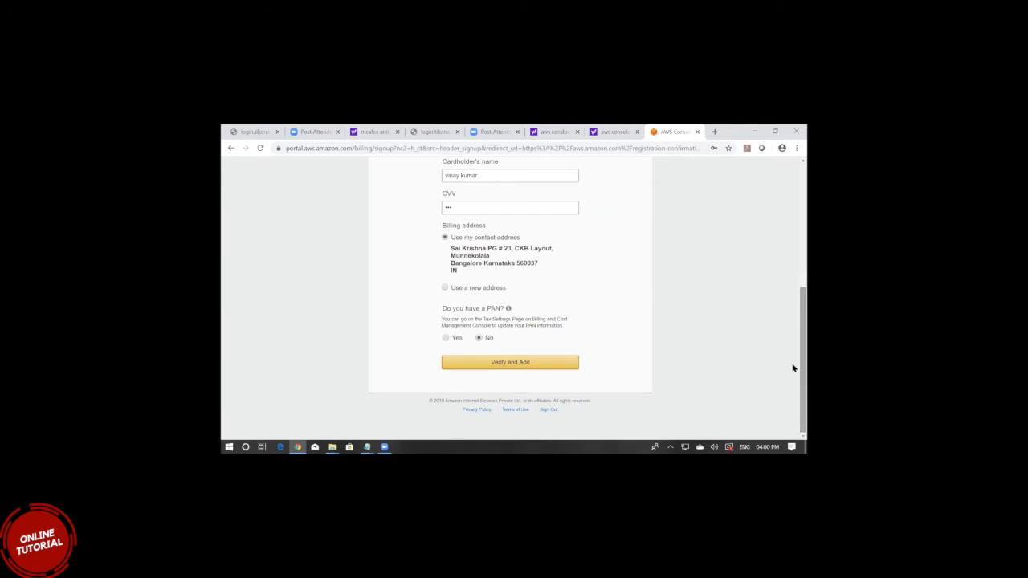
click(519, 365)
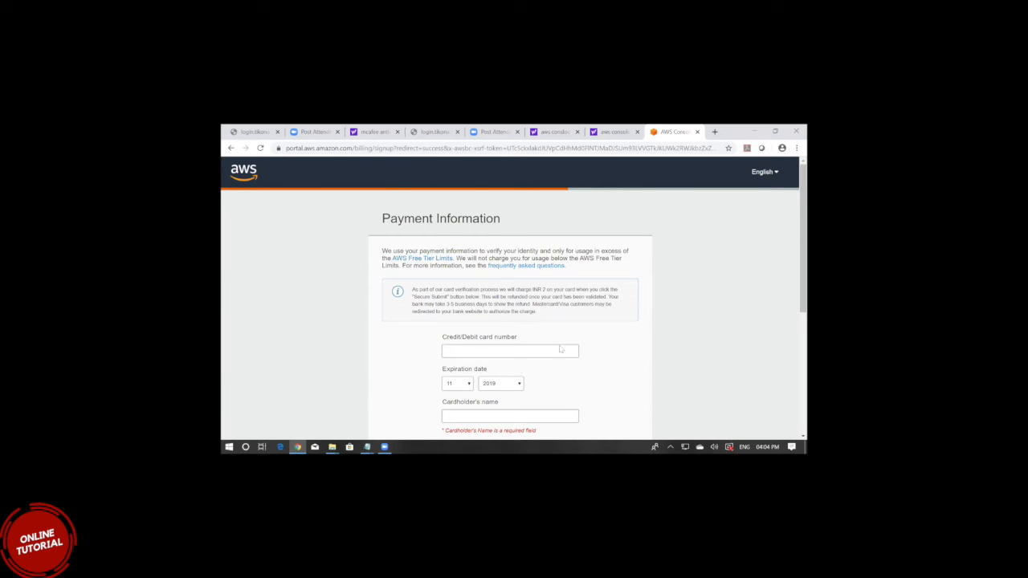
Step: Enter the credit/debit card number again in the payment information
drag(792, 264, 789, 290)
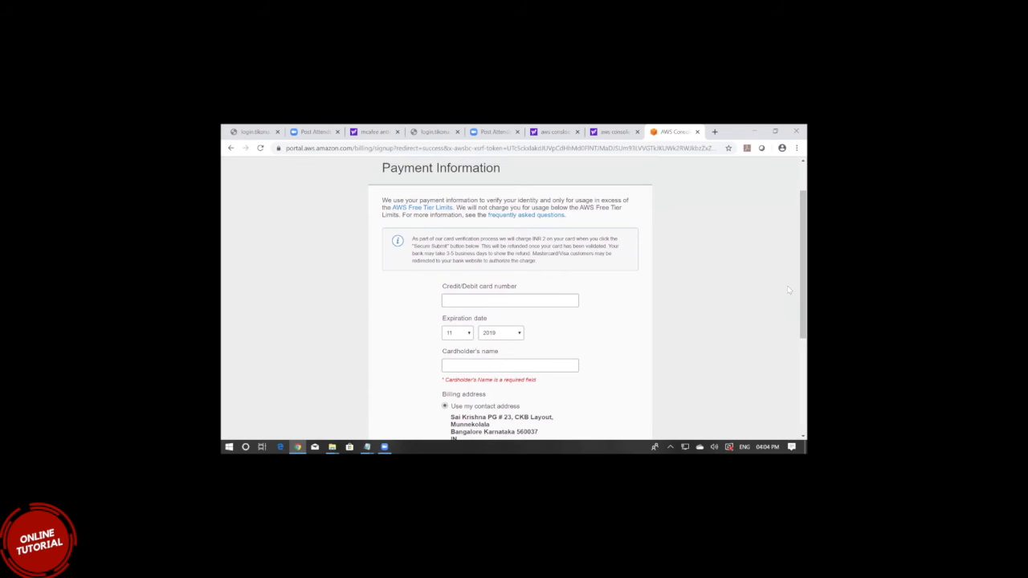
click(510, 300)
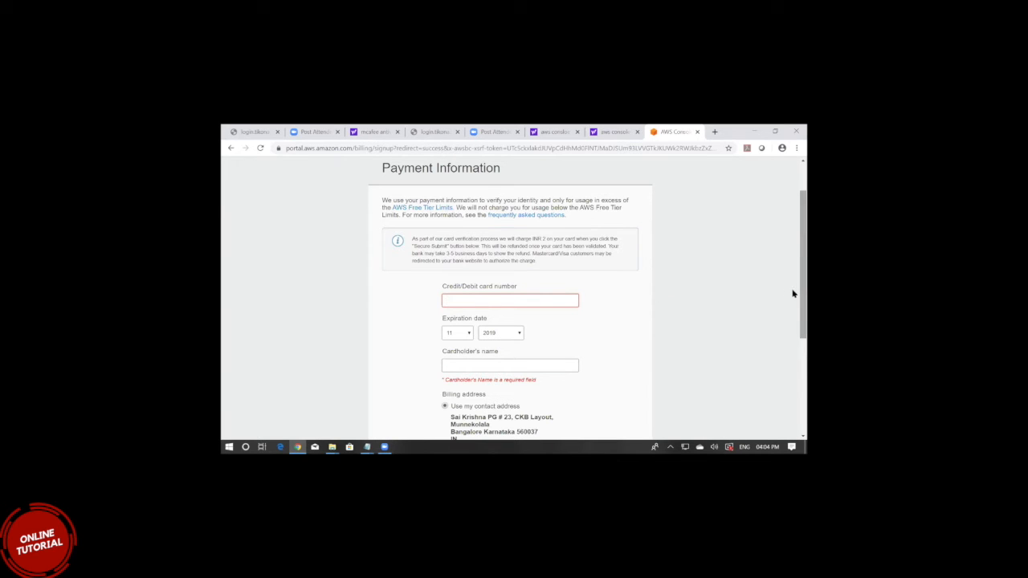
mouse_move(793, 273)
mouse_down()
mouse_move(791, 347)
mouse_move(792, 280)
mouse_up()
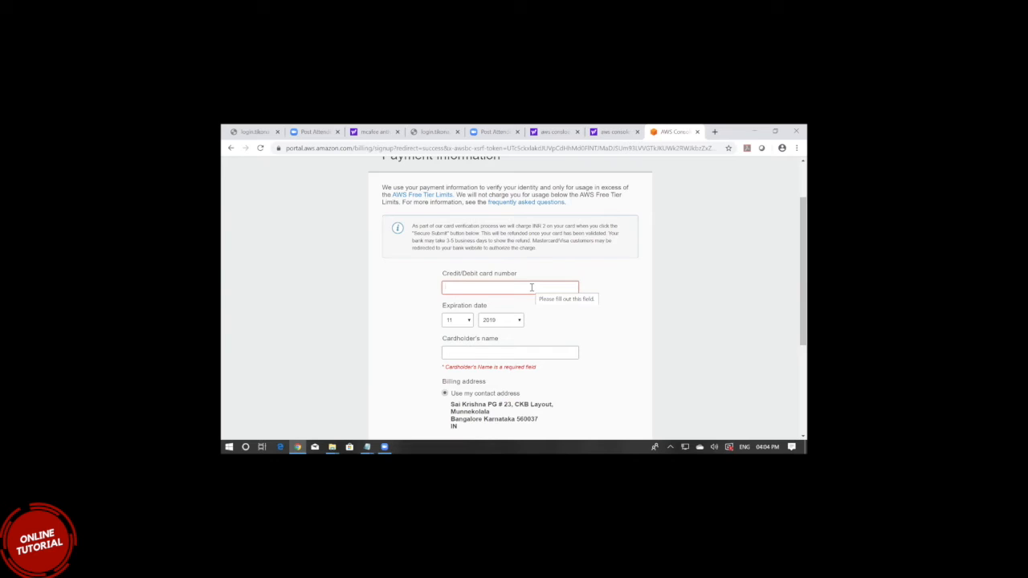
click(475, 292)
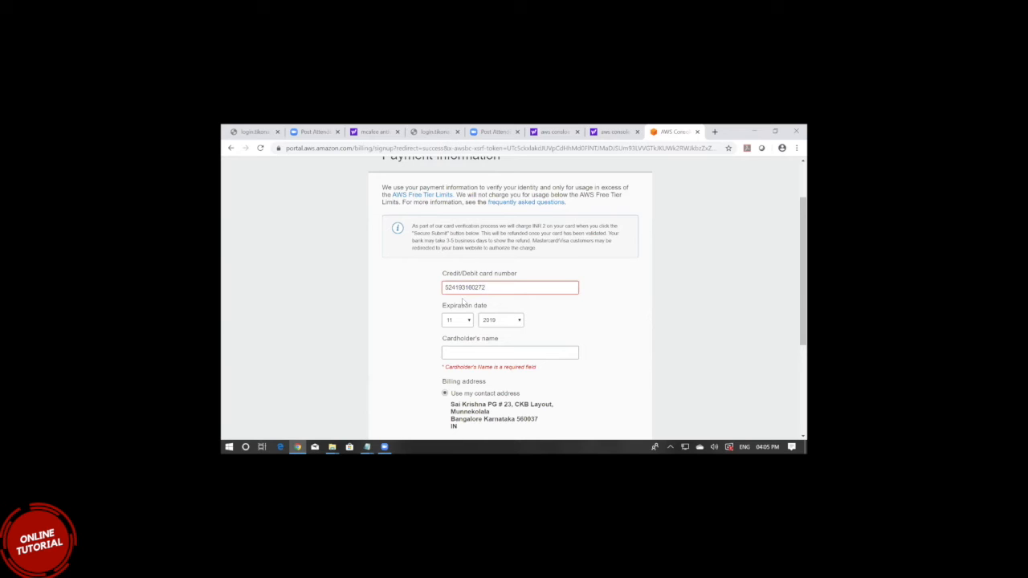
text(008)
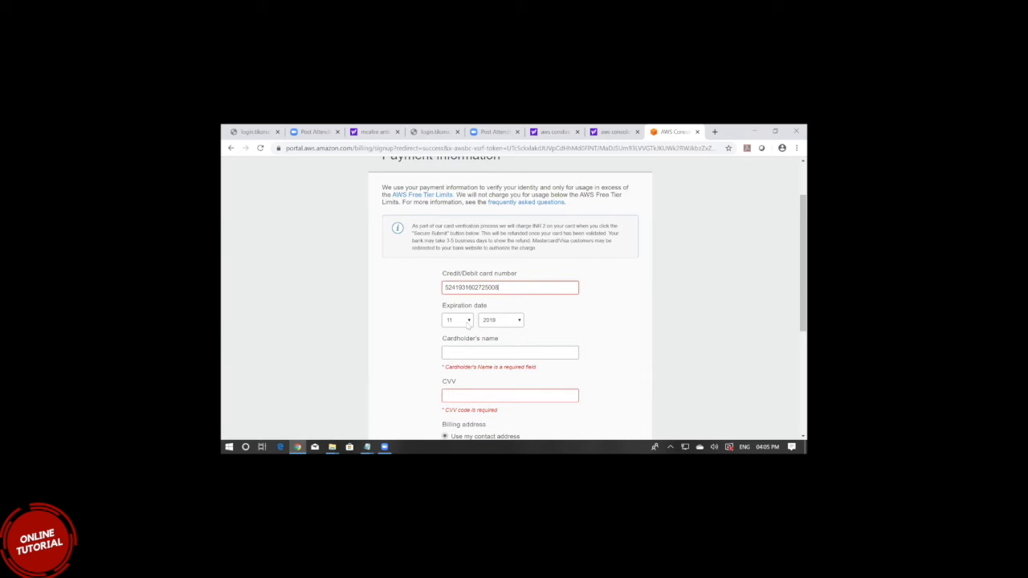
Step: Set the card's expiration month and year again
click(467, 323)
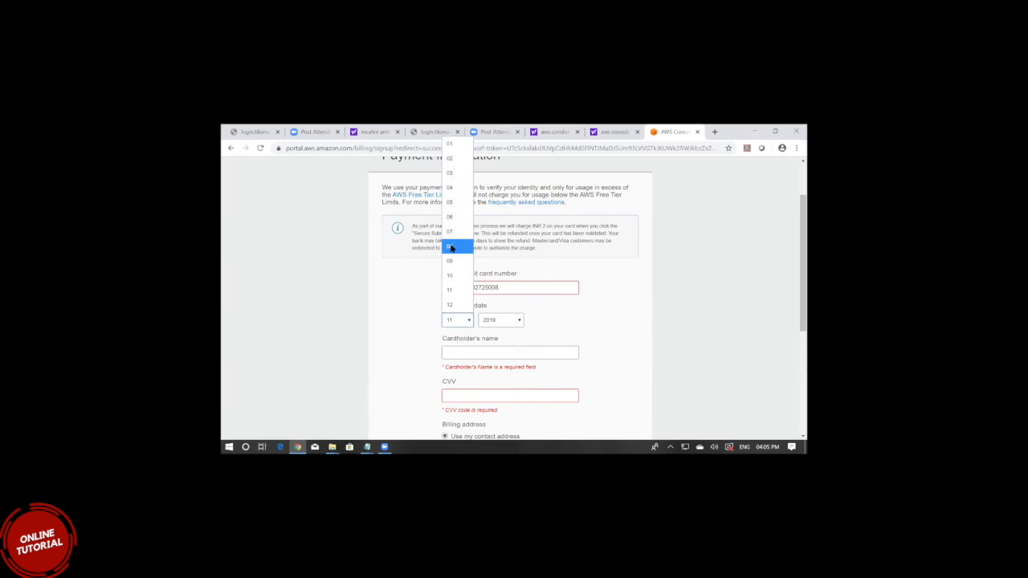
click(453, 246)
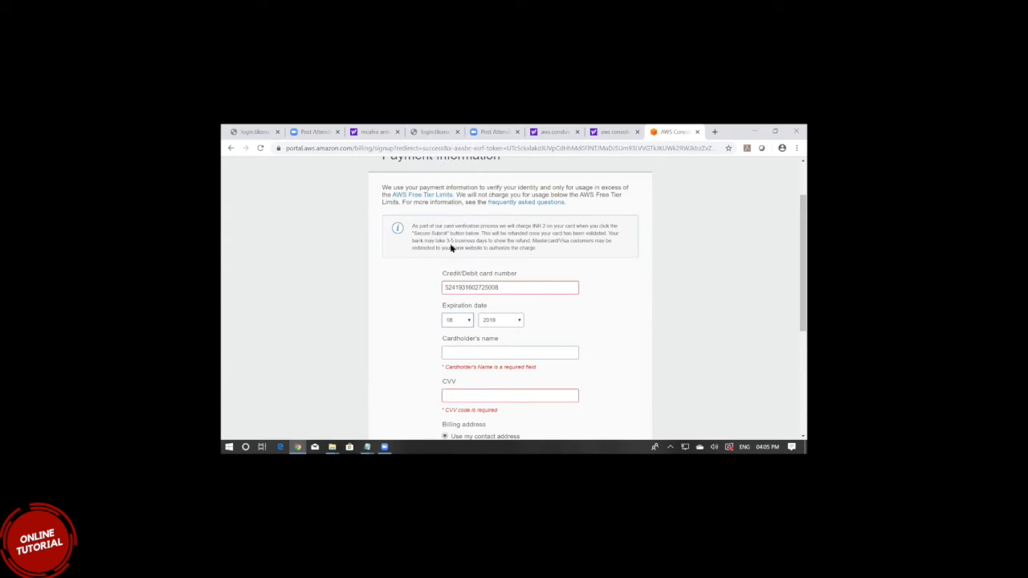
click(519, 323)
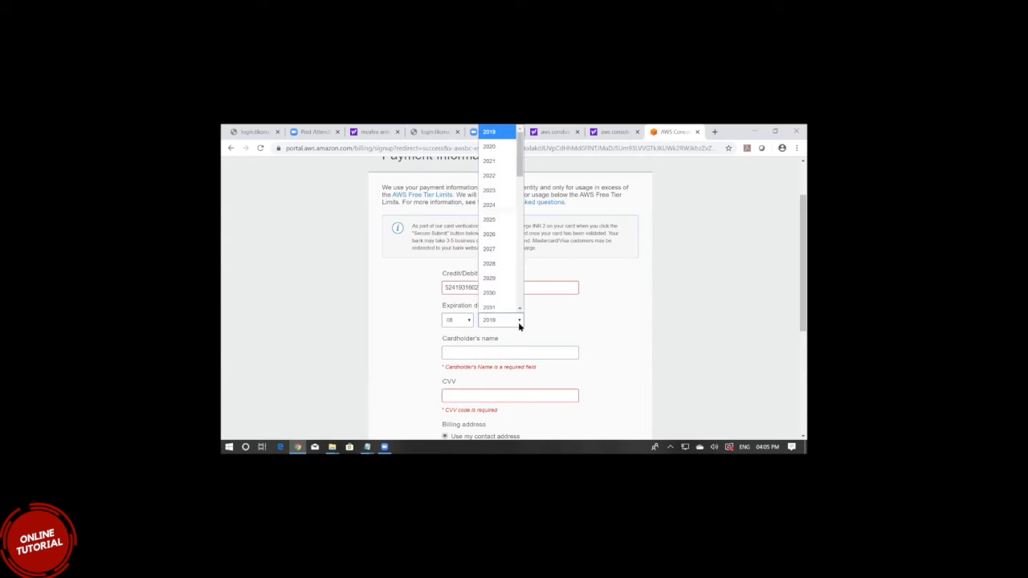
click(495, 162)
Step: Fill in the cardholder's name and the CVV again
click(491, 354)
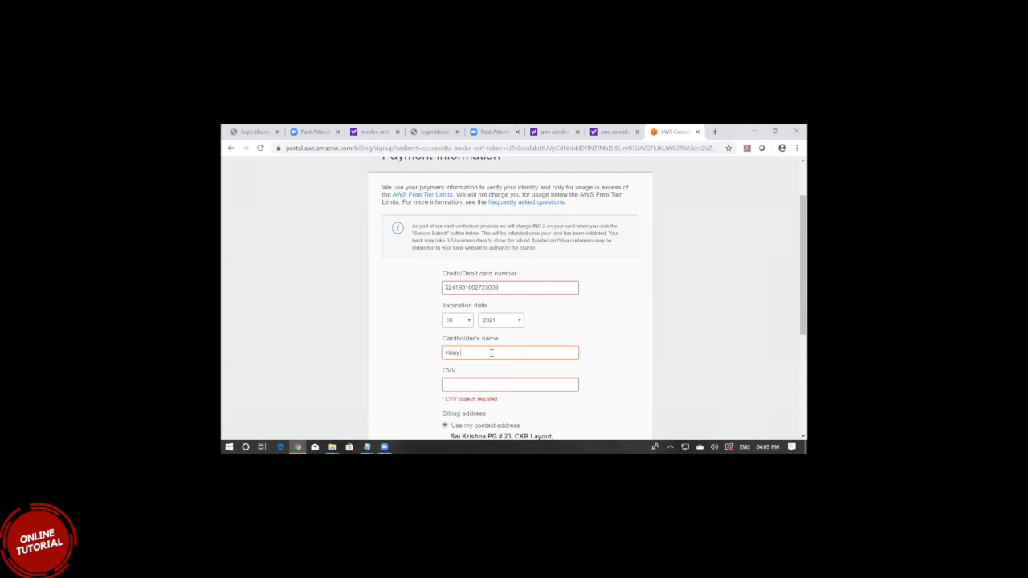
click(471, 387)
text(*)
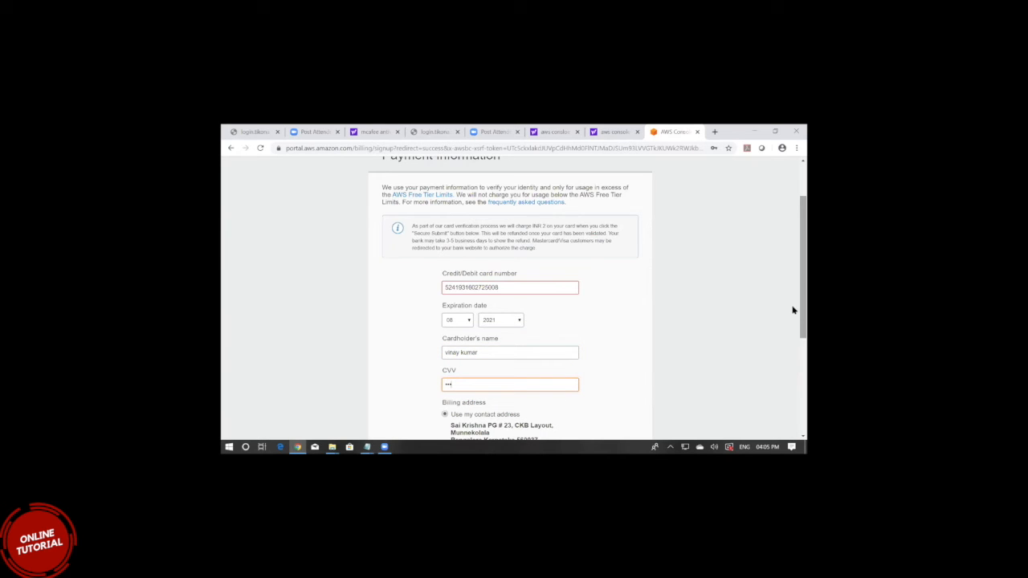
Step: Choose No for having a PAN and submit the card for verification again
drag(793, 310, 793, 361)
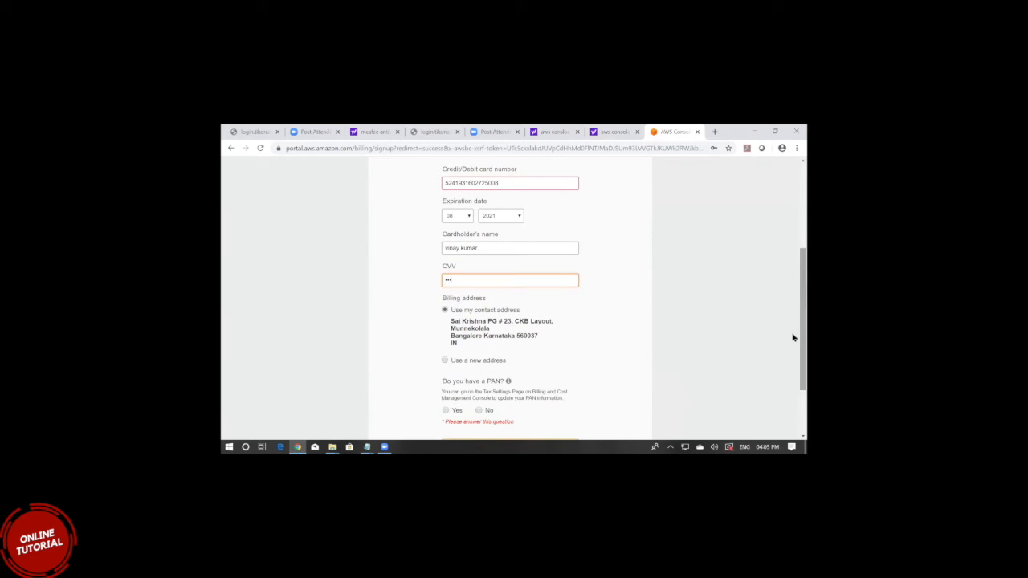
drag(792, 338, 793, 381)
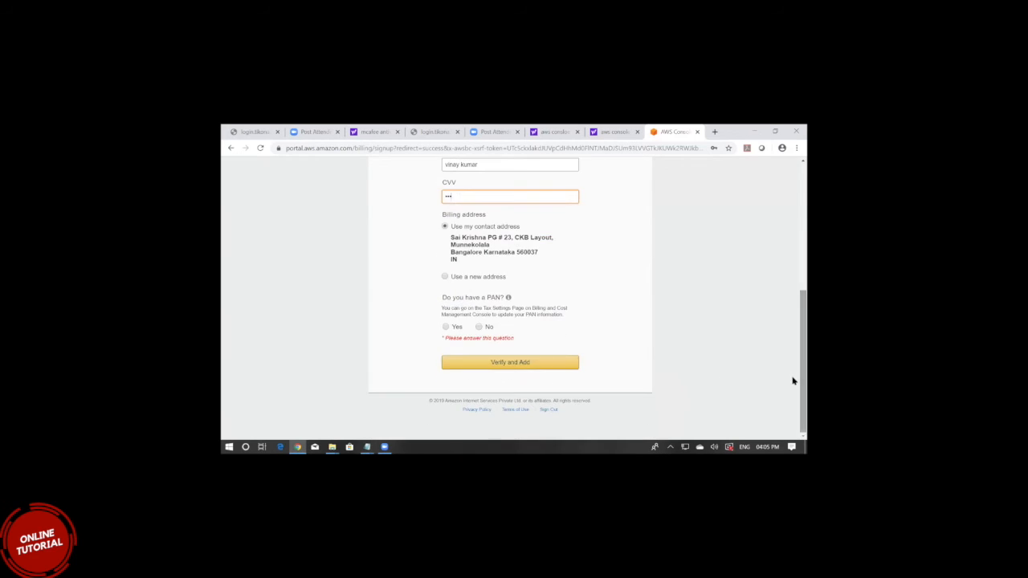
click(479, 327)
click(501, 364)
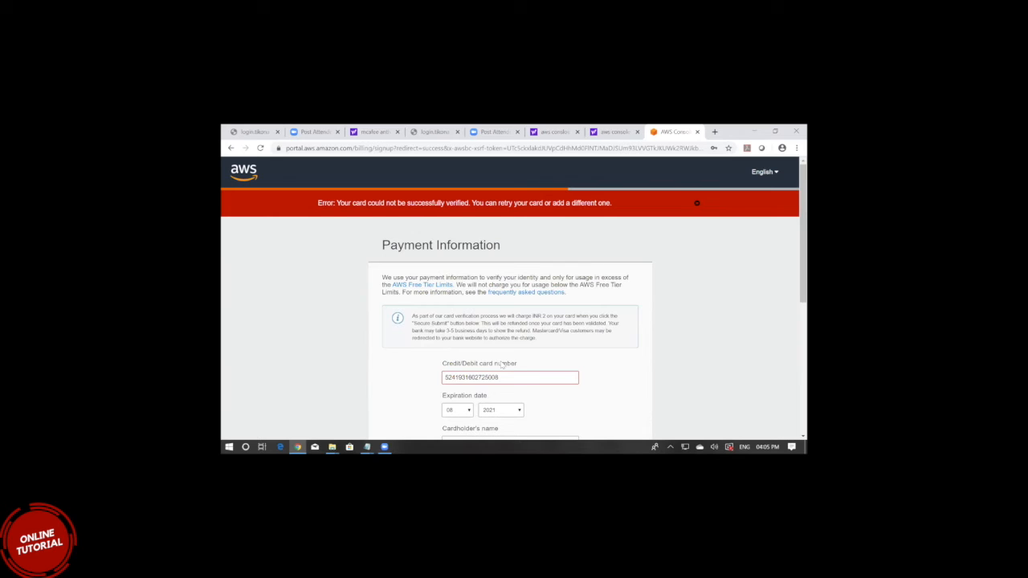
Step: Review the entered payment details and retry verifying the card with the same information
drag(792, 291, 793, 394)
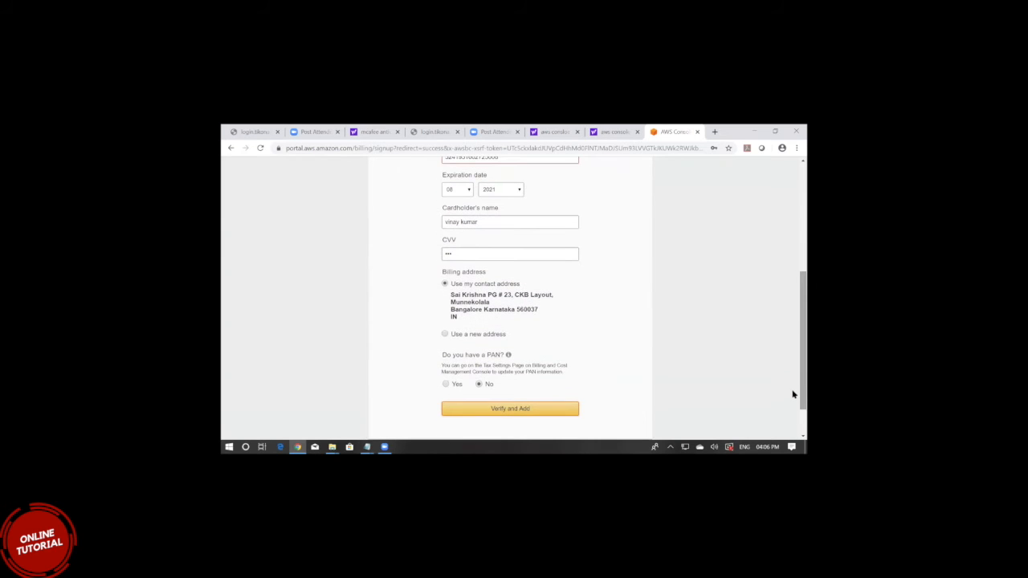
drag(793, 394, 794, 394)
drag(793, 281, 793, 227)
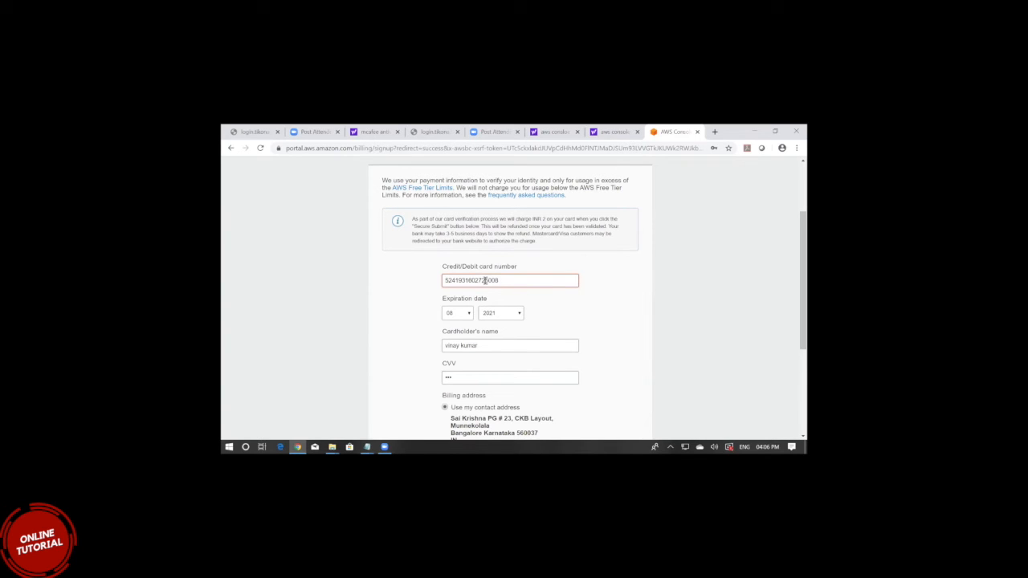
drag(800, 297, 794, 183)
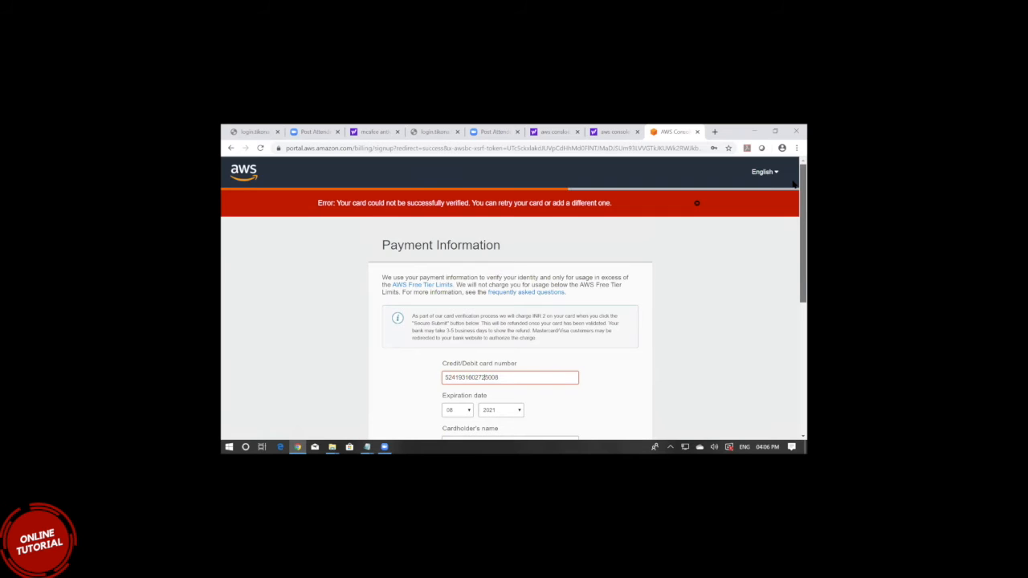
scroll(793, 245, down, 1)
drag(793, 243, 793, 372)
click(511, 362)
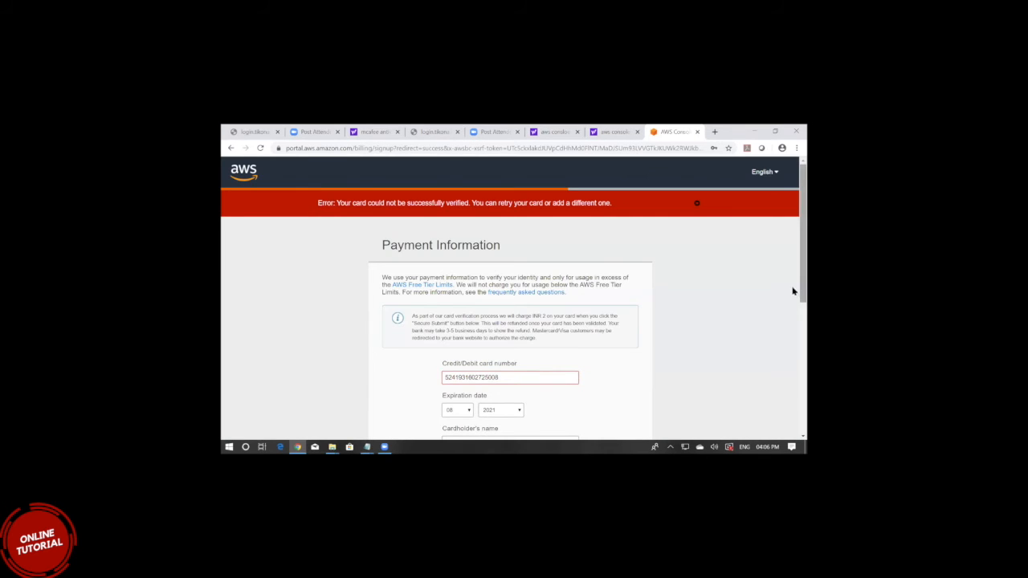
Step: Clear the CVV and re-enter the card's security code
scroll(794, 314, down, 1)
scroll(794, 314, down, 3)
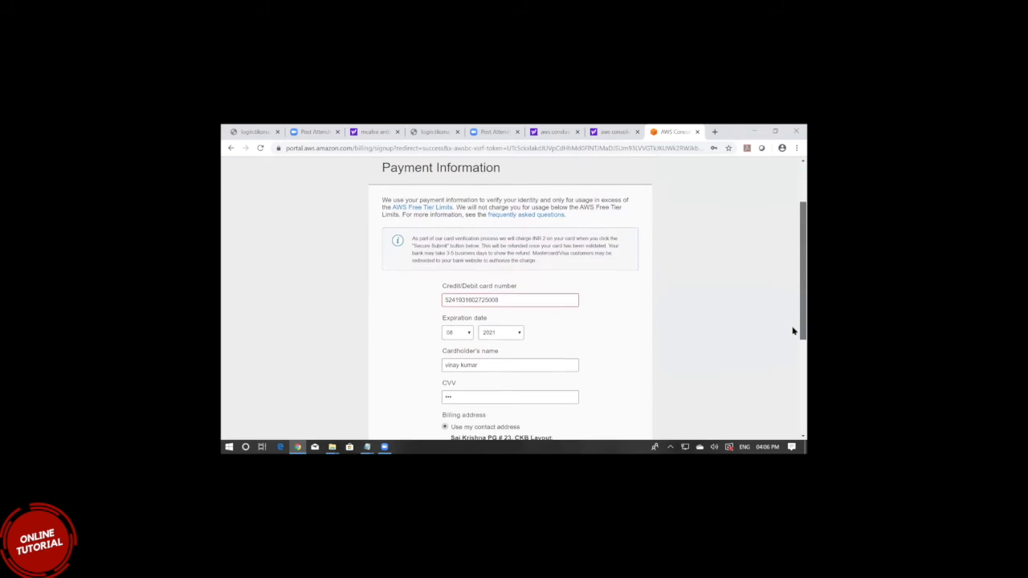
click(463, 325)
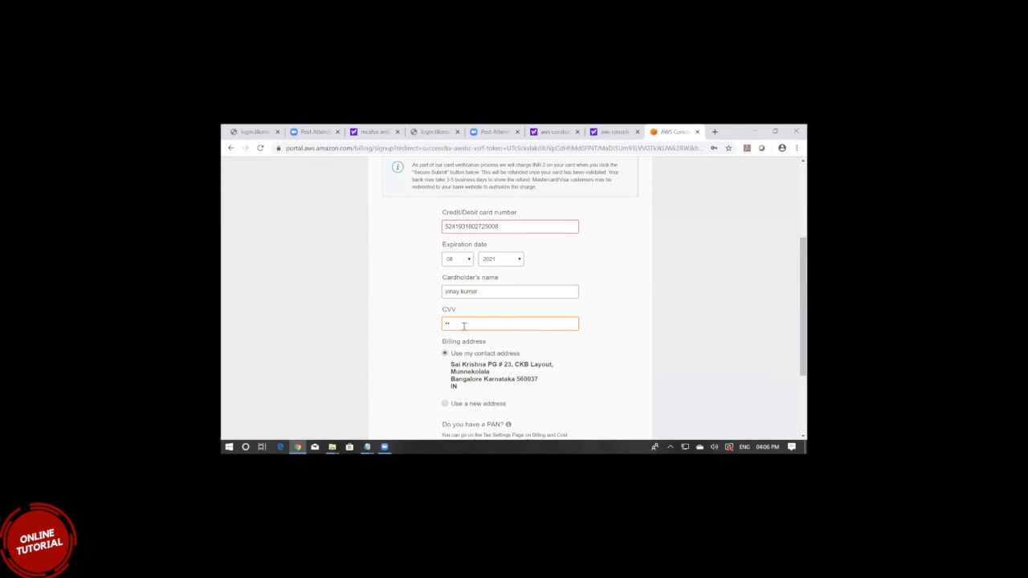
key(BackSpace)
key(BackSpace)
key(BackSpace)
text(1)
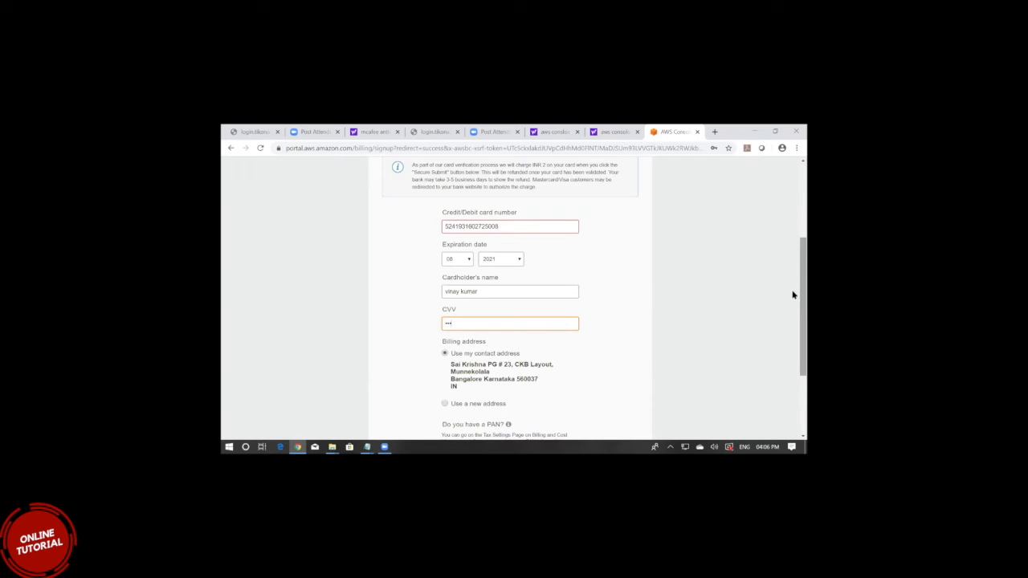
Step: Delete and re-enter the final digits of the credit/debit card number
scroll(792, 265, up, 3)
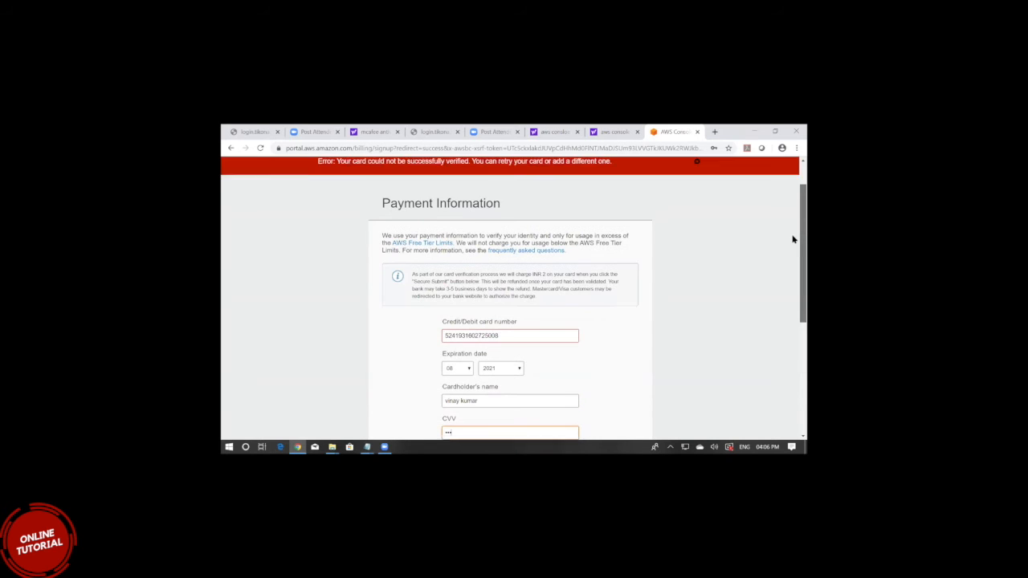
click(512, 344)
key(BackSpace)
key(BackSpace)
key(BackSpace)
key(BackSpace)
key(BackSpace)
key(BackSpace)
key(BackSpace)
key(BackSpace)
key(BackSpace)
key(BackSpace)
key(BackSpace)
key(BackSpace)
key(BackSpace)
key(BackSpace)
key(BackSpace)
key(BackSpace)
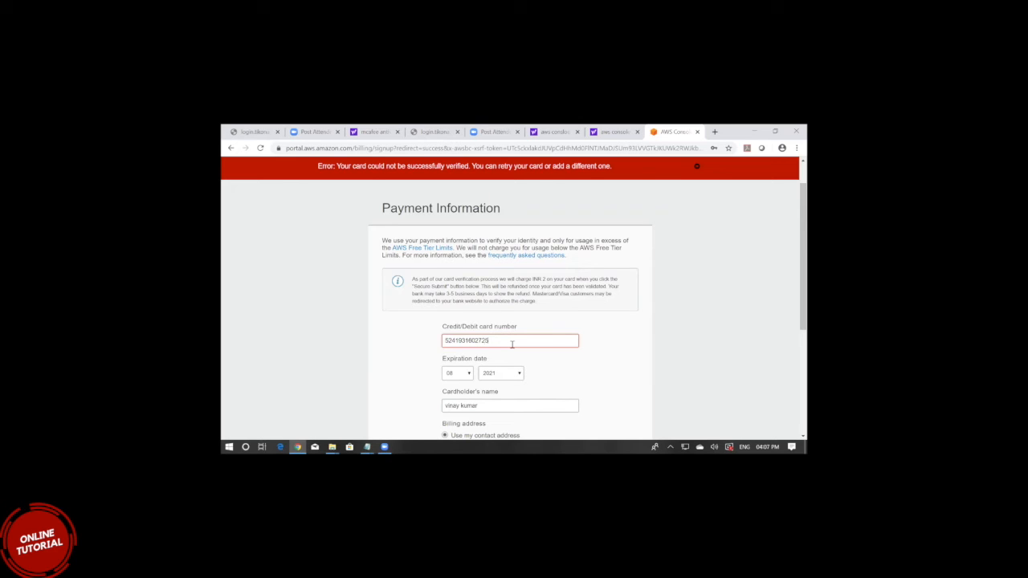
text(008)
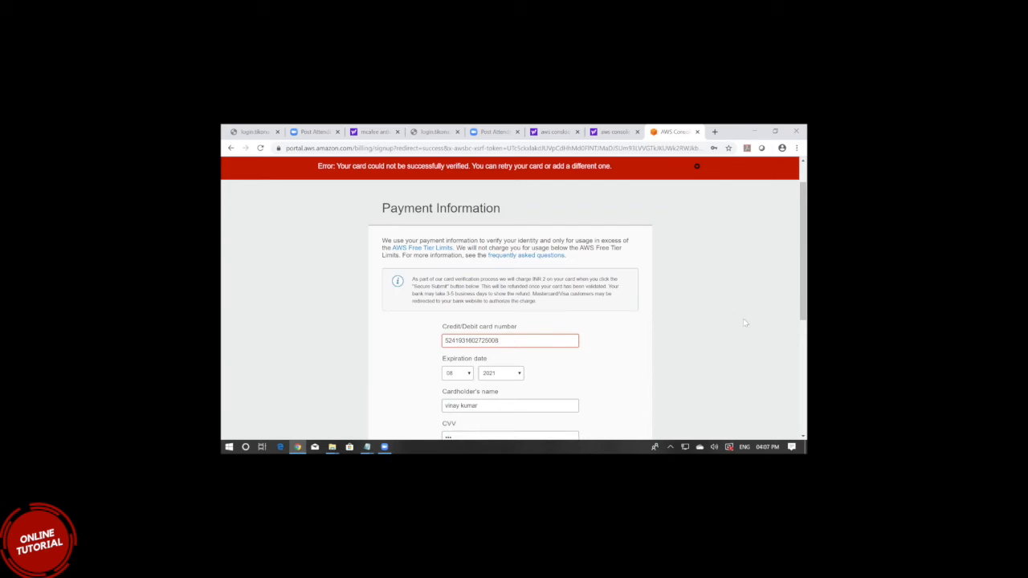
scroll(793, 333, down, 2)
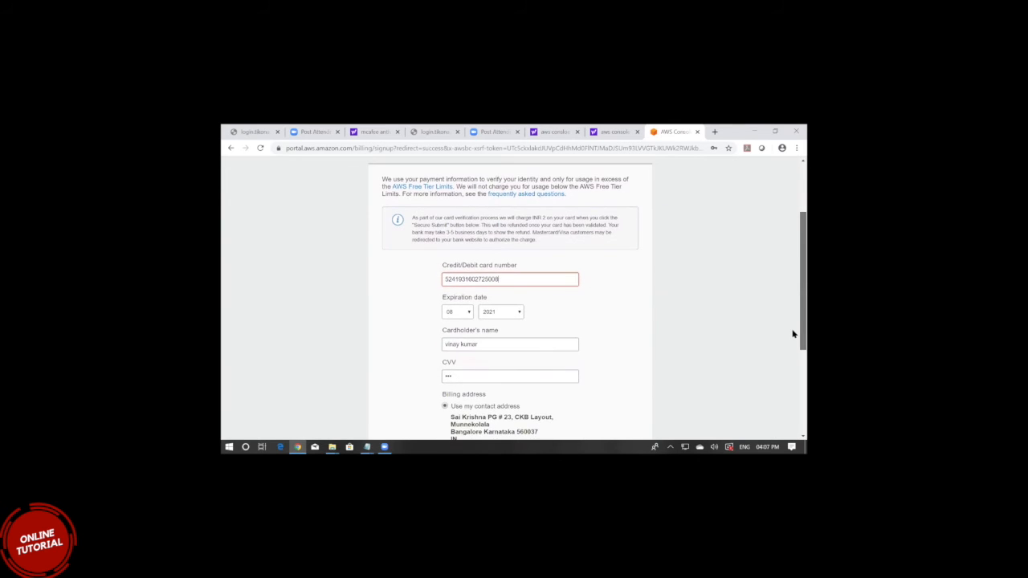
Step: Capitalize the initials of the cardholder's first and last name and submit the card for verification
click(448, 339)
key(BackSpace)
text(V)
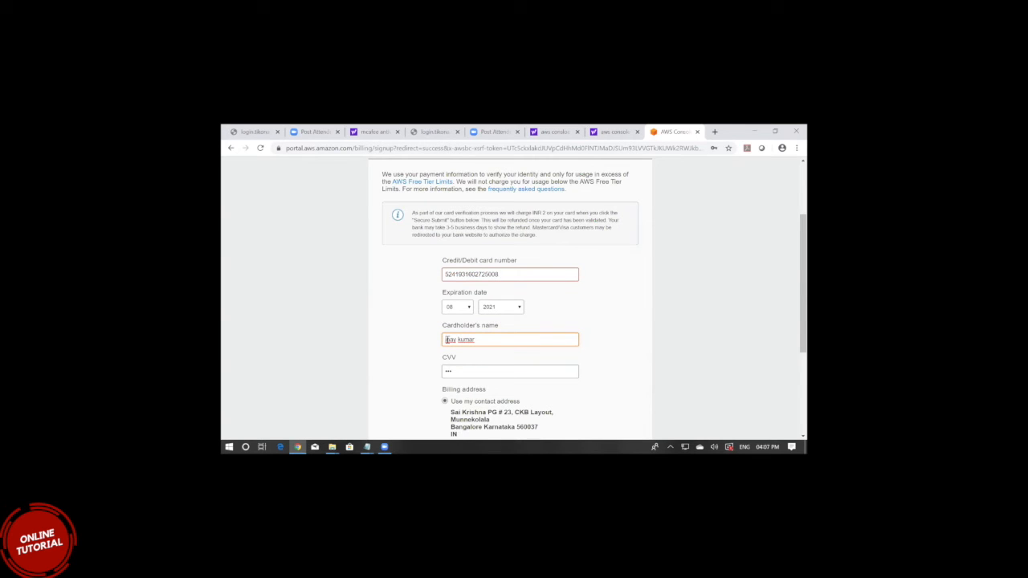
text(V)
click(465, 341)
key(BackSpace)
text(K)
drag(792, 296, 793, 370)
click(509, 372)
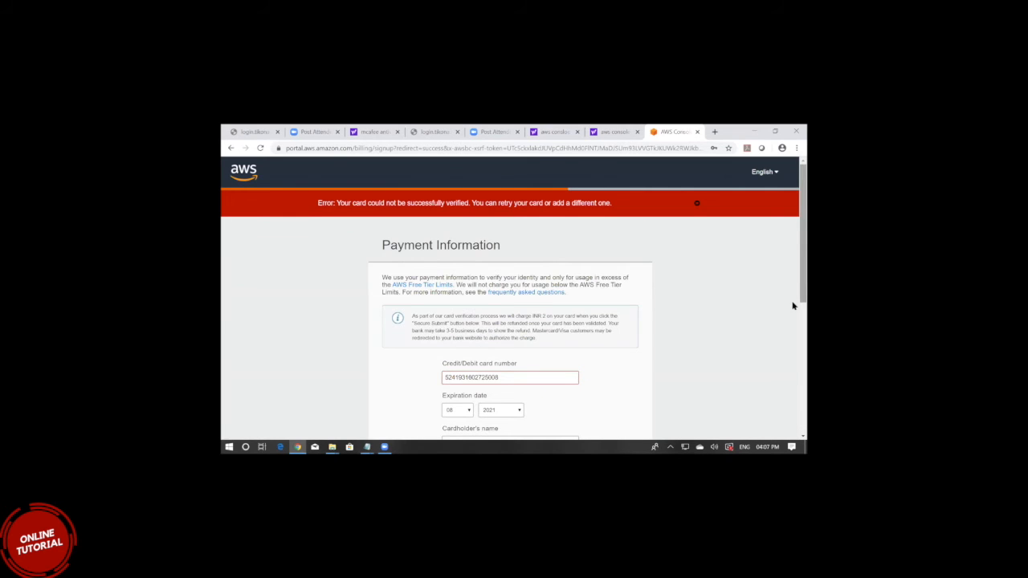
Step: Try verifying the payment card again with the same details and dismiss the error banner
drag(792, 250, 790, 385)
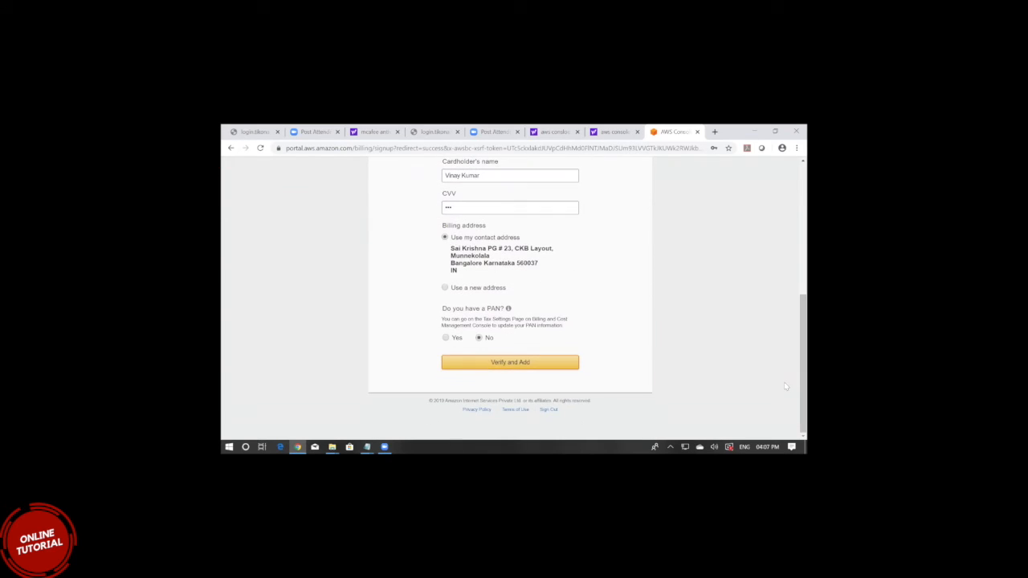
click(518, 366)
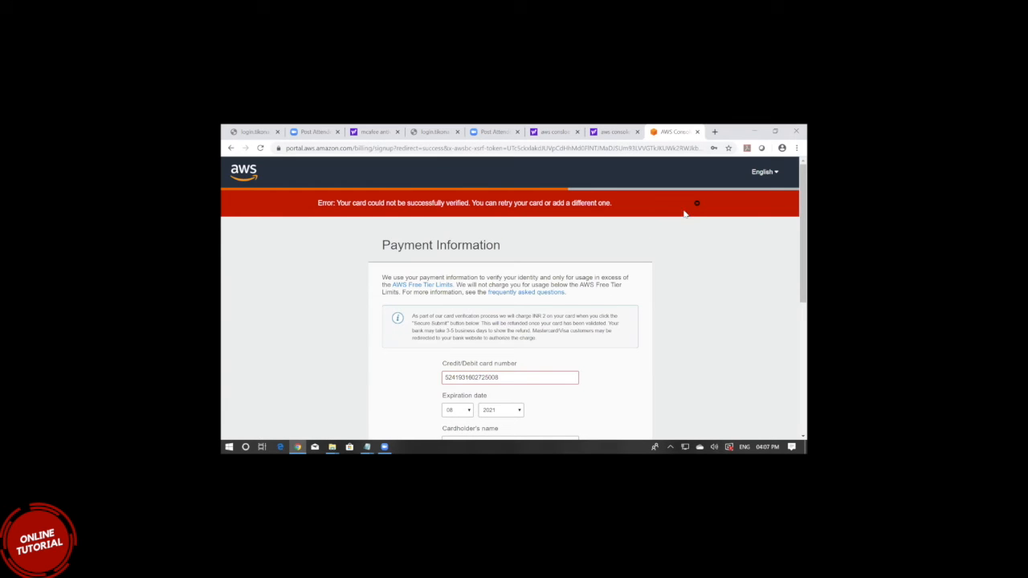
click(696, 205)
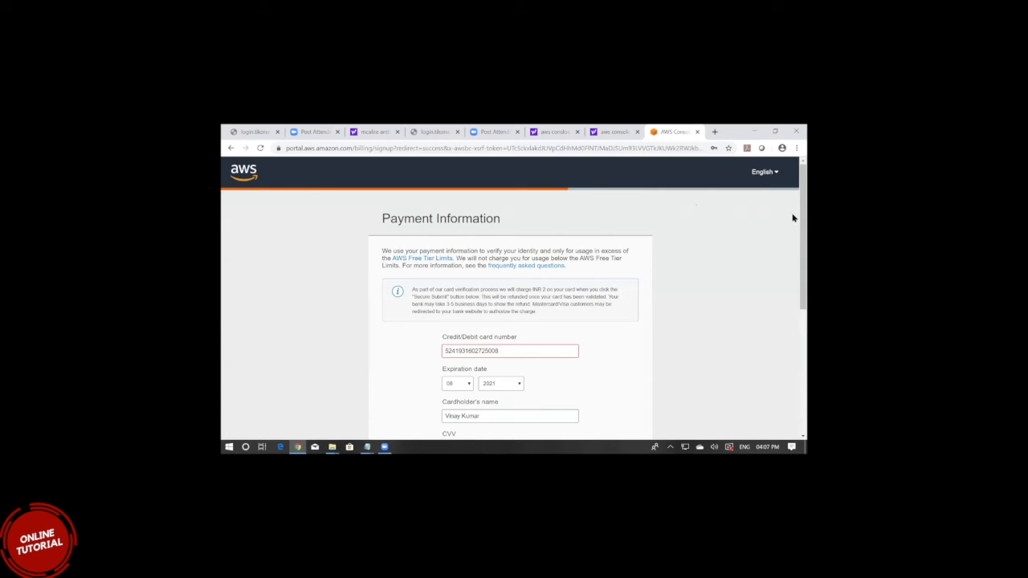
scroll(794, 232, down, 1)
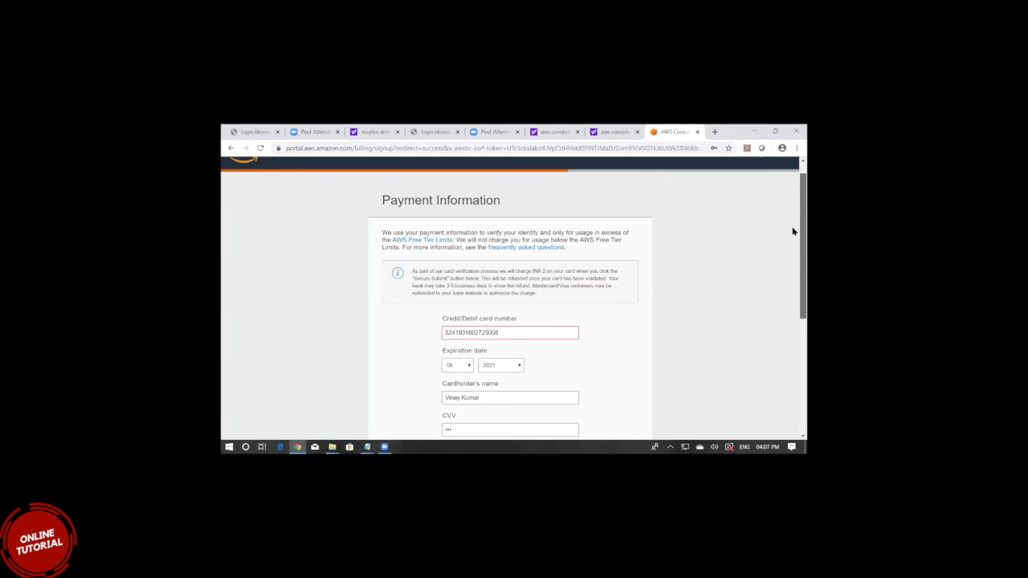
scroll(793, 232, up, 1)
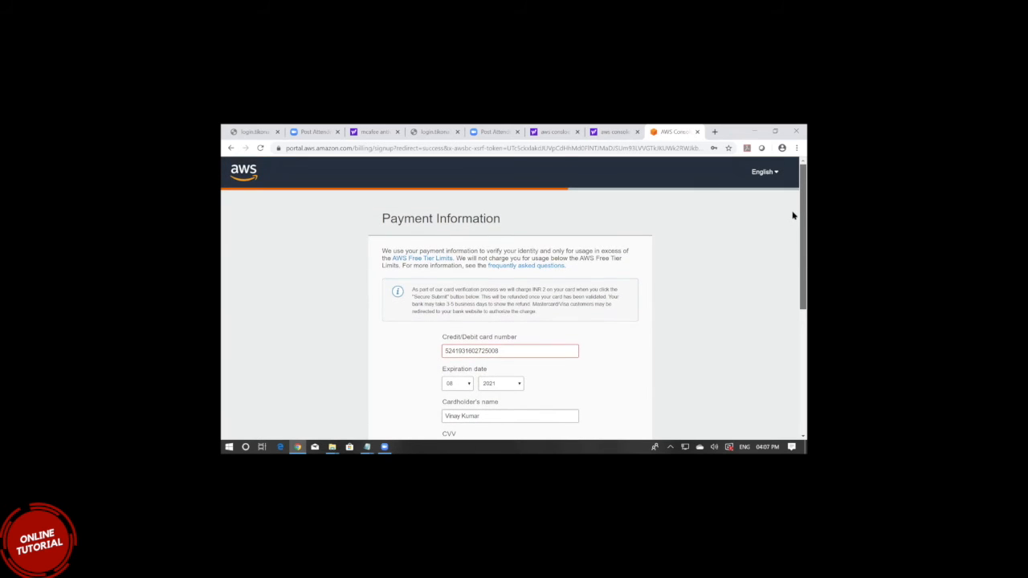
scroll(793, 218, down, 1)
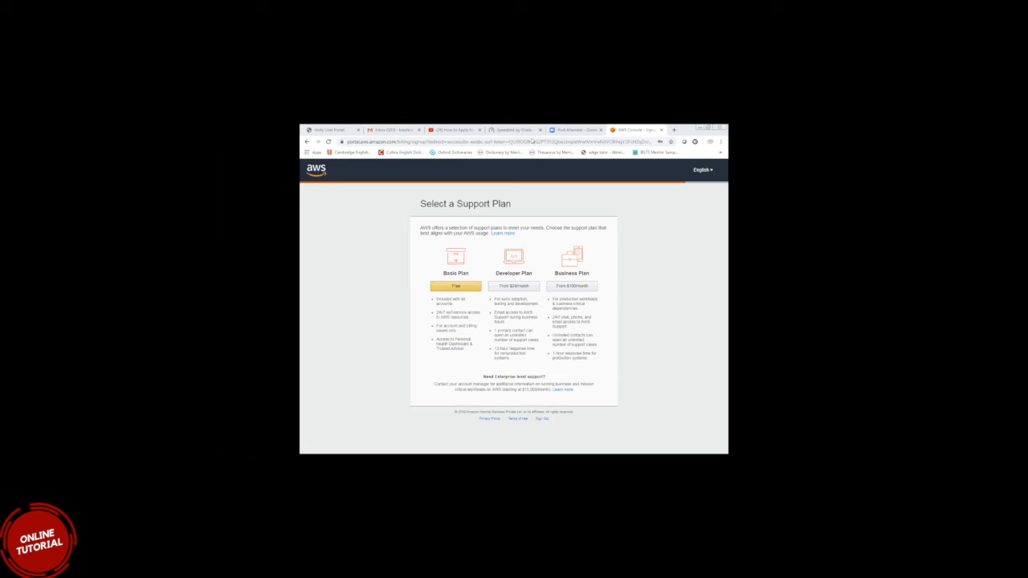
Step: Choose the free Basic support plan and look over the role options for personalizing the AWS experience
click(452, 286)
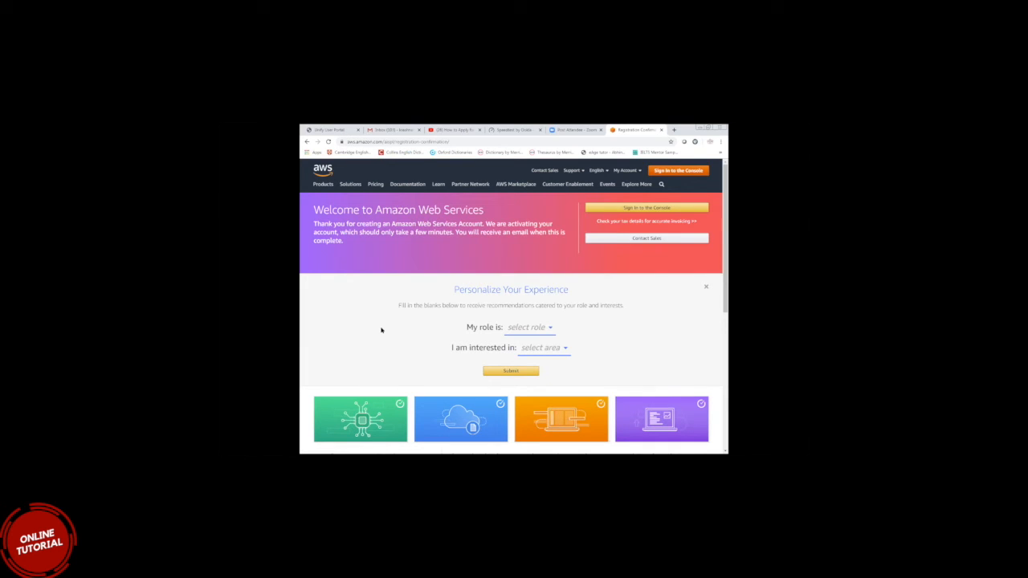
click(551, 329)
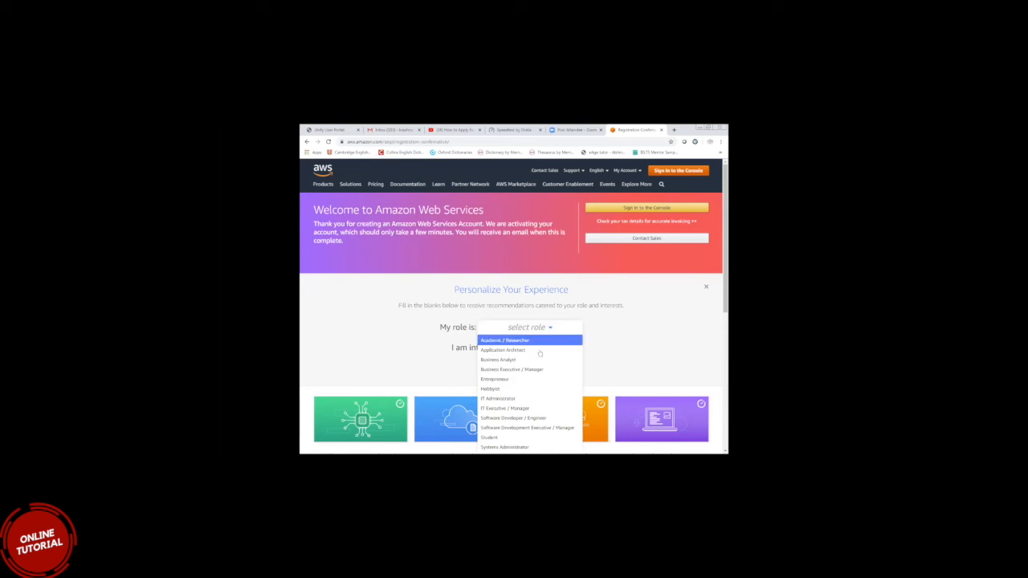
scroll(535, 353, down, 1)
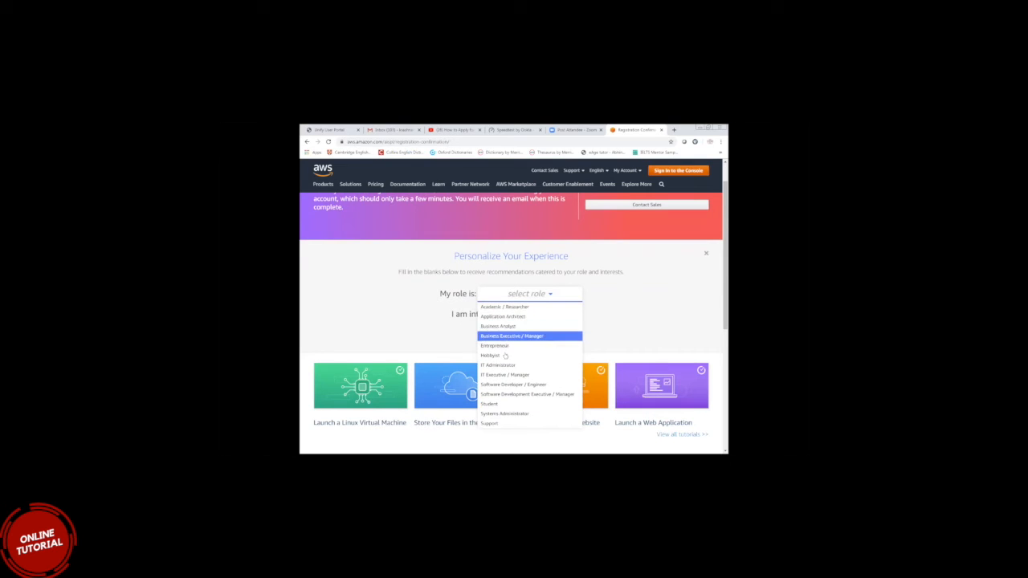
click(402, 328)
drag(454, 261, 570, 257)
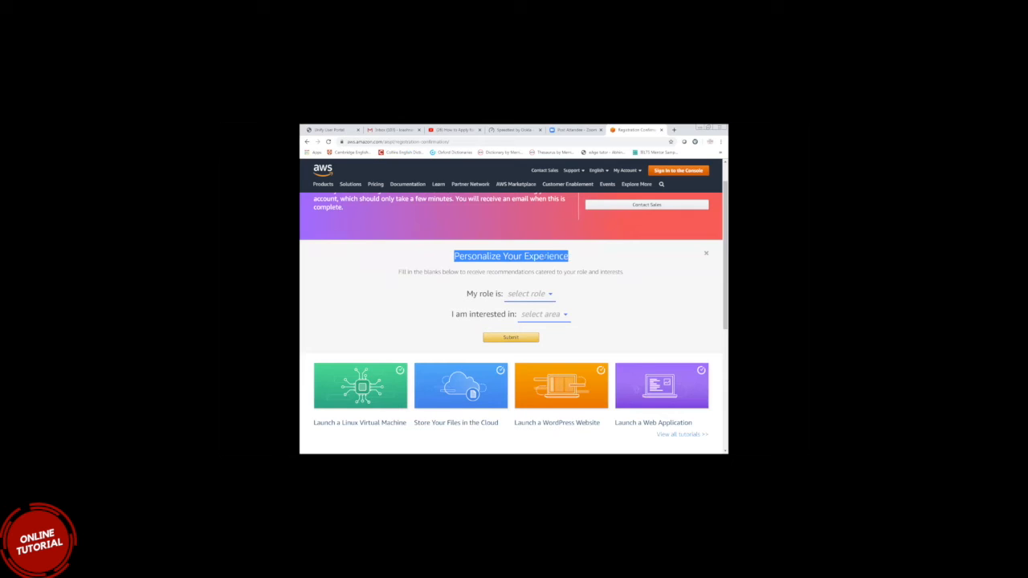
click(429, 296)
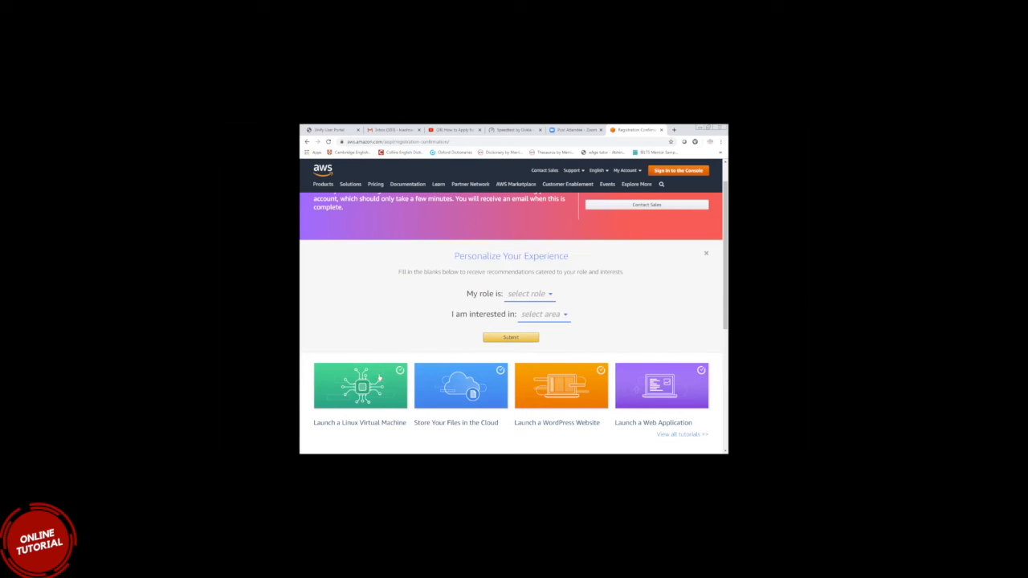
Step: Personalize the experience with the role IT Administrator and the interest Learning & Certification, and submit the choices
click(550, 295)
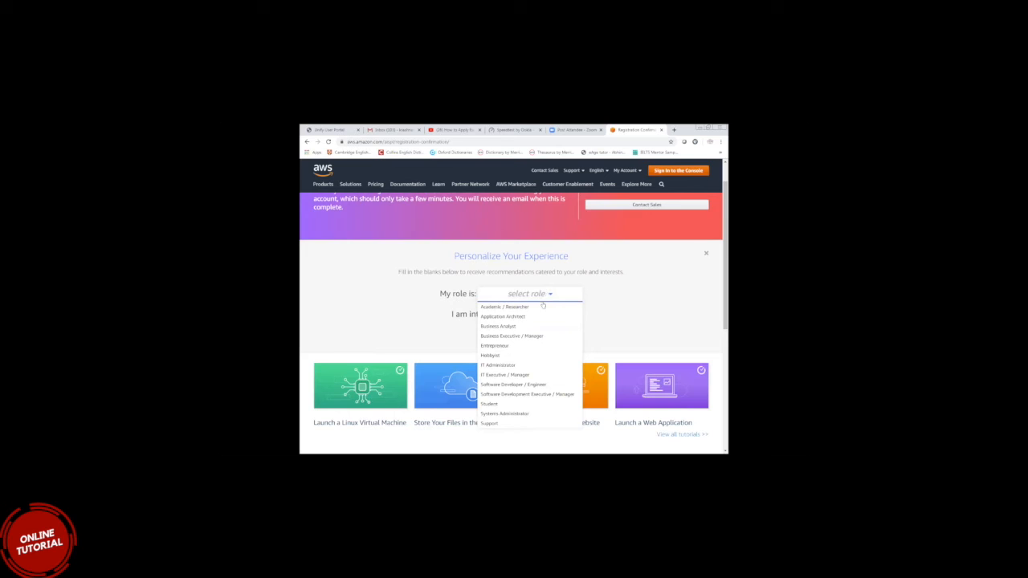
click(508, 365)
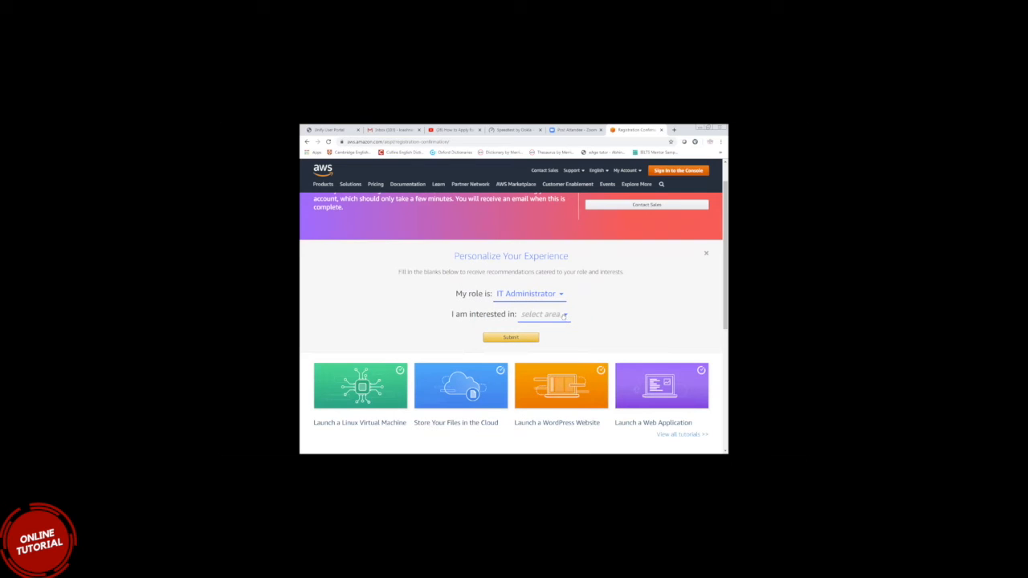
click(564, 315)
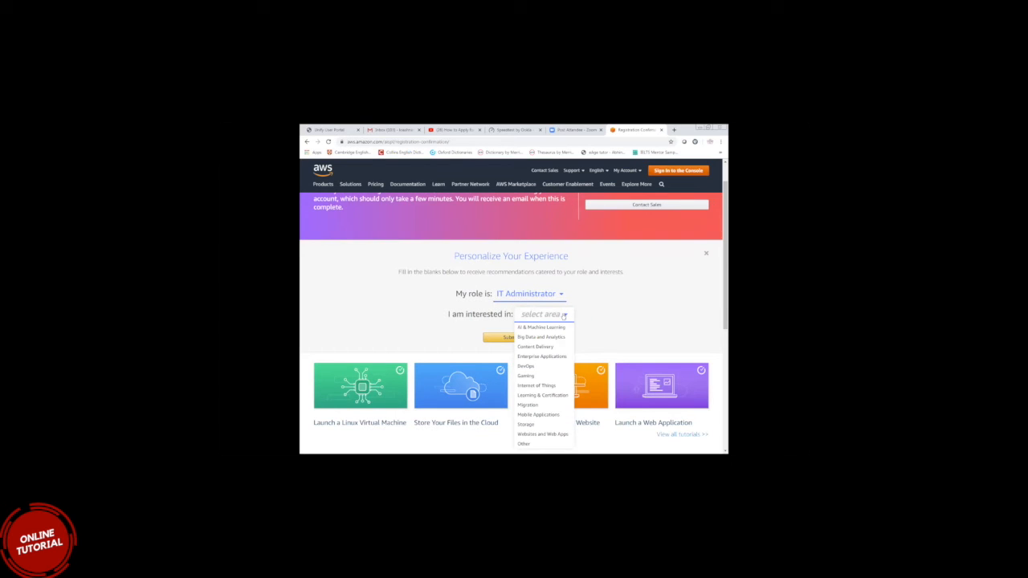
click(541, 396)
click(510, 337)
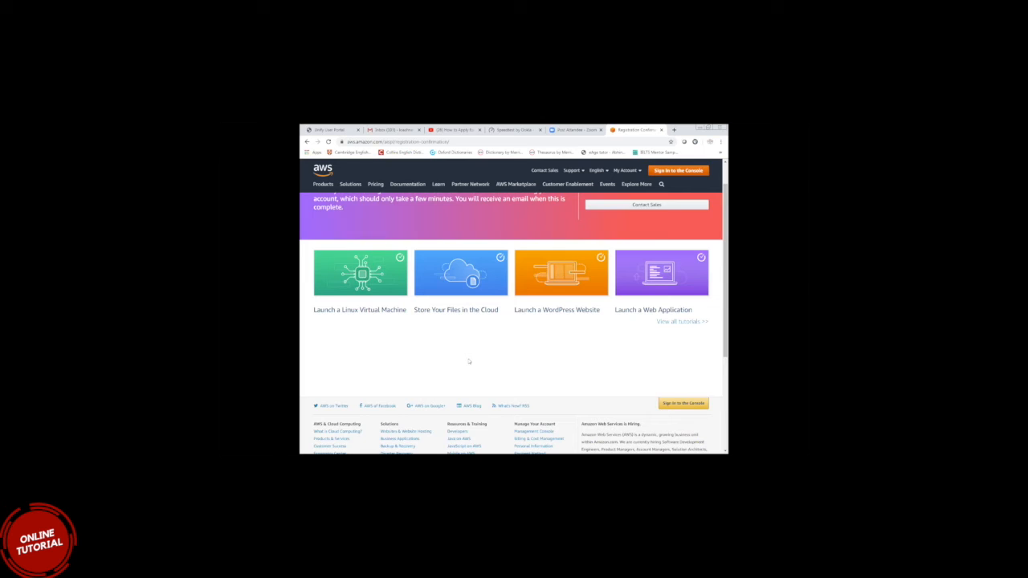
Step: Review the account activation notice, go to the console sign-in and submit the AWS account's email address
scroll(453, 366, up, 1)
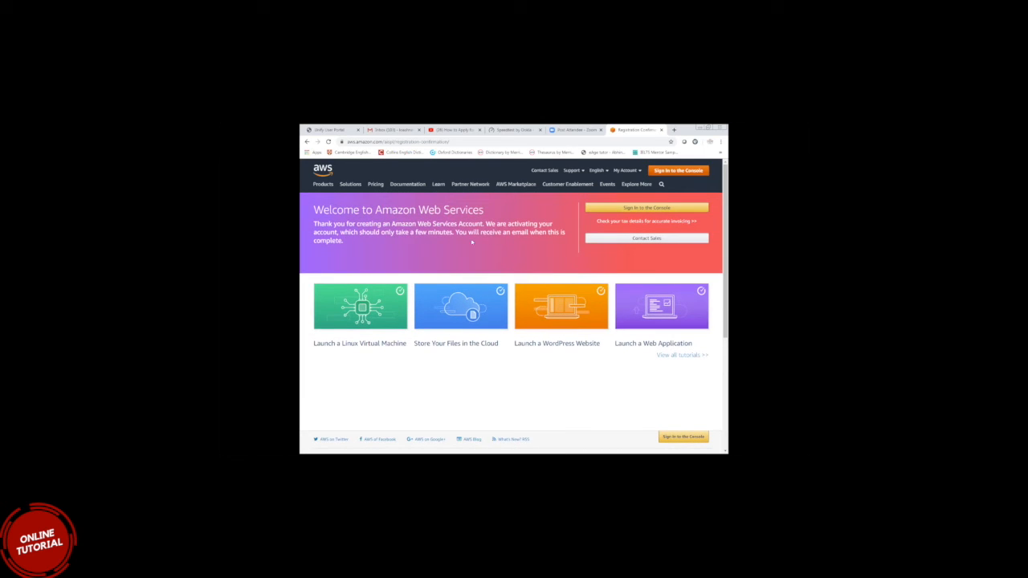
drag(379, 232, 546, 233)
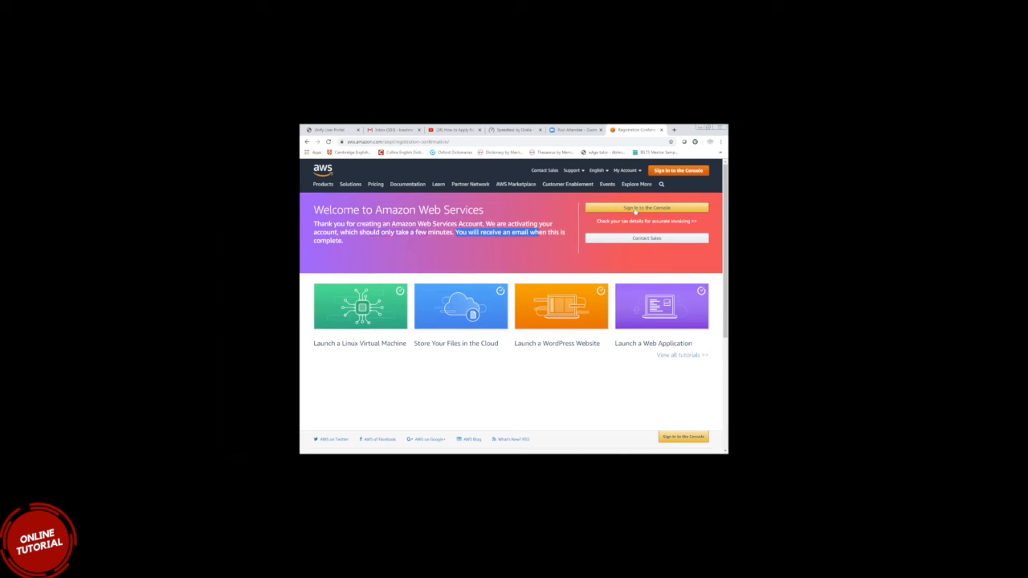
click(636, 208)
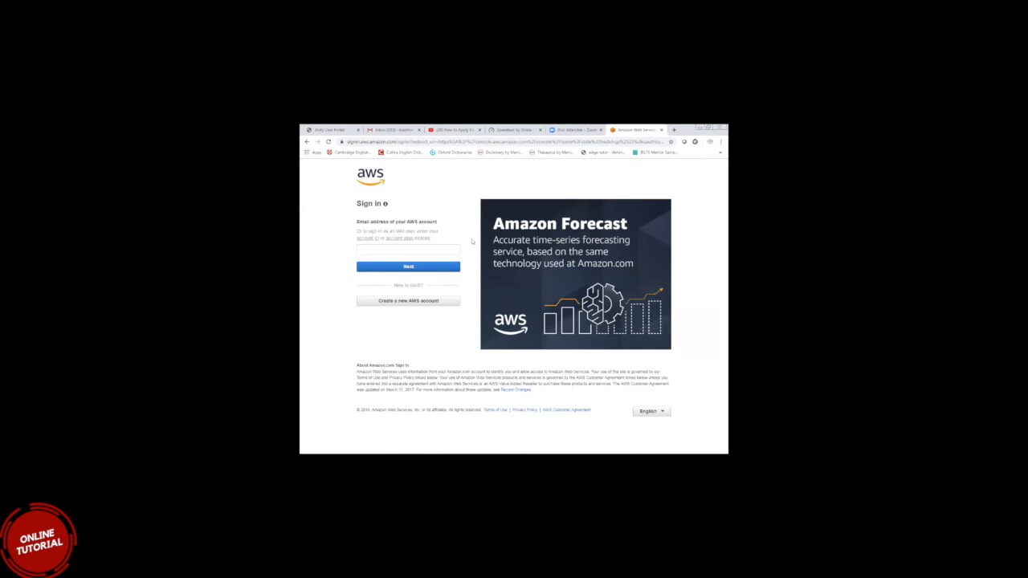
click(445, 248)
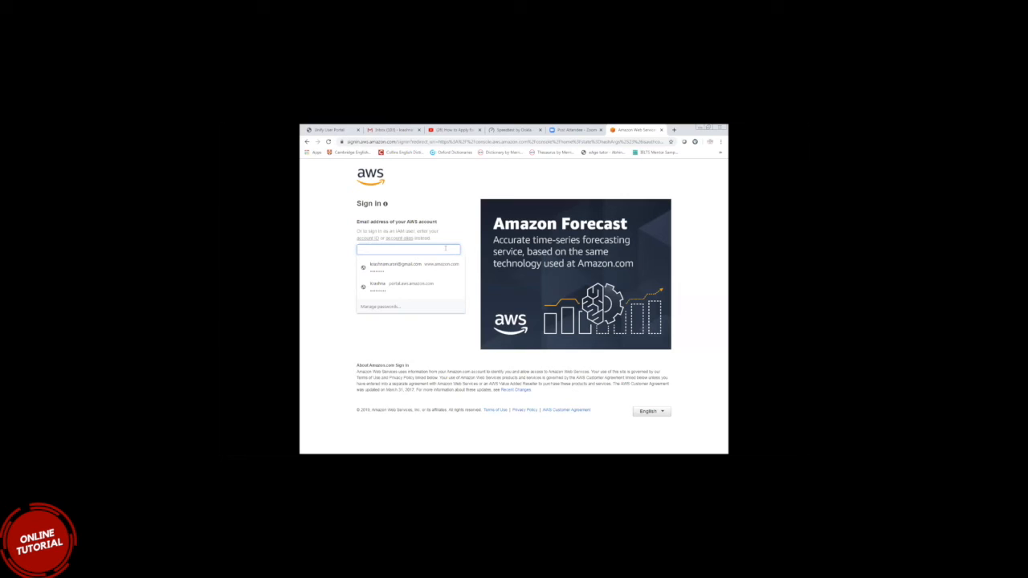
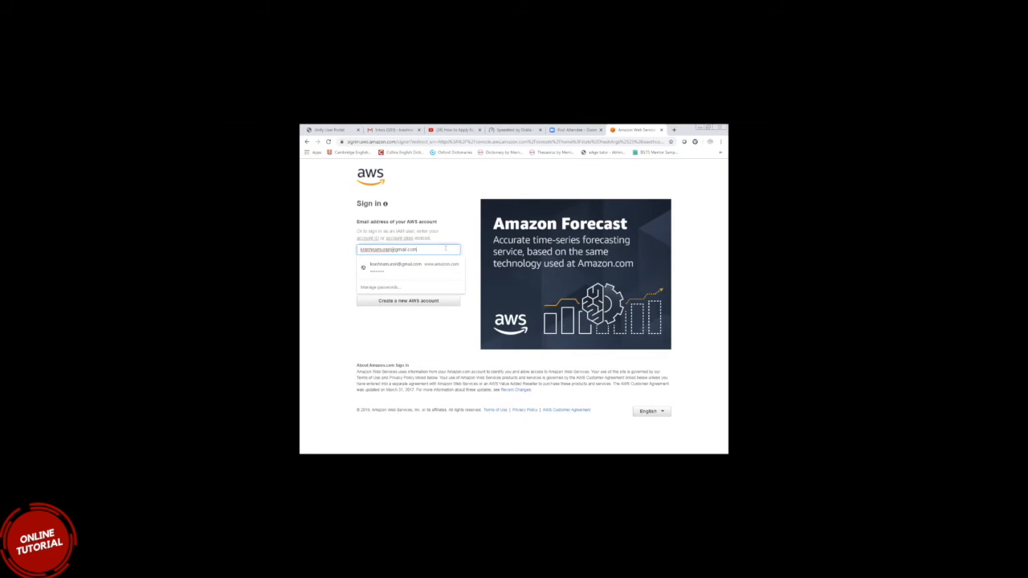
click(338, 292)
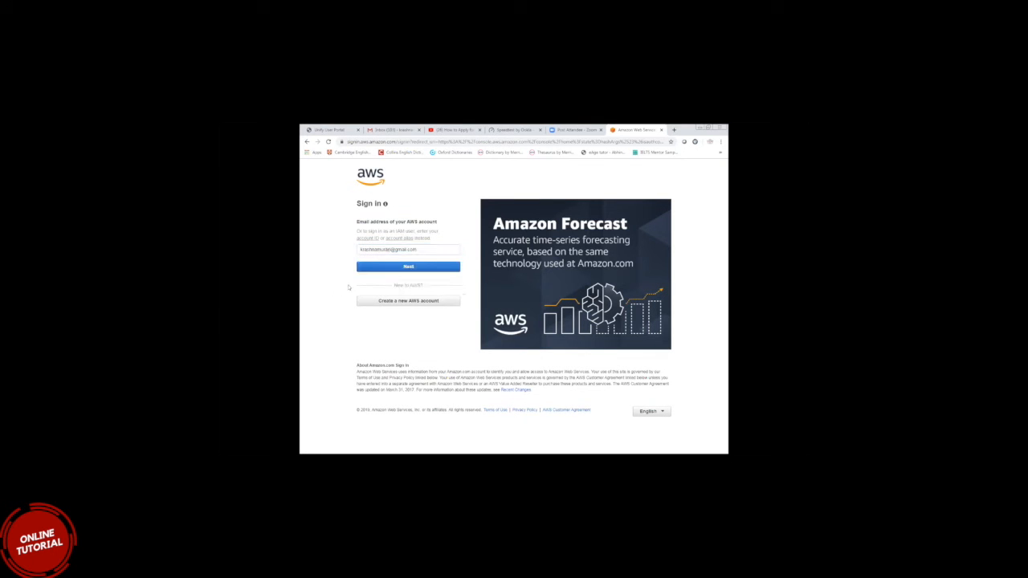
click(400, 267)
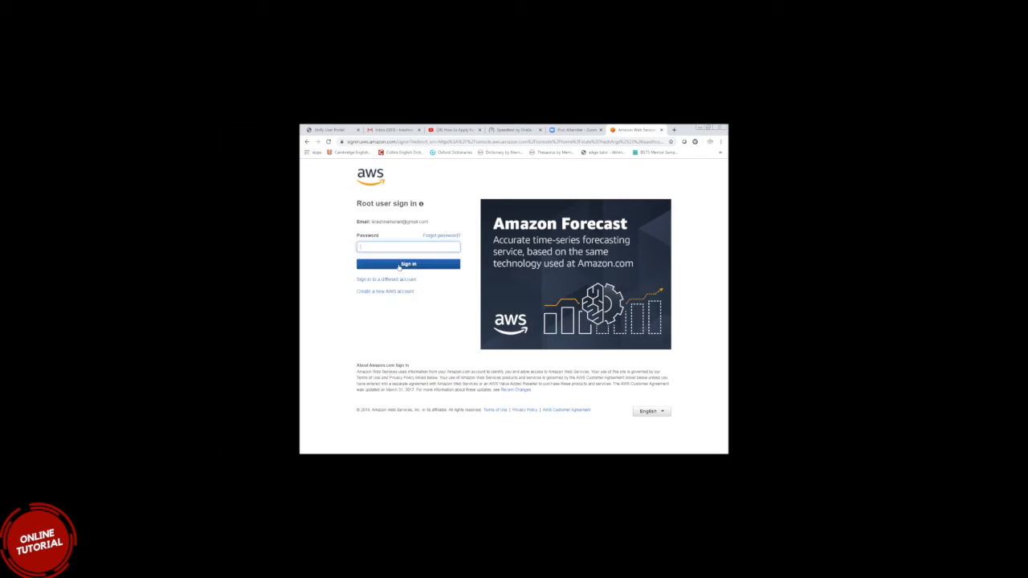
Step: Enter the root user's account password, sign in to the console and save the login in the browser
text(••)
click(399, 267)
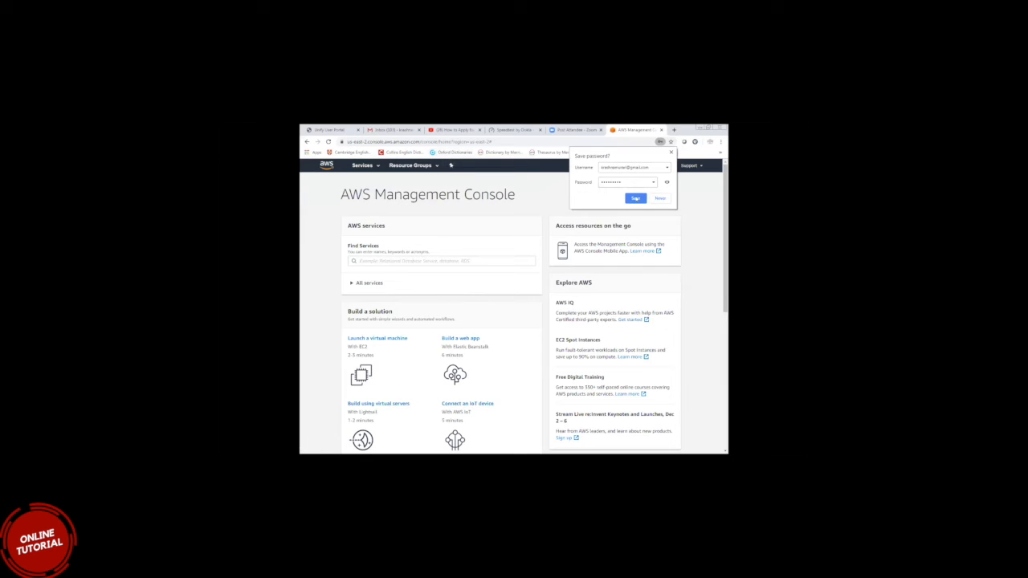
click(635, 198)
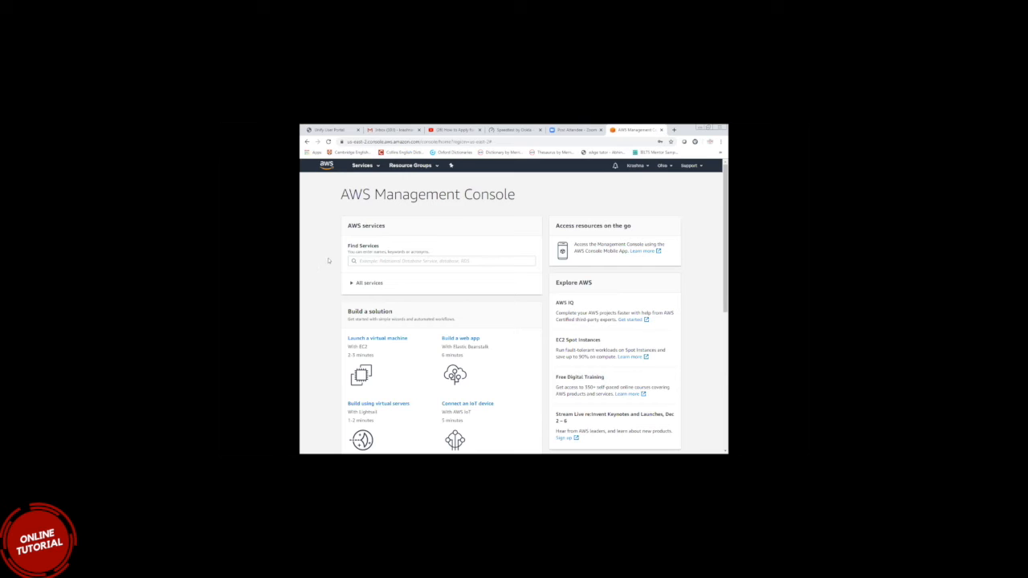
Step: Expand the list of all services in the AWS Management Console and examine its categories, from Compute to Developer Tools
click(351, 282)
scroll(347, 299, down, 1)
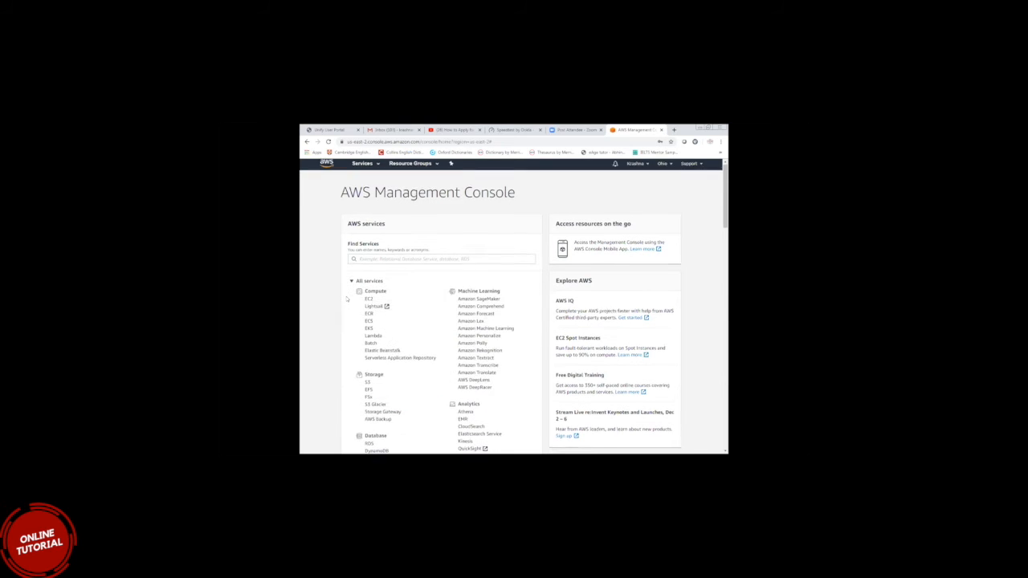
scroll(347, 299, down, 1)
scroll(347, 299, down, 1)
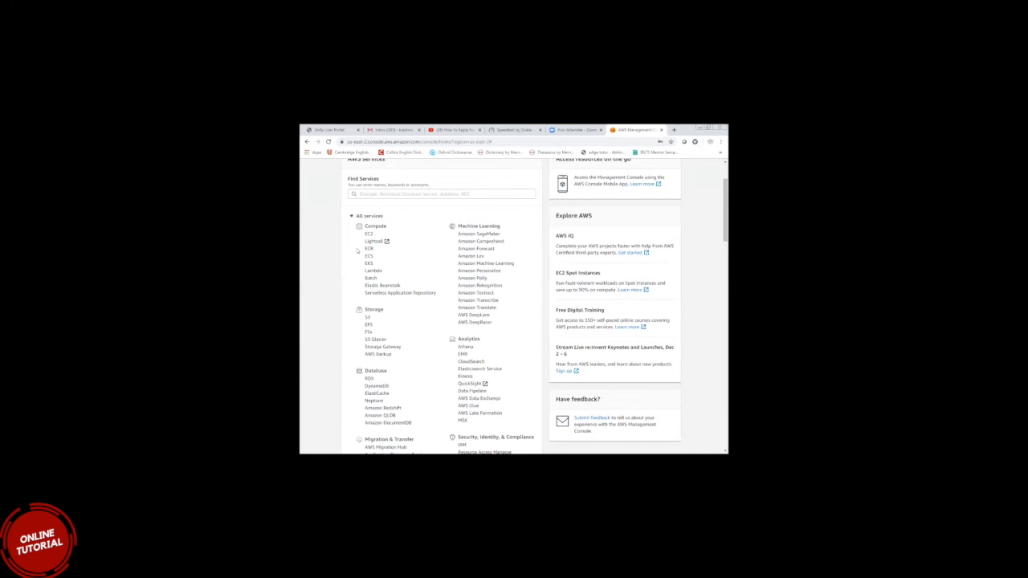
scroll(358, 251, down, 1)
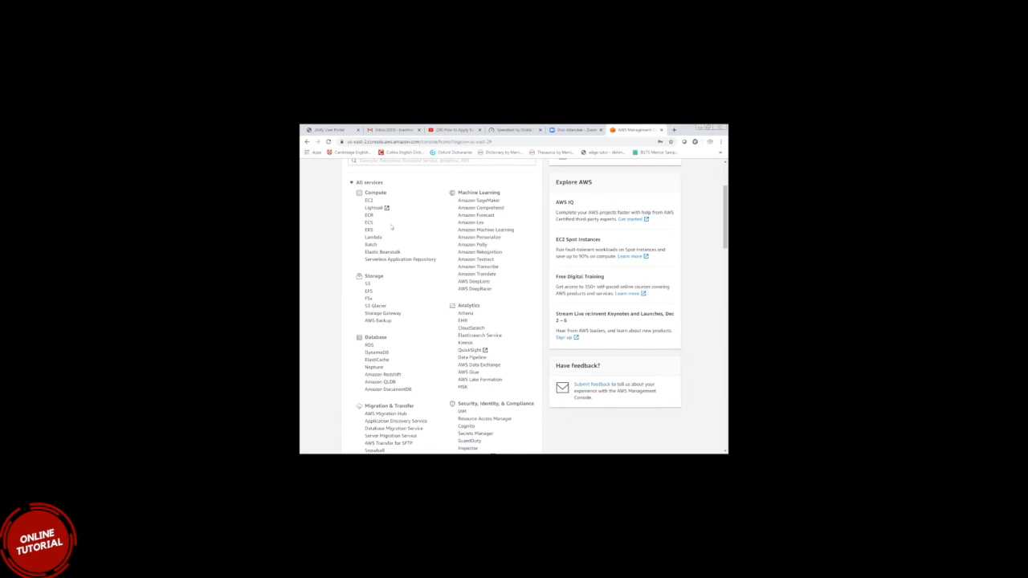
scroll(392, 227, down, 1)
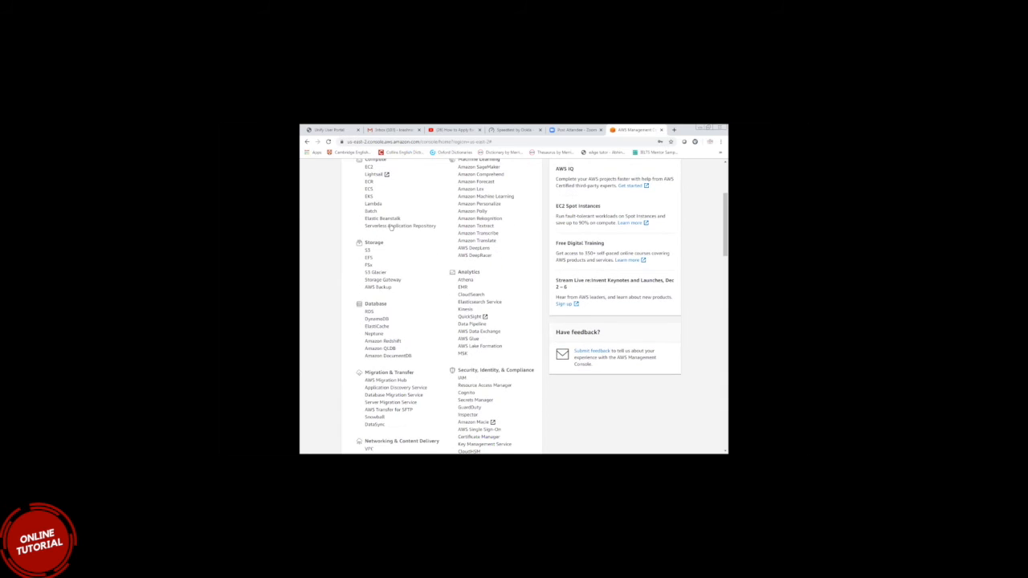
scroll(392, 227, down, 3)
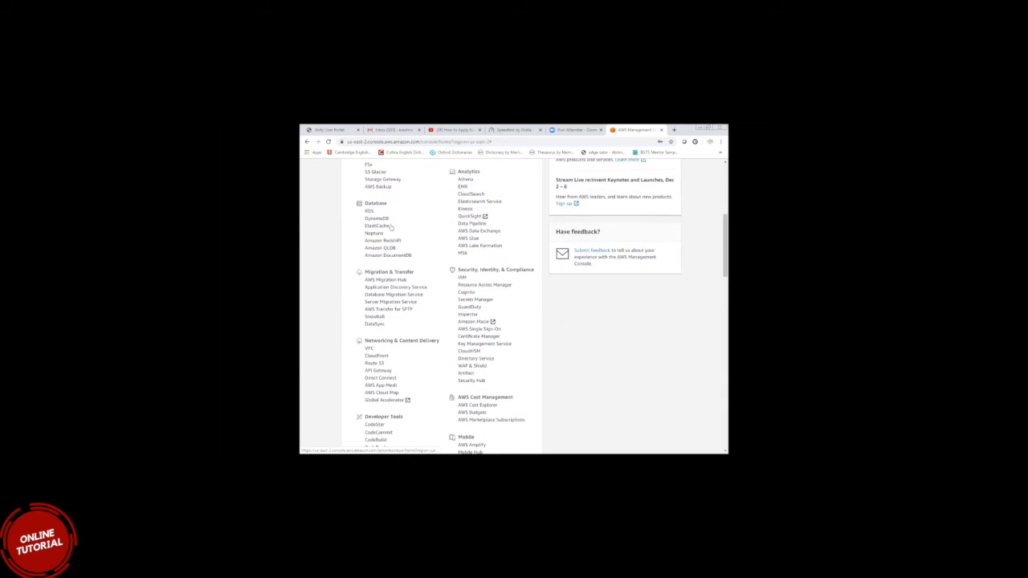
scroll(386, 241, down, 1)
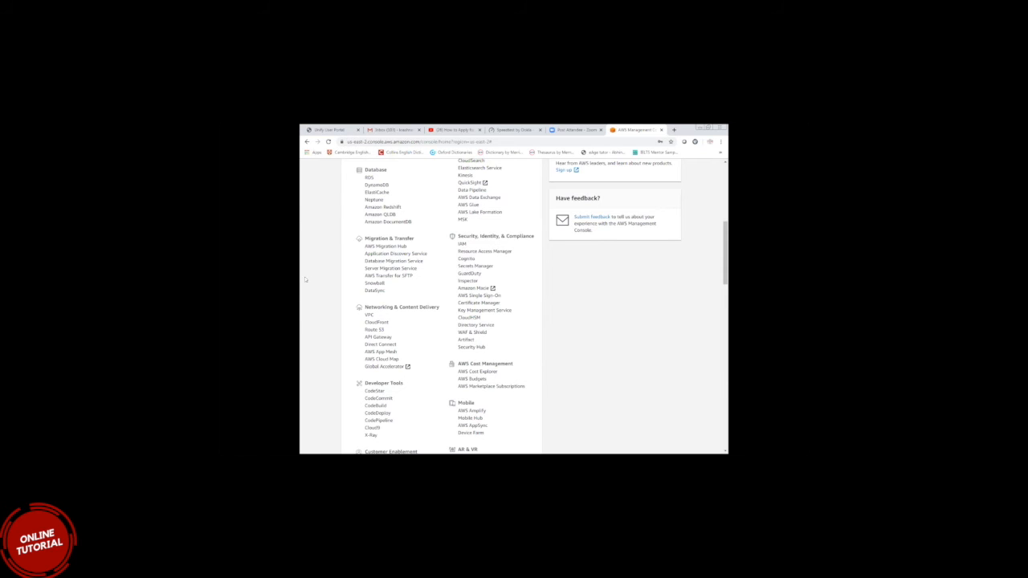
scroll(306, 279, up, 5)
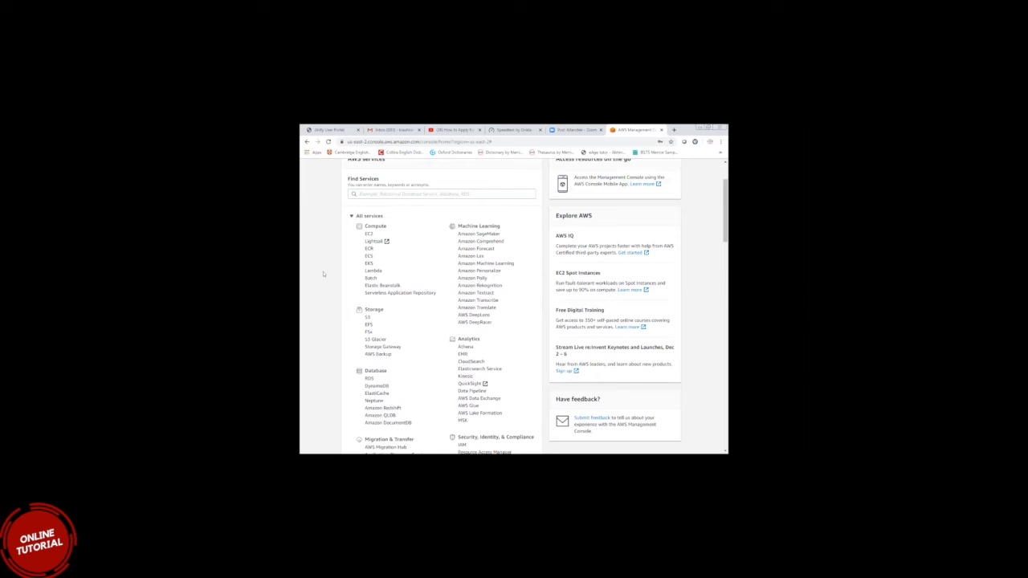
scroll(323, 274, up, 2)
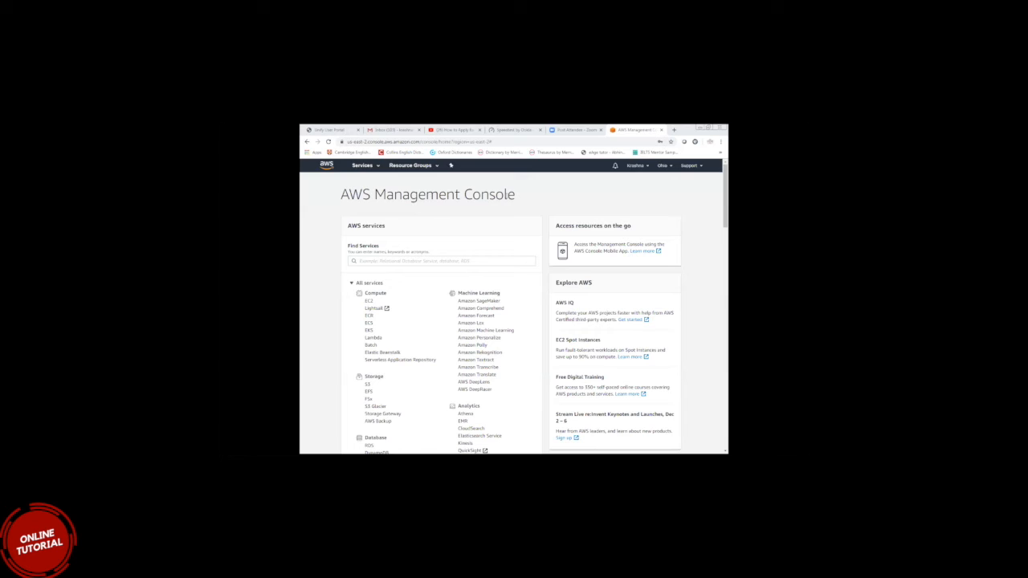
drag(515, 194, 340, 195)
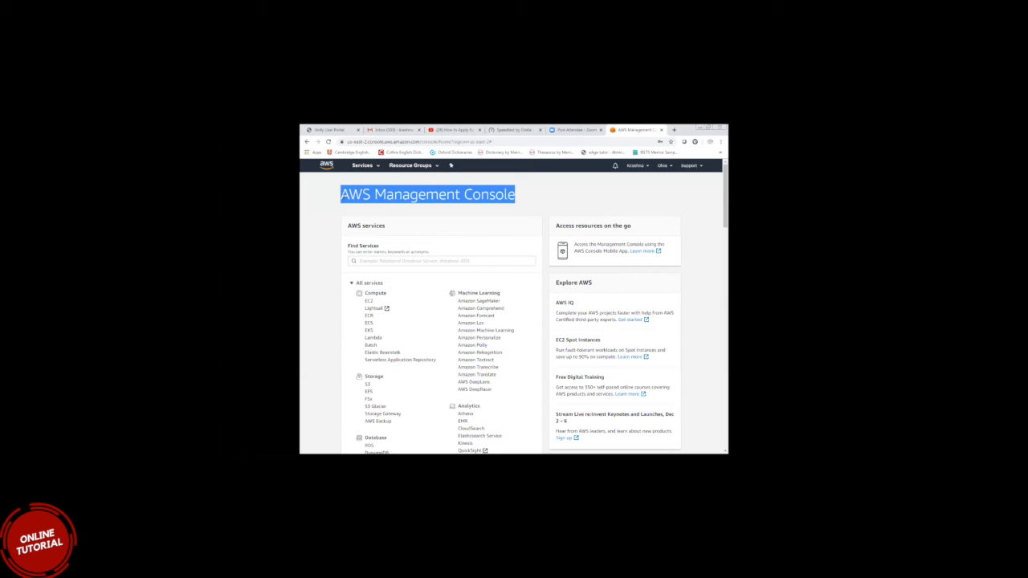
click(359, 201)
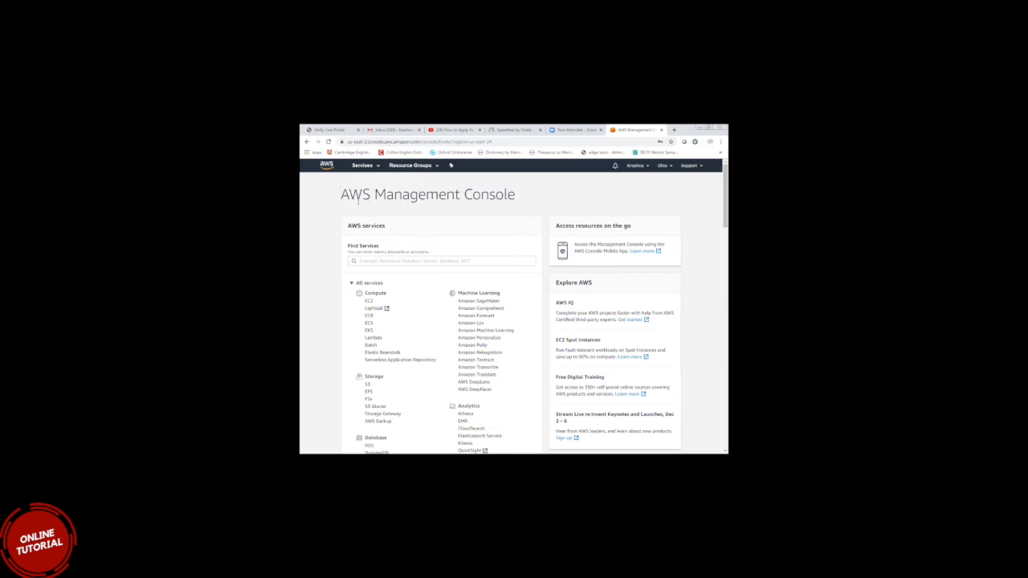
drag(341, 195, 515, 195)
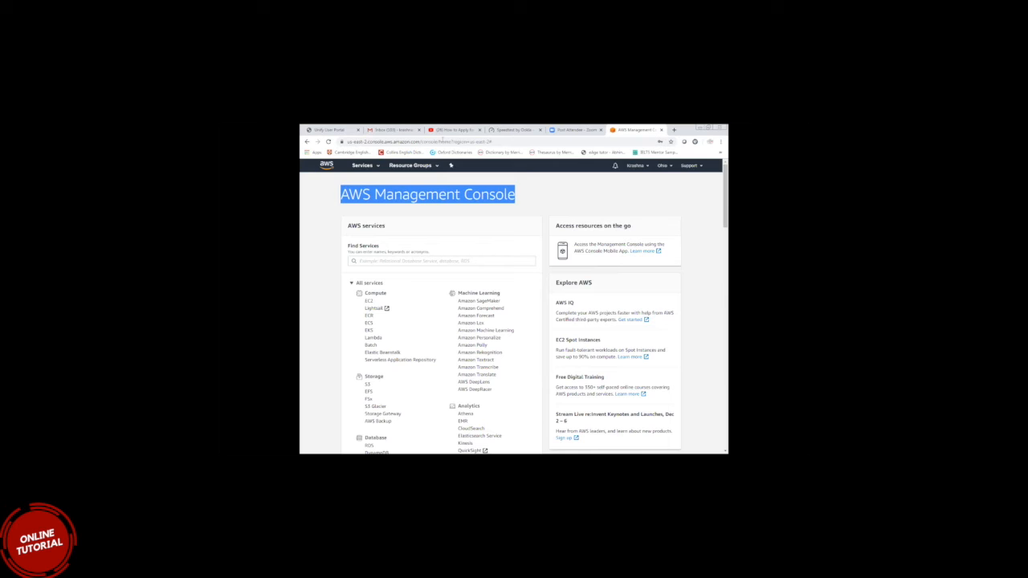
click(344, 196)
drag(372, 193, 511, 196)
drag(514, 195, 348, 196)
click(348, 195)
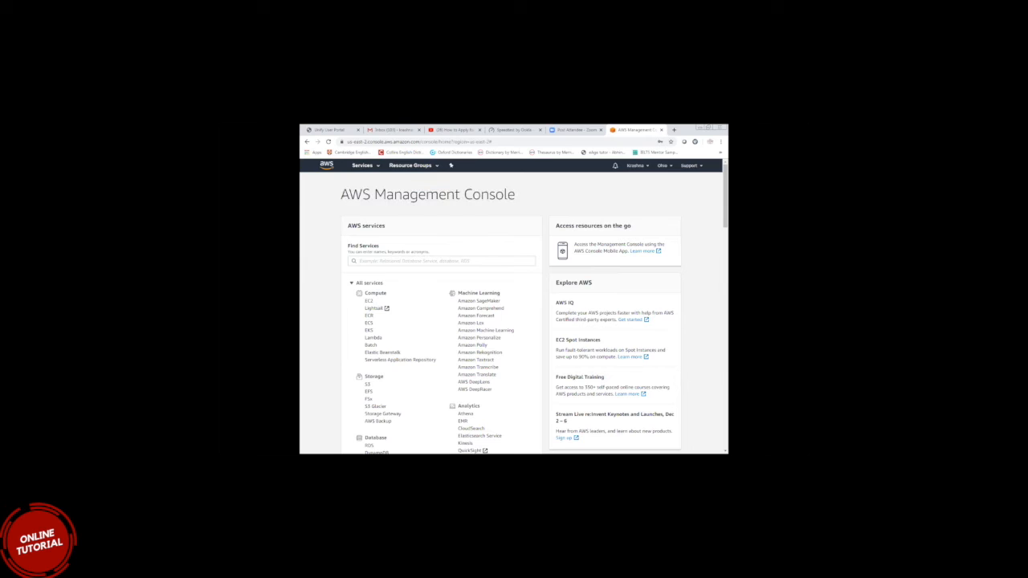
drag(341, 195, 516, 196)
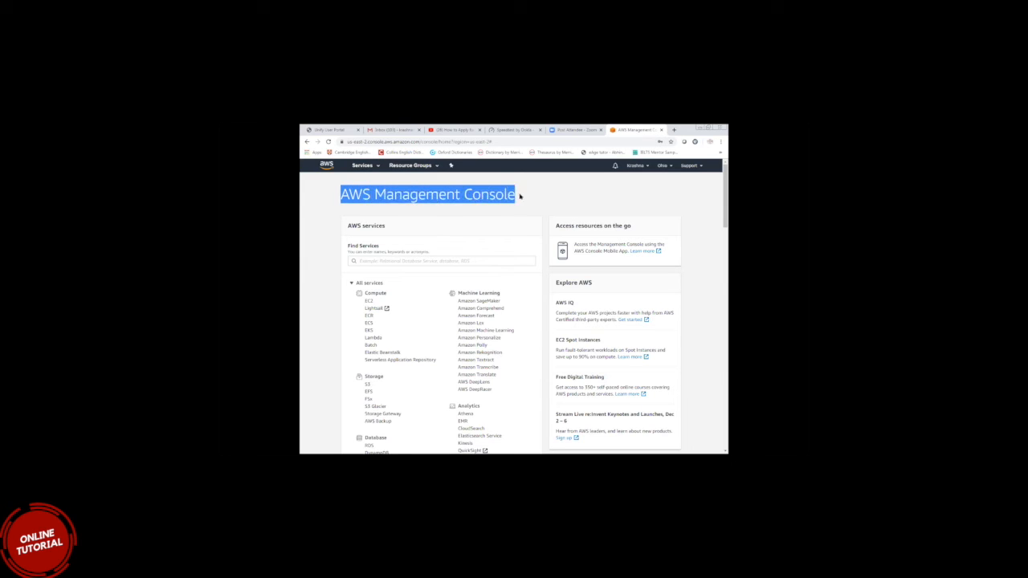
click(518, 196)
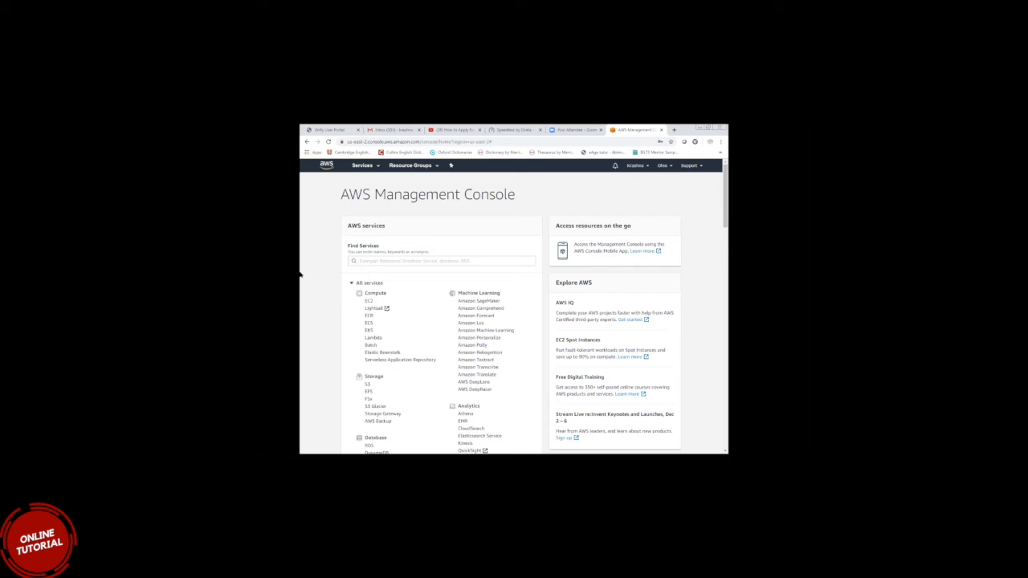
Step: Examine the full catalogue of AWS services, from Compute and Machine Learning down to Media Services and Game Development
scroll(298, 275, down, 1)
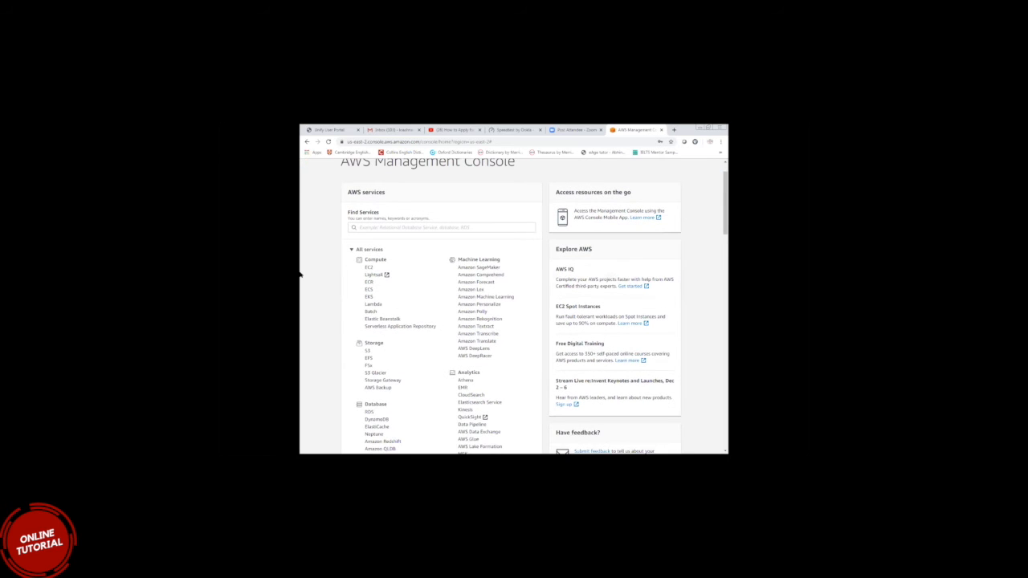
scroll(299, 275, down, 1)
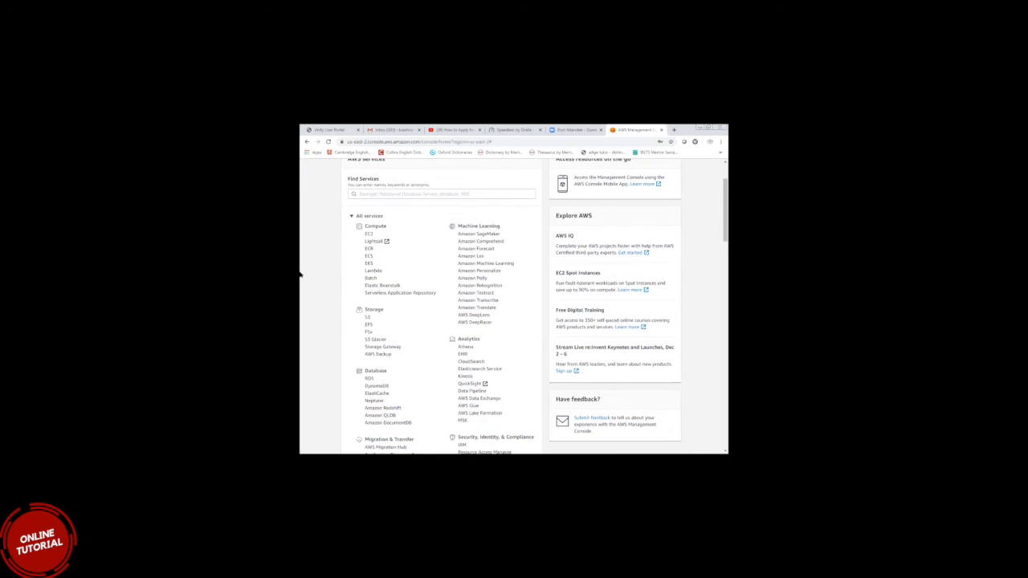
scroll(299, 275, down, 3)
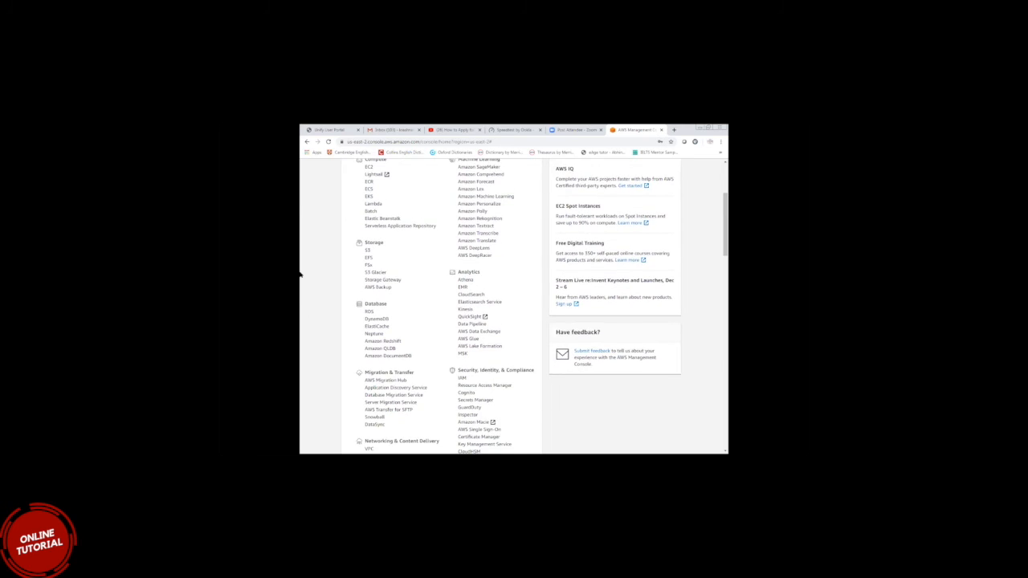
scroll(299, 275, down, 2)
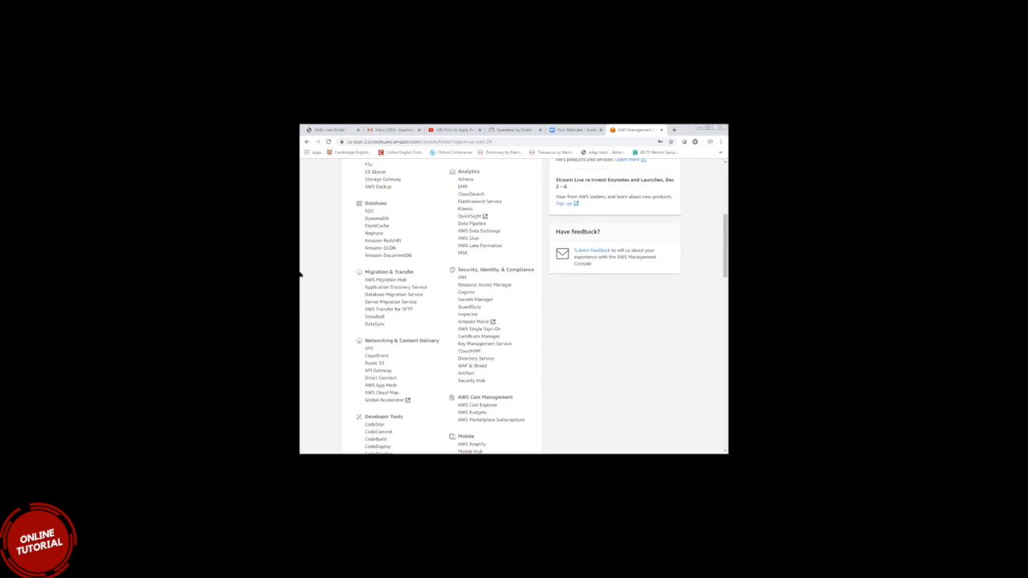
scroll(299, 276, down, 1)
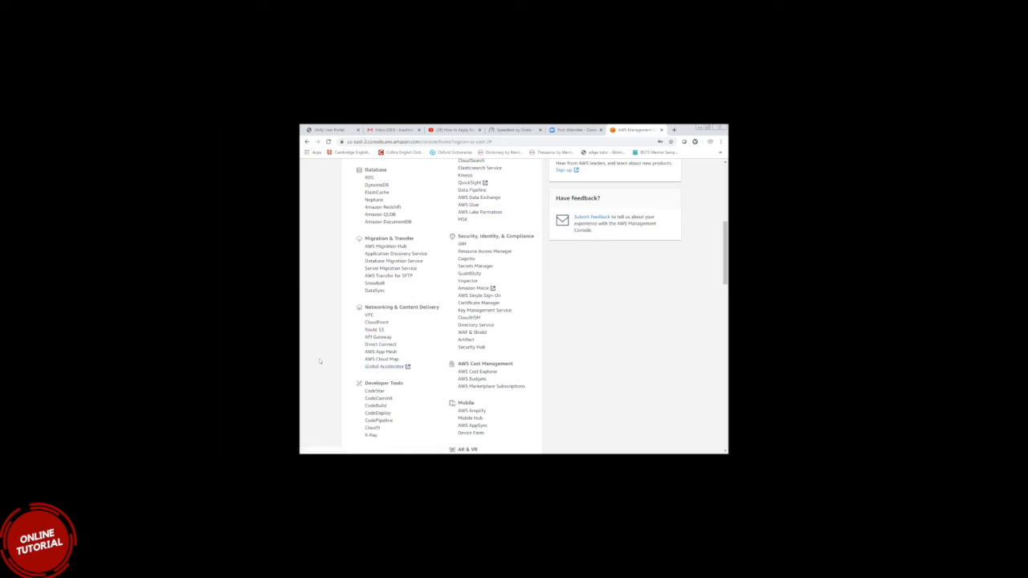
scroll(319, 361, down, 2)
scroll(319, 361, down, 2)
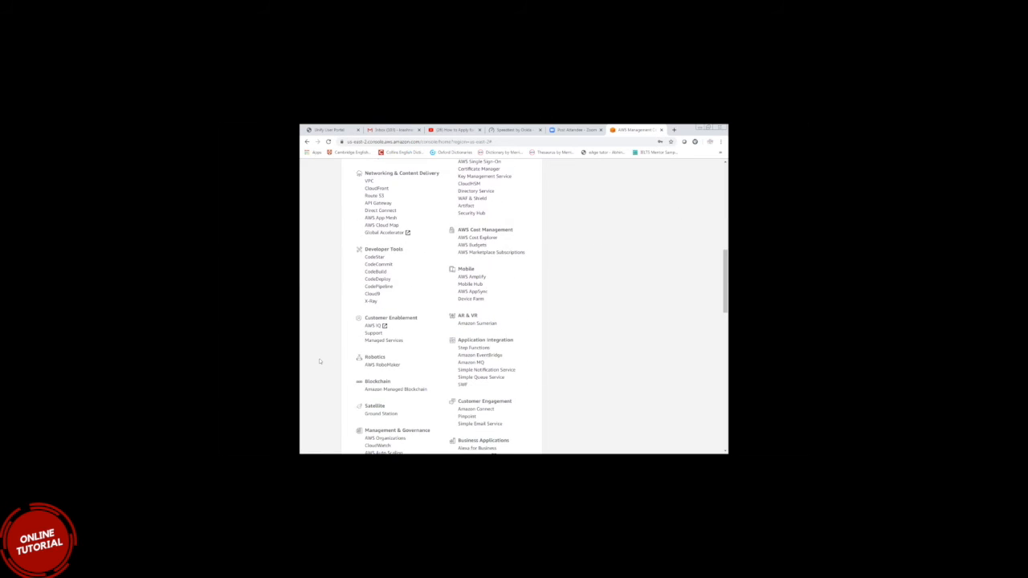
scroll(319, 361, down, 2)
scroll(319, 361, down, 1)
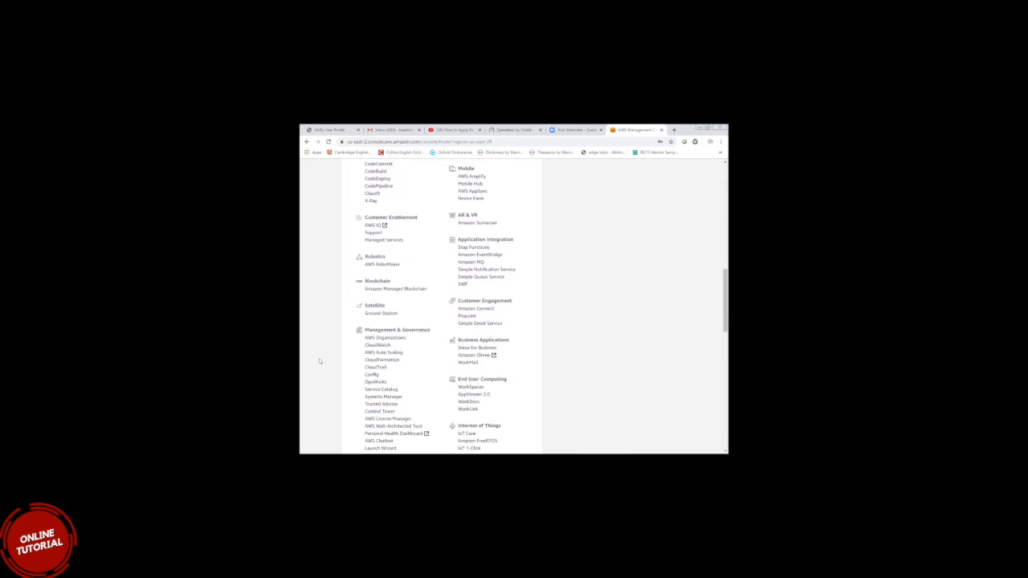
scroll(319, 361, down, 1)
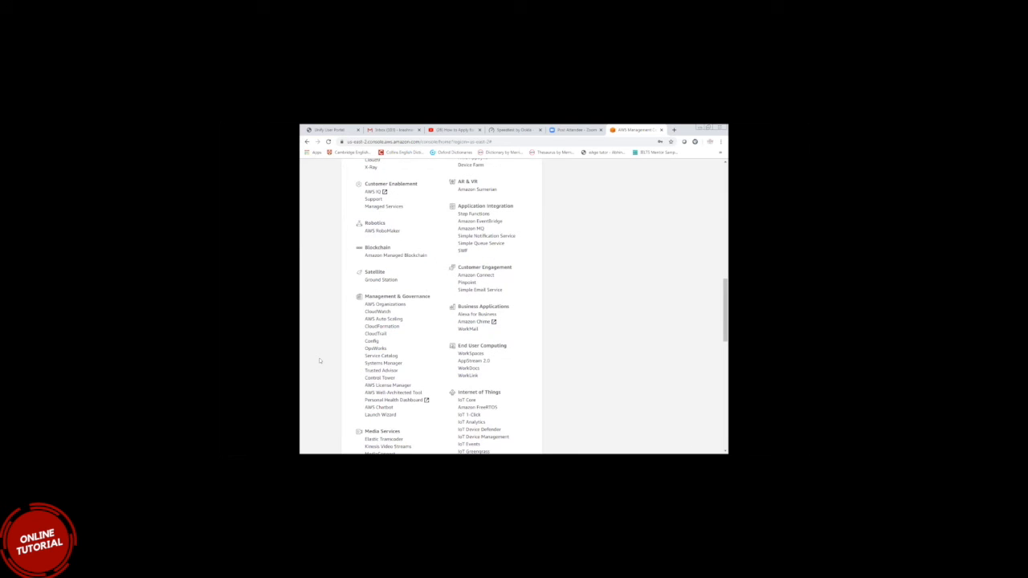
scroll(319, 361, down, 3)
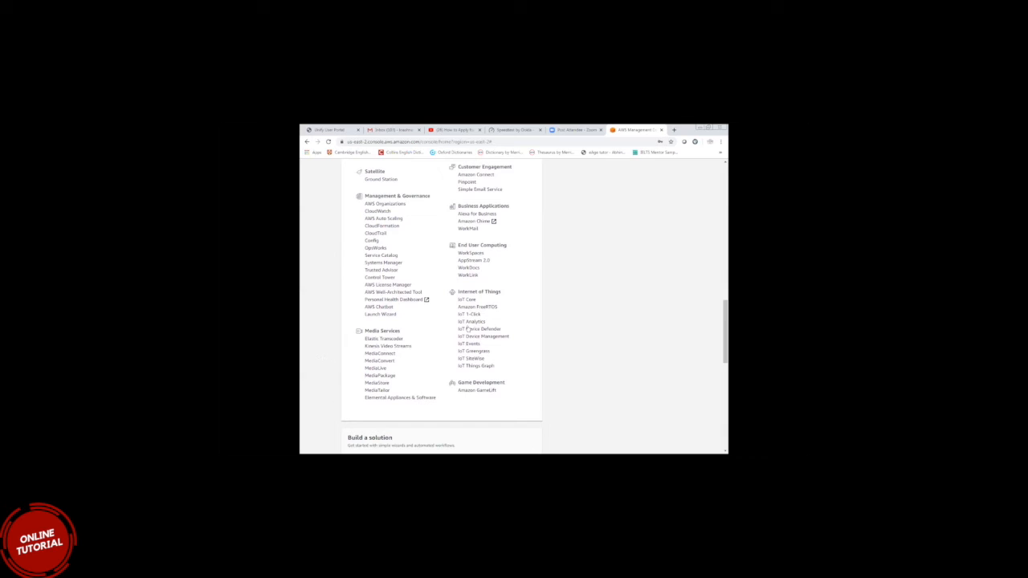
Step: Open the EC2 service from the Compute category in a new browser tab and switch to its dashboard
scroll(434, 349, up, 3)
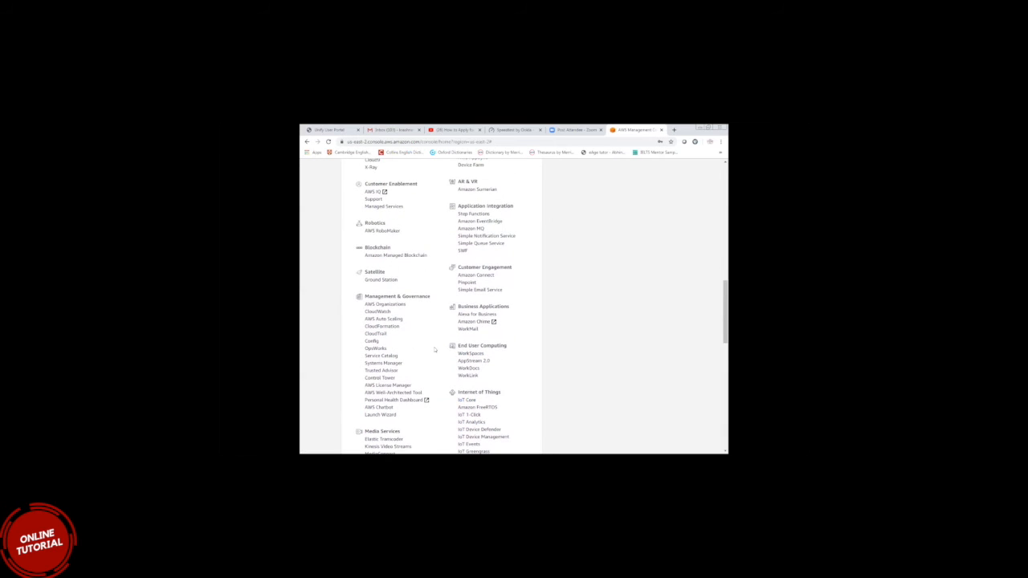
scroll(436, 341, up, 3)
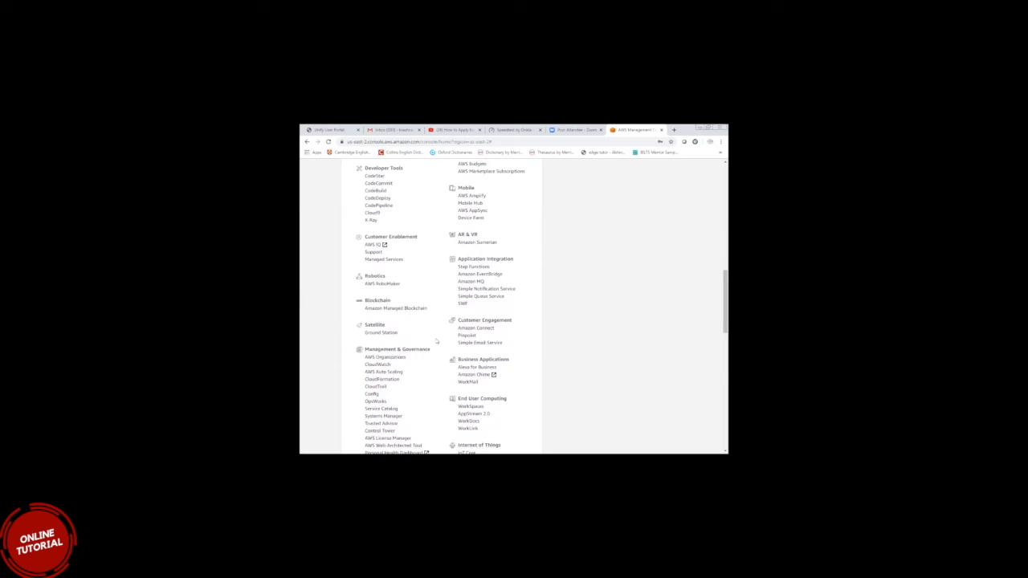
scroll(318, 334, up, 3)
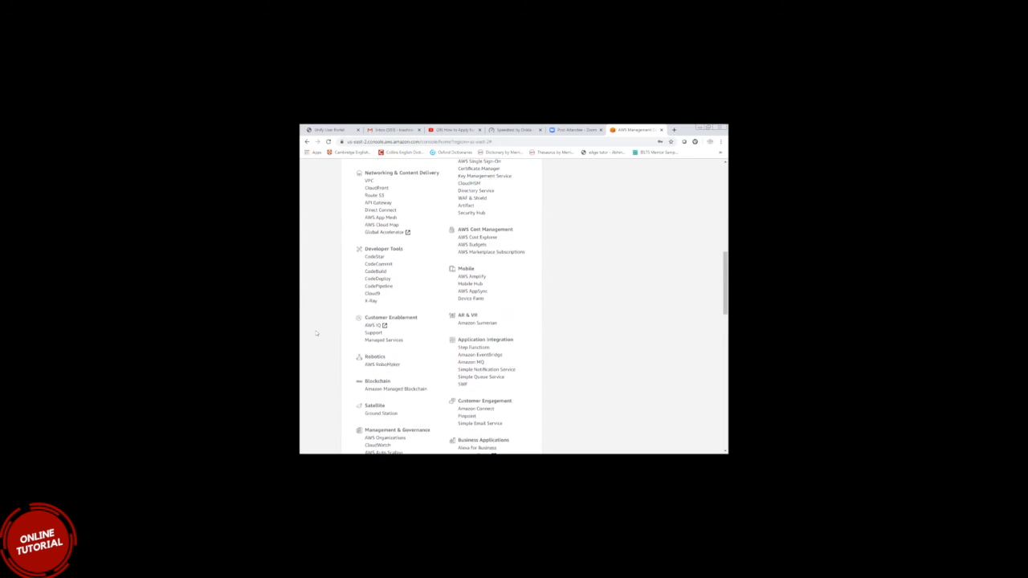
scroll(316, 333, up, 2)
scroll(316, 333, up, 2)
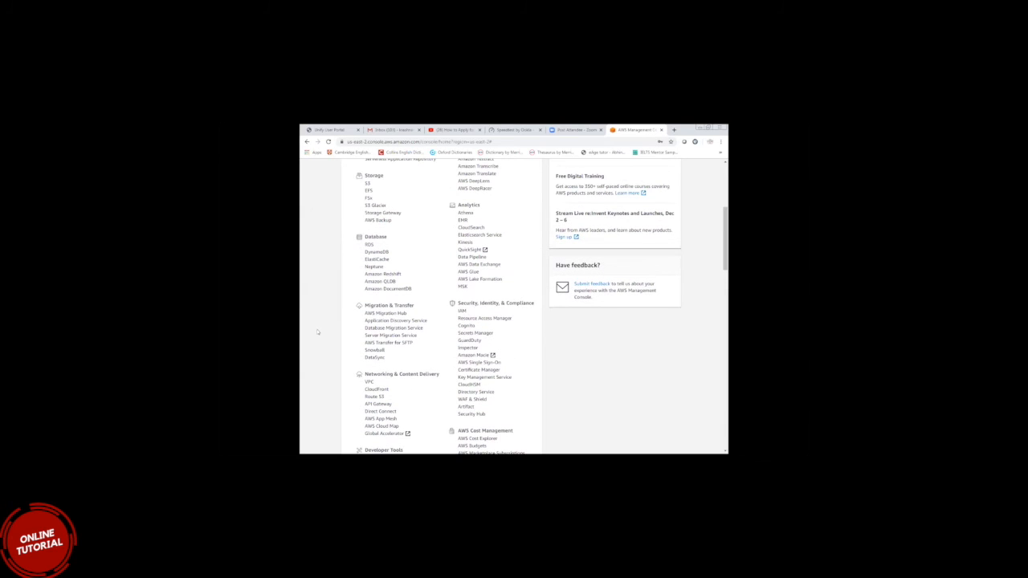
scroll(319, 327, up, 1)
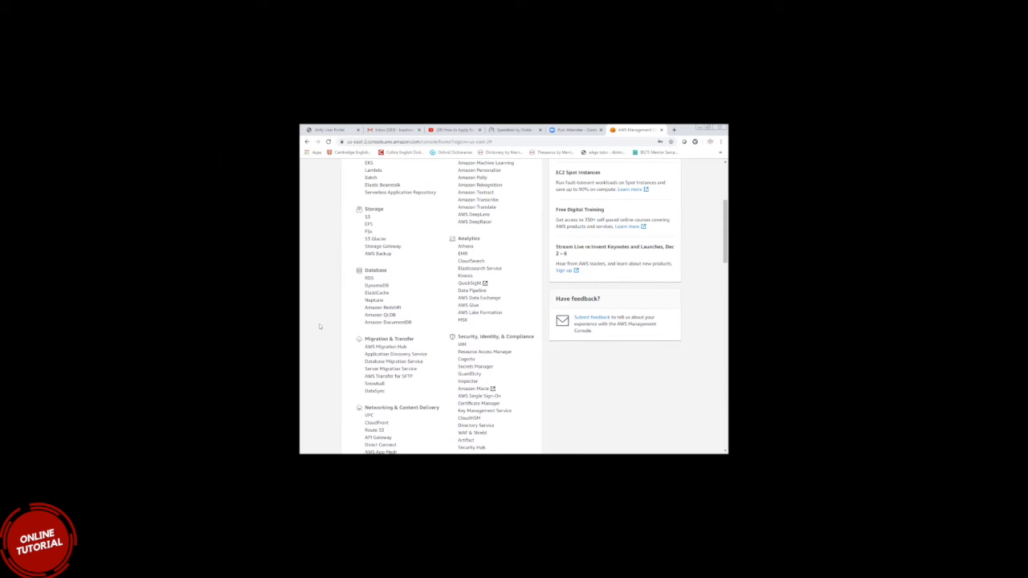
scroll(320, 327, up, 1)
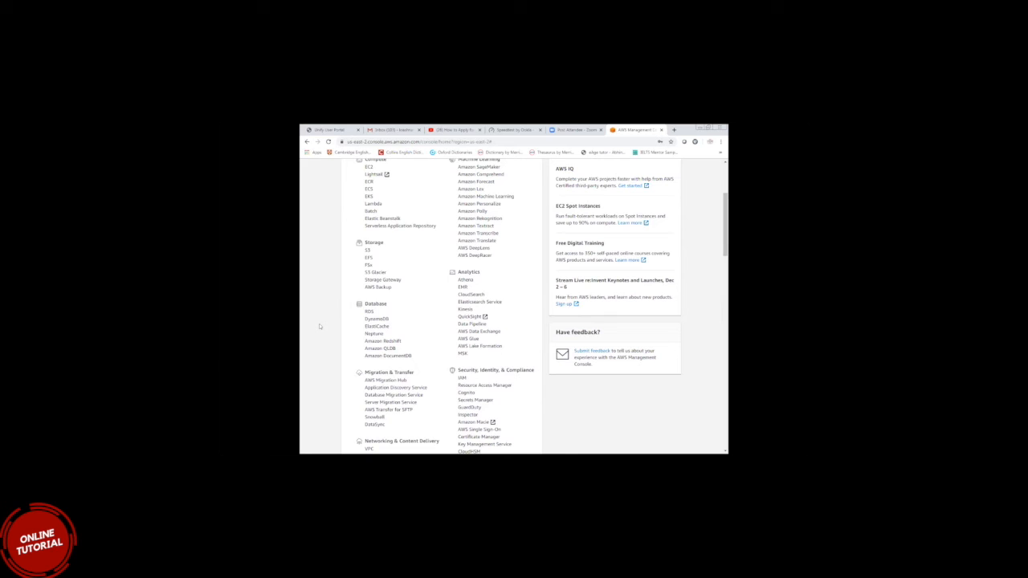
scroll(302, 242, up, 2)
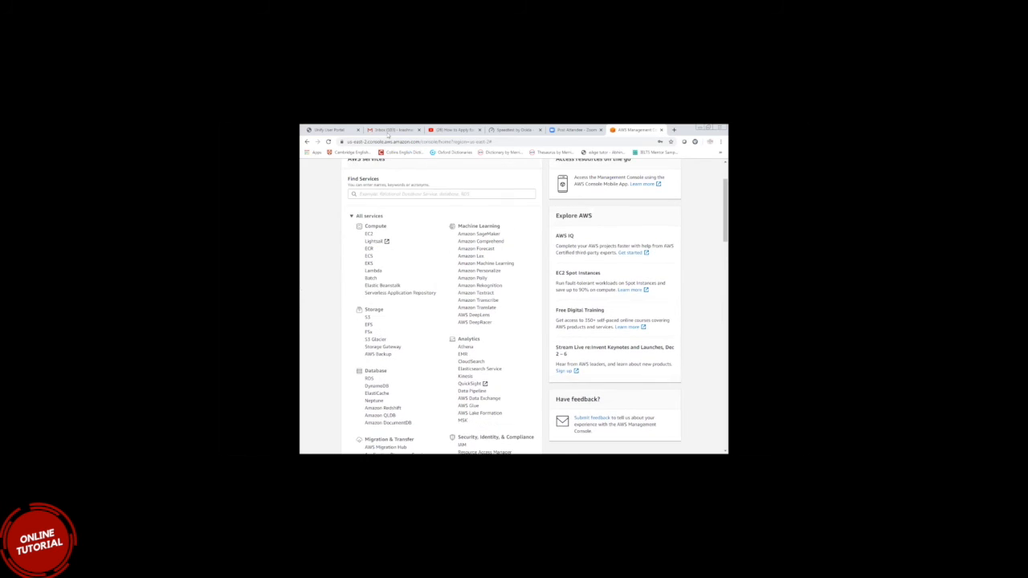
click(369, 234)
right_click(368, 234)
click(383, 239)
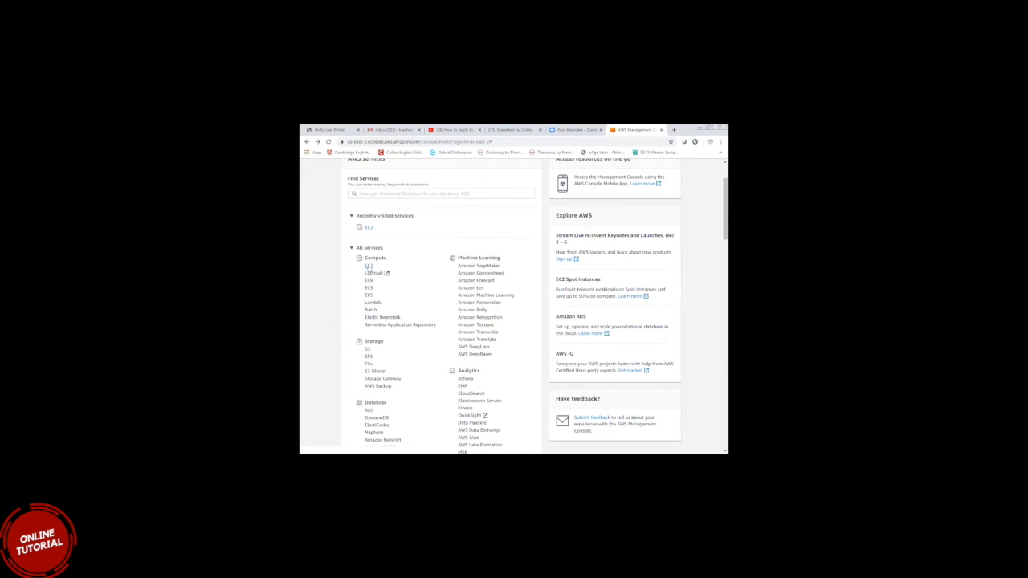
right_click(369, 266)
click(380, 271)
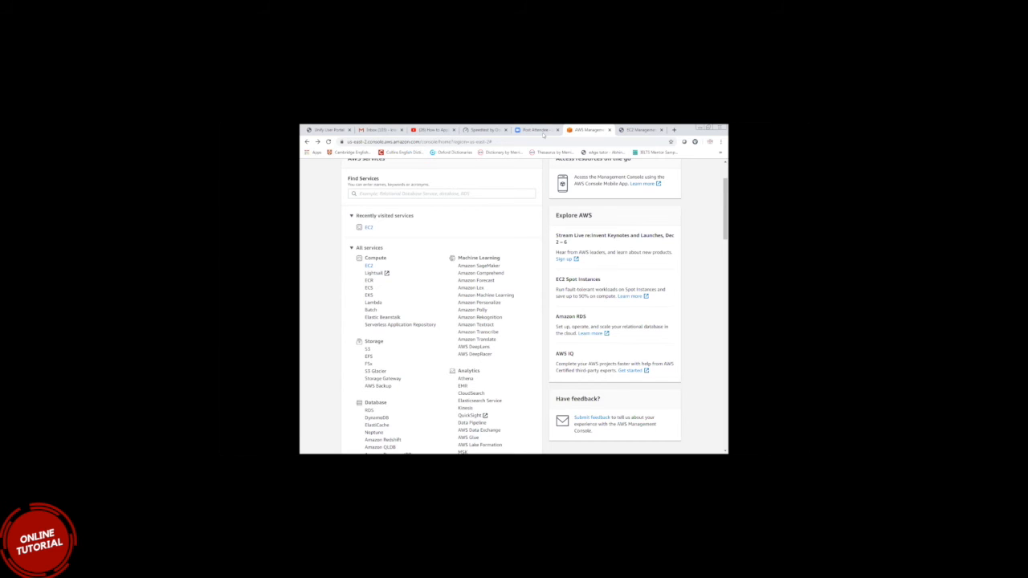
click(633, 128)
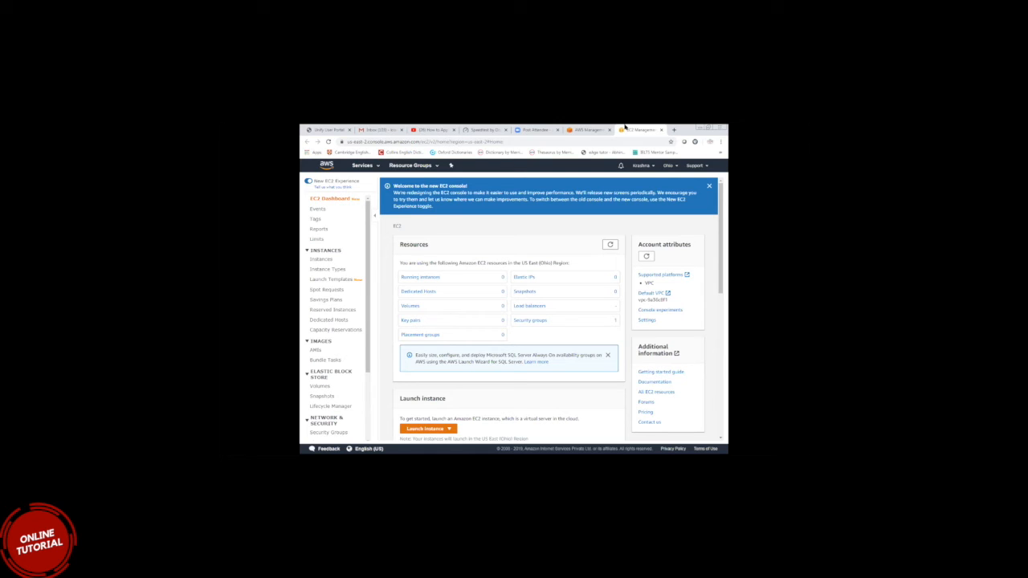
Step: Close the browser tabs with the Gmail inbox, the YouTube video and the Speedtest page
click(400, 130)
click(401, 130)
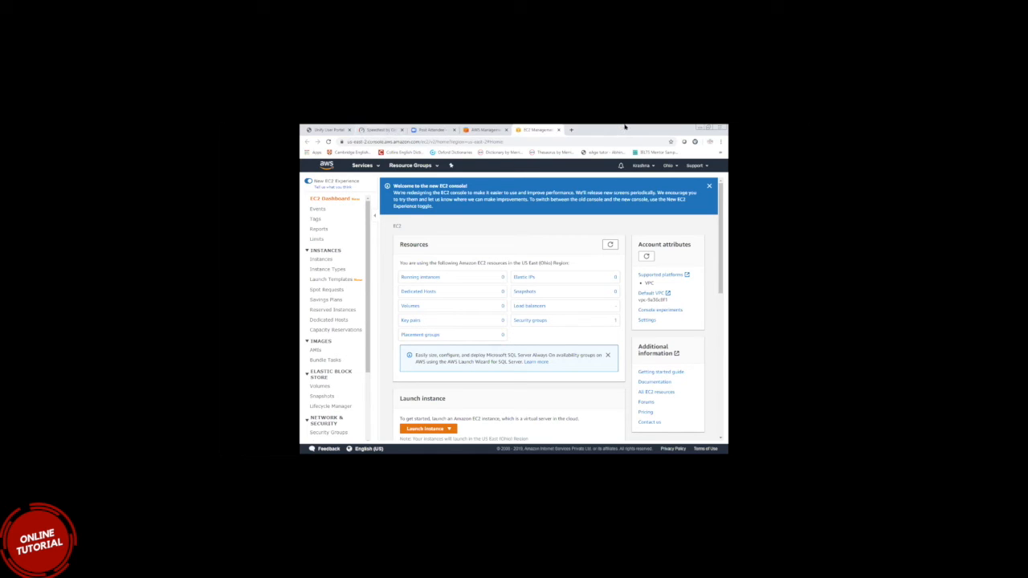
click(402, 130)
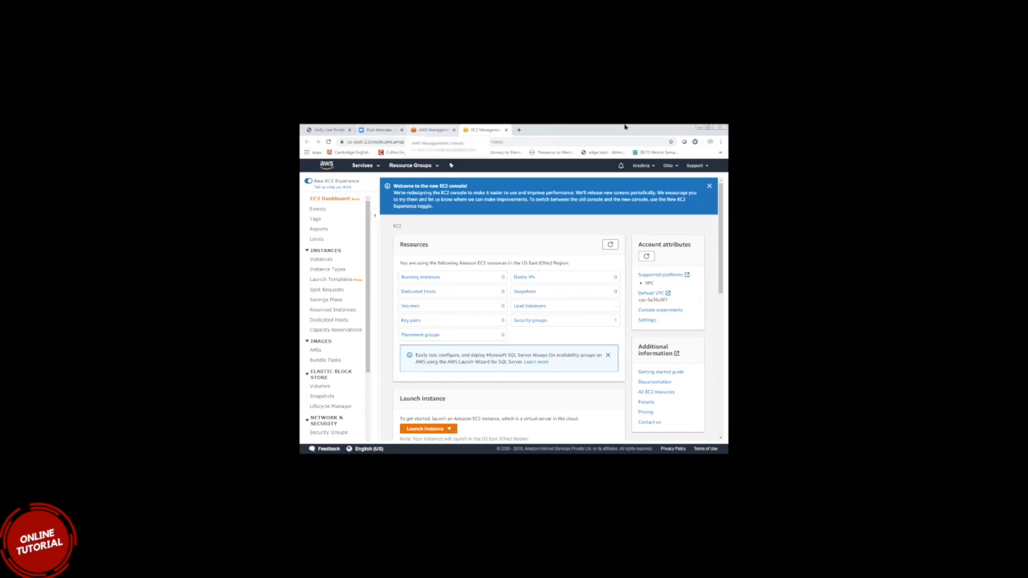
Step: Compare the AWS Management Console tab with the EC2 Management Console tab, check the EC2 page address and return to the AWS services list
key(ctrl+shift+Tab)
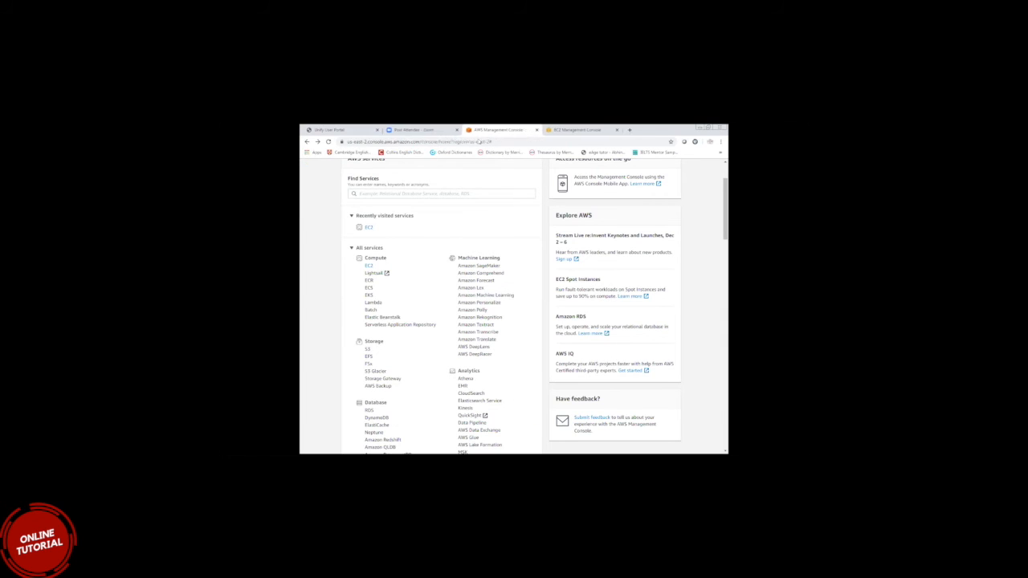
click(577, 130)
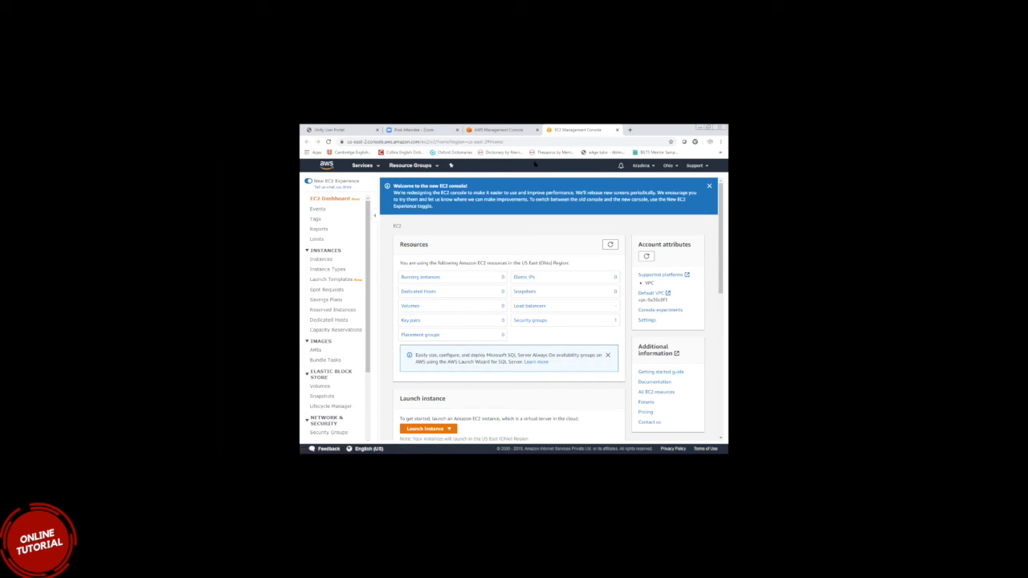
click(480, 141)
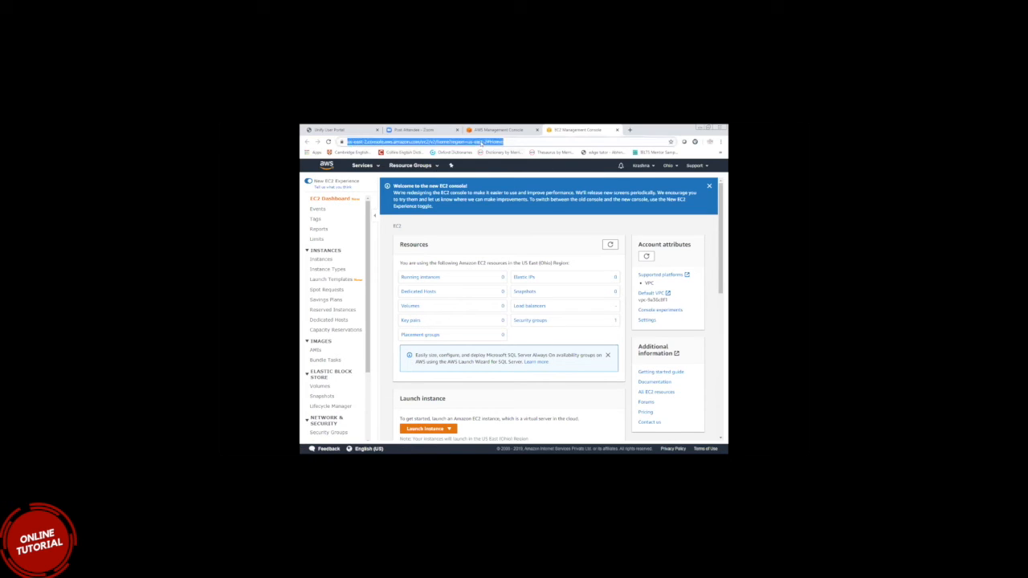
click(488, 173)
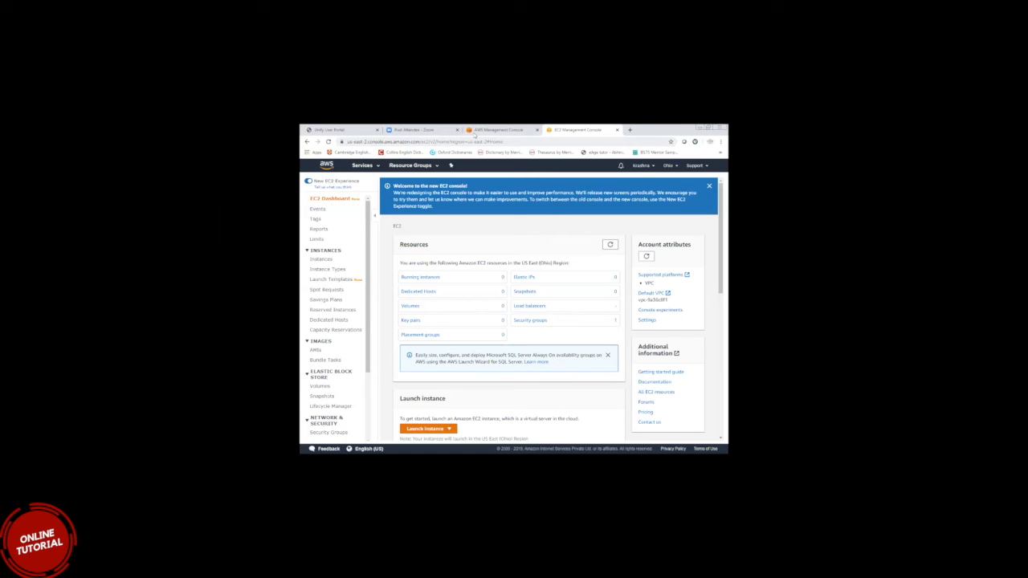
right_click(575, 131)
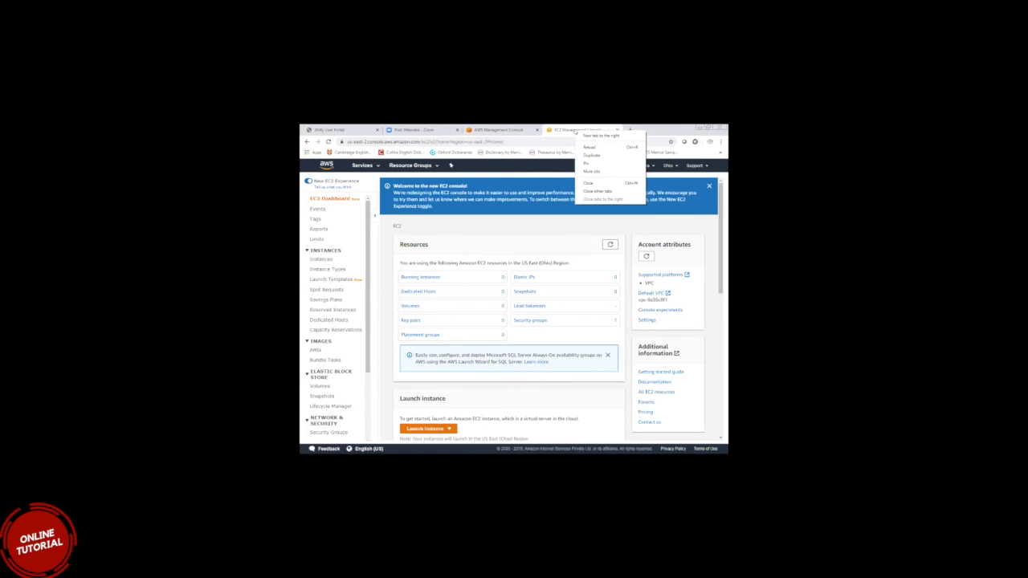
click(575, 132)
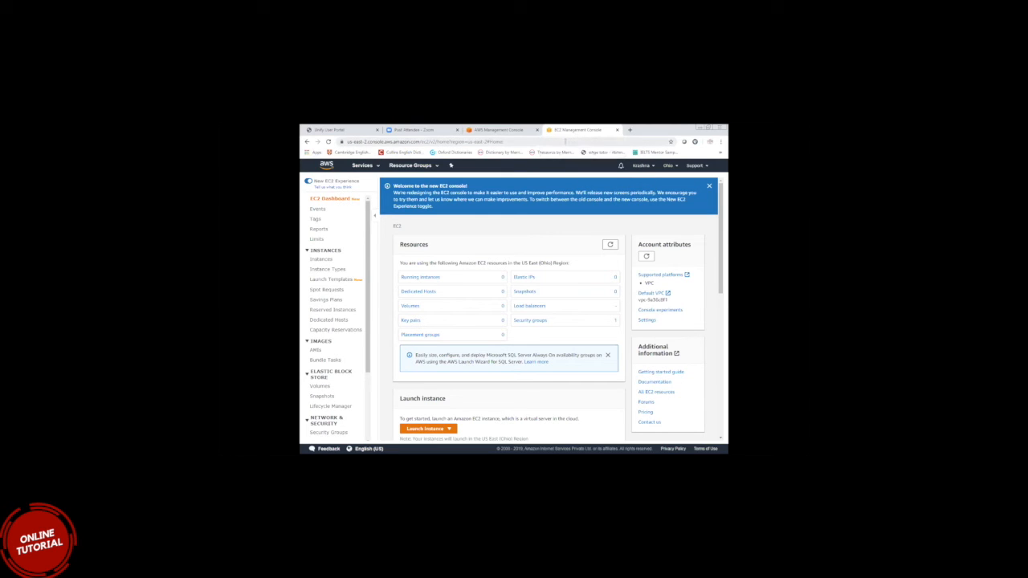
right_click(566, 131)
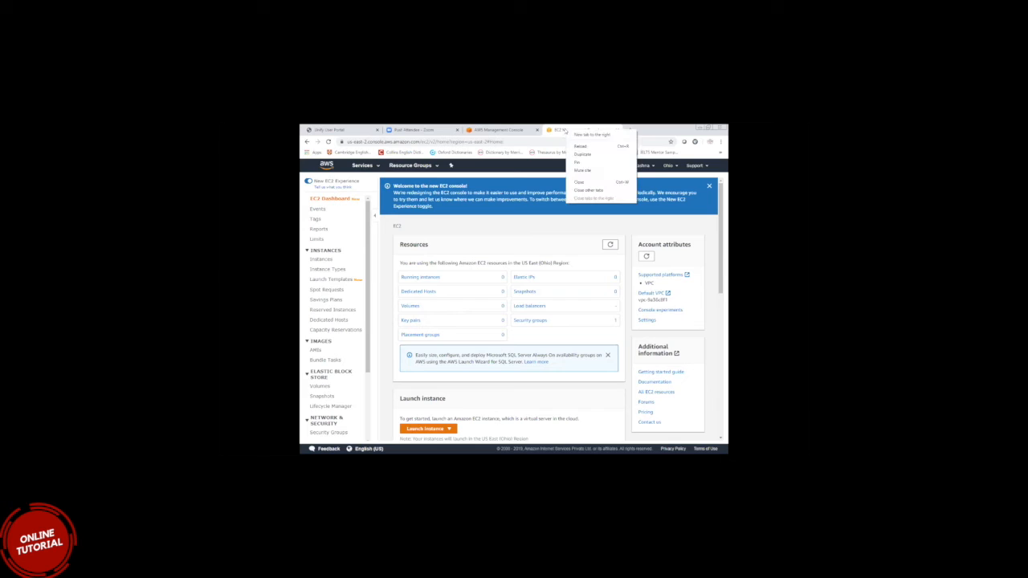
click(566, 132)
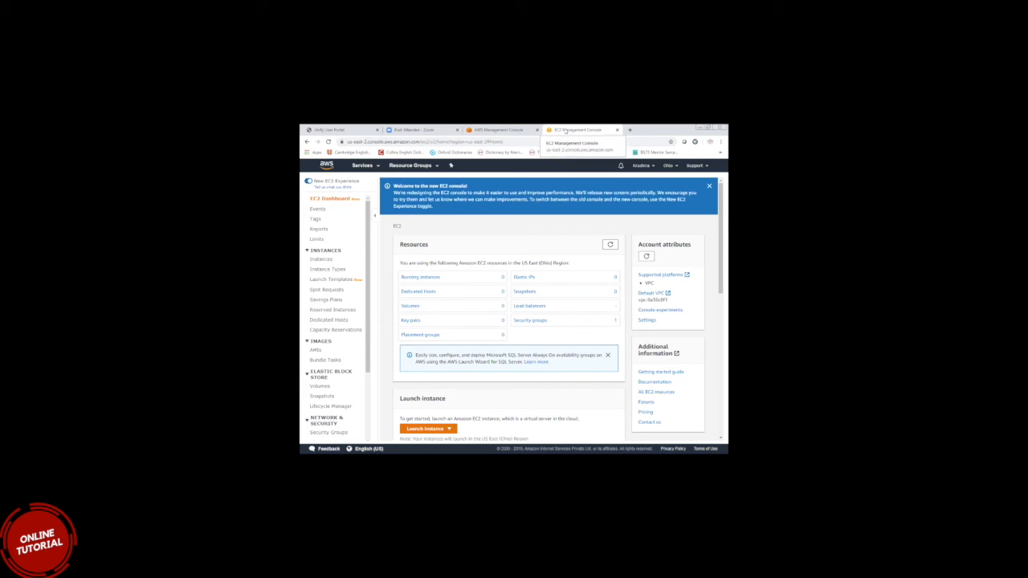
click(497, 130)
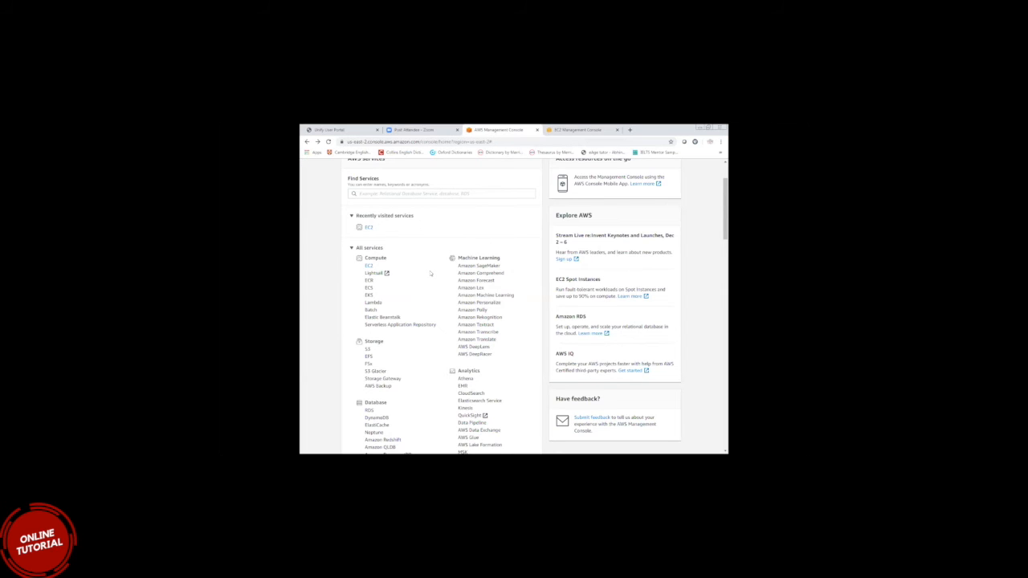
Step: Open the VPC service from the Networking & Content Delivery category in a new browser tab and switch to its dashboard
scroll(431, 274, up, 2)
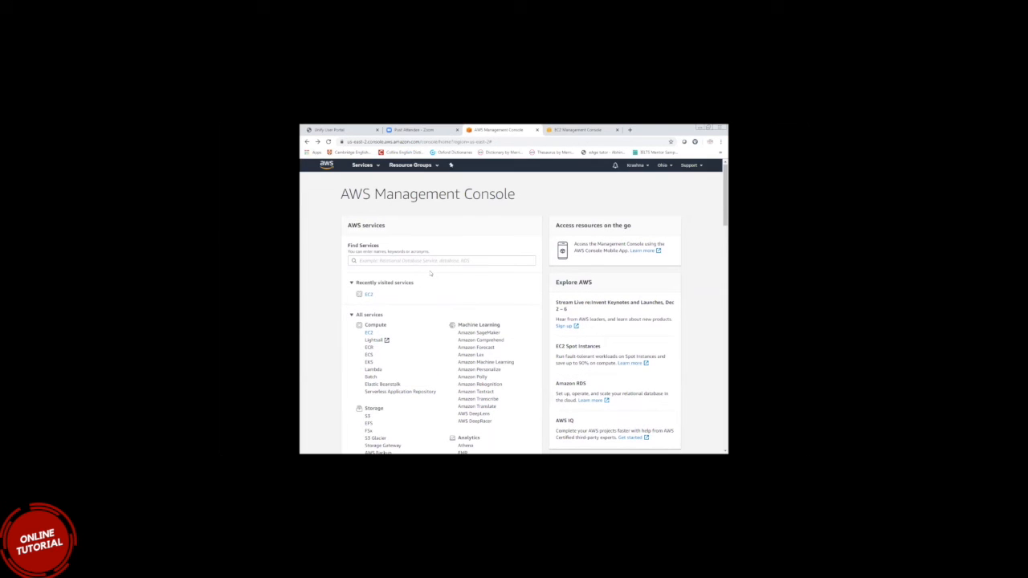
scroll(431, 273, down, 5)
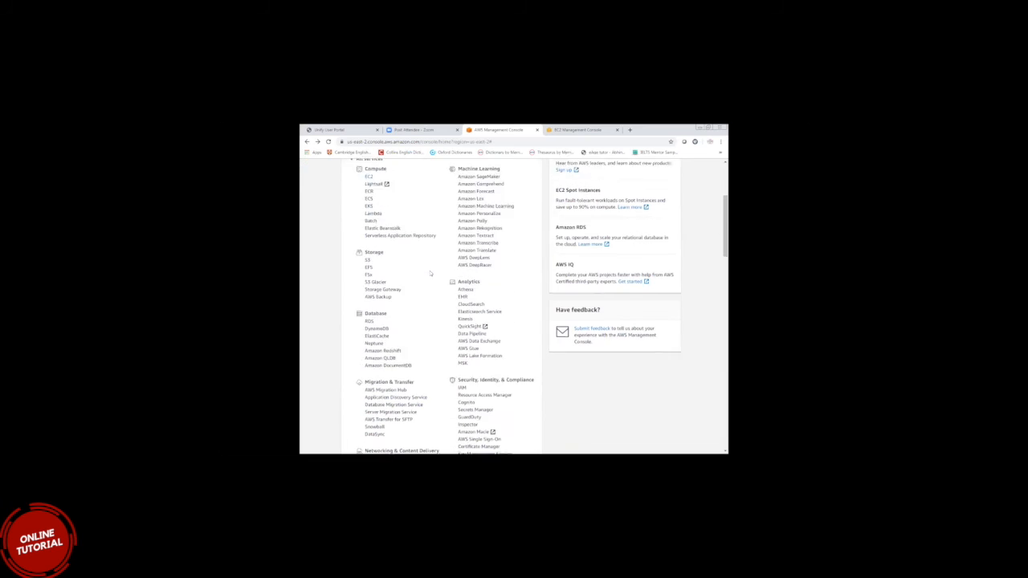
scroll(431, 273, down, 1)
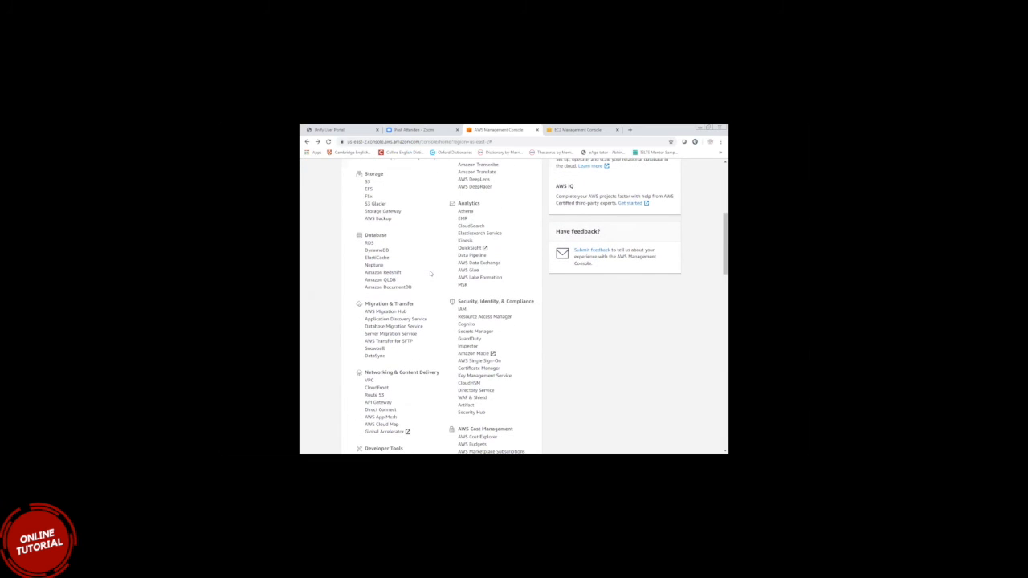
scroll(430, 274, down, 1)
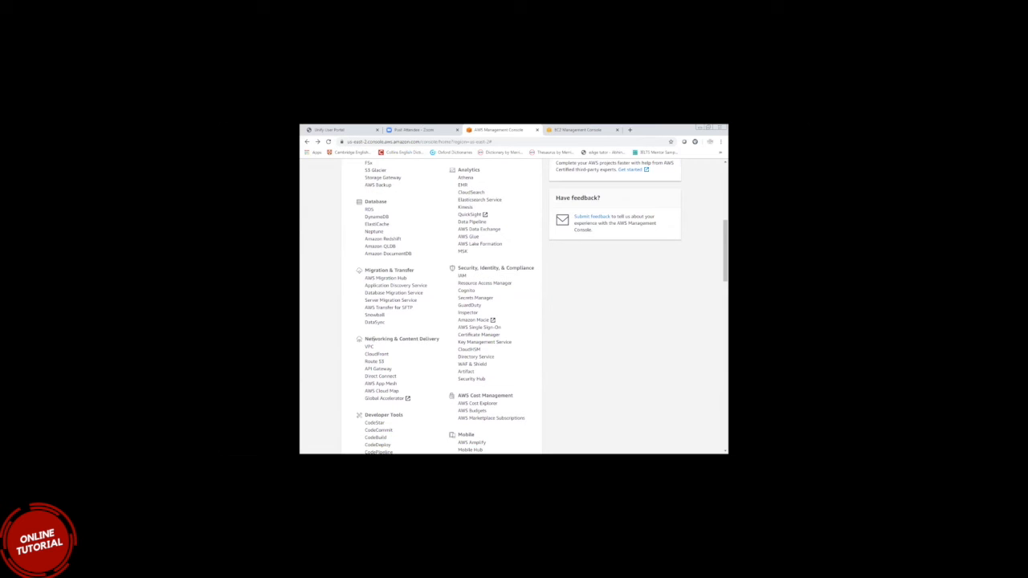
drag(440, 339, 393, 339)
right_click(369, 347)
click(376, 352)
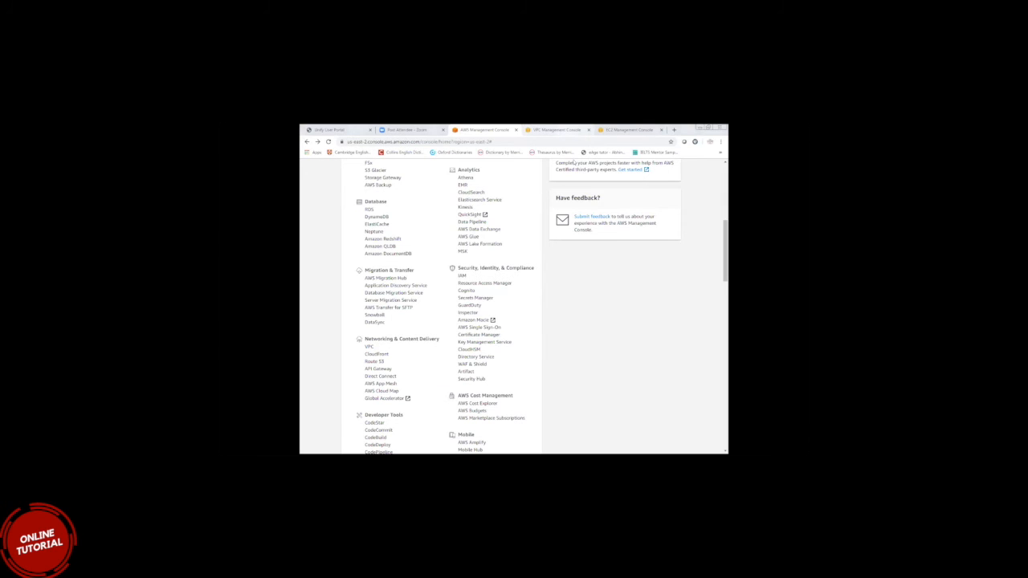
key(ctrl+Tab)
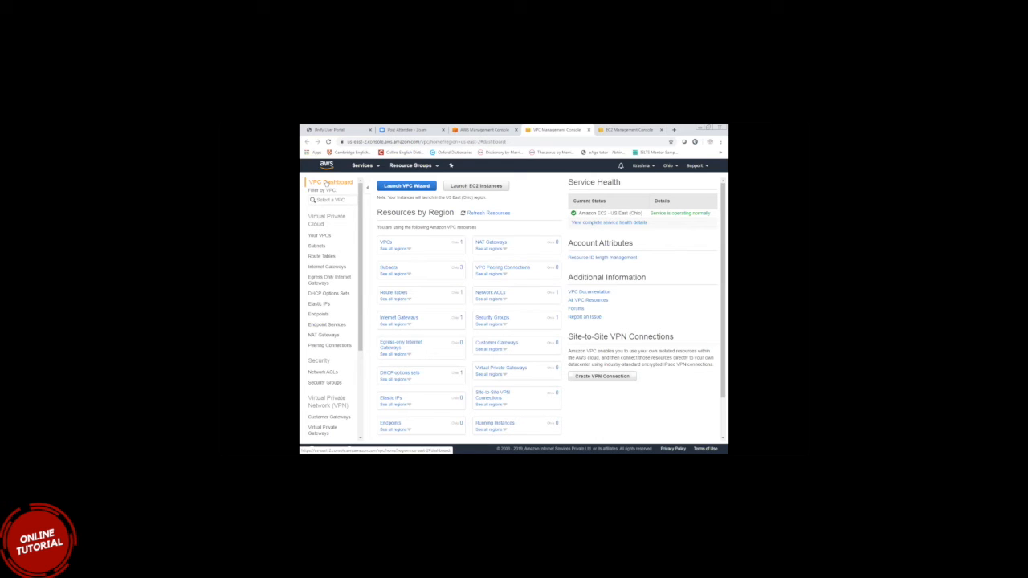
Step: Launch the VPC Wizard and select the VPC with a Single Public Subnet configuration
click(389, 186)
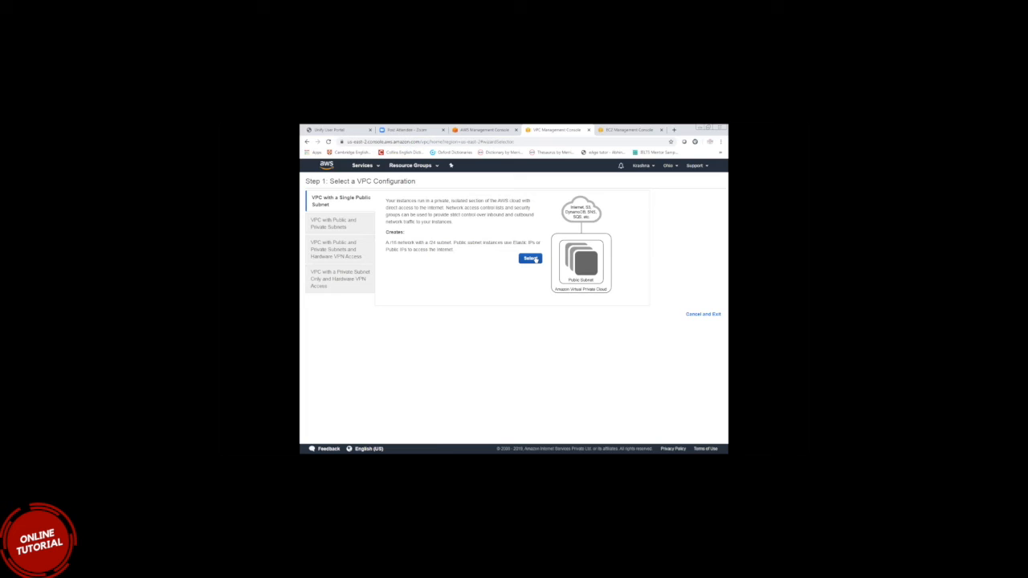
click(530, 258)
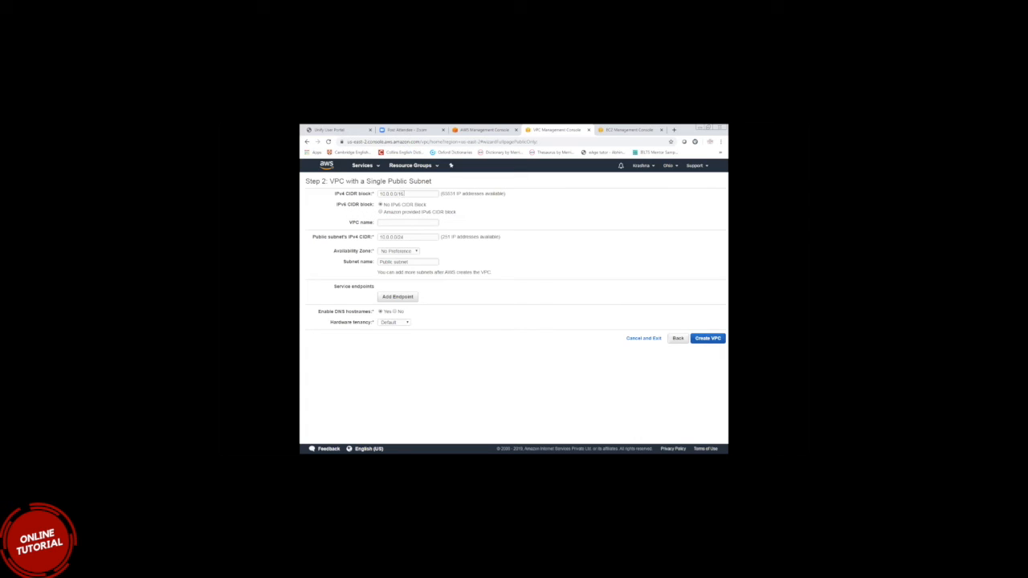
Step: Name the VPC Test_VPC1 and check the available availability zones and the list of AWS regions
click(399, 220)
click(416, 252)
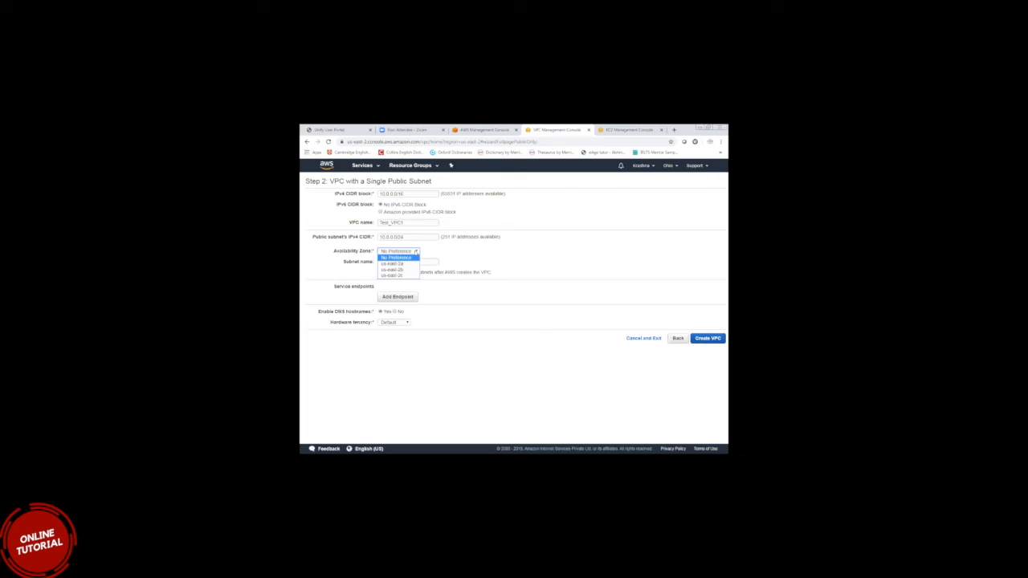
click(675, 166)
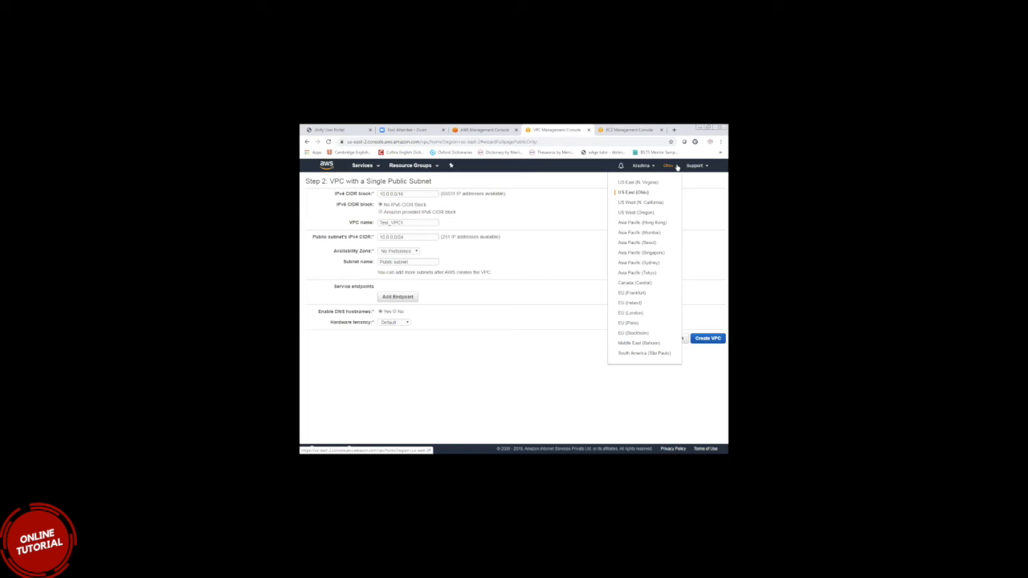
click(450, 374)
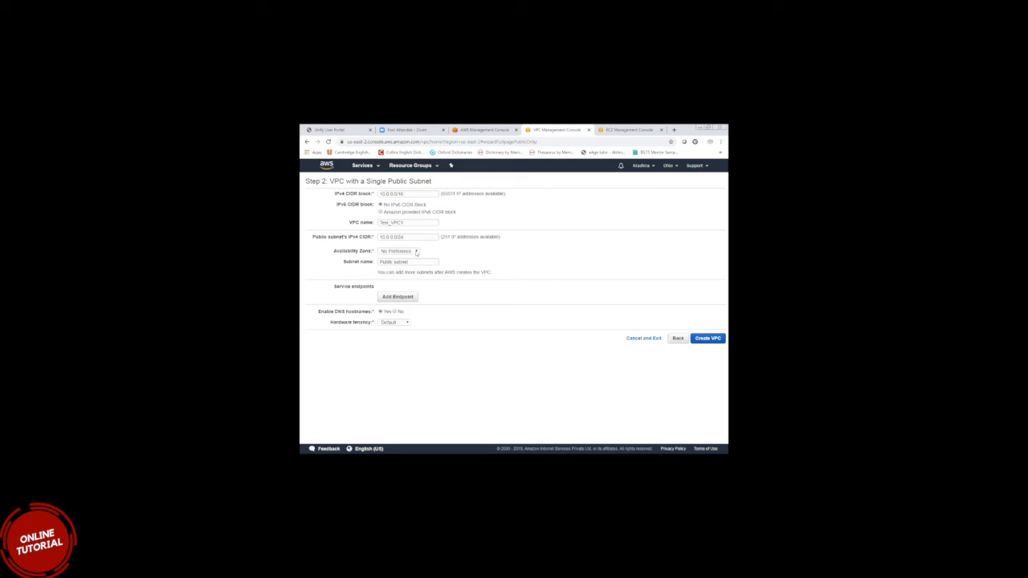
click(674, 167)
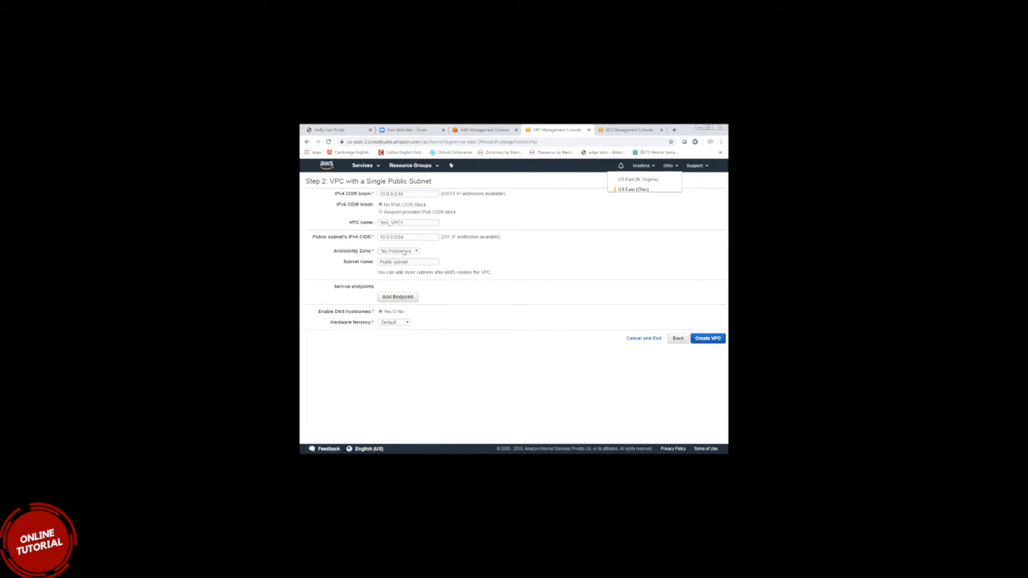
Step: Keep the availability zone at No Preference, create the VPC and continue to the VPC list
click(402, 251)
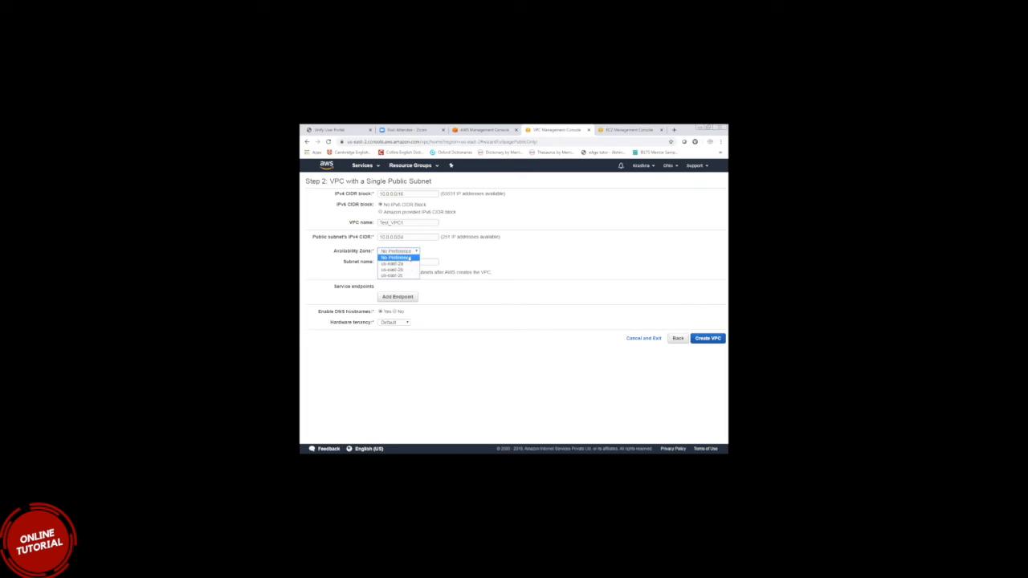
click(411, 258)
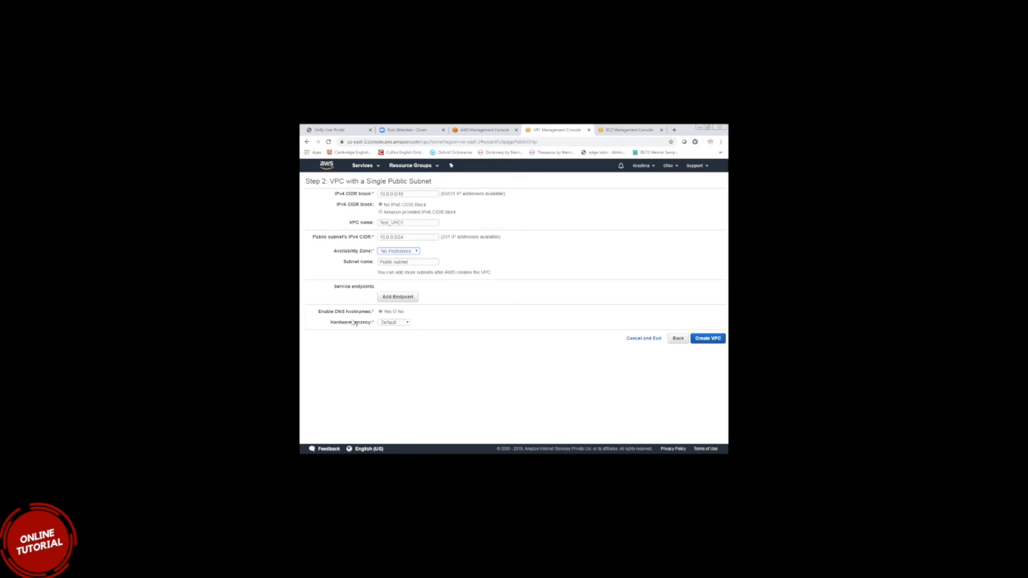
click(702, 339)
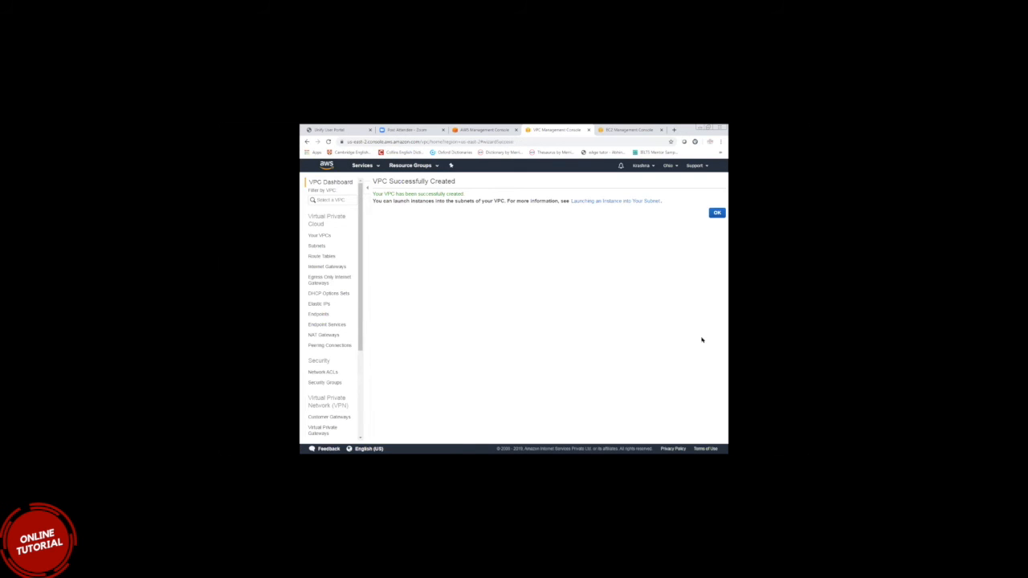
click(717, 213)
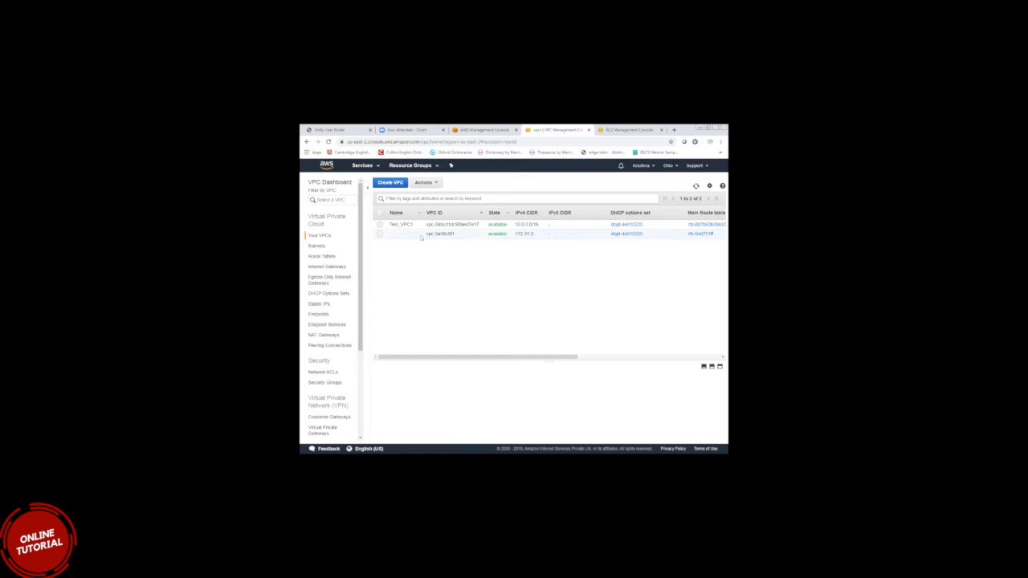
Step: Select Test_VPC1 and examine its state, IPv4 CIDR, DHCP options set, main route table, main network ACL and tenancy
drag(390, 224, 413, 224)
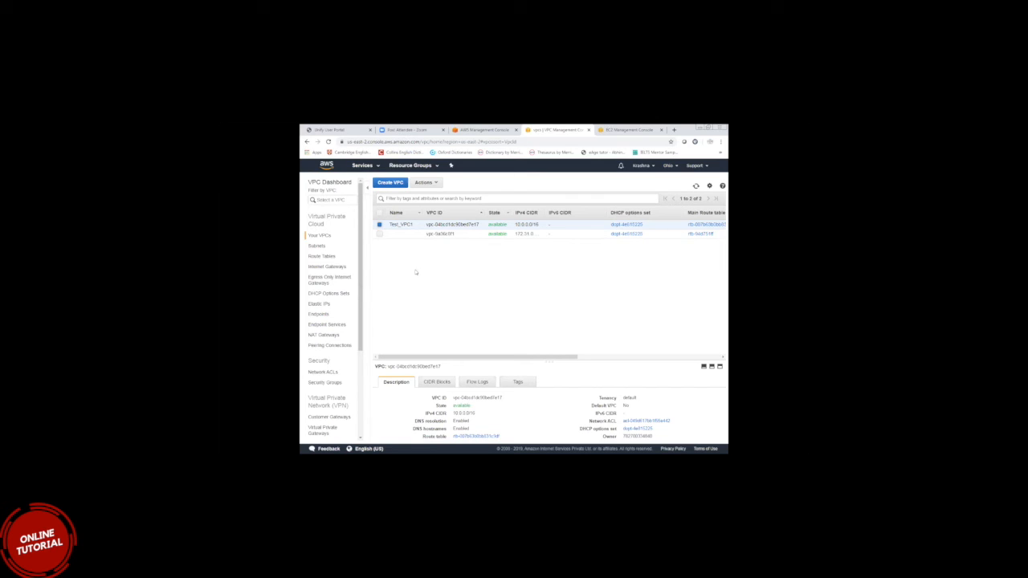
drag(433, 356, 463, 359)
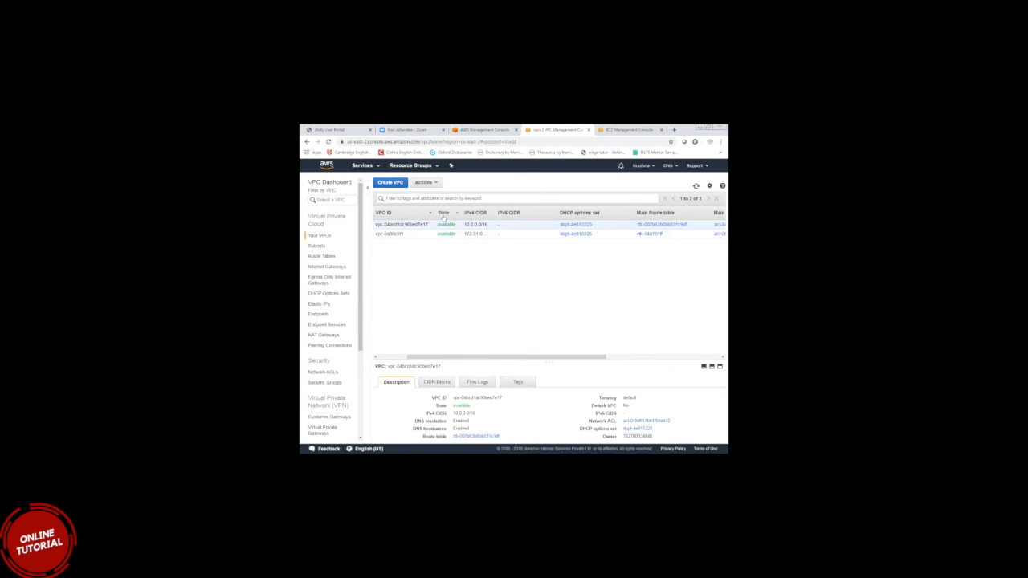
drag(519, 356, 572, 357)
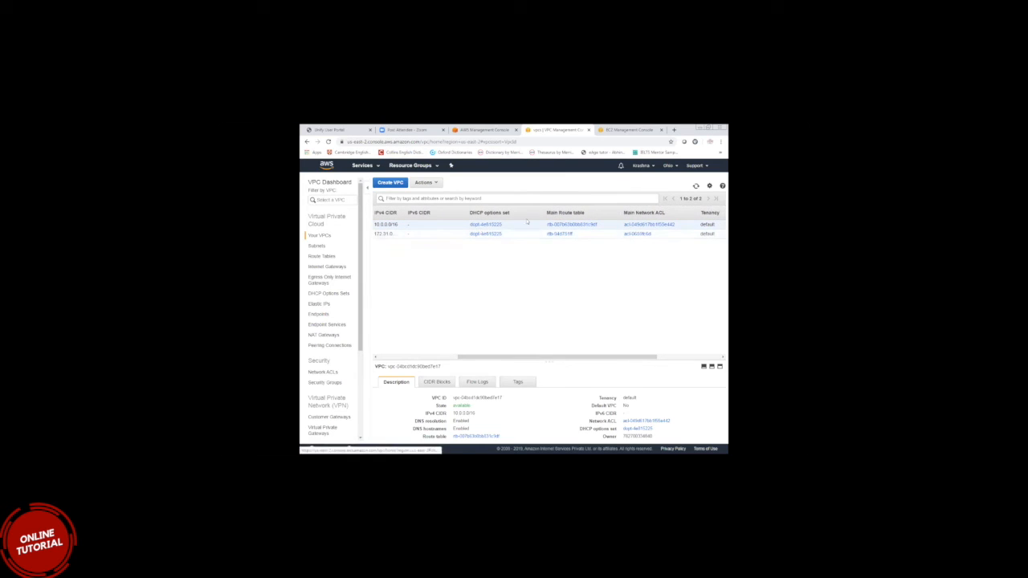
drag(554, 358, 567, 357)
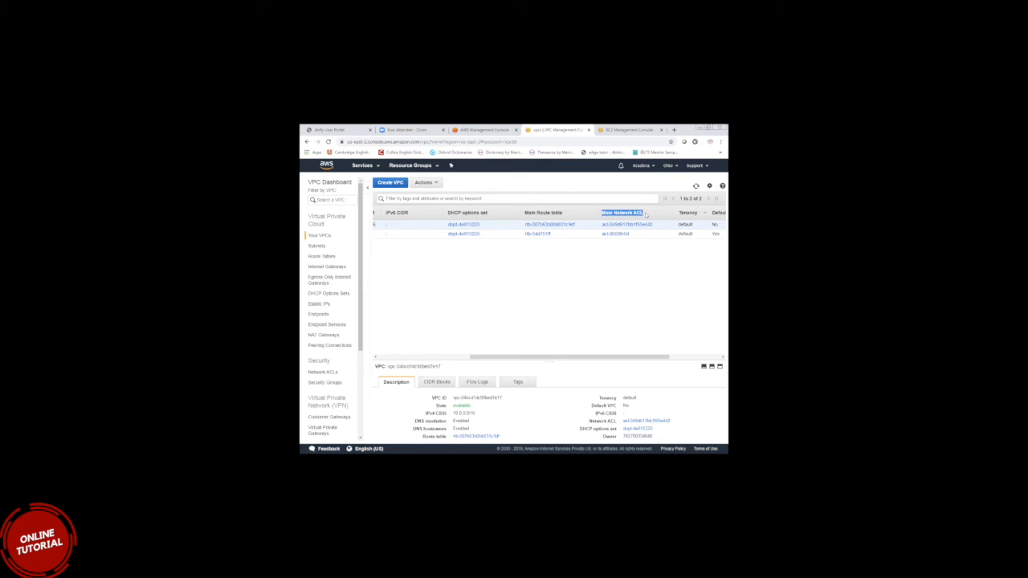
drag(607, 357, 617, 358)
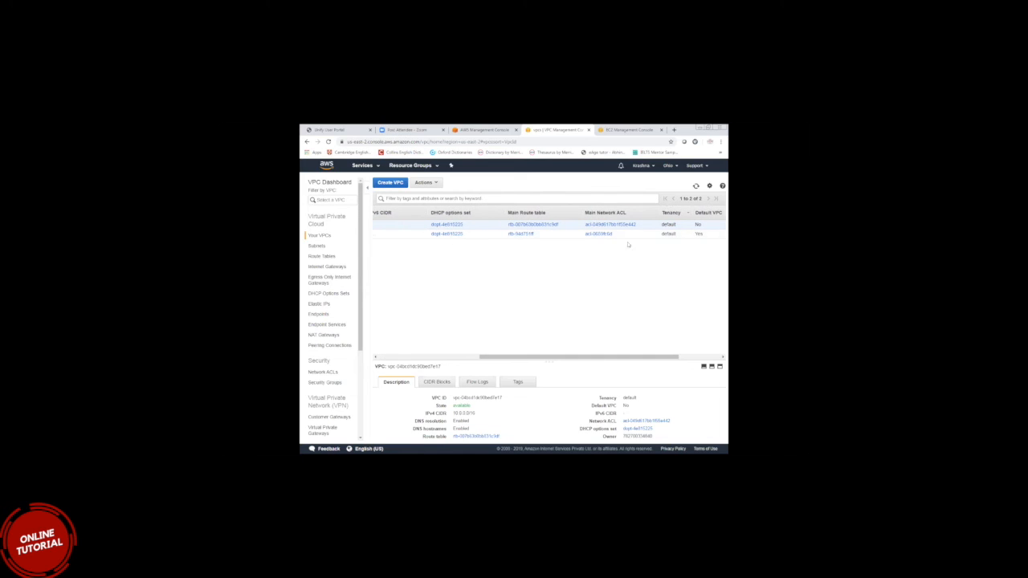
drag(627, 213, 599, 213)
click(599, 213)
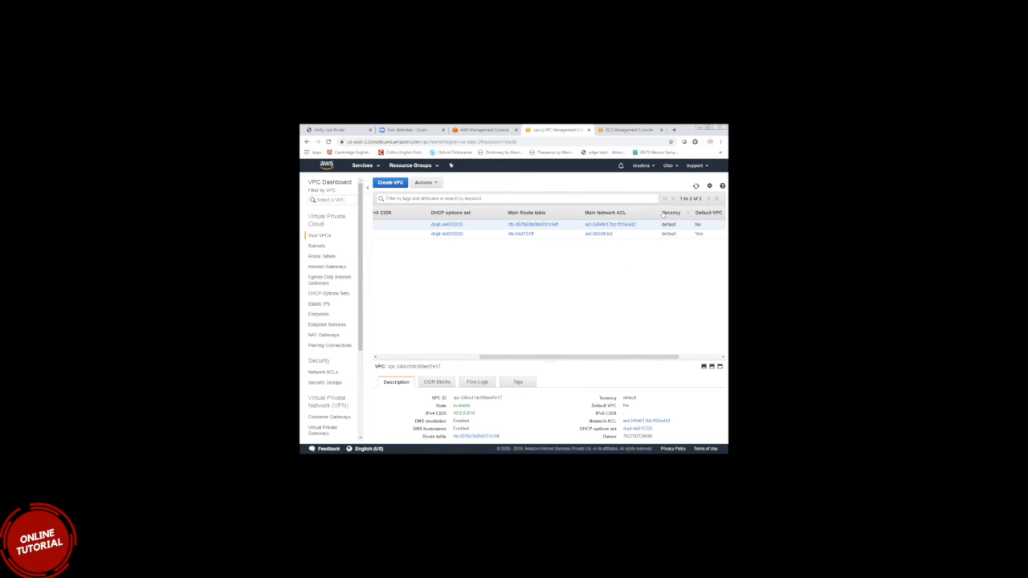
drag(645, 355, 664, 355)
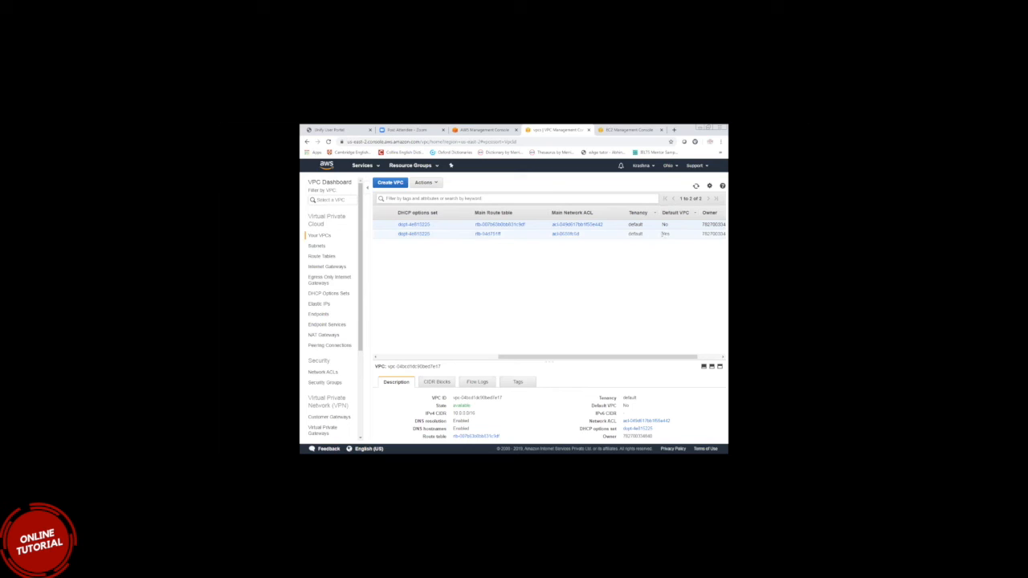
Step: Compare the Default VPC values of both VPCs and check the owner of Test_VPC1
click(663, 234)
drag(657, 360, 686, 359)
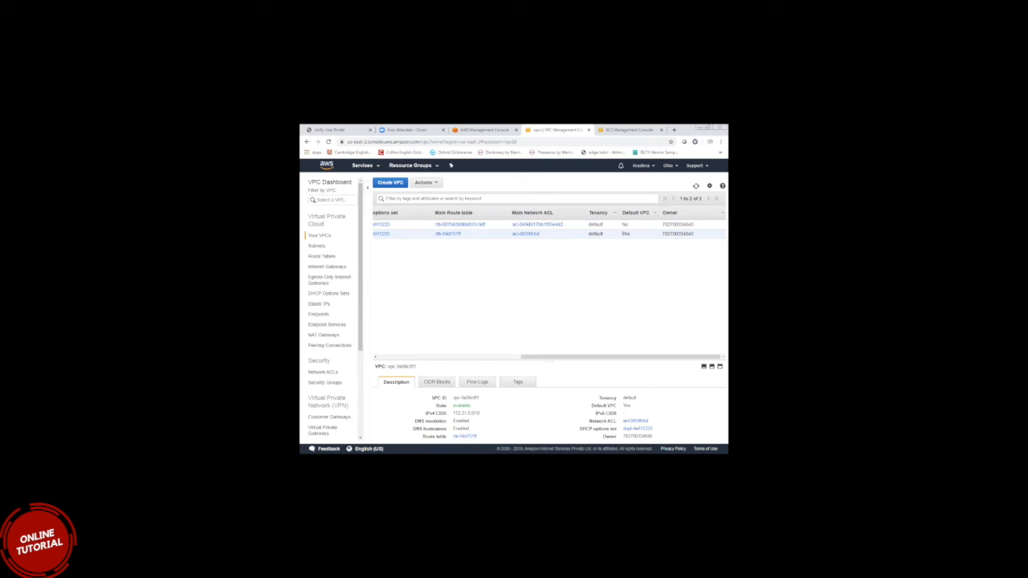
drag(624, 234, 631, 236)
click(626, 284)
drag(632, 224, 621, 226)
click(623, 225)
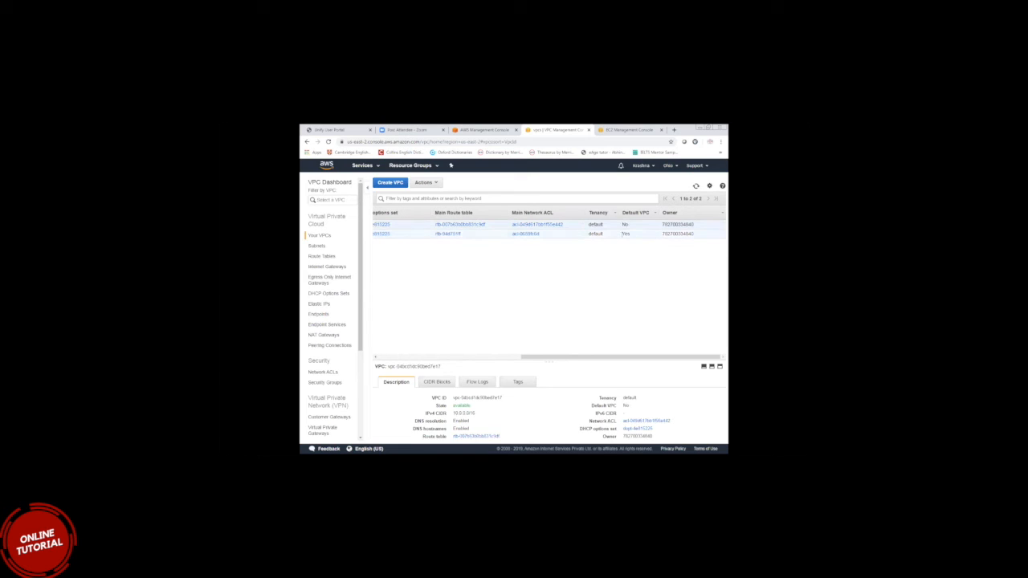
double_click(625, 225)
click(623, 274)
double_click(663, 224)
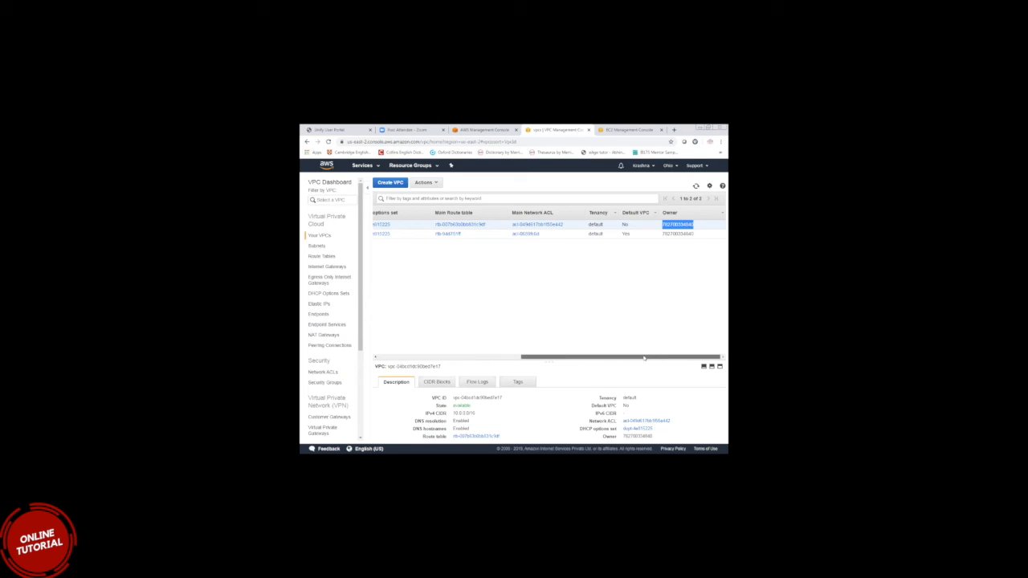
Step: Return to the first columns of the VPC list and examine the VPC ID of Test_VPC1
drag(644, 359, 623, 359)
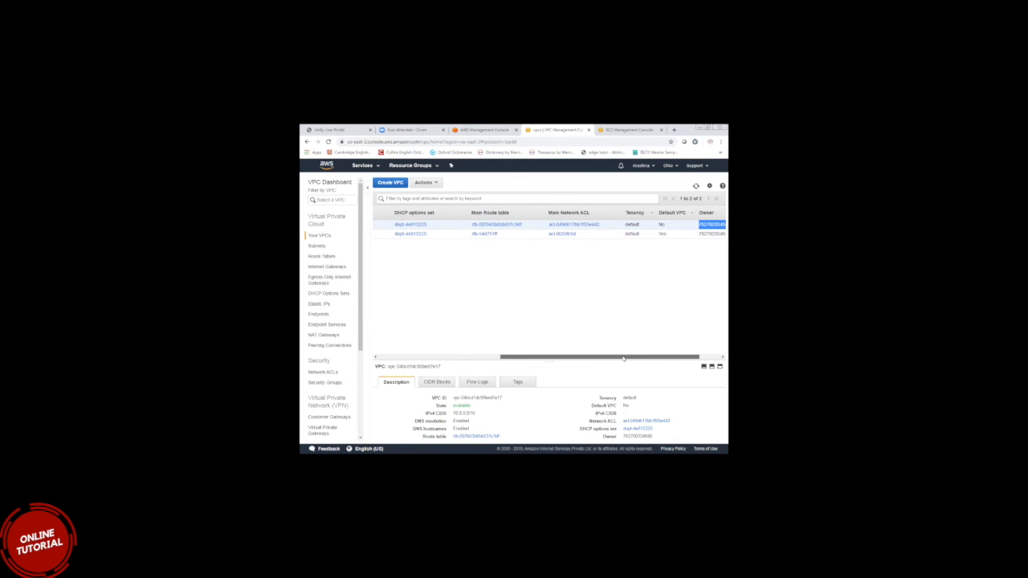
drag(623, 359, 489, 356)
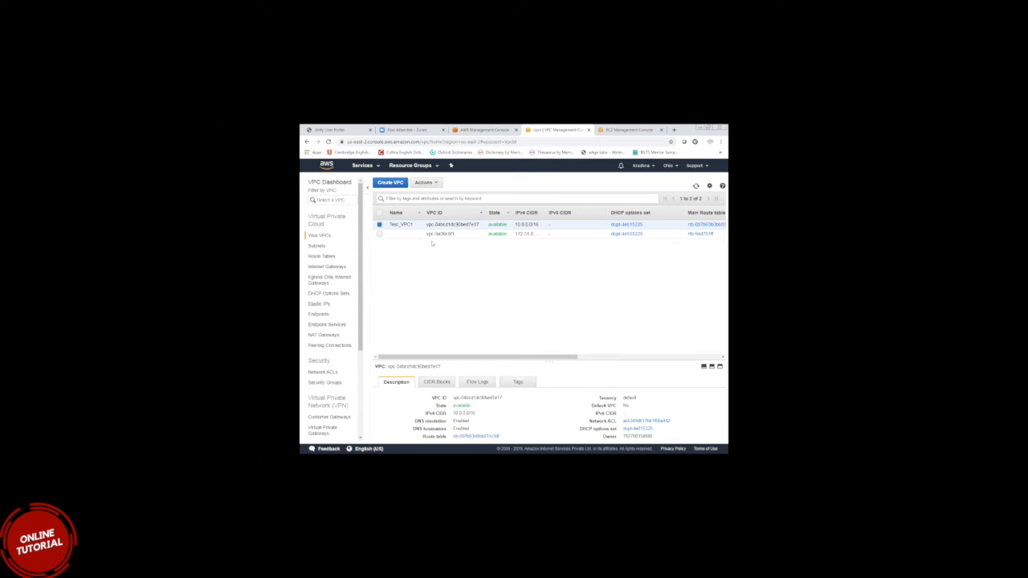
drag(426, 224, 482, 225)
drag(468, 225, 480, 225)
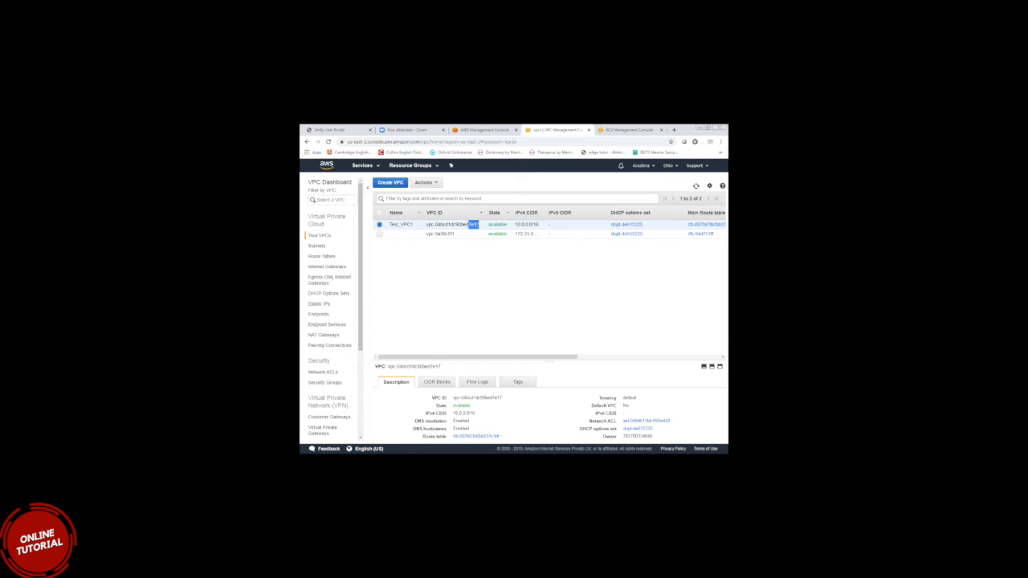
click(473, 274)
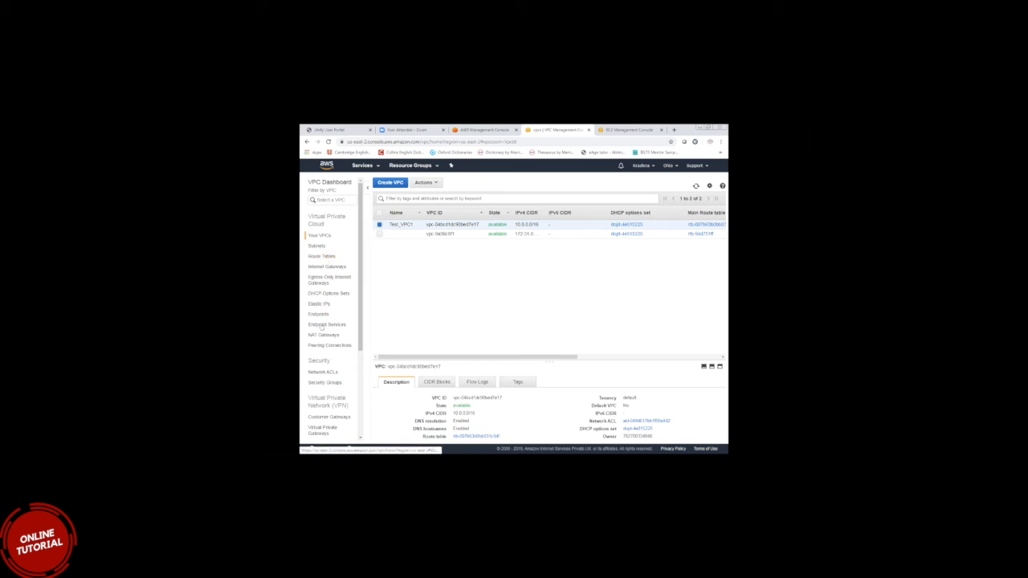
Step: Open the Security Groups list, widen the Group ID and VPC ID columns and select the security group belonging to Test_VPC1
click(325, 383)
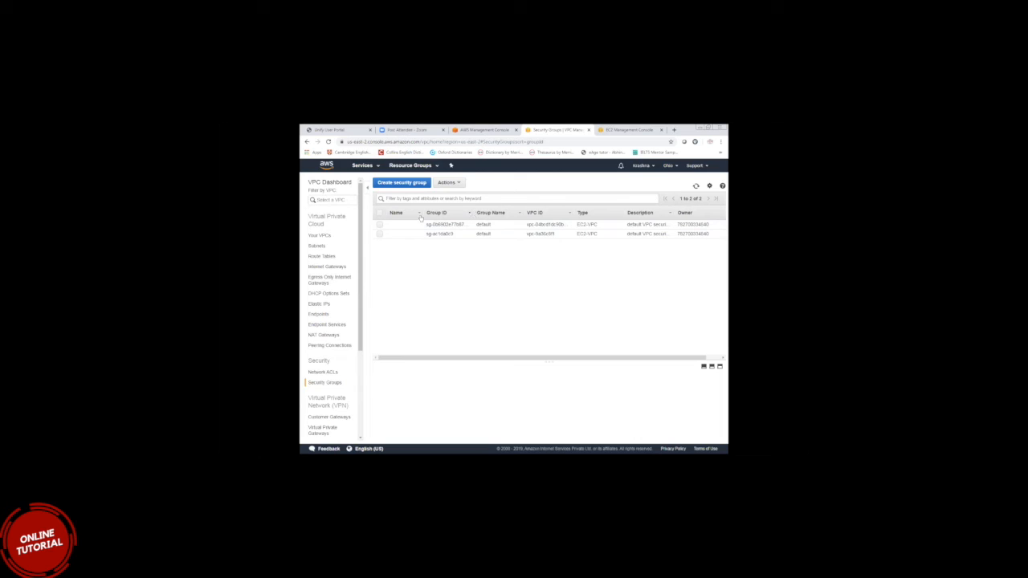
drag(418, 213, 411, 213)
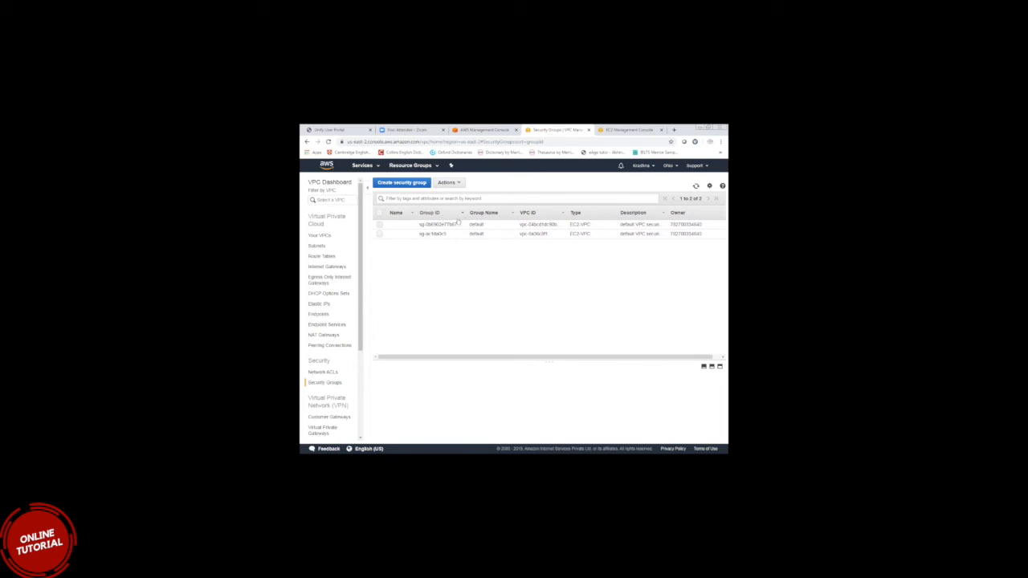
drag(463, 213, 482, 212)
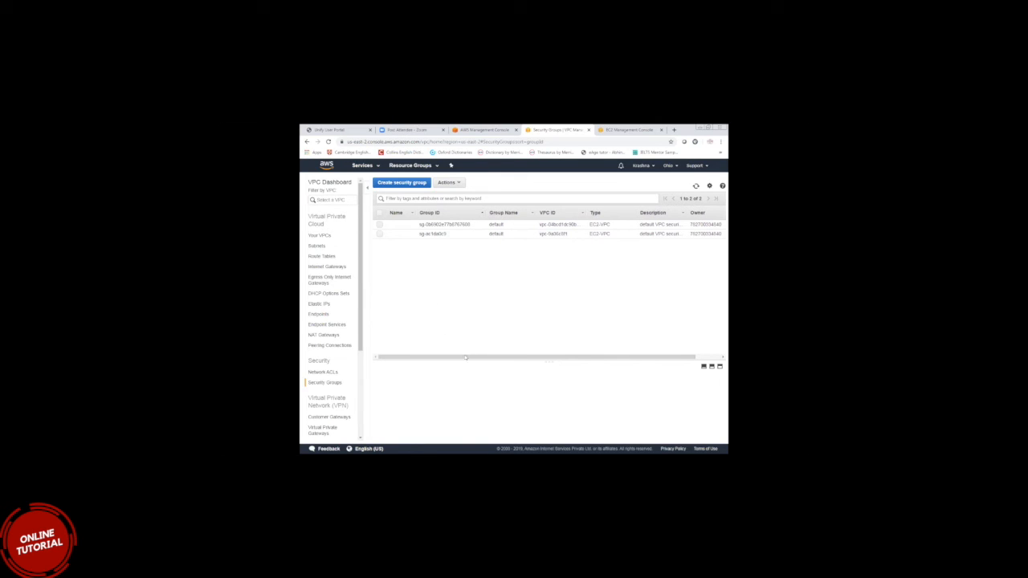
drag(465, 358, 471, 358)
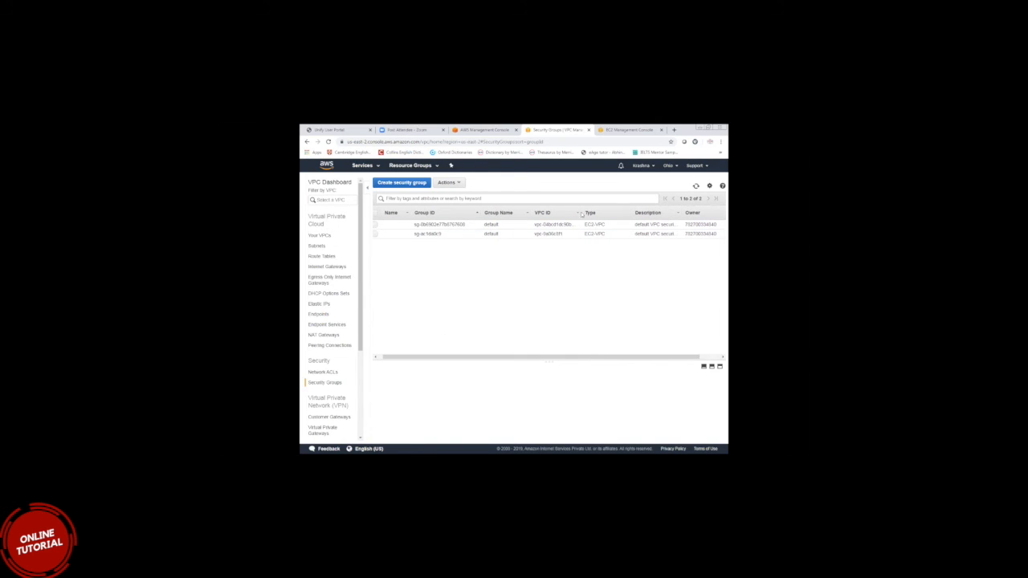
drag(579, 212, 534, 225)
click(501, 225)
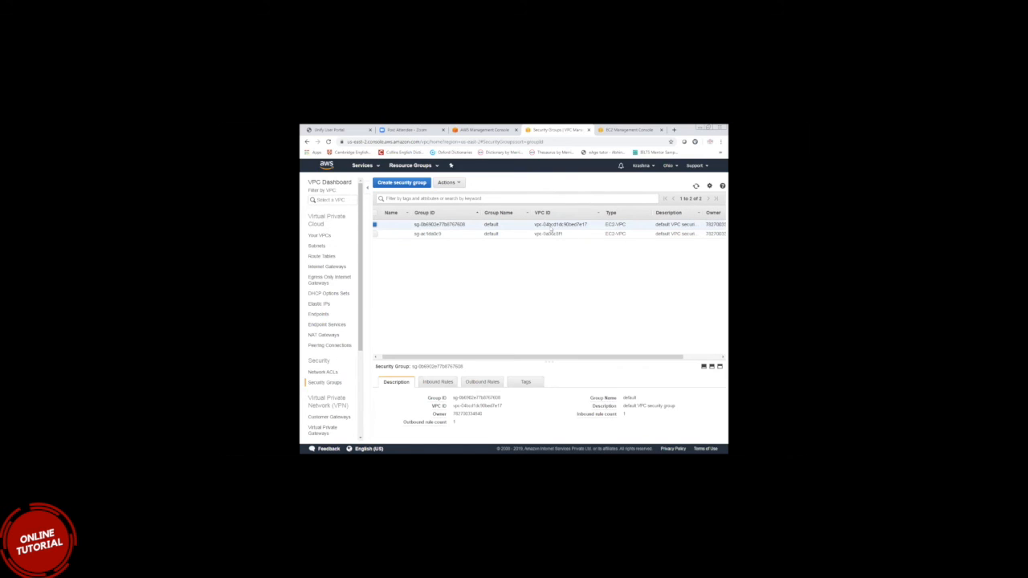
Step: Check the selected security group's ID, inbound rules and description, and enlarge its details pane
drag(414, 225, 468, 225)
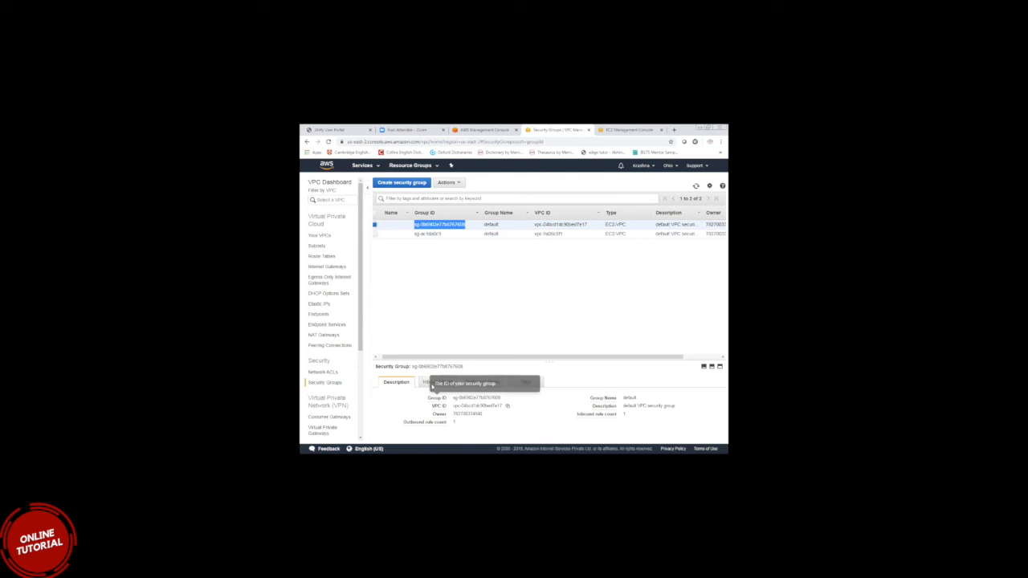
click(441, 384)
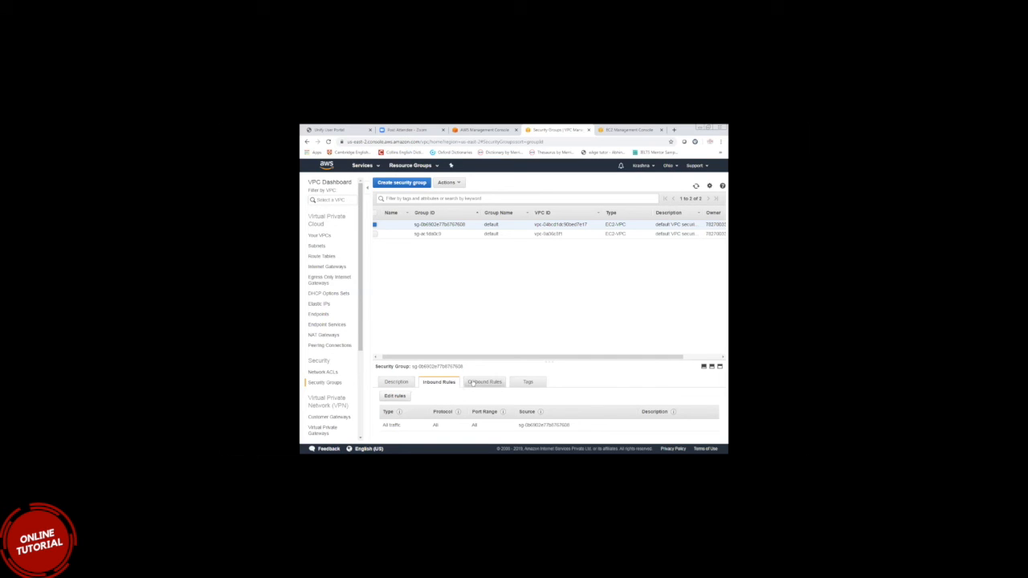
click(404, 384)
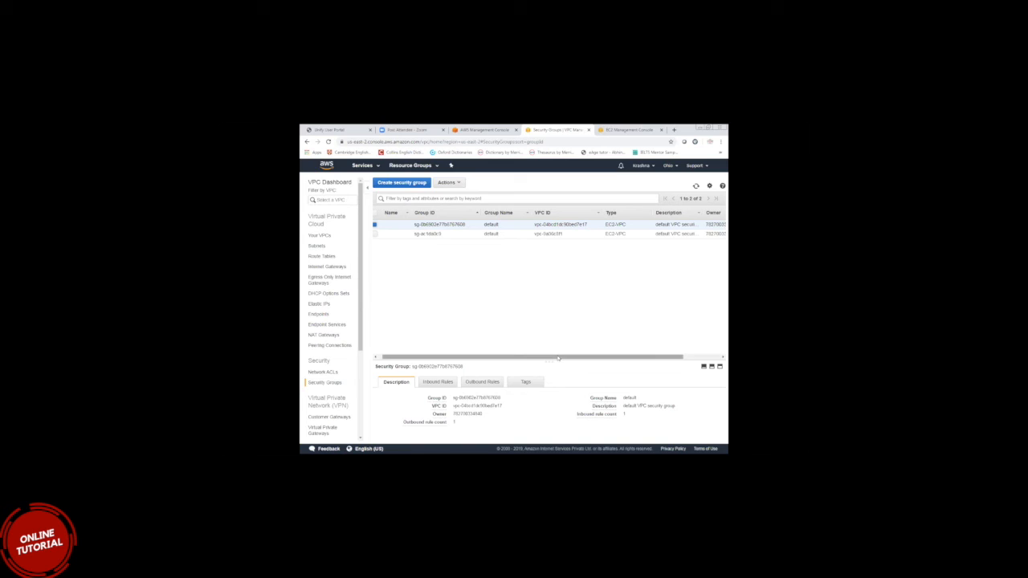
drag(562, 358, 722, 359)
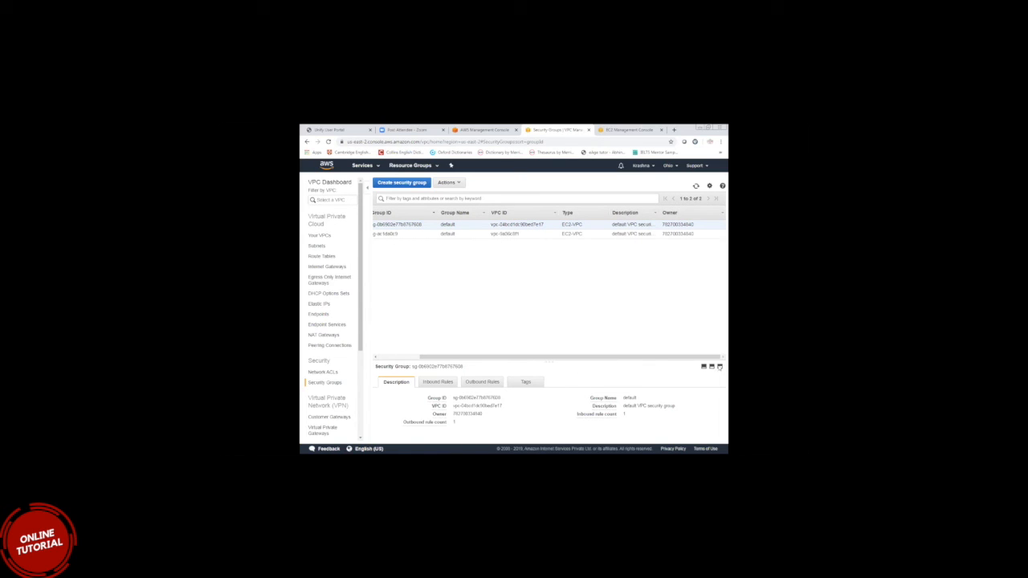
click(720, 367)
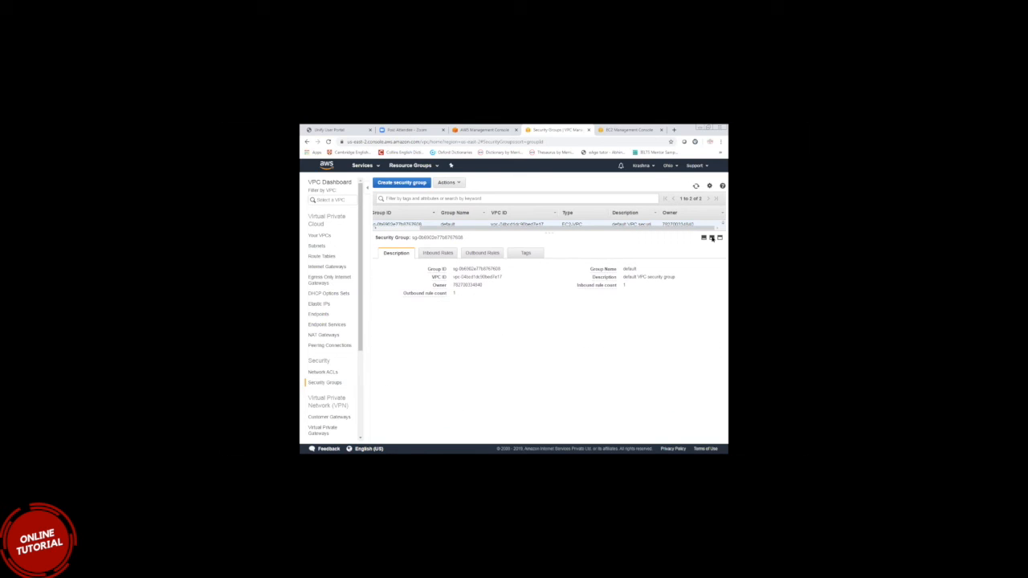
click(712, 238)
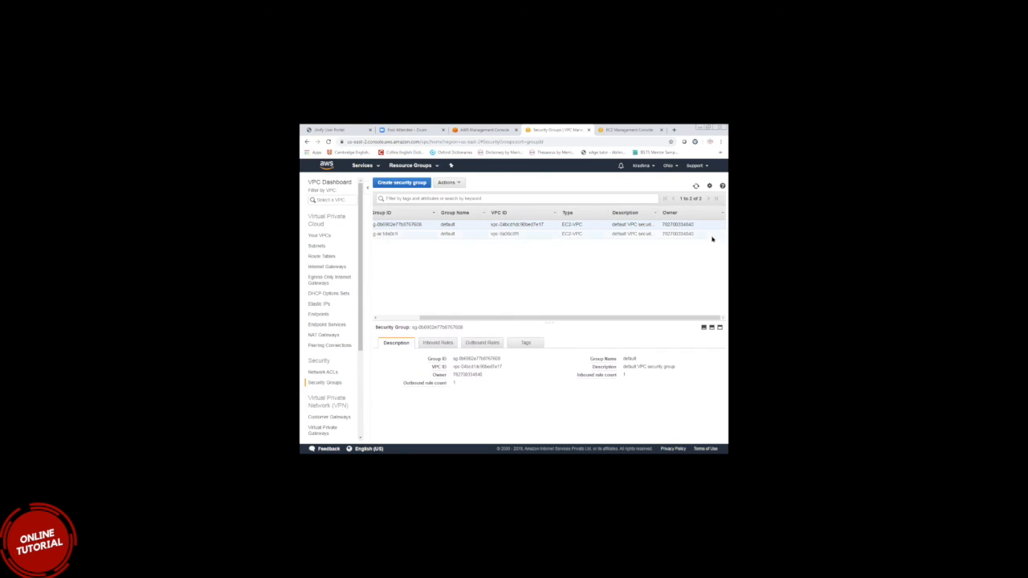
click(719, 327)
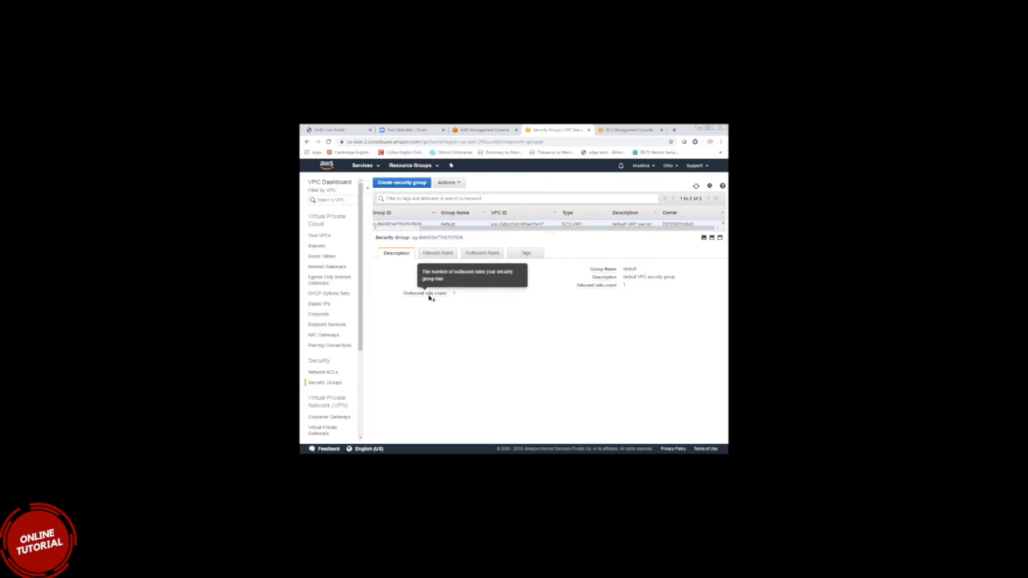
Step: Examine the type, protocol, port range and source of the security group's inbound rule, and display its outbound rules
click(438, 254)
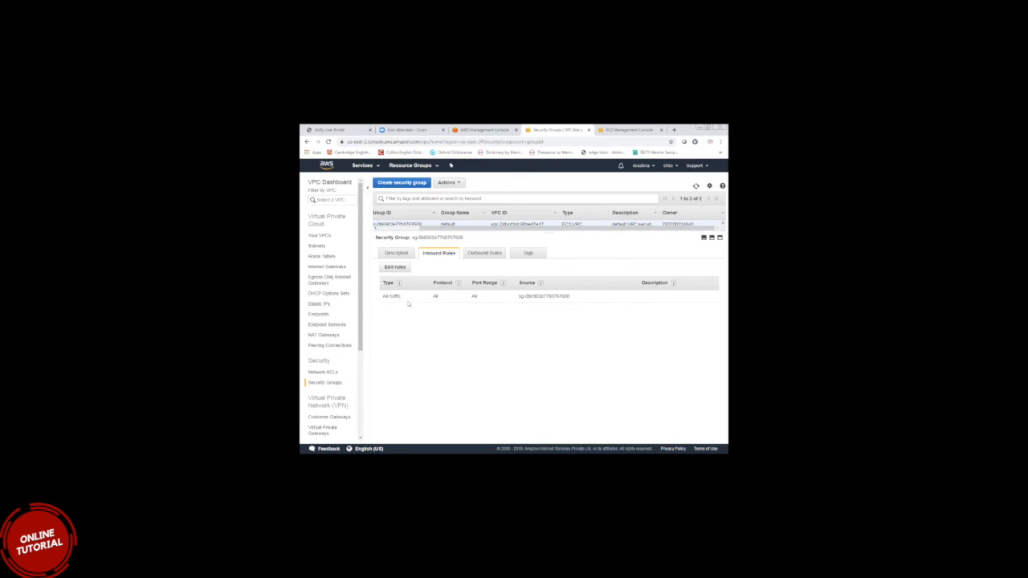
drag(383, 297, 397, 296)
double_click(434, 296)
double_click(475, 296)
drag(570, 297, 521, 297)
click(518, 302)
click(475, 254)
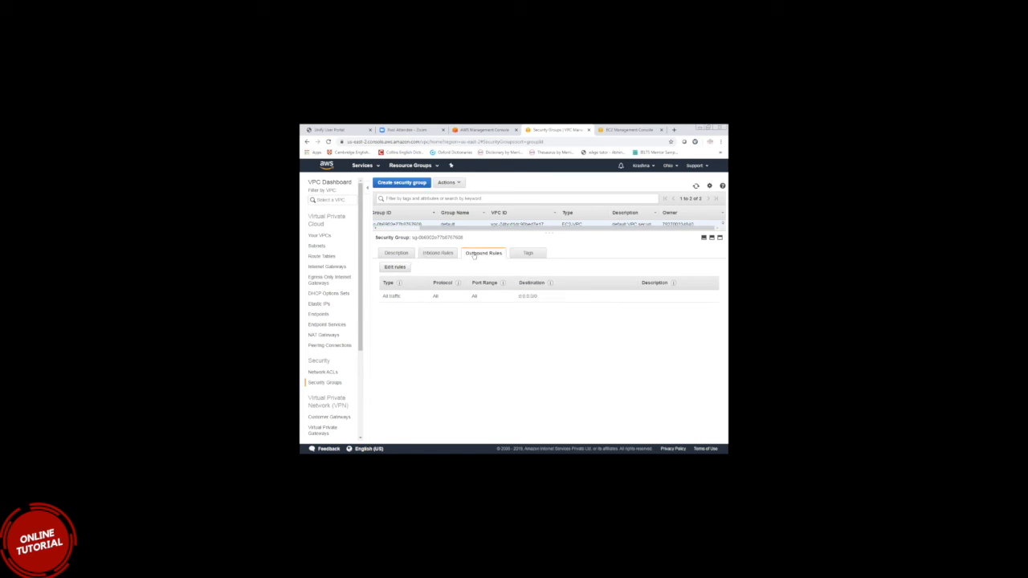
Step: Examine the type, protocol, port range and destination of the security group's outbound rule
drag(383, 296, 397, 296)
double_click(435, 296)
double_click(474, 297)
drag(518, 296, 540, 298)
click(530, 336)
Step: Check the security group's tags and description, and display its inbound rules again
click(527, 253)
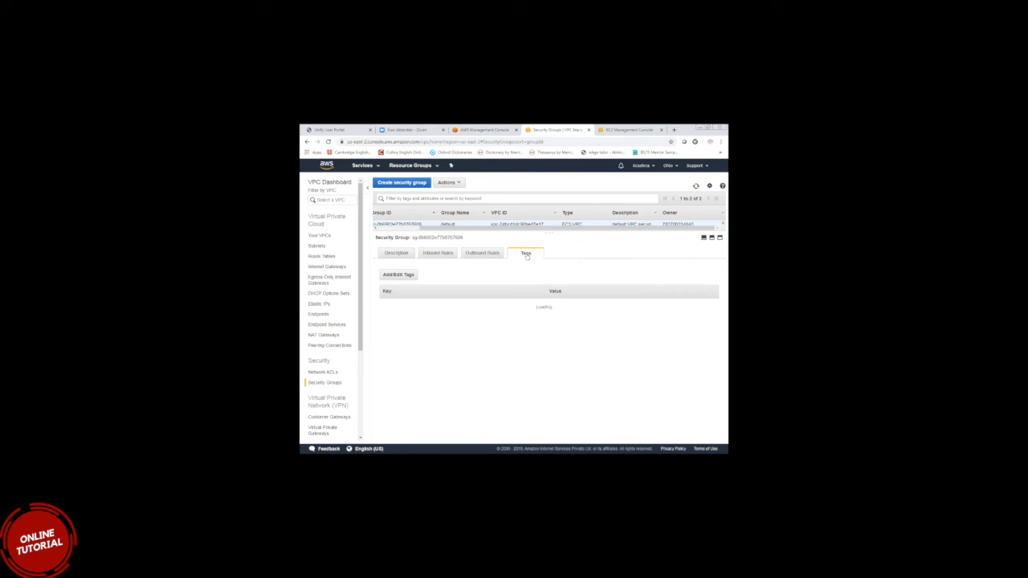
click(405, 254)
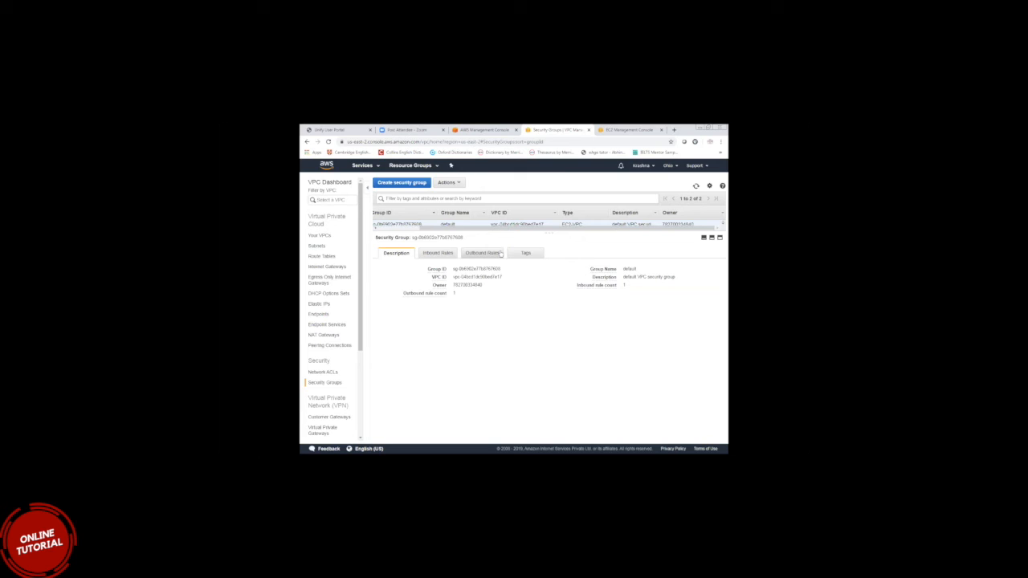
click(441, 254)
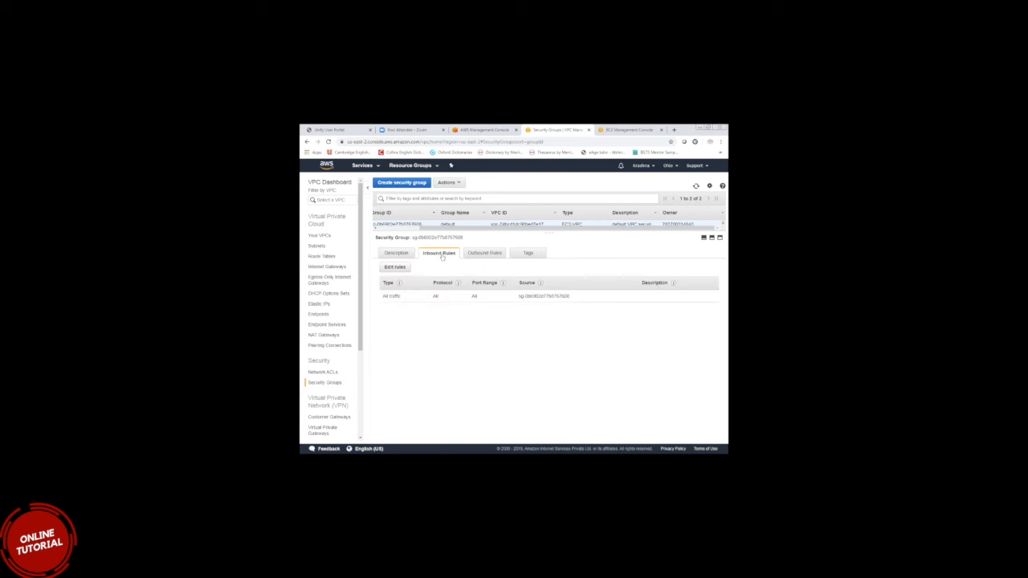
Step: Restore the half-height split between the security group list and its details, and return the list to its first columns
click(703, 238)
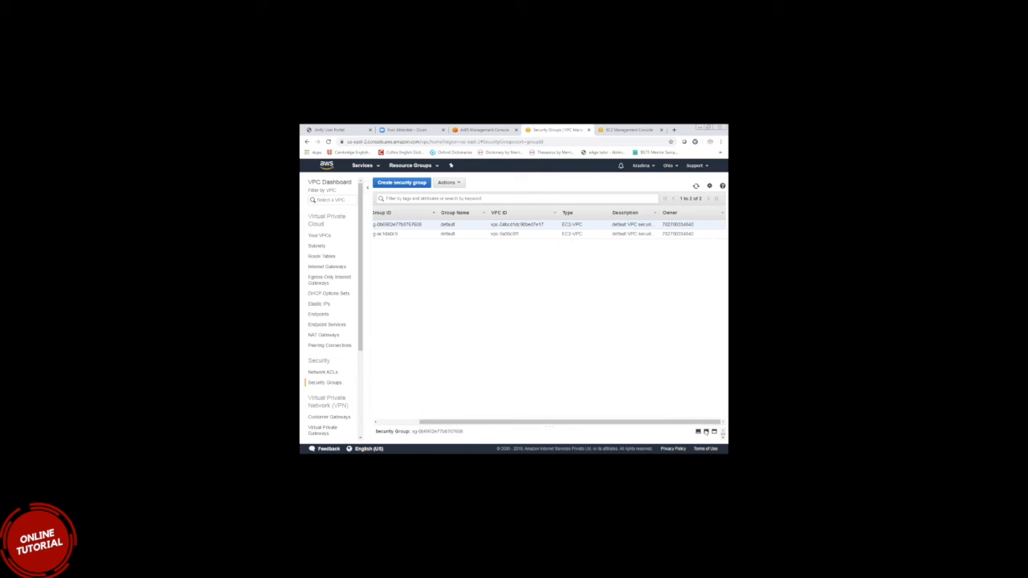
click(712, 431)
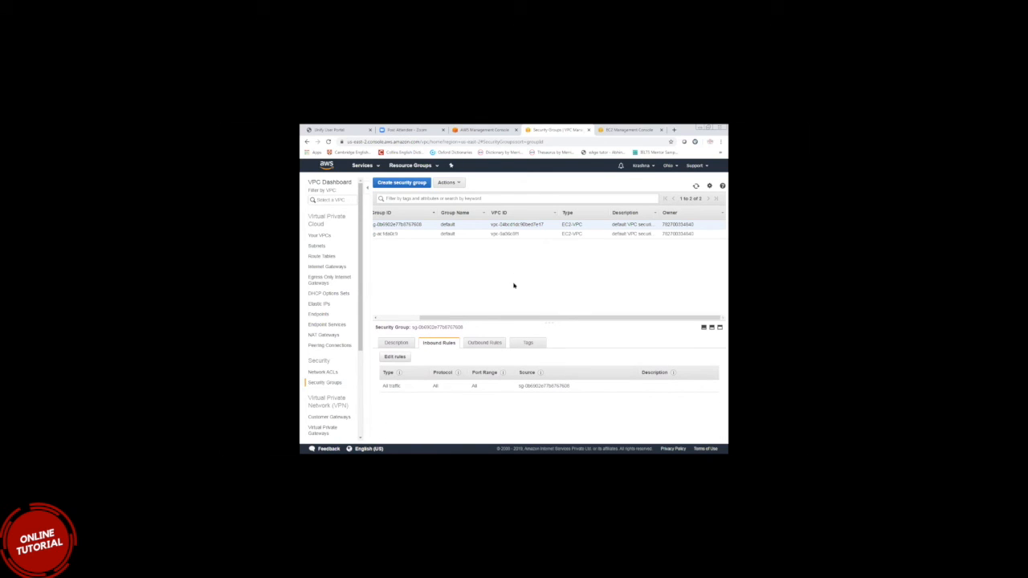
drag(505, 319, 455, 318)
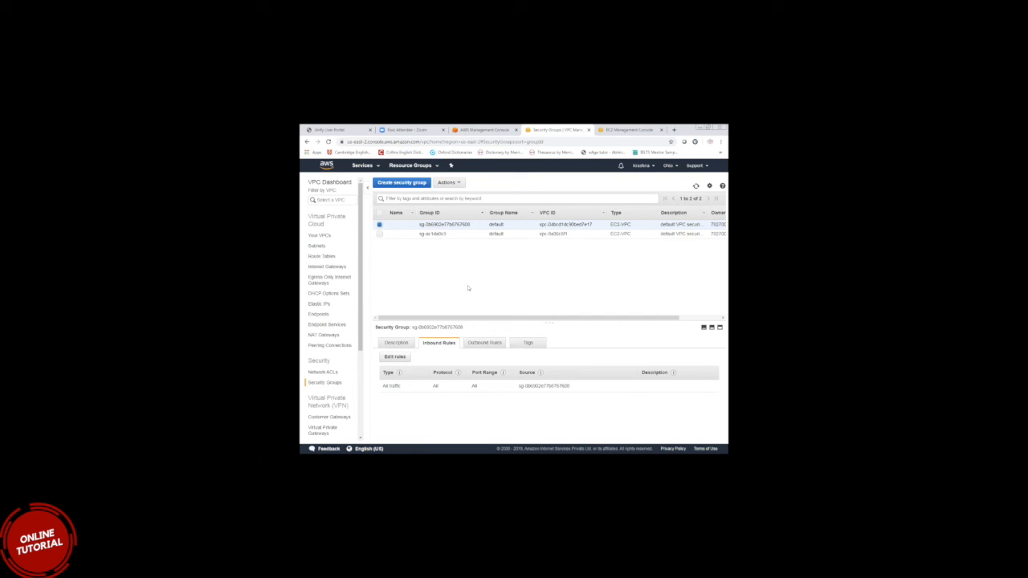
Step: Switch to the EC2 console, open the Instances page and start launching a new instance
key(ctrl+Tab)
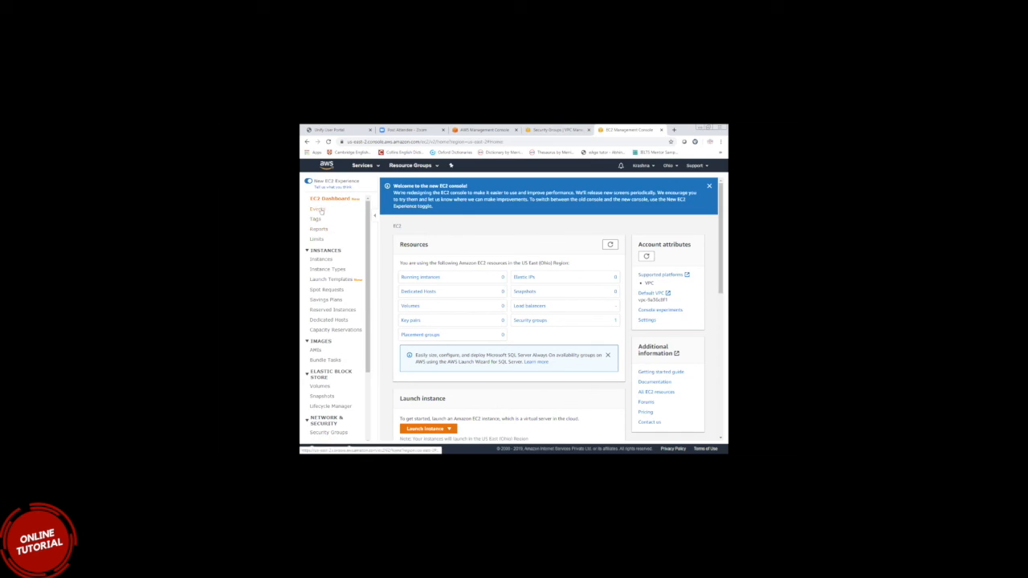
click(320, 260)
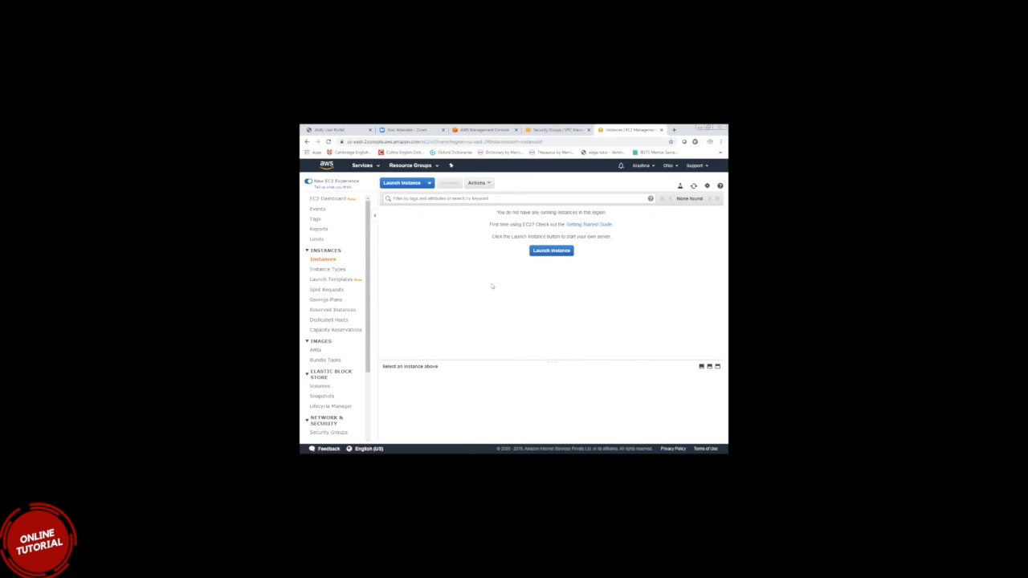
click(537, 253)
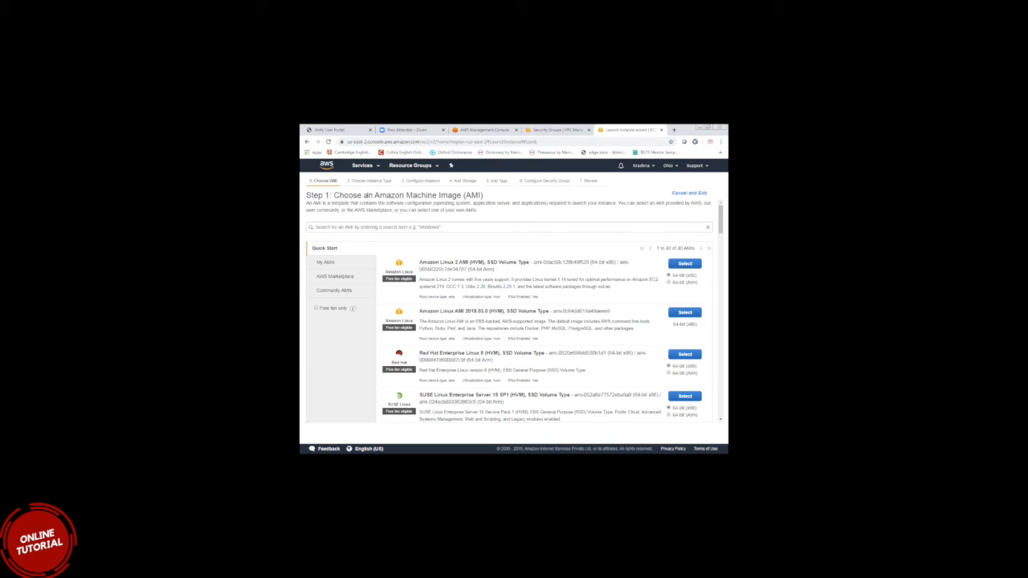
Step: Restrict the Amazon Machine Image list to free tier only
drag(373, 195, 467, 195)
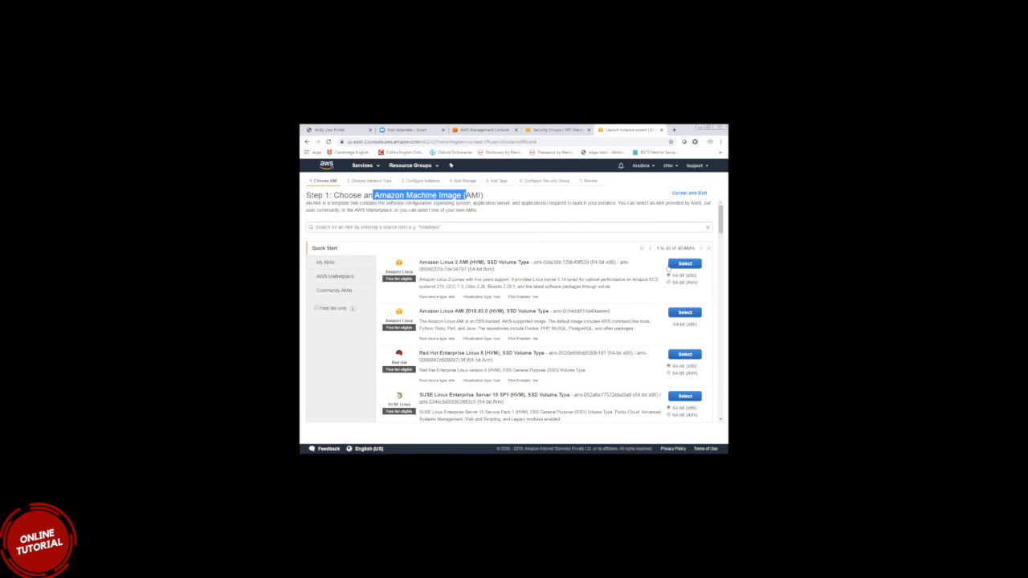
click(316, 310)
drag(483, 195, 373, 195)
drag(720, 236, 718, 237)
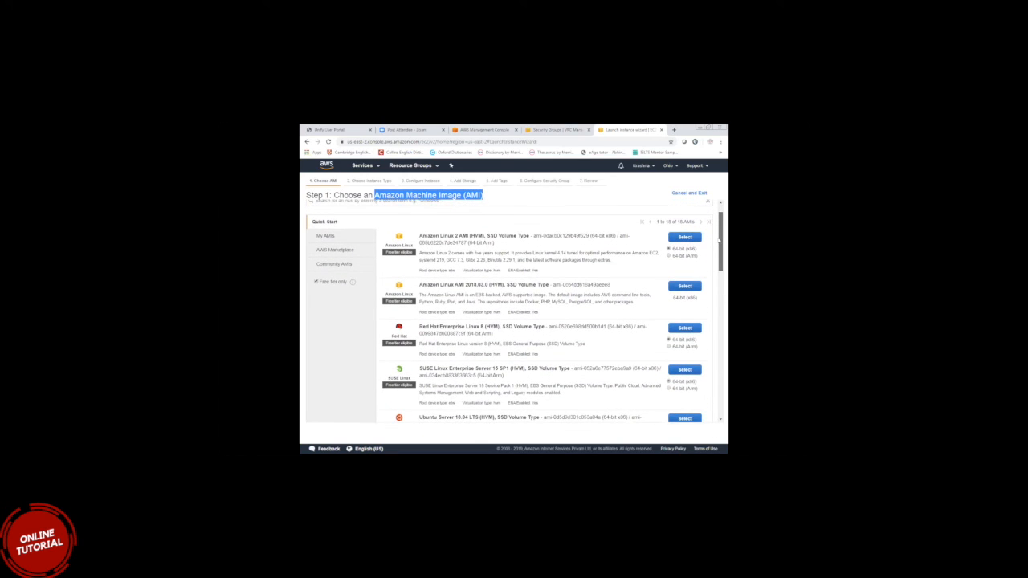
drag(485, 198, 374, 196)
click(349, 317)
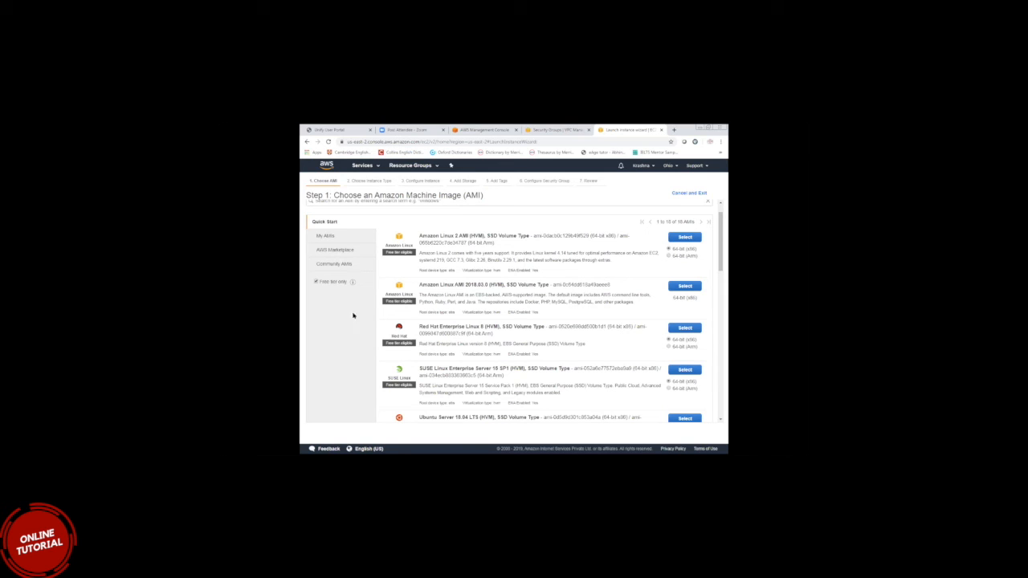
Step: Look through the free tier images and select Amazon Linux 2 AMI (HVM), SSD Volume Type, in its 64-bit (x86) version
scroll(387, 307, down, 1)
scroll(387, 307, up, 2)
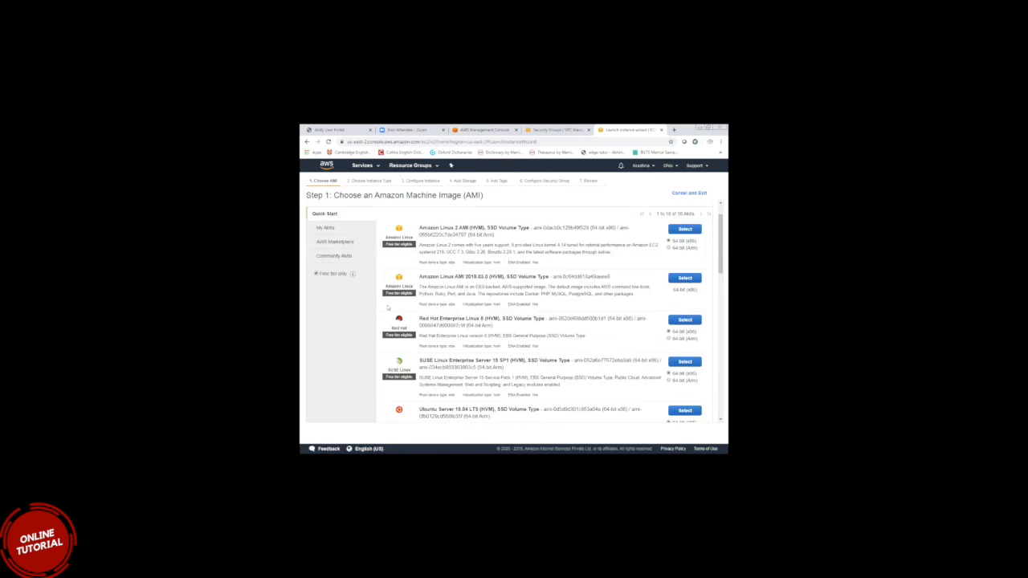
drag(423, 262, 488, 263)
click(581, 263)
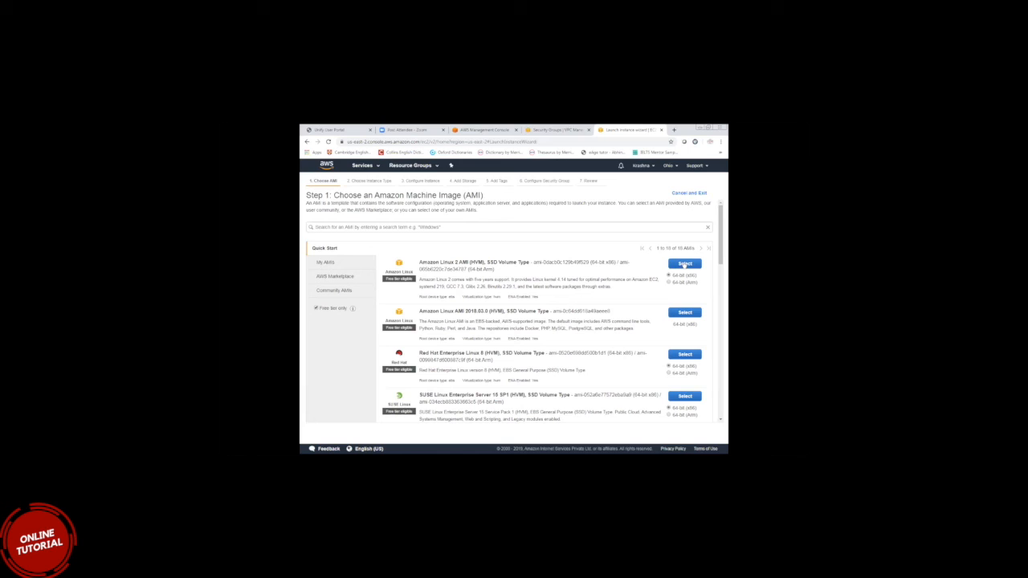
drag(673, 275, 695, 275)
click(685, 263)
right_click(642, 261)
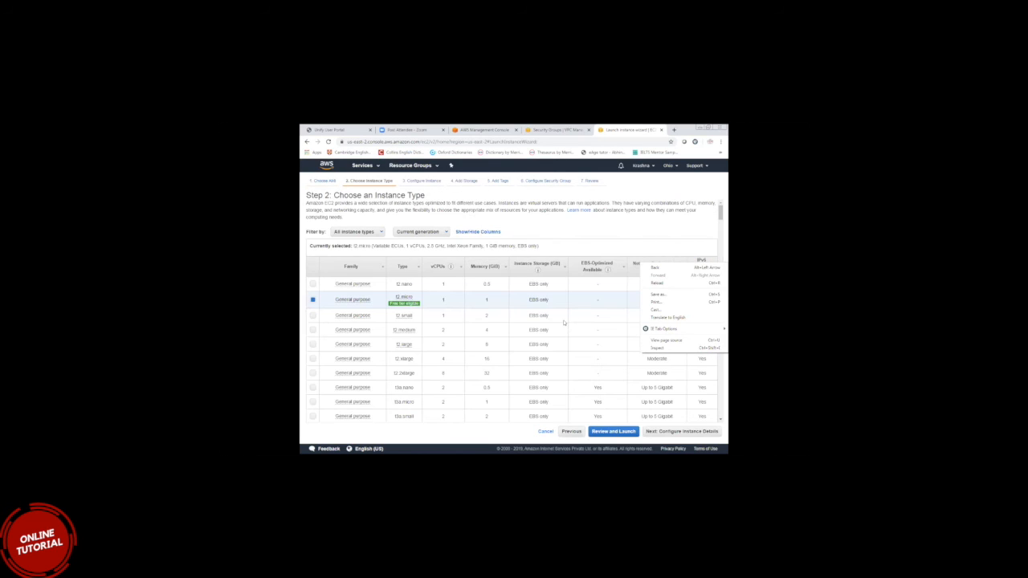
click(563, 230)
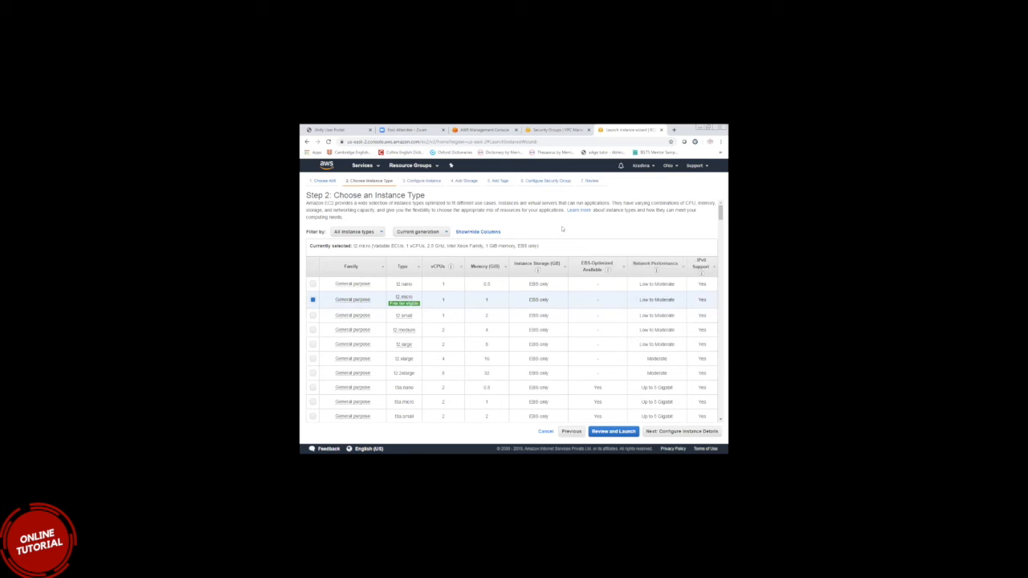
Step: Examine the specifications of the currently selected t2.micro instance type
mouse_move(405, 304)
drag(353, 245, 513, 247)
click(521, 247)
mouse_move(518, 246)
mouse_down()
mouse_move(542, 248)
mouse_move(515, 246)
mouse_up()
click(546, 248)
click(545, 248)
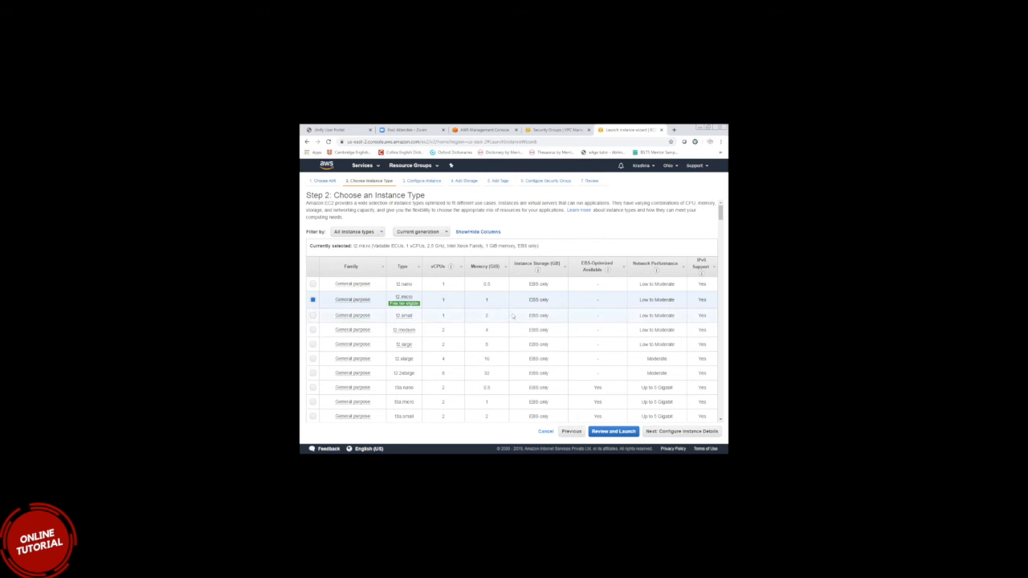
Step: Browse the other available instance types, comparing their vCPUs, memory, storage and network performance
scroll(512, 316, down, 1)
scroll(512, 314, down, 2)
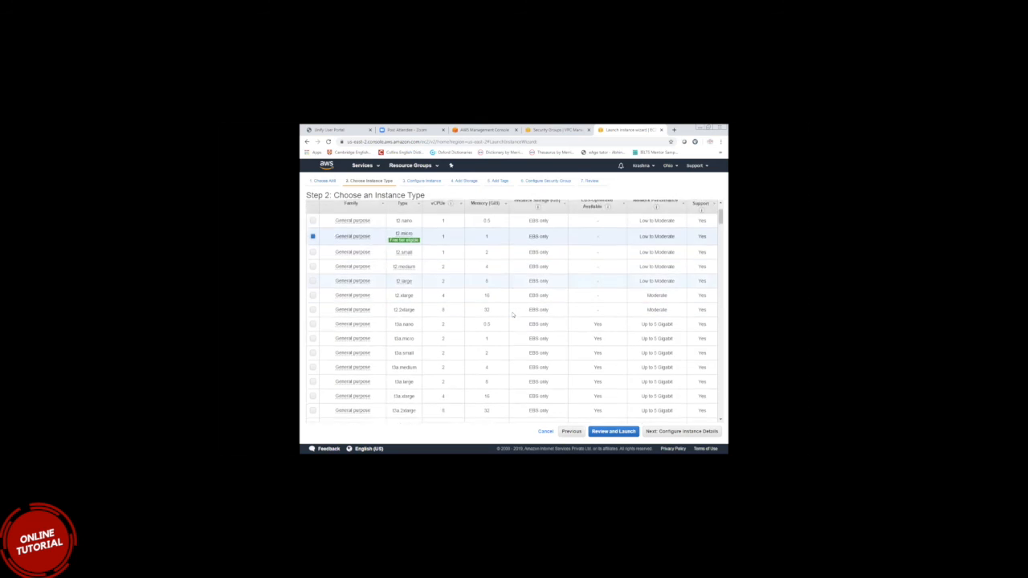
drag(721, 222, 721, 236)
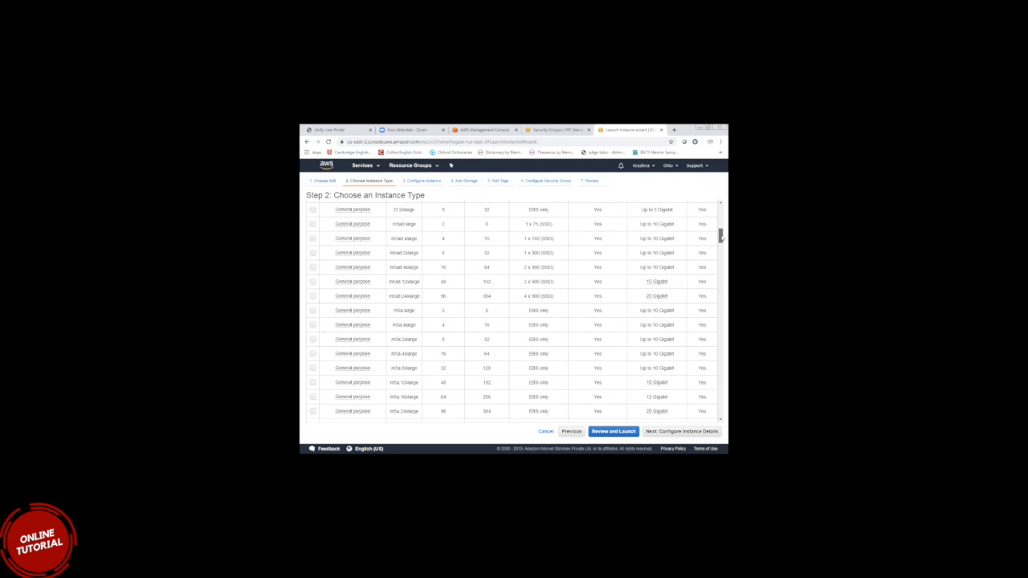
drag(721, 236, 721, 211)
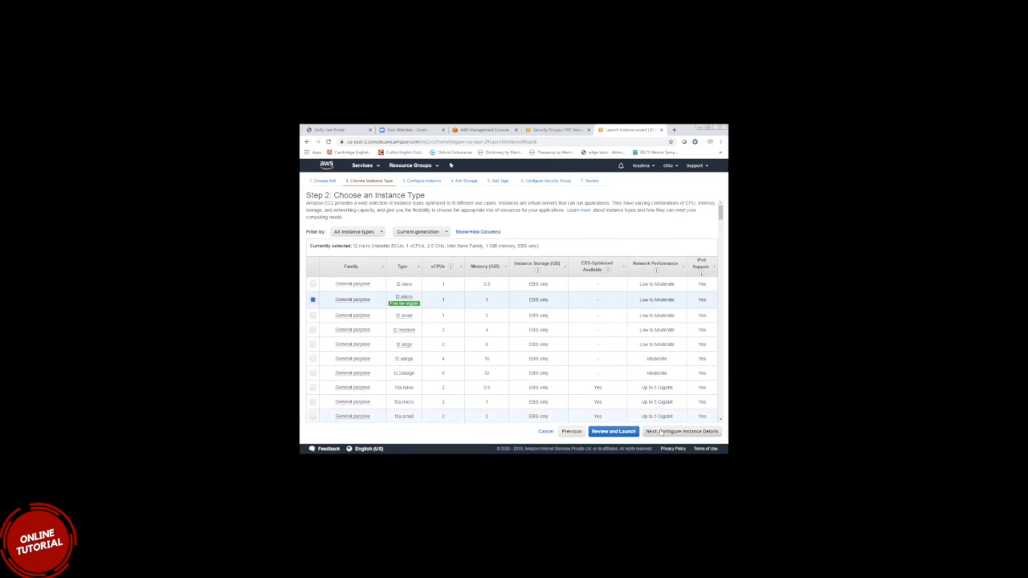
Step: Continue to the instance details with t2.micro, and set the network to Test_VPC1 and the subnet to Public subnet
click(660, 432)
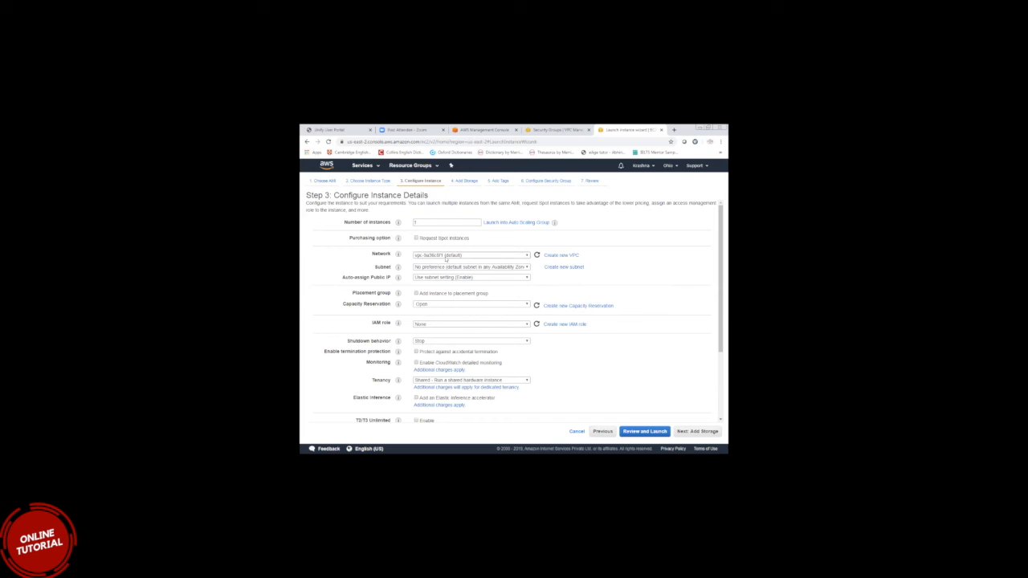
click(526, 256)
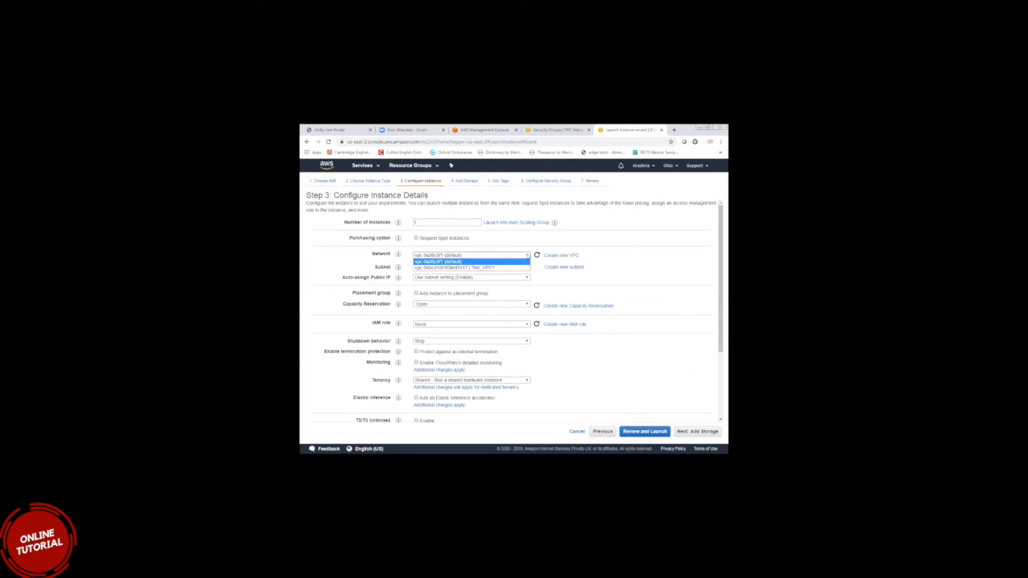
click(458, 268)
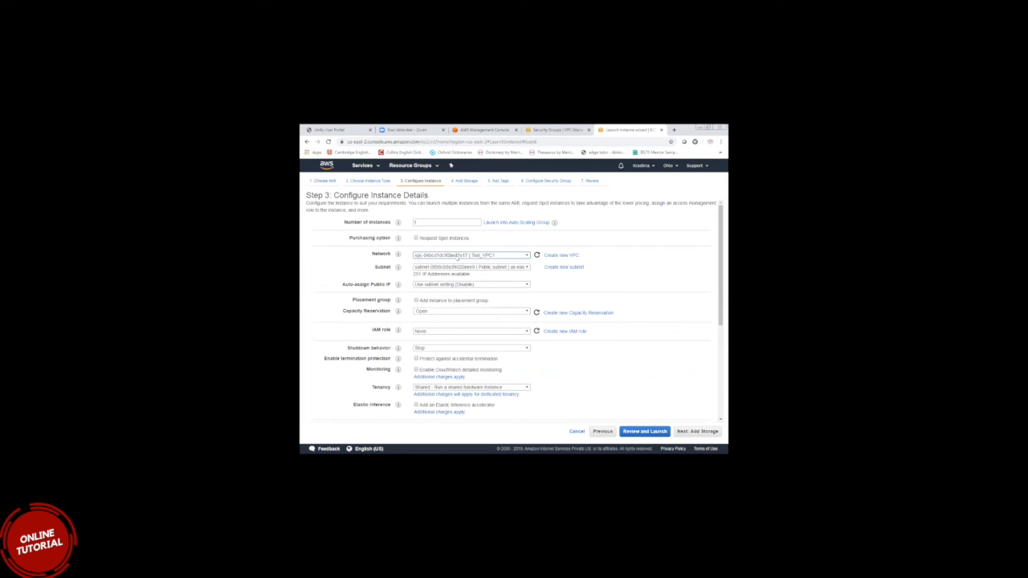
click(492, 255)
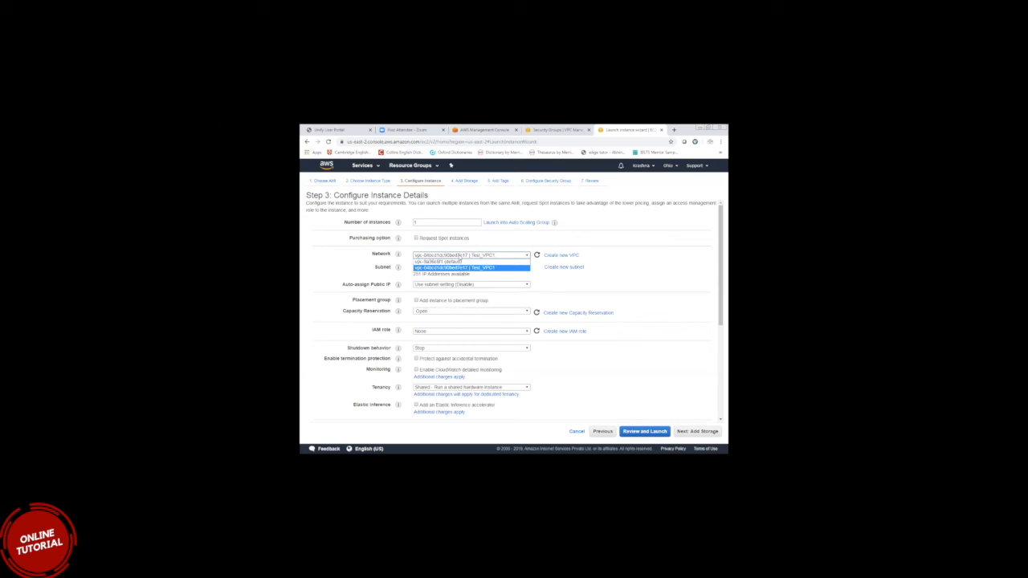
click(467, 255)
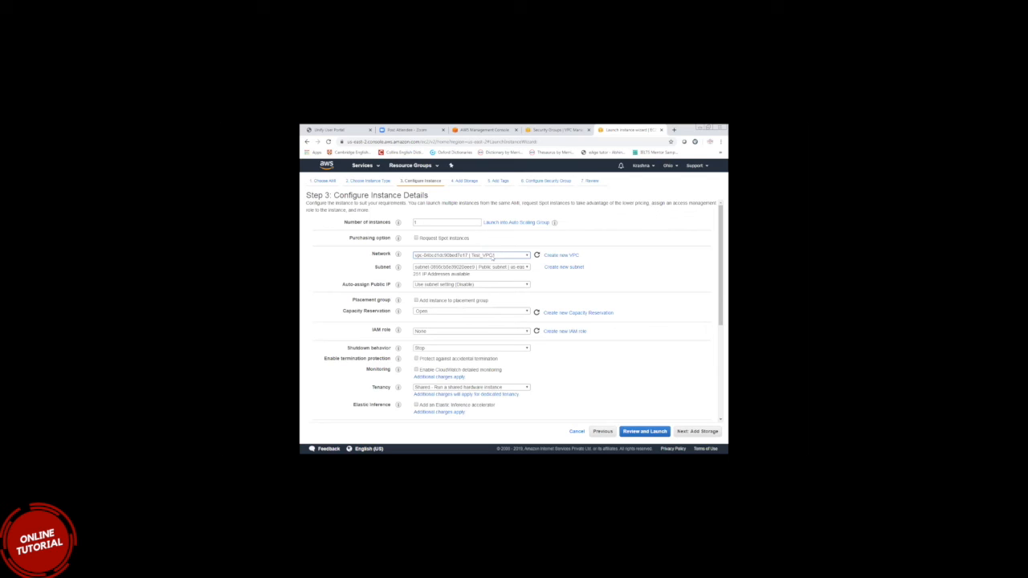
click(527, 268)
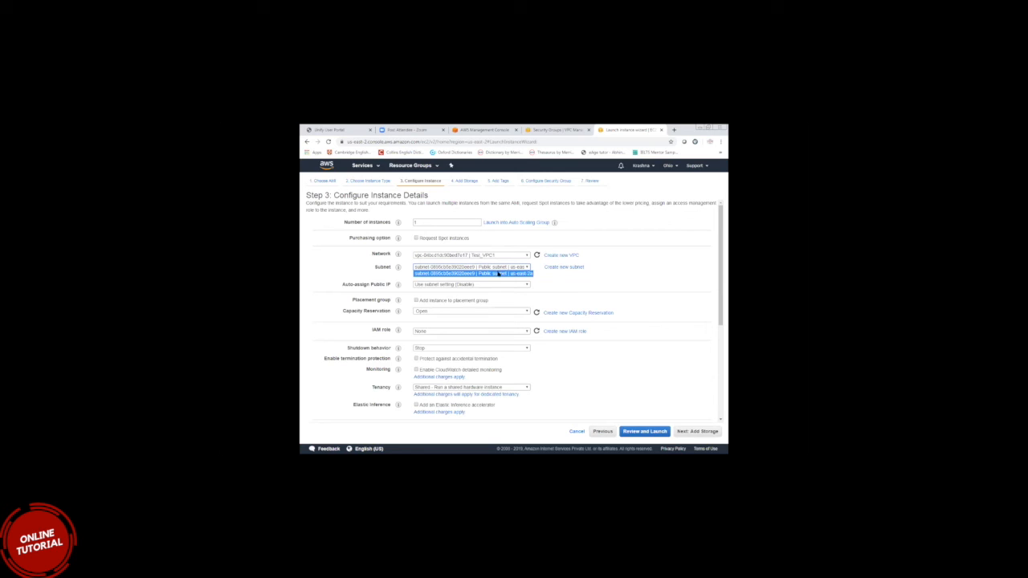
click(498, 273)
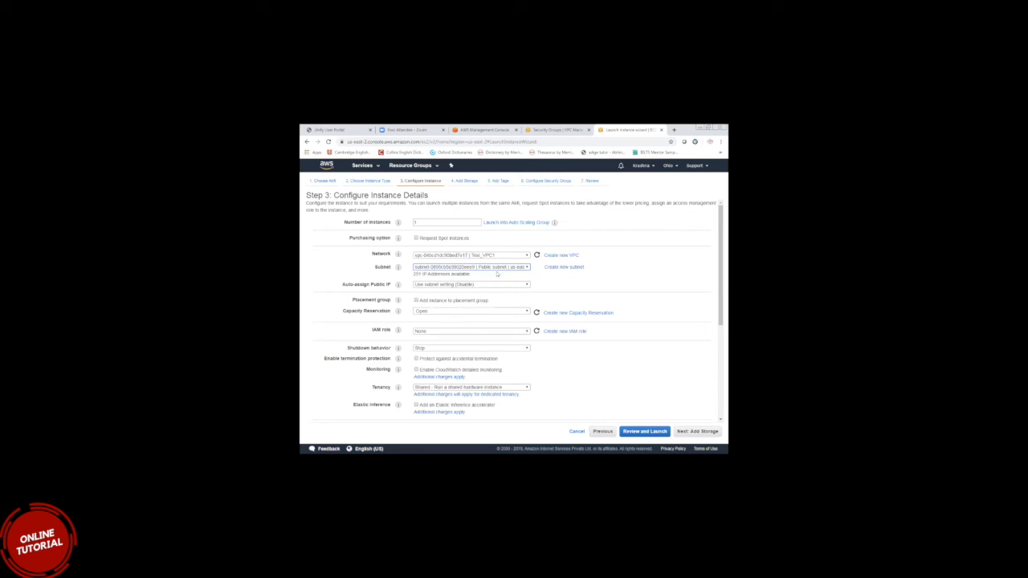
Step: Set Auto-assign Public IP to Enable for the instance
click(526, 285)
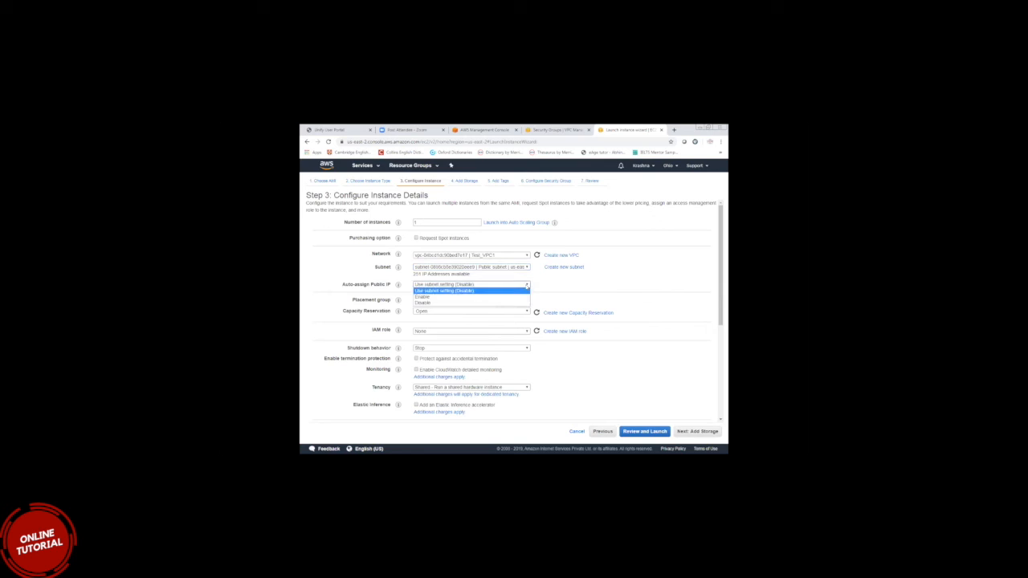
click(437, 298)
mouse_move(342, 285)
mouse_down()
mouse_move(391, 285)
mouse_move(342, 284)
mouse_up()
click(391, 285)
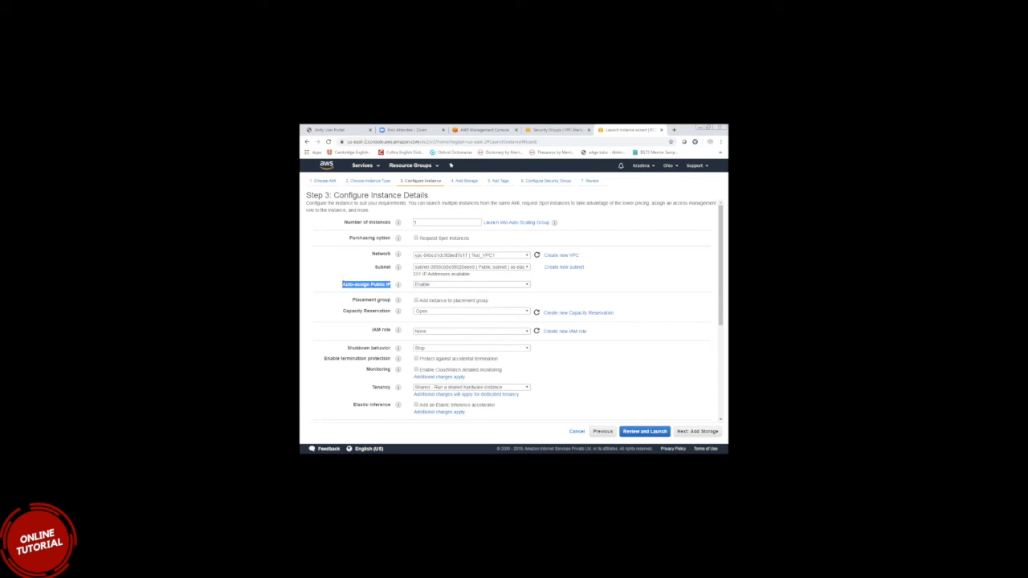
click(343, 285)
drag(343, 285, 391, 285)
click(388, 284)
drag(389, 285, 343, 284)
Step: Review the remaining instance details, keep their defaults and continue to the Add Storage step
scroll(354, 373, down, 2)
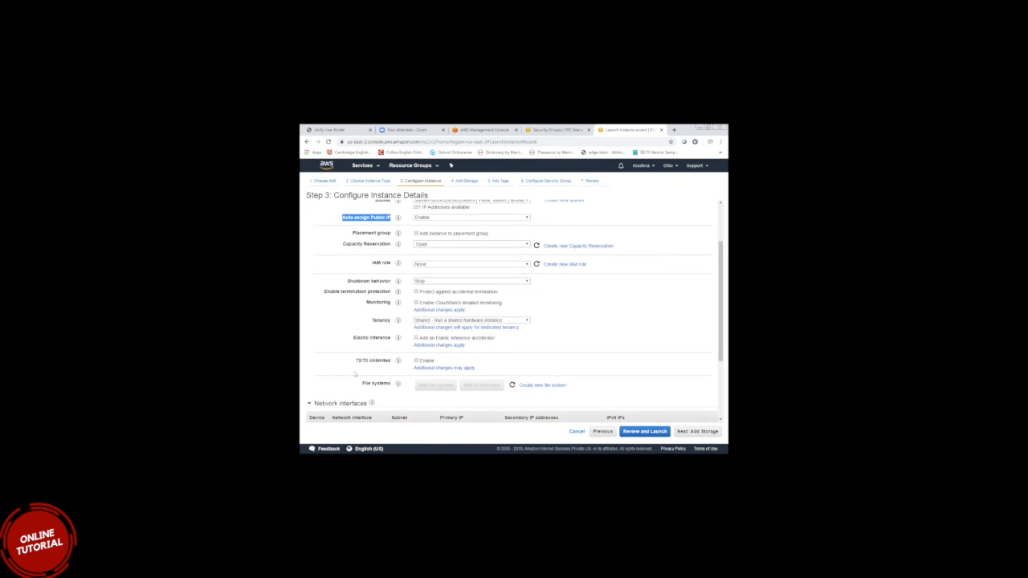
scroll(354, 373, down, 1)
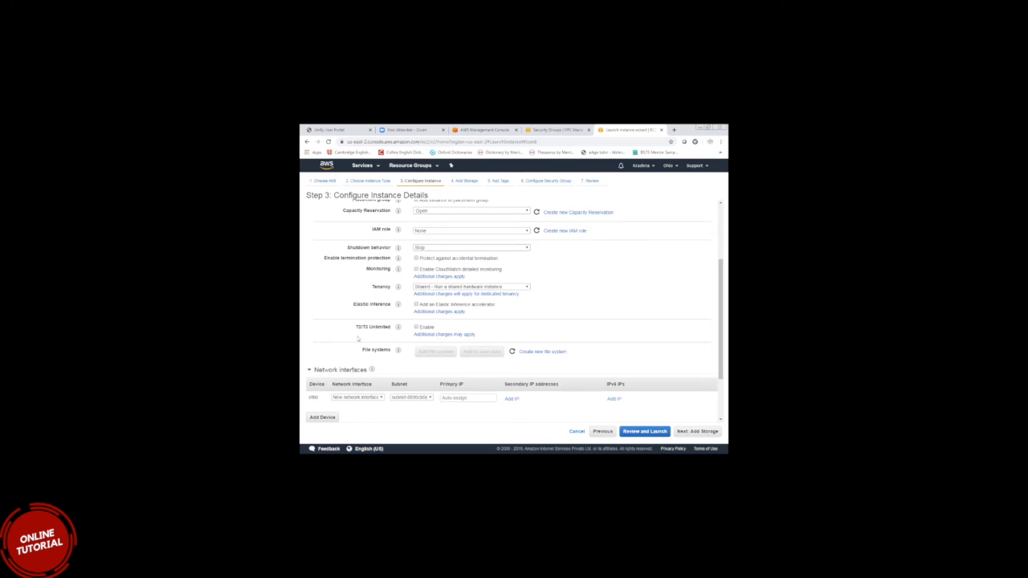
scroll(359, 338, down, 1)
scroll(592, 371, down, 1)
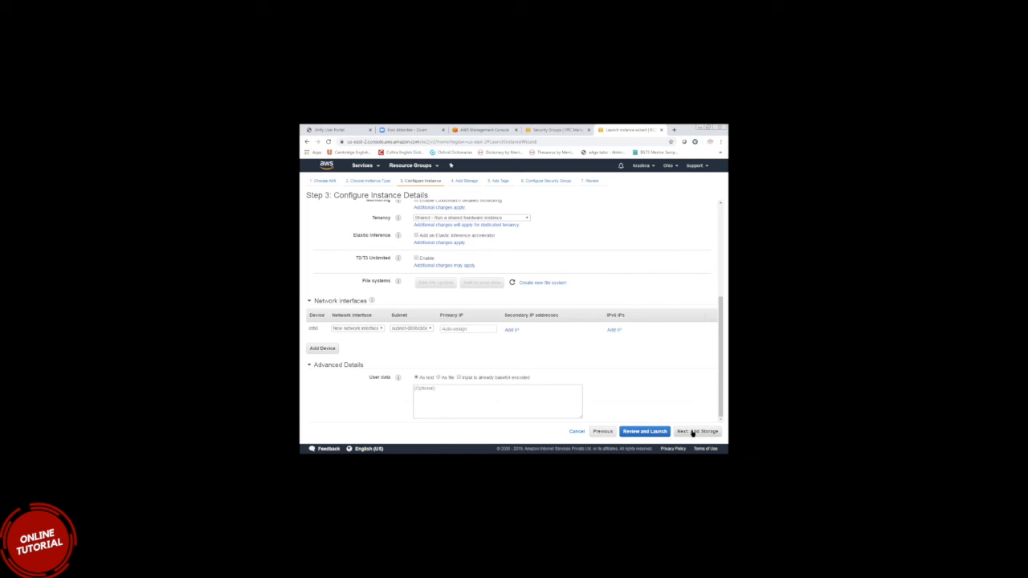
click(692, 433)
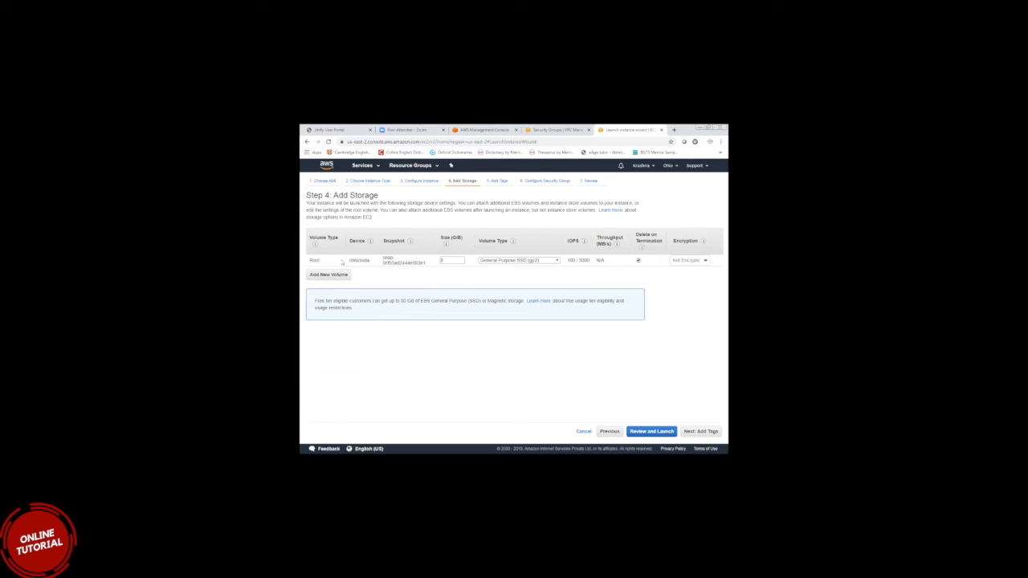
Step: Check the root volume's device name and set the volume's size to 3 GiB
drag(348, 260, 371, 261)
double_click(448, 259)
text(3)
Step: Add a tag with key Name and value Test_Machine, and continue to the security group configuration
click(703, 431)
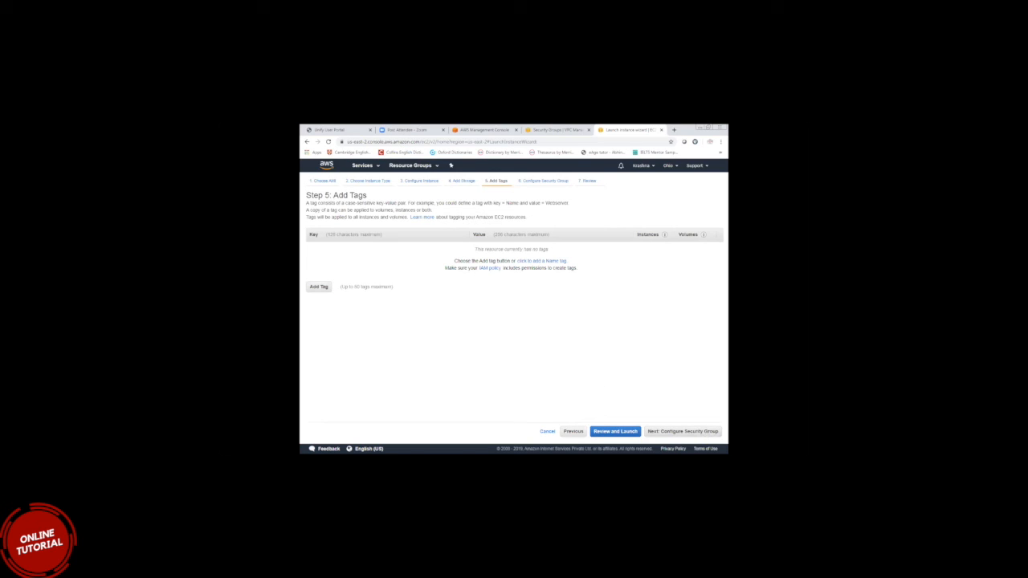
click(320, 287)
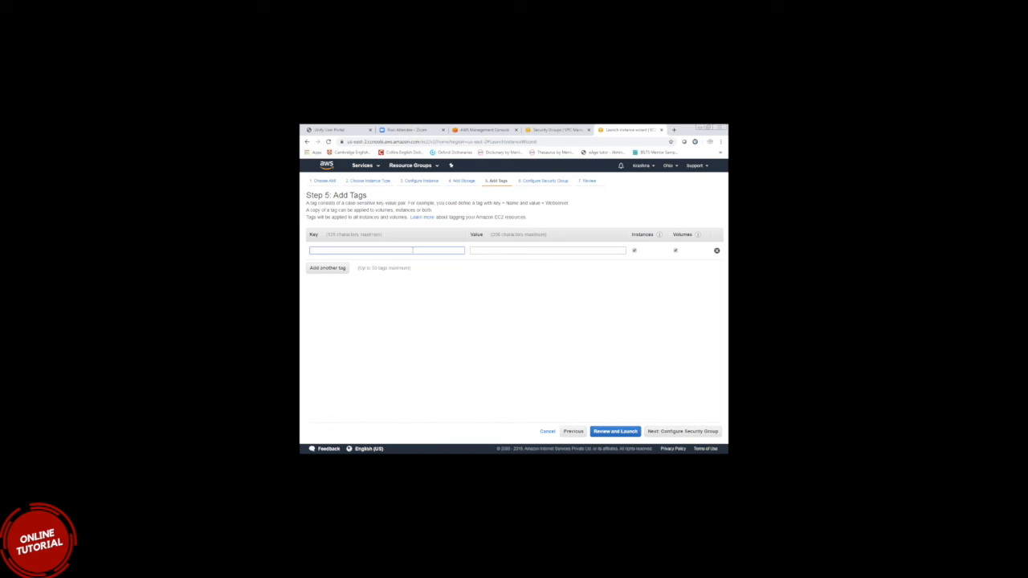
text(VP)
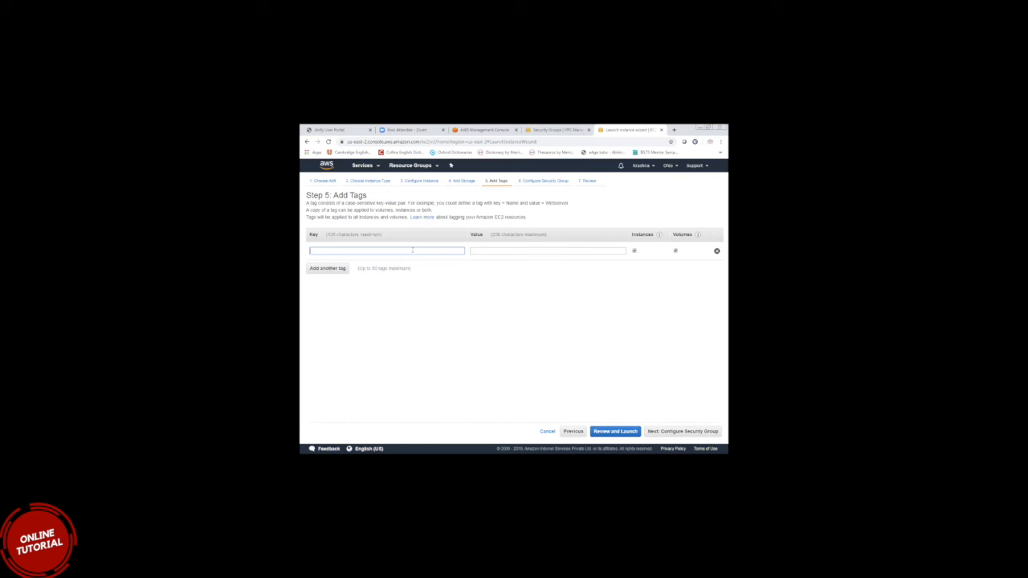
text(me)
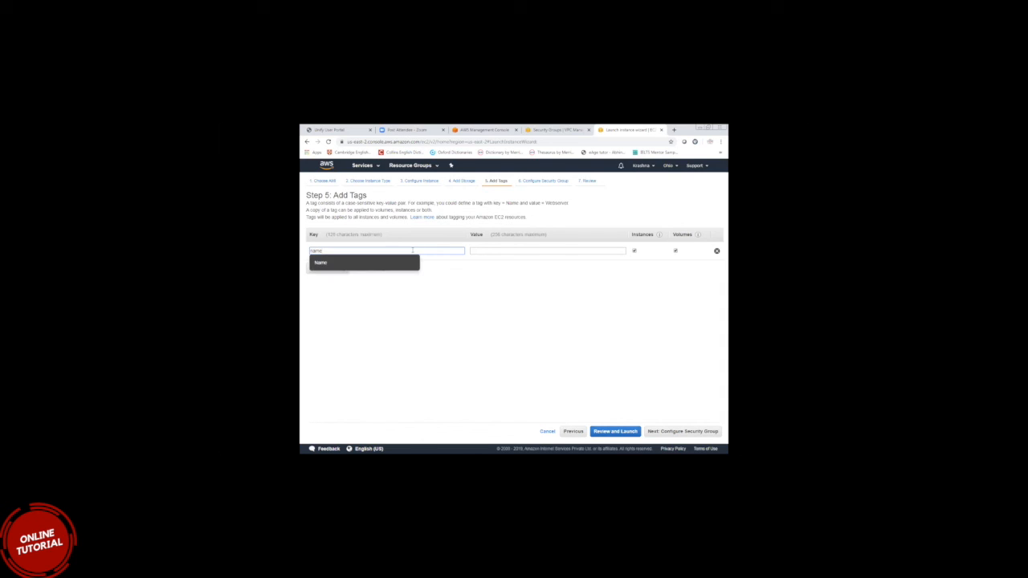
click(324, 263)
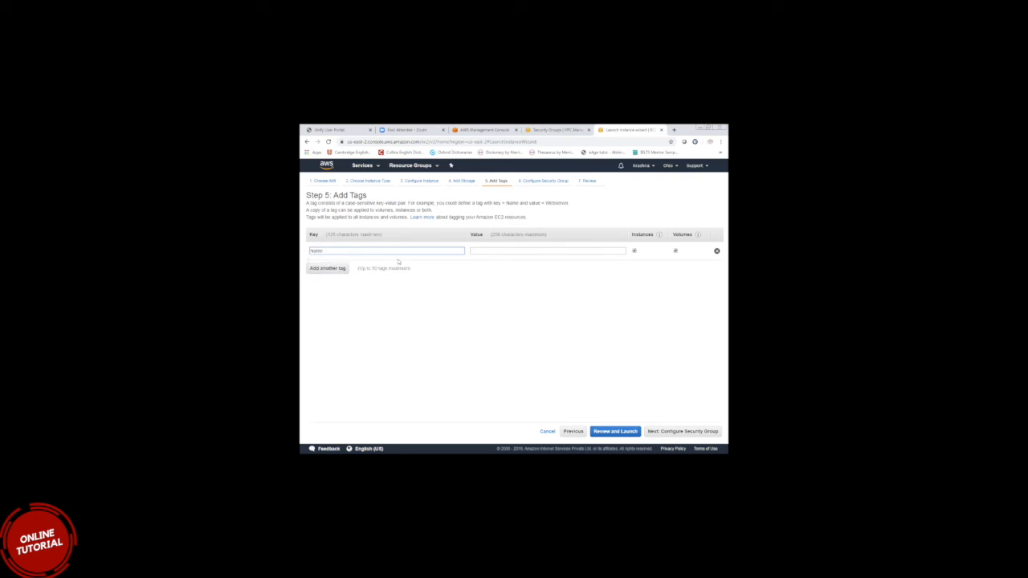
click(474, 250)
text(Test)
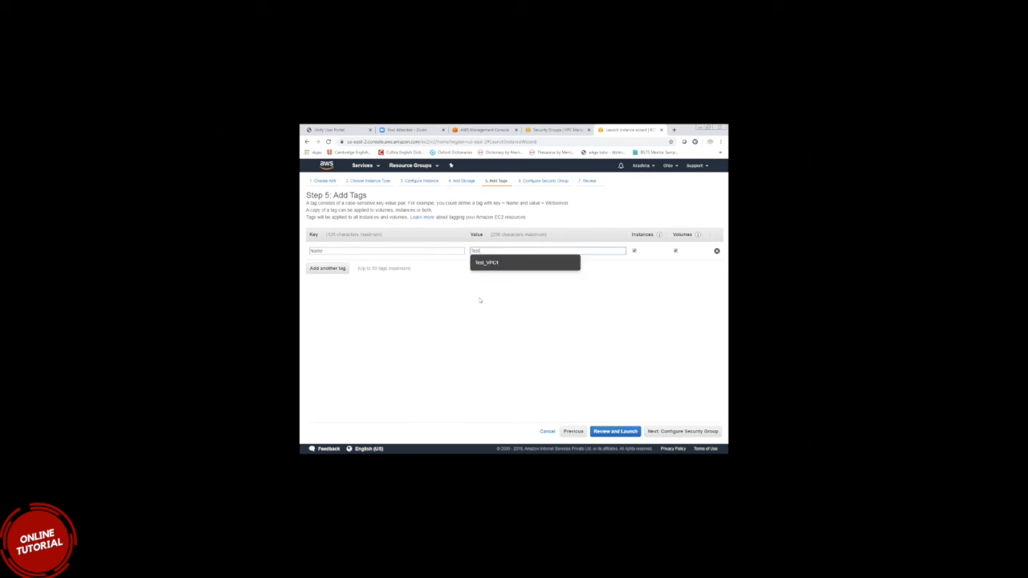
text(_Ma)
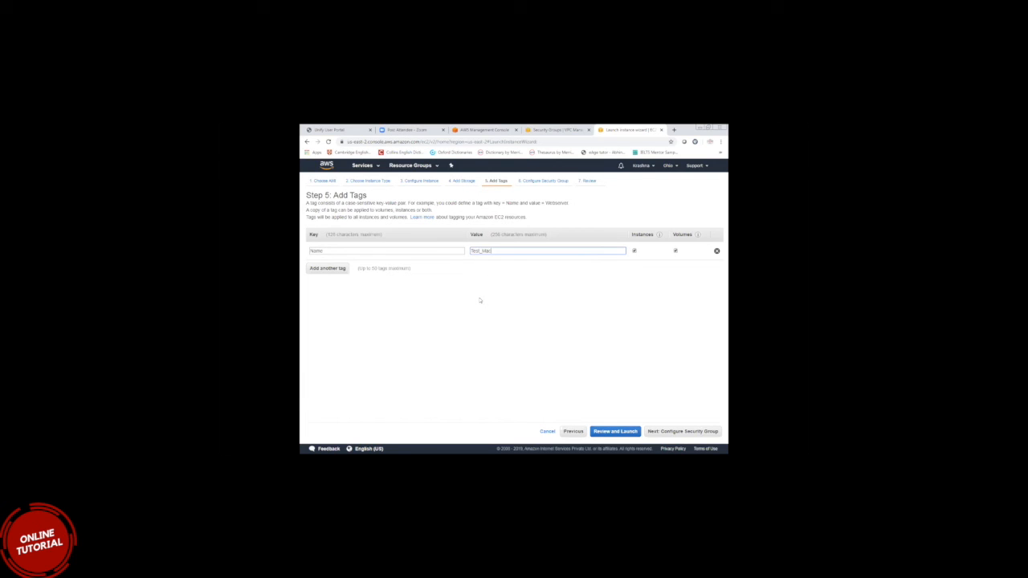
text(chine)
click(680, 433)
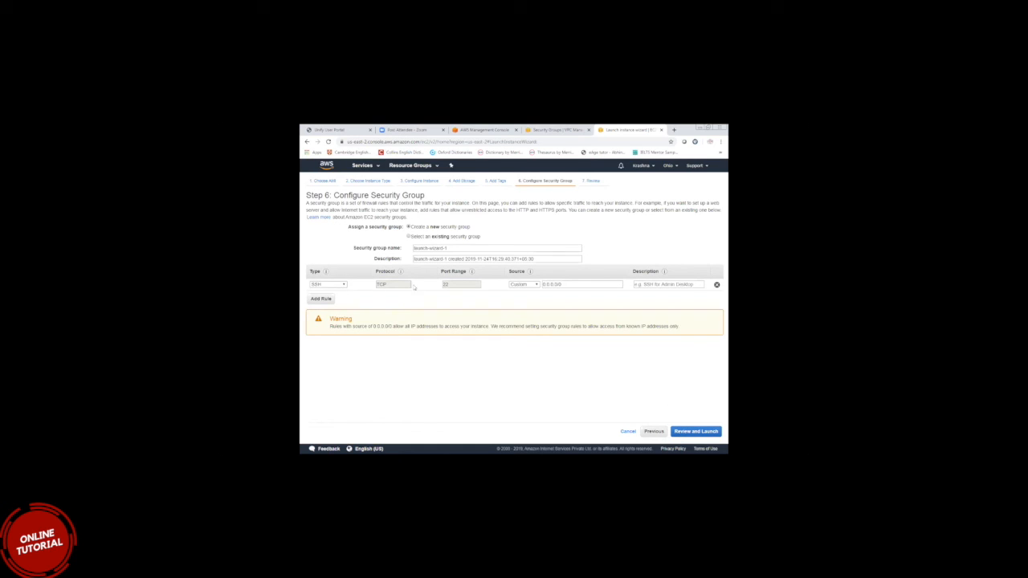
Step: Check the source type options and the allowed address range of the SSH rule
click(537, 285)
click(537, 285)
triple_click(564, 284)
click(552, 292)
drag(563, 285, 542, 286)
click(550, 296)
Step: Set both the name and the description of the new security group to SG_1
drag(453, 247, 406, 249)
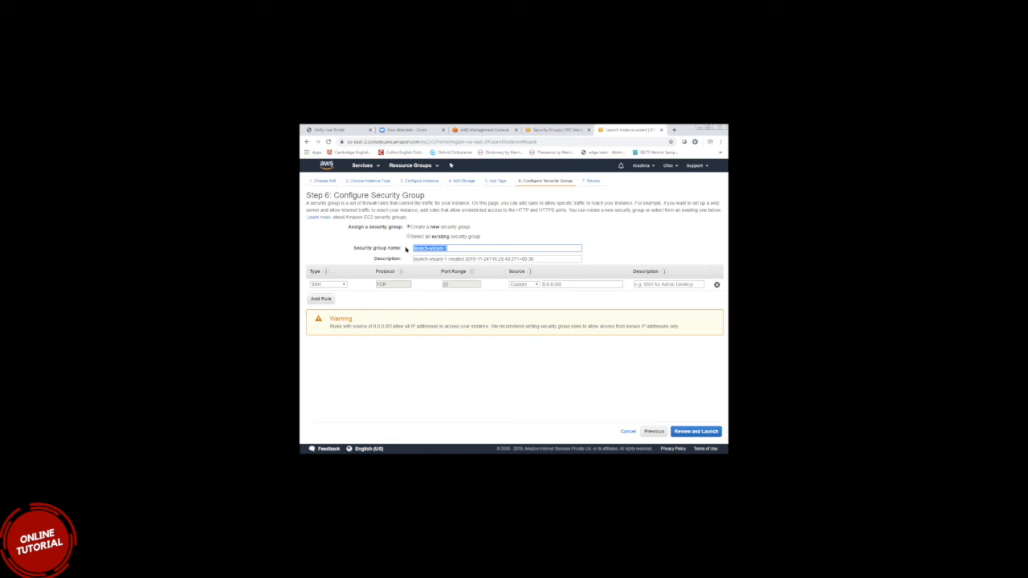
text(SG_1)
key(ctrl+a)
key(ctrl+c)
key(Tab)
key(ctrl+v)
click(433, 371)
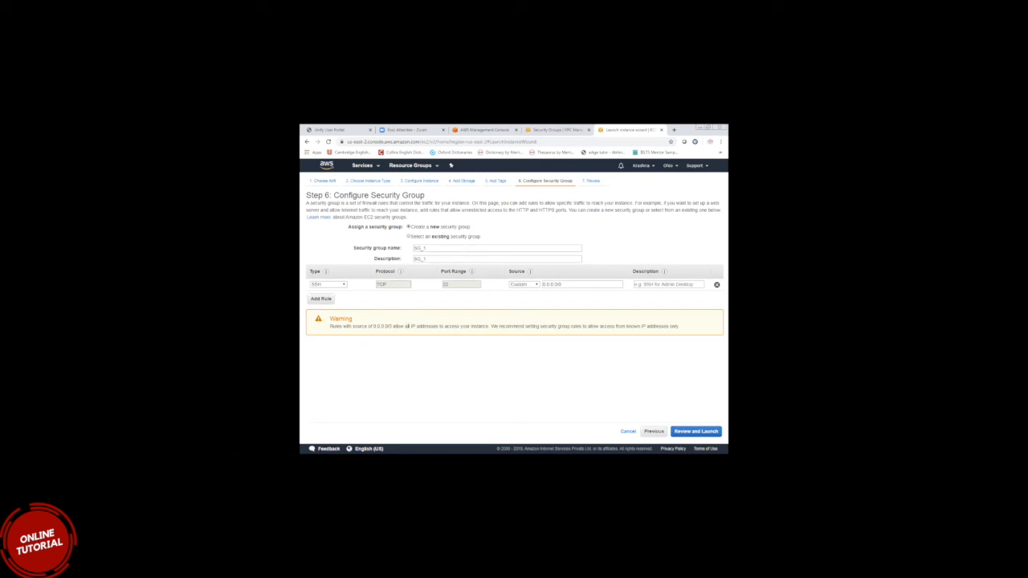
Step: Read the warning about open source addresses and add an HTTP rule to the security group
drag(490, 327, 655, 327)
click(631, 359)
click(320, 299)
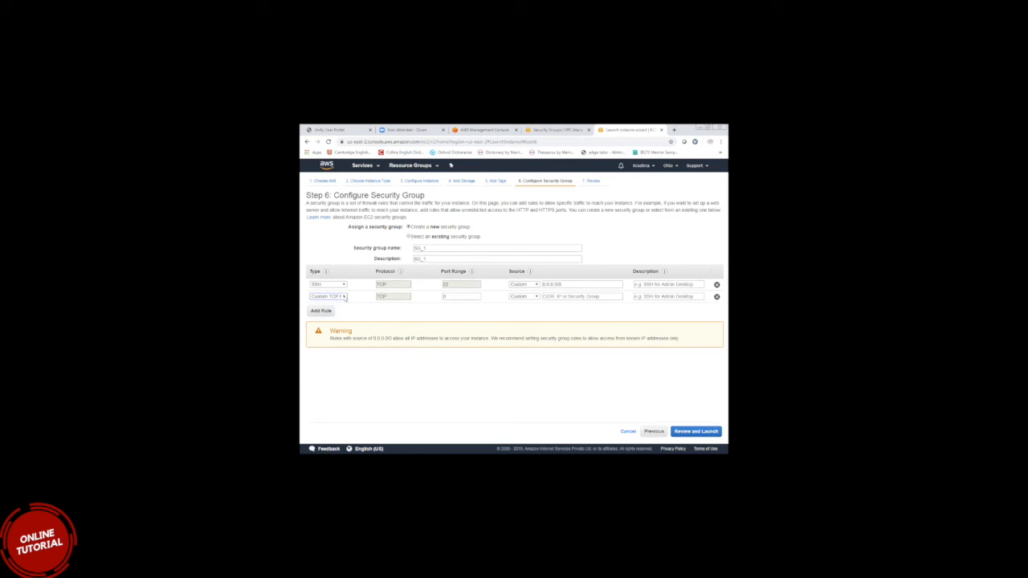
click(343, 296)
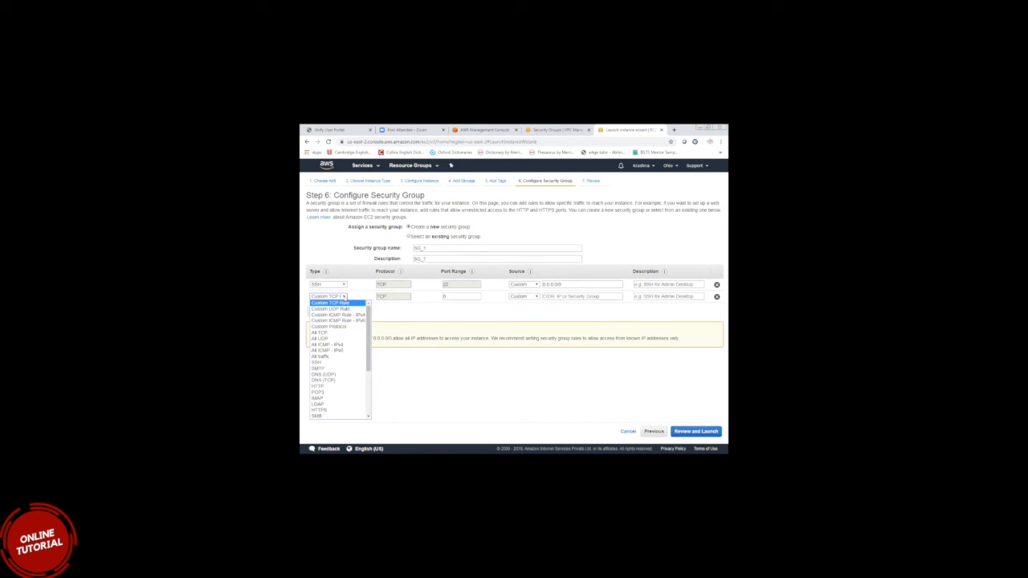
key(h)
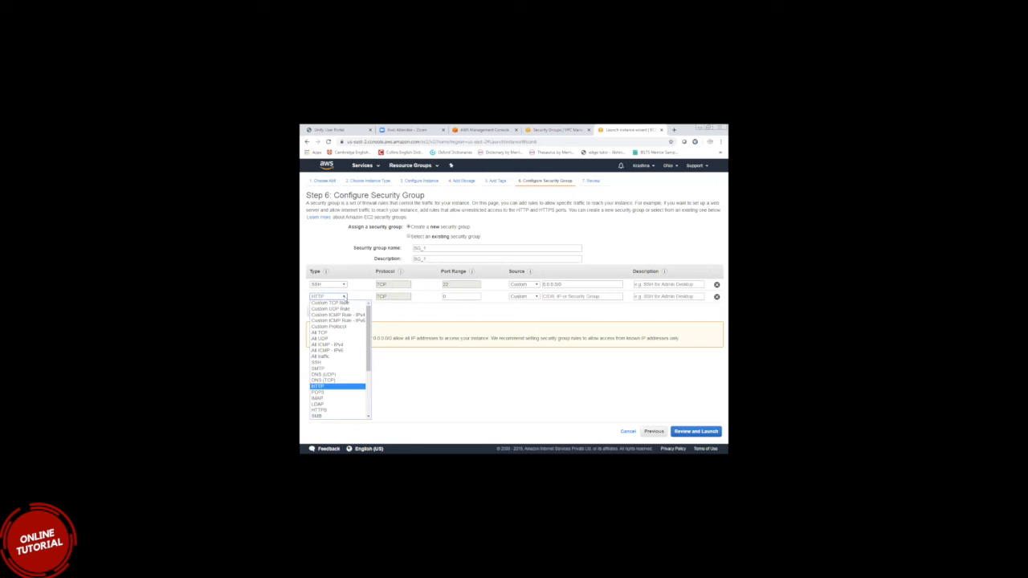
key(Return)
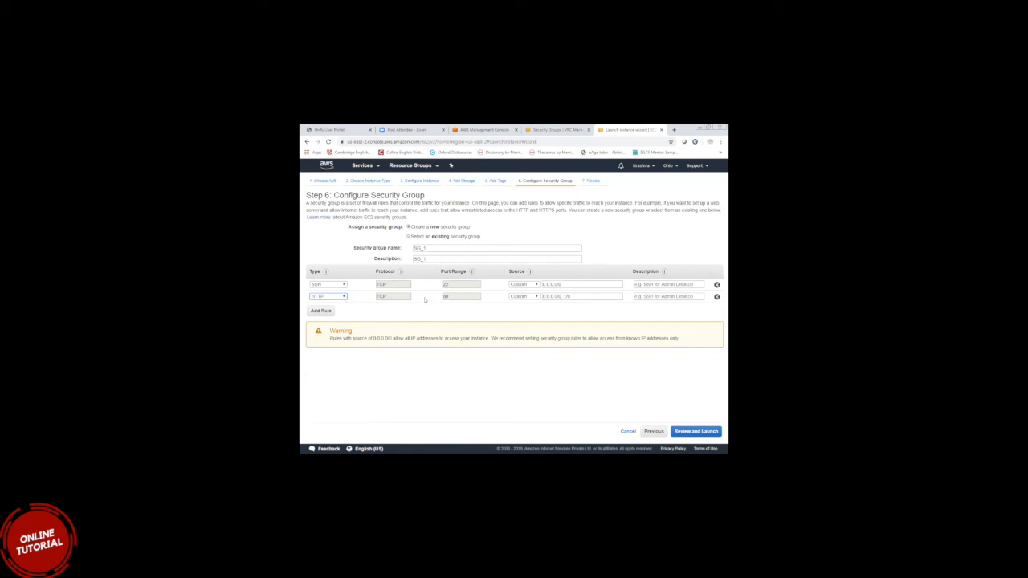
Step: Add an HTTPS rule to the security group and check the port ranges of the HTTP and HTTPS rules
click(321, 311)
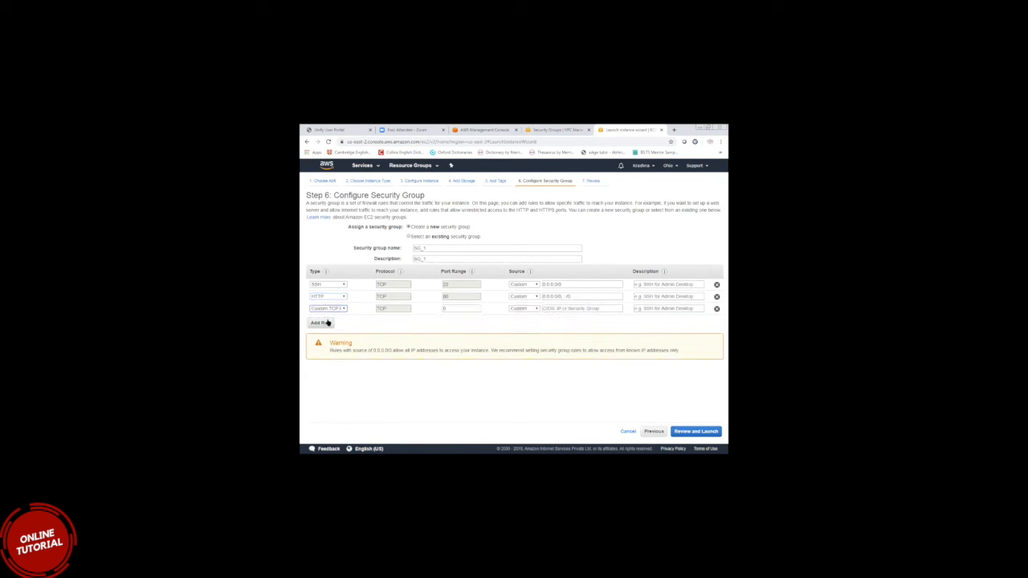
click(345, 310)
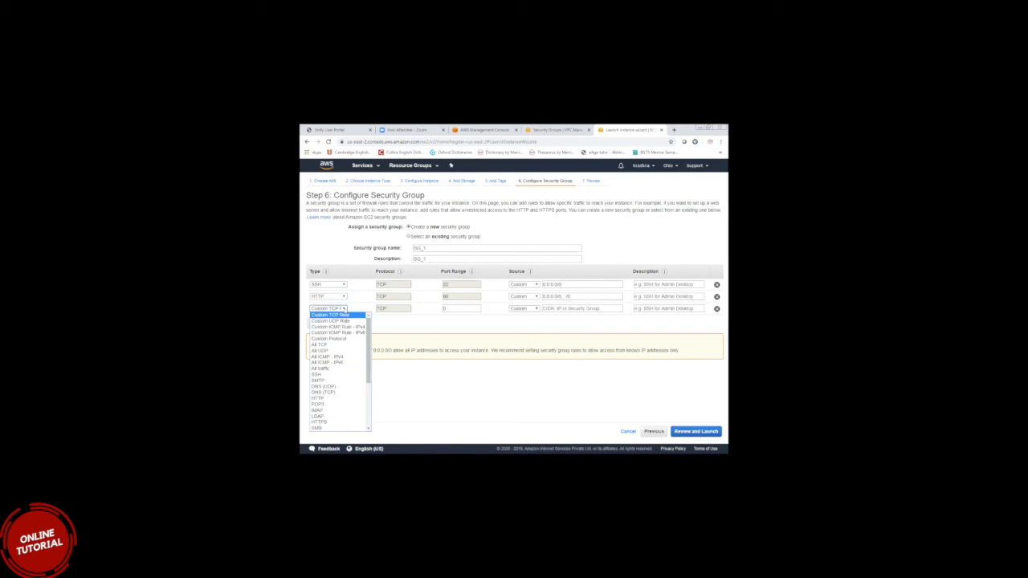
key(h)
key(Down)
key(Down)
key(Down)
key(Down)
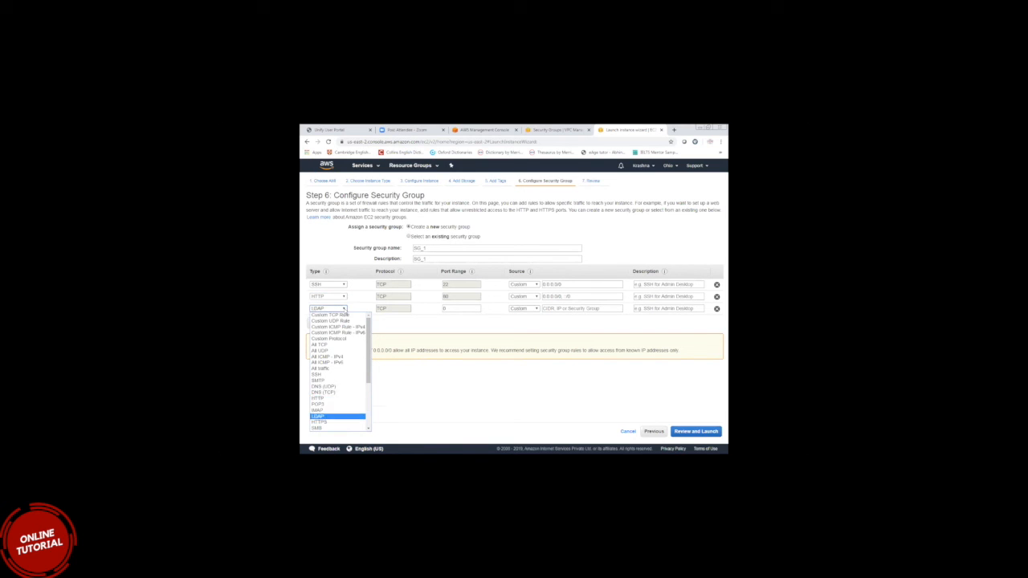
key(Return)
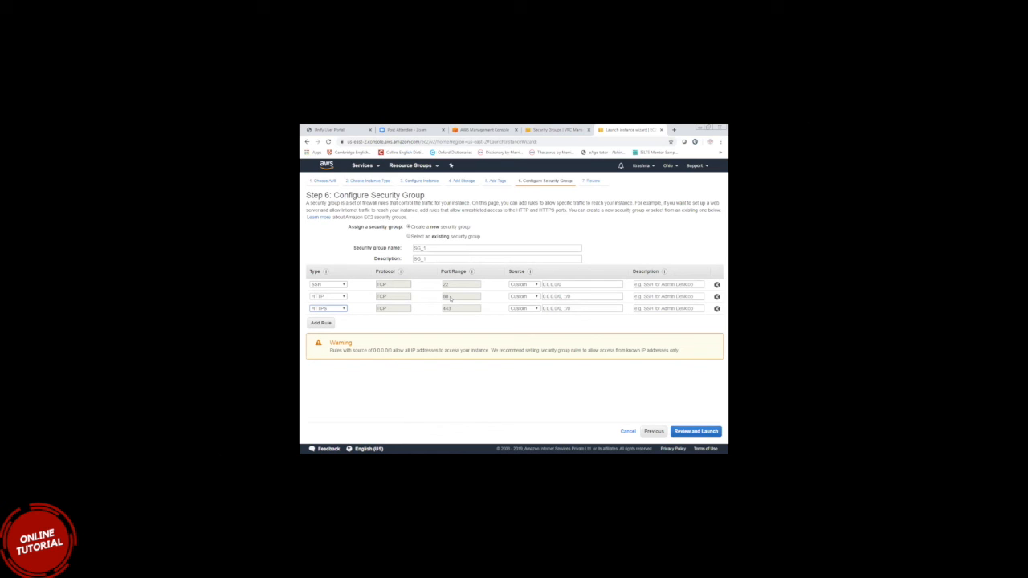
double_click(444, 298)
double_click(446, 308)
click(430, 323)
Step: Review the instance's launch configuration and proceed with the launch to the key pair choice
click(697, 431)
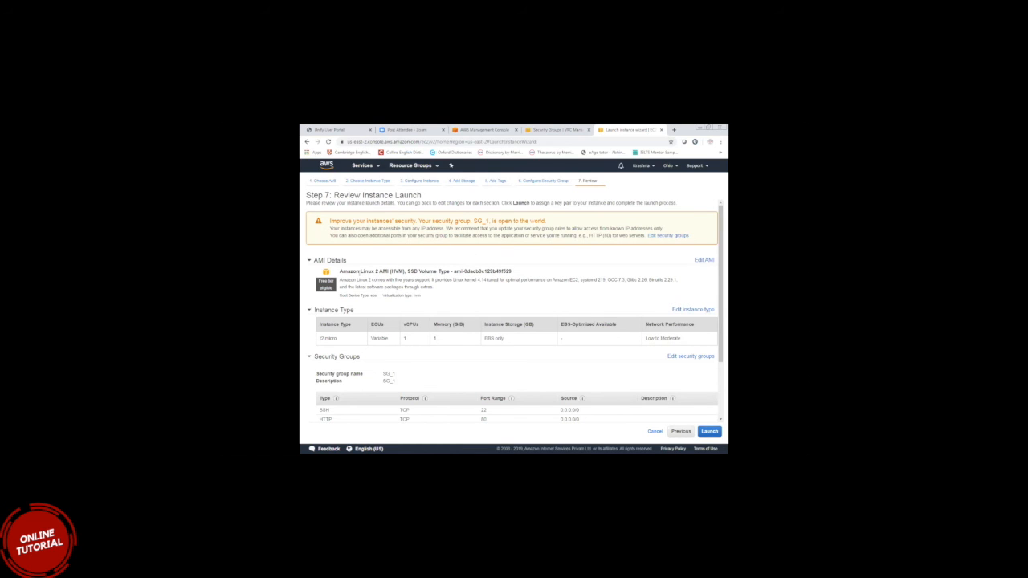
scroll(498, 334, down, 1)
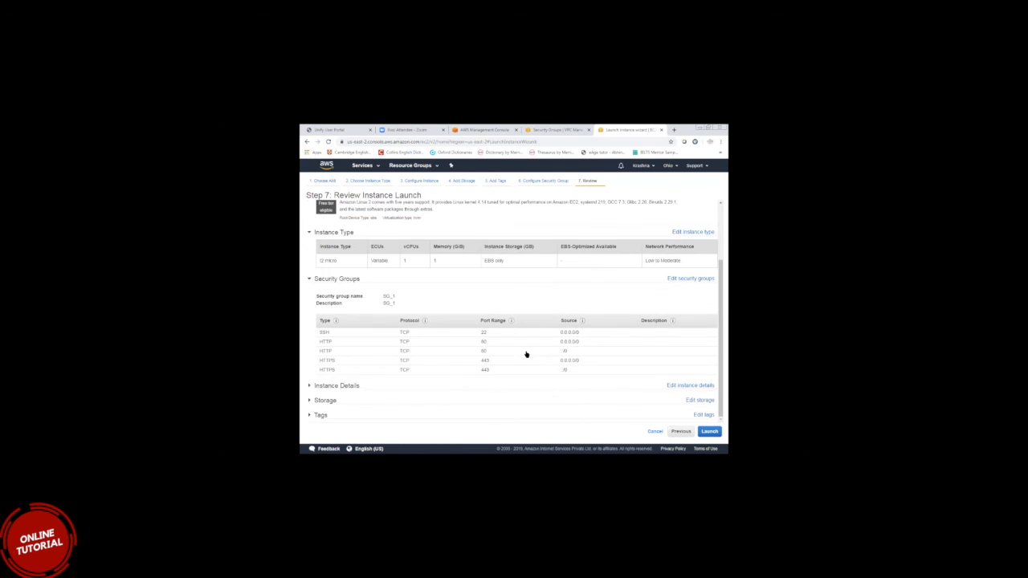
click(708, 432)
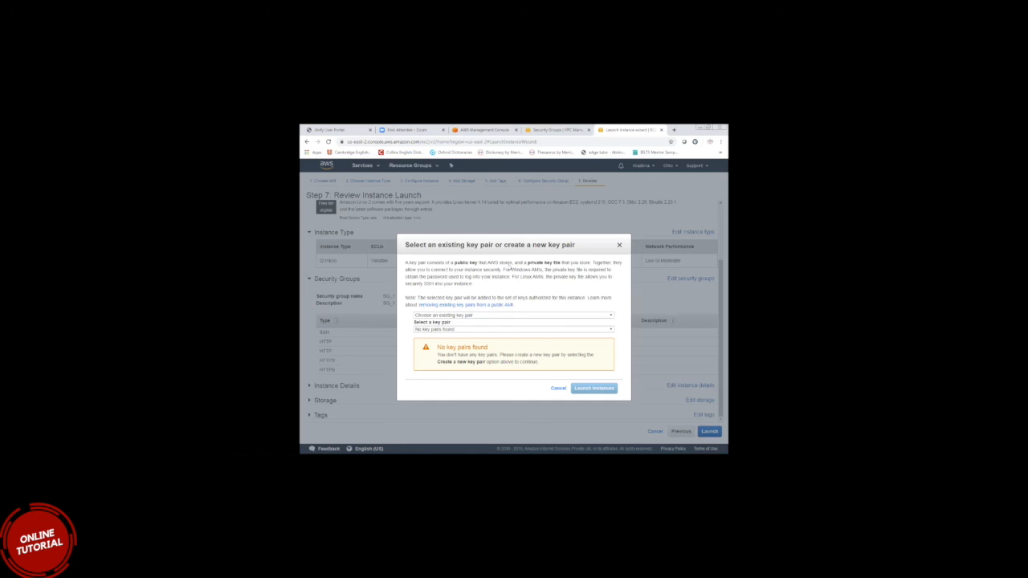
Step: Check for existing key pairs, then create a new key pair named KP10 and download its private key file
click(610, 329)
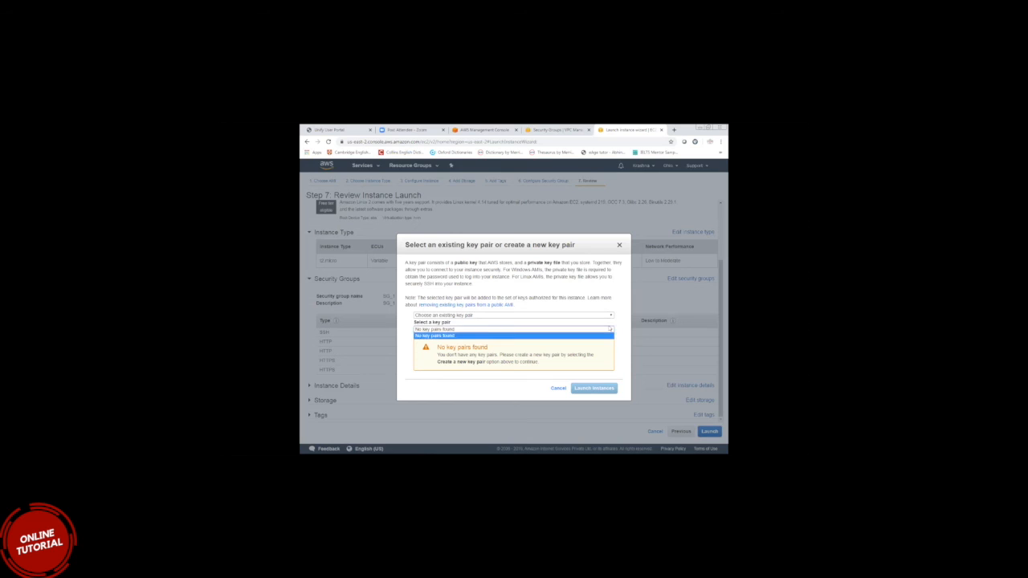
click(610, 329)
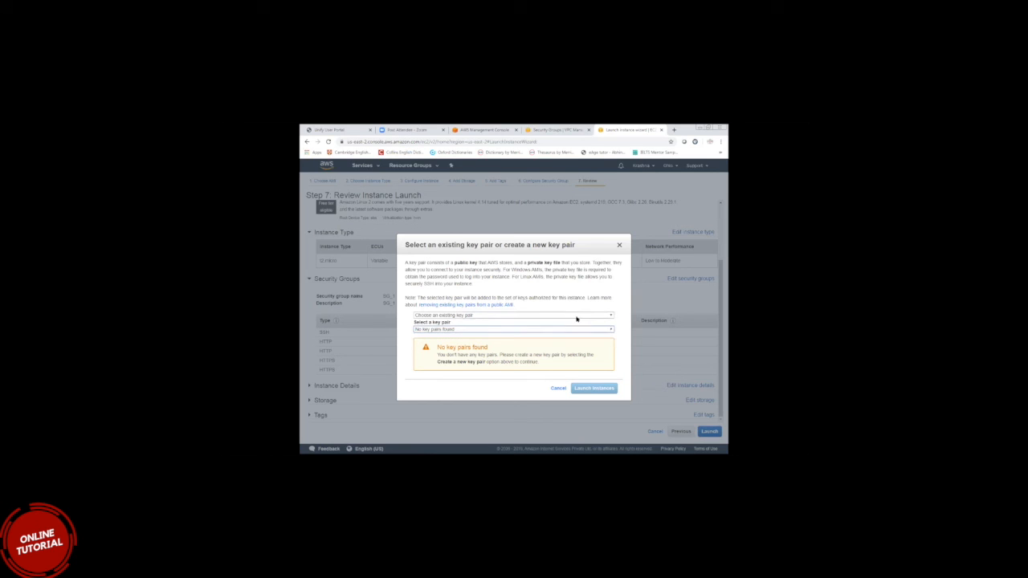
click(576, 318)
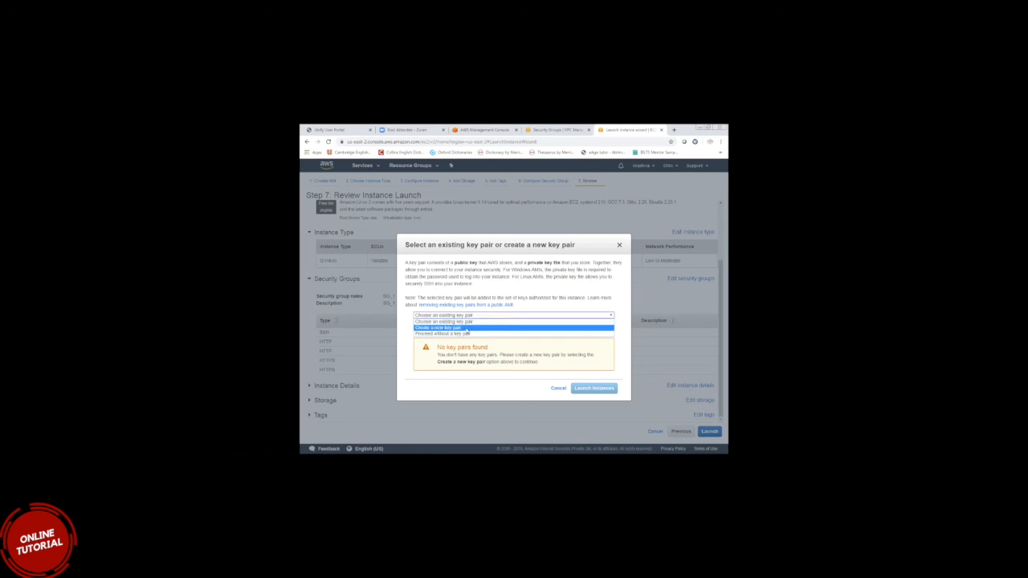
click(465, 328)
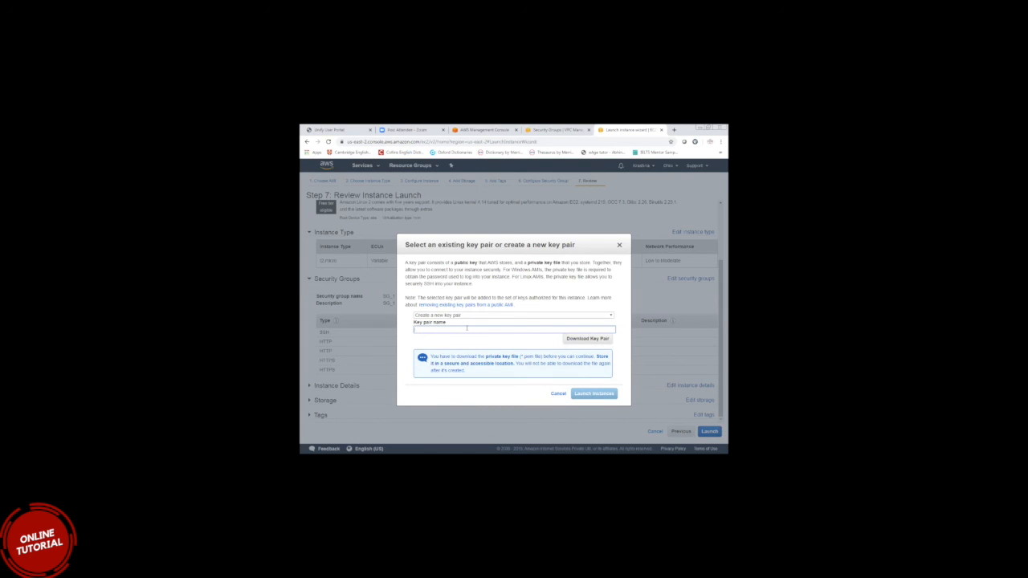
text(KP10)
click(575, 341)
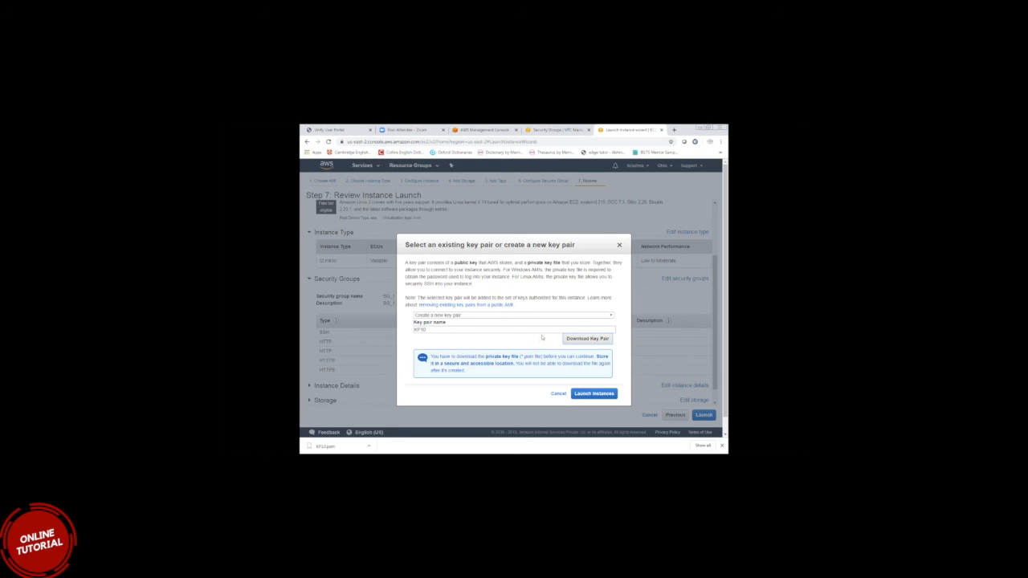
Step: Launch the instance with the new key pair and display the list of instances
click(594, 393)
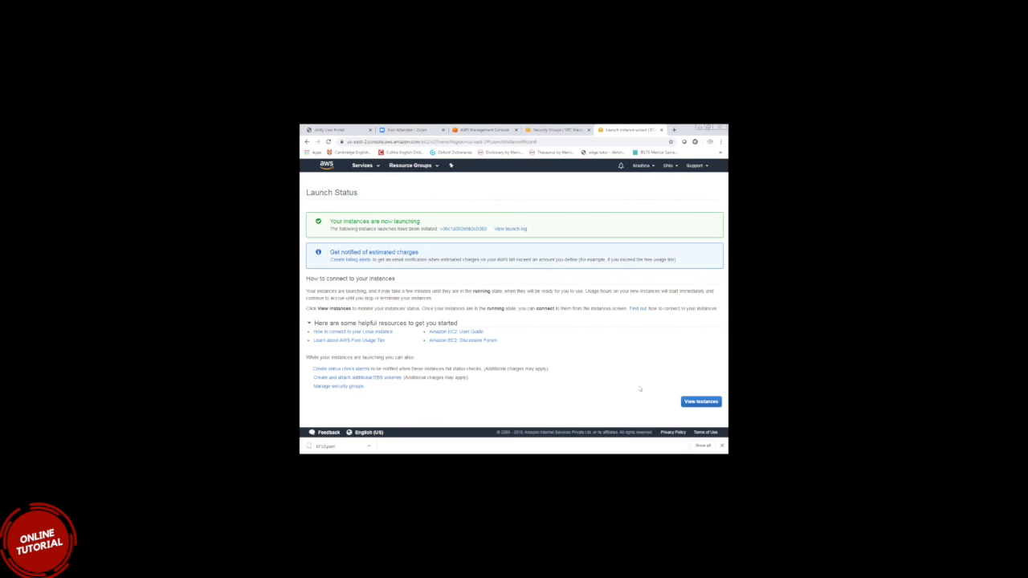
click(690, 401)
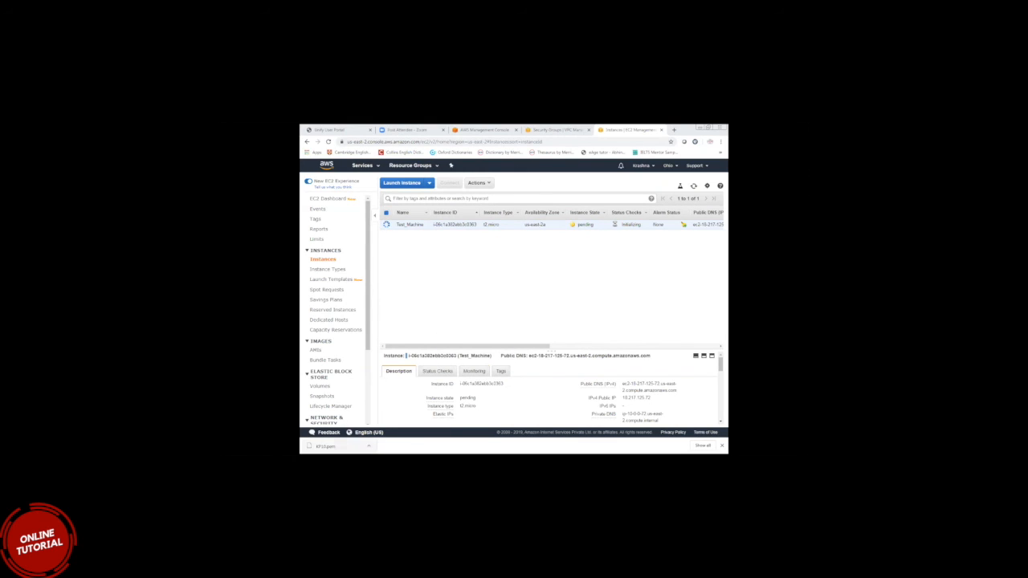
key(super)
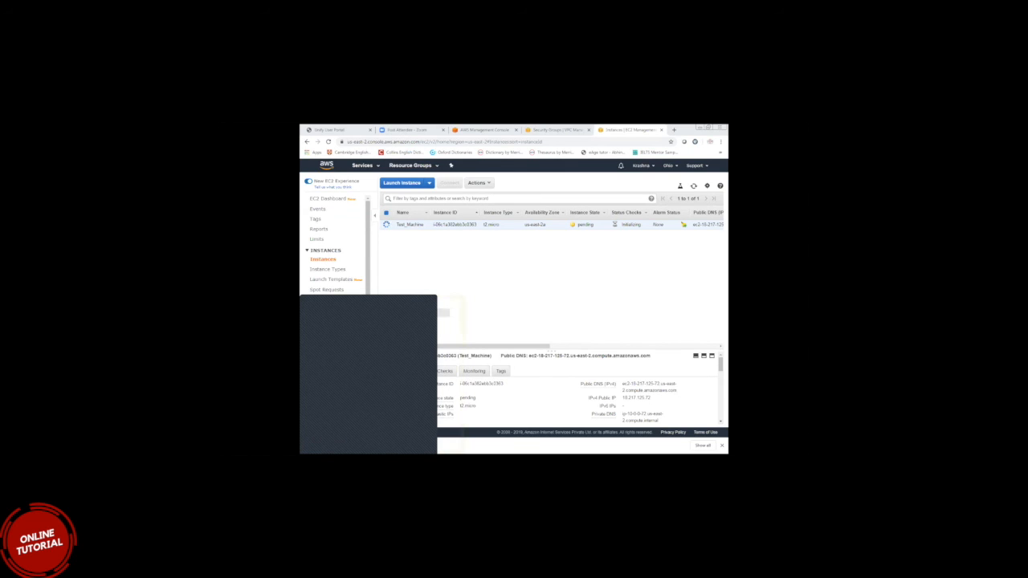
click(330, 334)
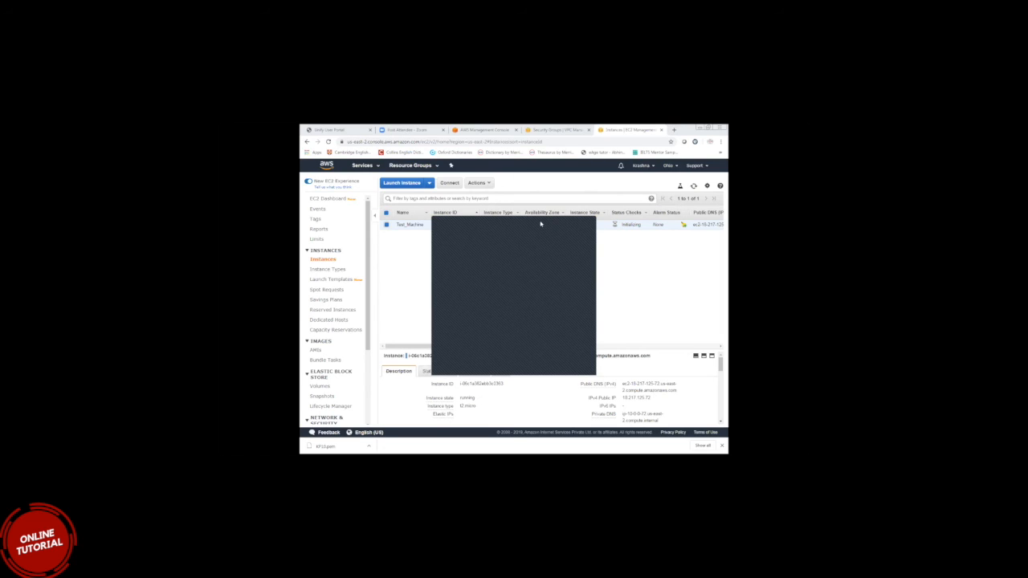
drag(540, 224, 551, 224)
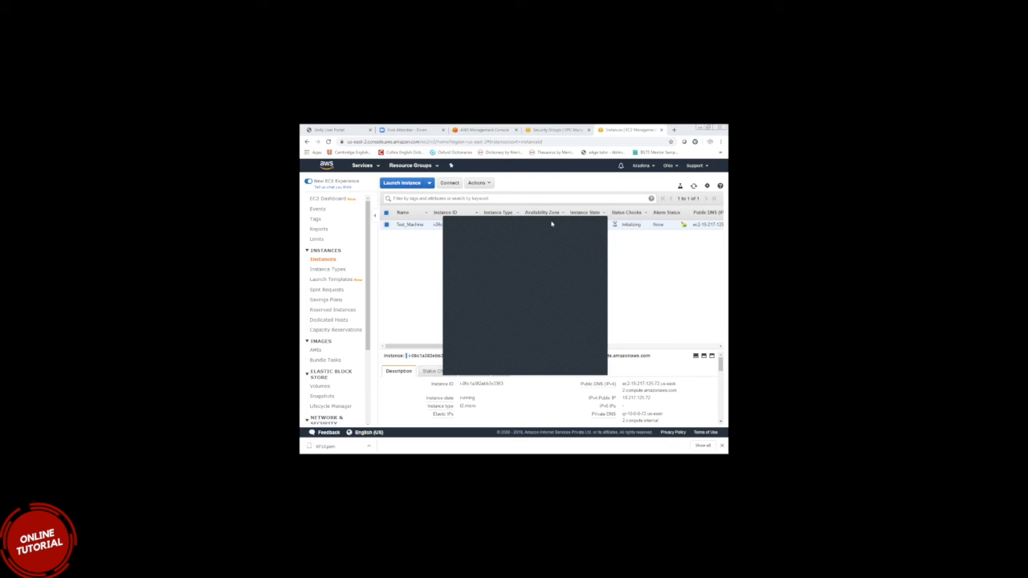
drag(551, 224, 556, 240)
click(606, 238)
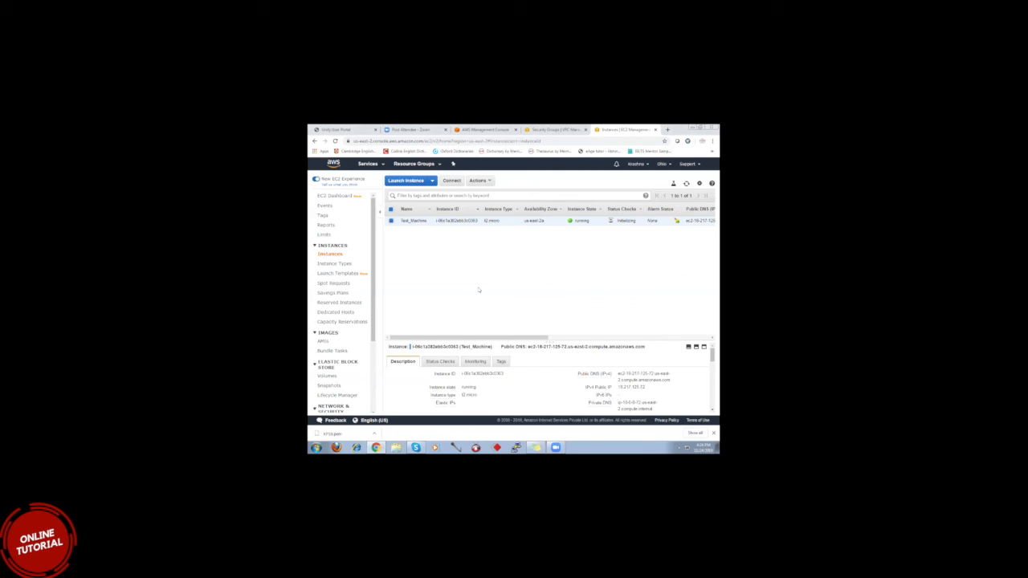
Step: Leave the browser for the desktop and open the PuTTYgen key generator
click(693, 127)
right_click(414, 264)
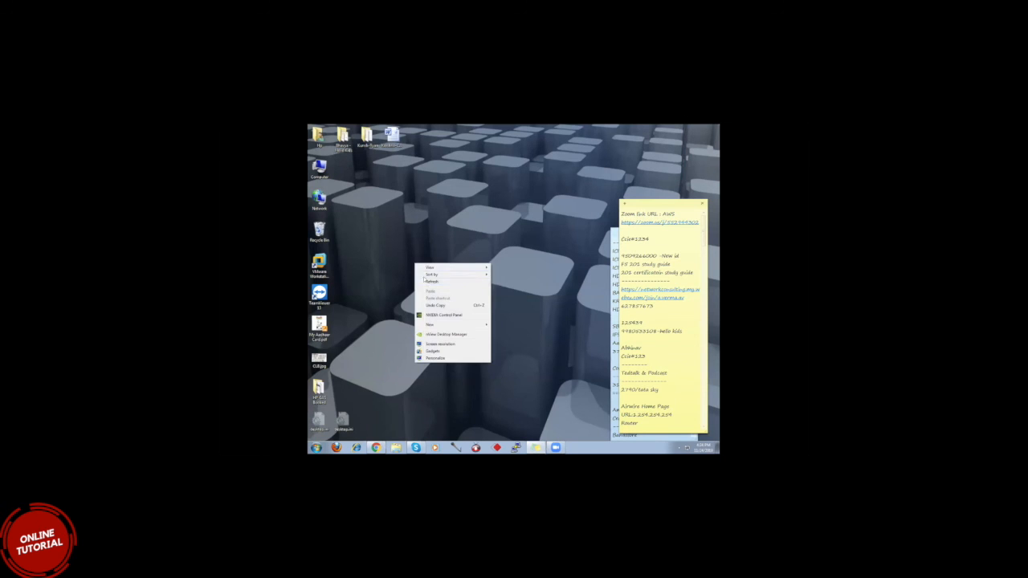
click(428, 282)
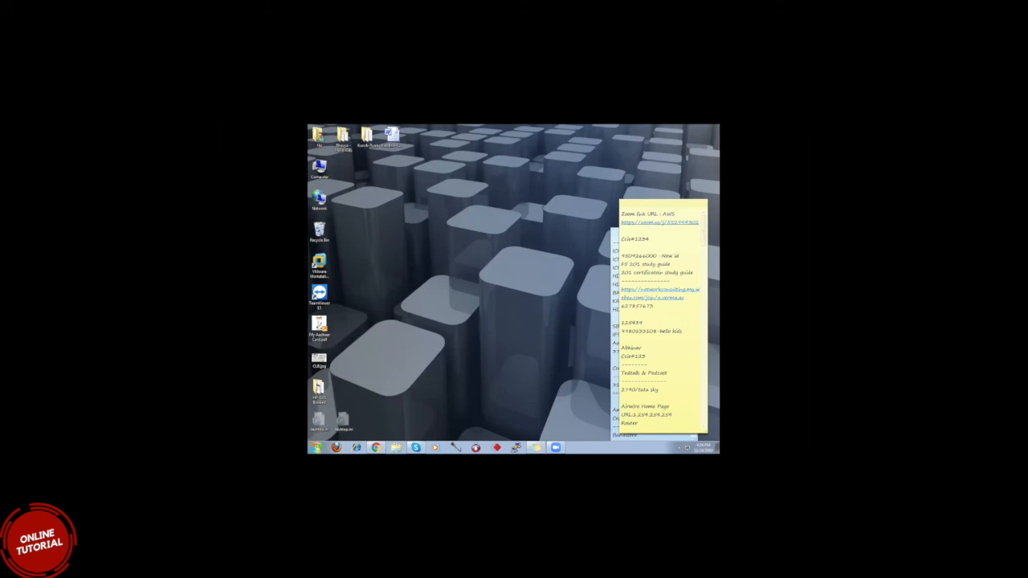
click(318, 448)
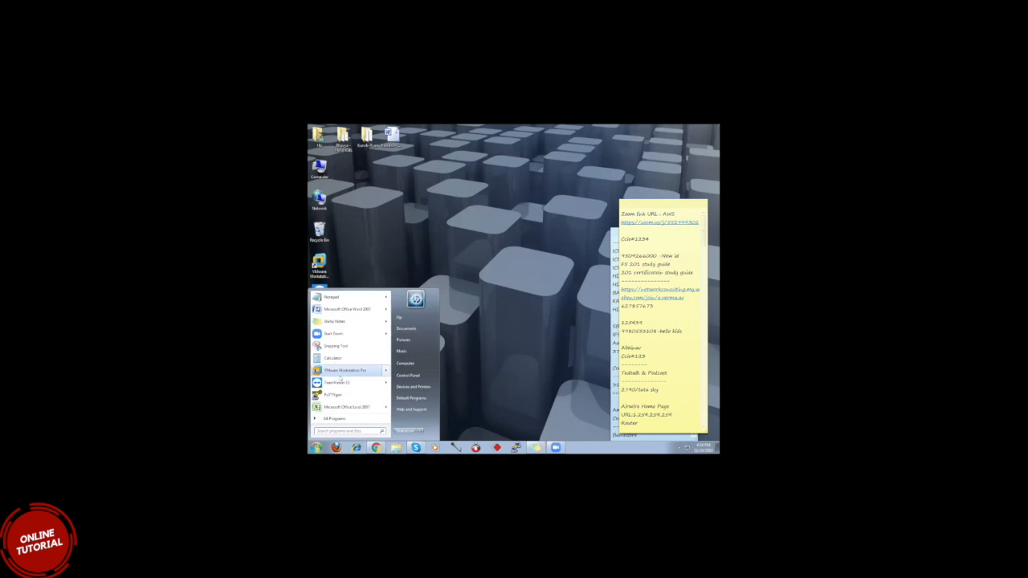
text(putty)
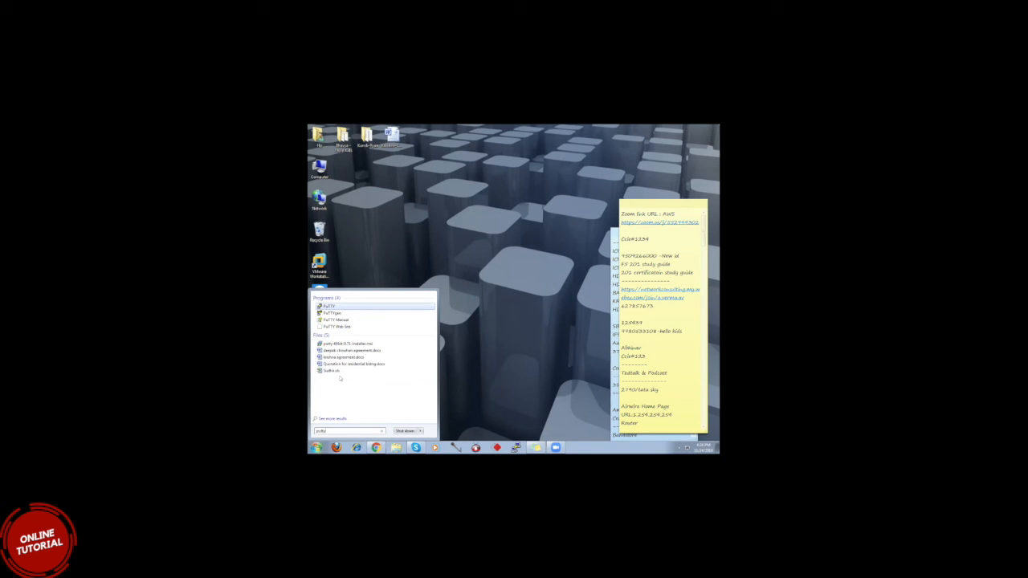
key(Down)
key(Return)
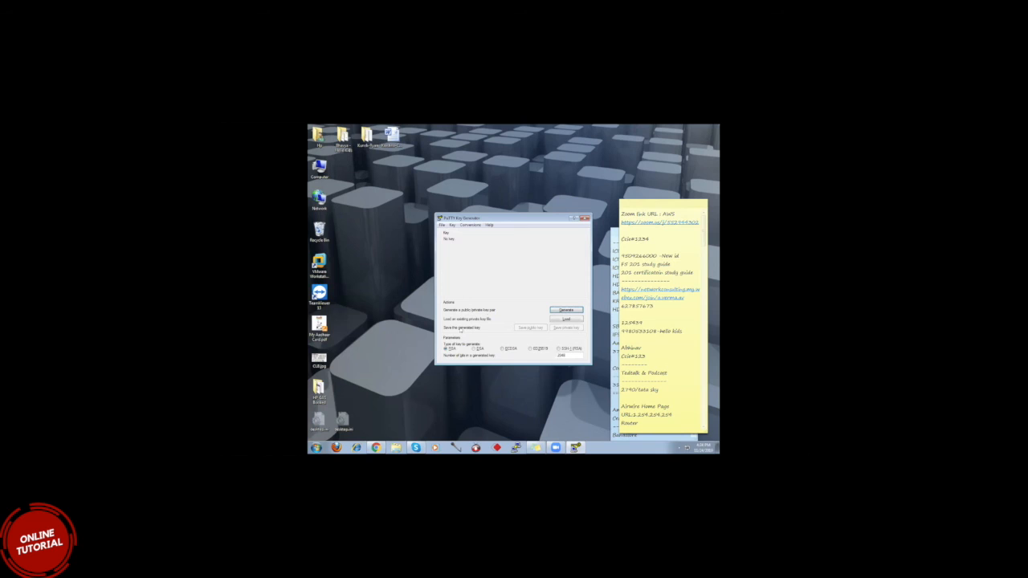
Step: Generate an RSA key pair in PuTTYgen and hide the sticky notes on the desktop
click(572, 311)
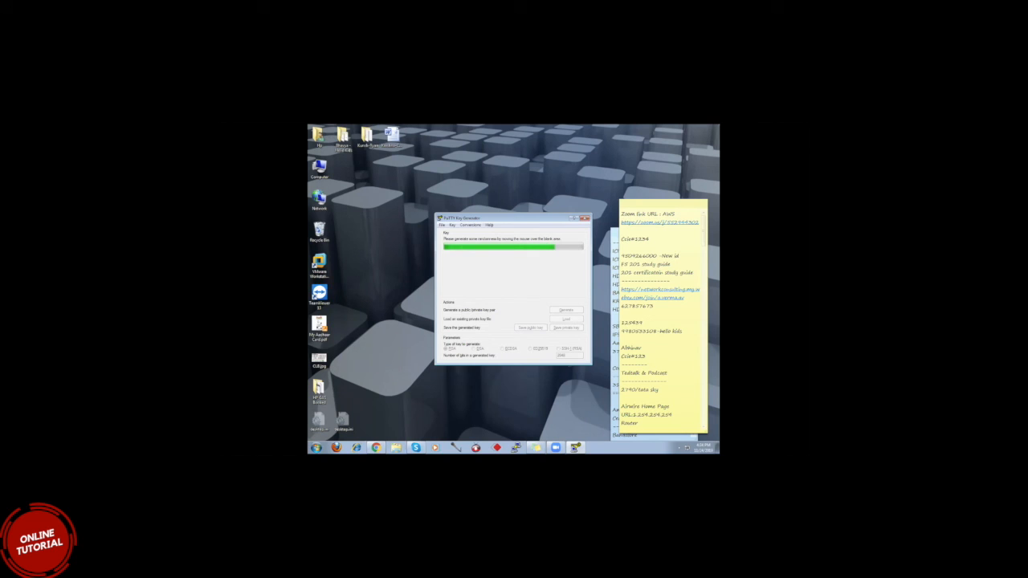
click(622, 244)
click(537, 448)
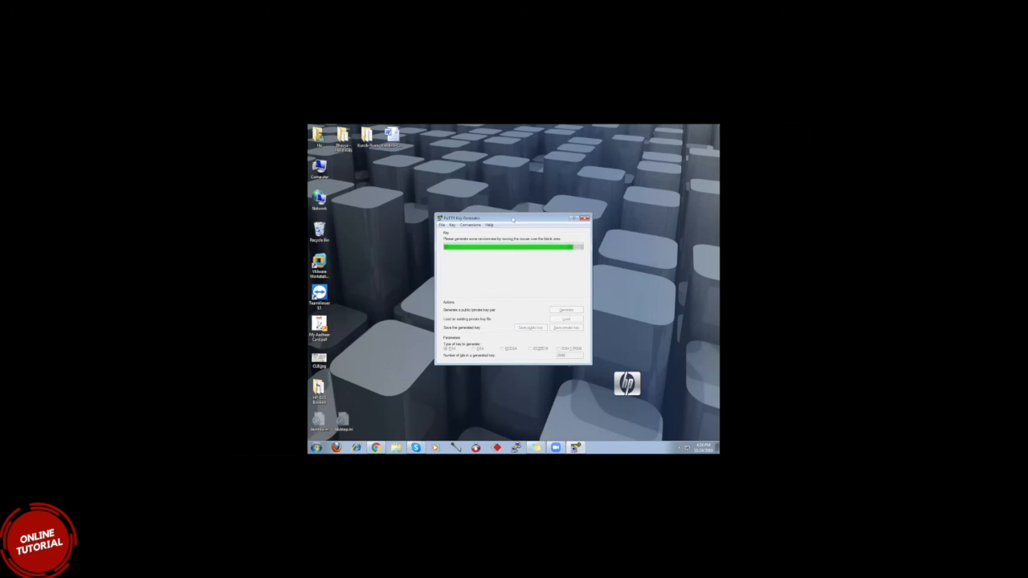
drag(513, 220, 511, 221)
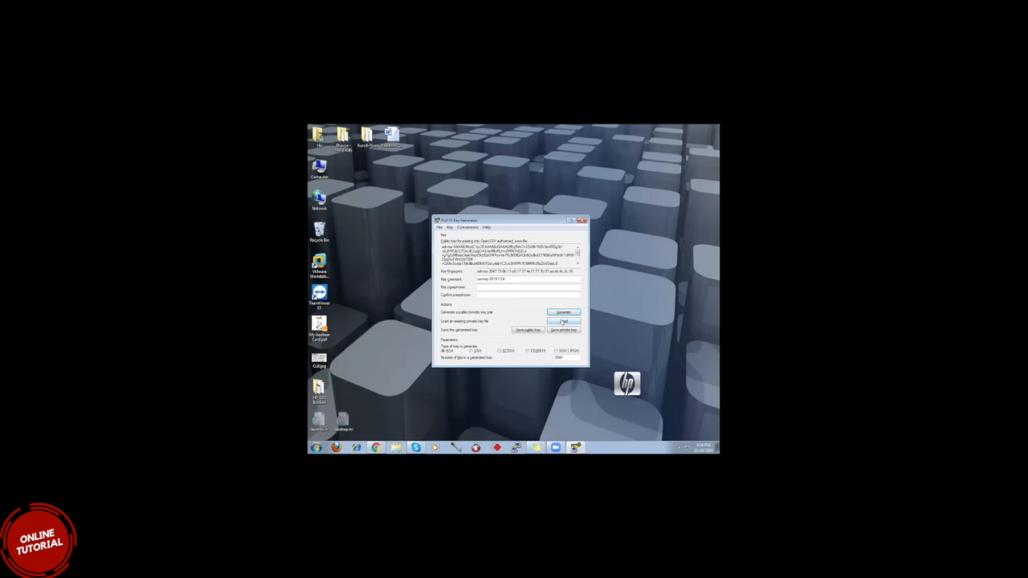
Step: Start loading an existing private key file and browse to the Downloads folder
click(563, 321)
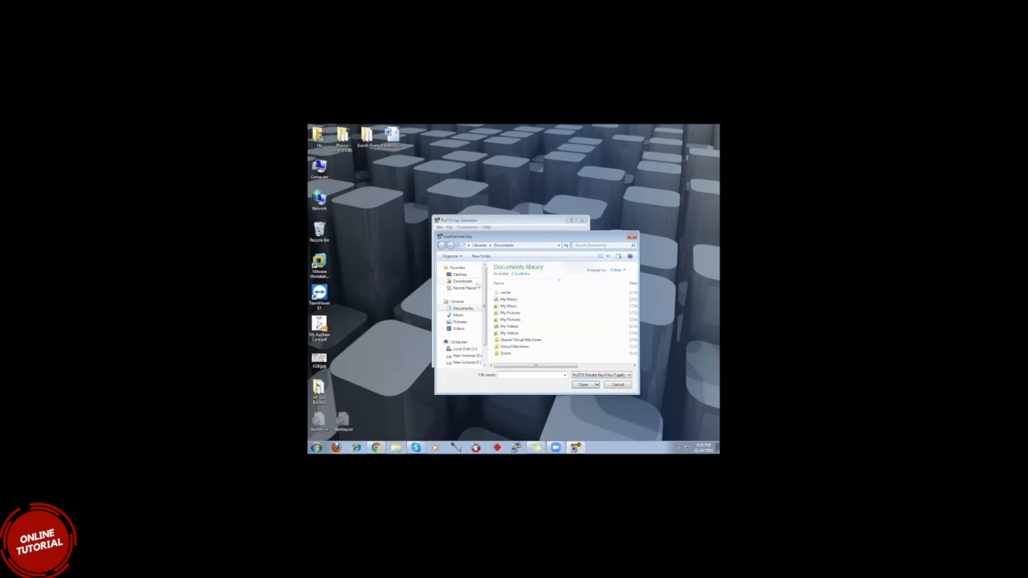
click(461, 275)
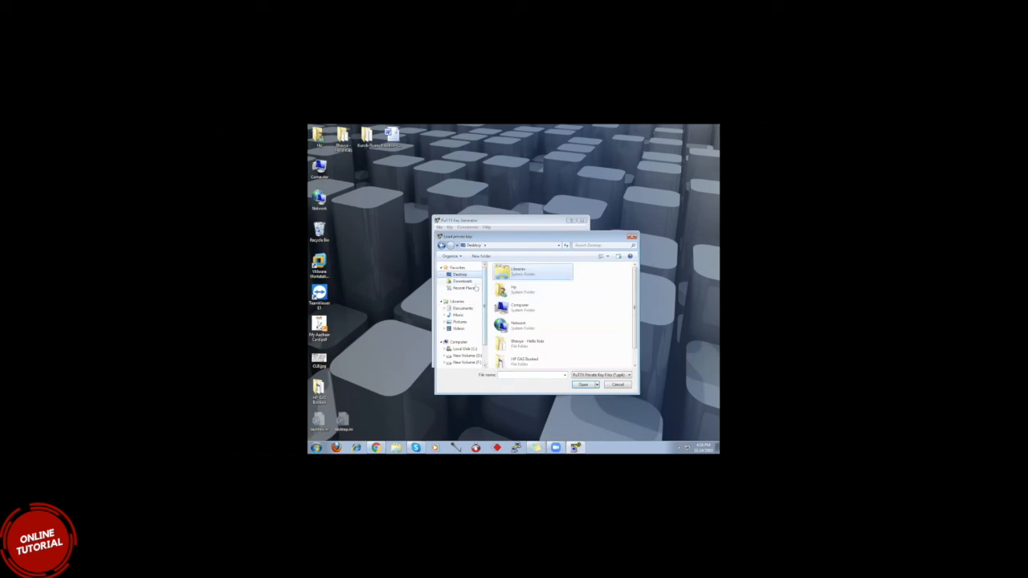
click(469, 282)
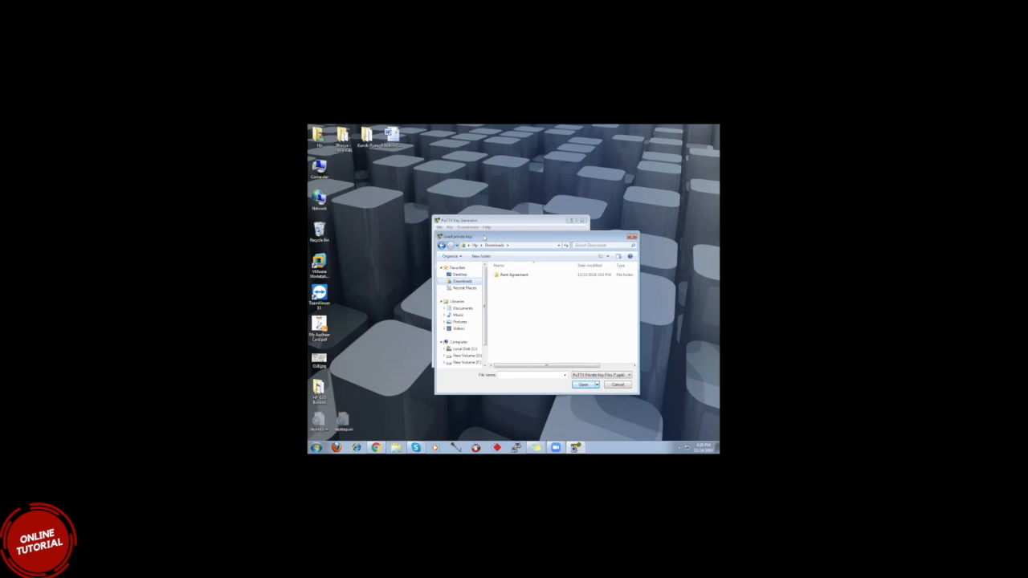
drag(483, 237, 561, 256)
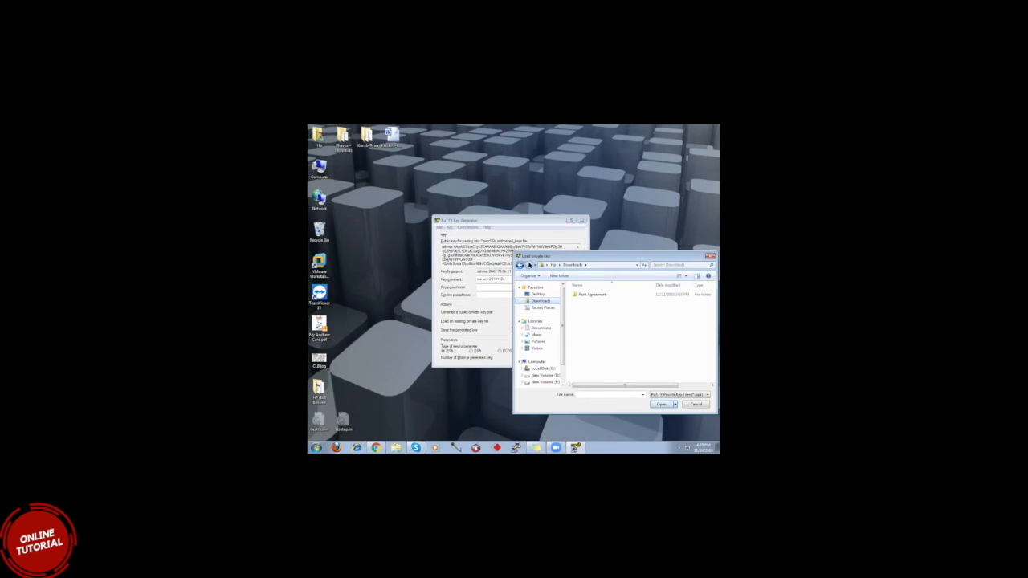
drag(534, 256, 530, 255)
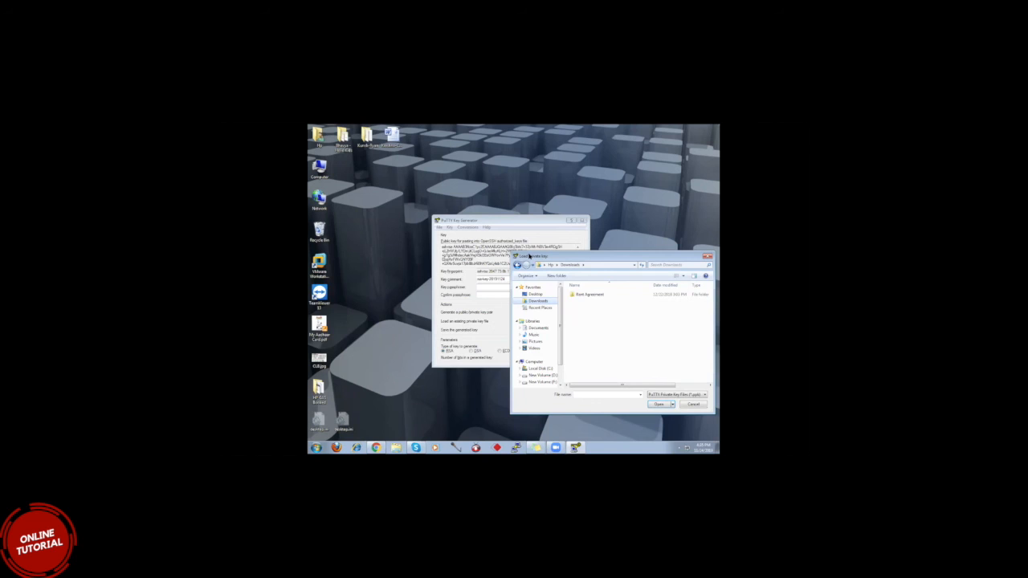
drag(530, 255, 437, 243)
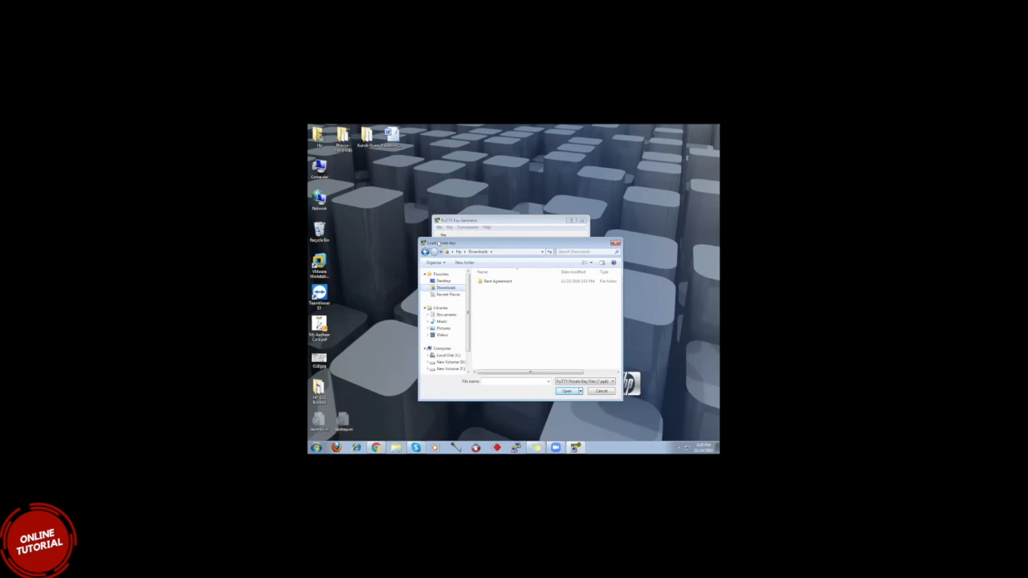
Step: List all file types in the Downloads folder and load the private key file KP10.pem into PuTTYgen
click(610, 382)
click(595, 392)
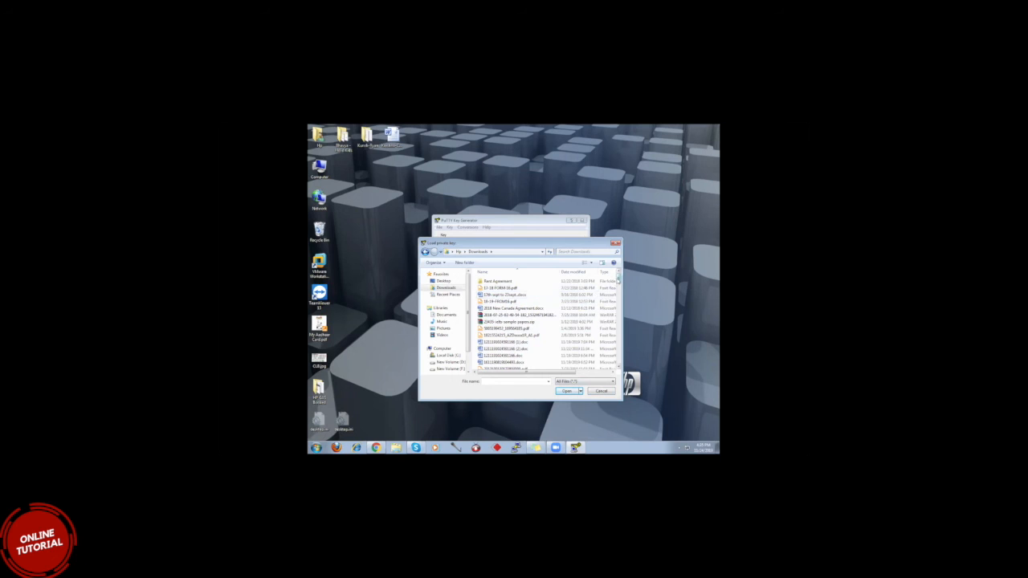
drag(618, 276, 617, 360)
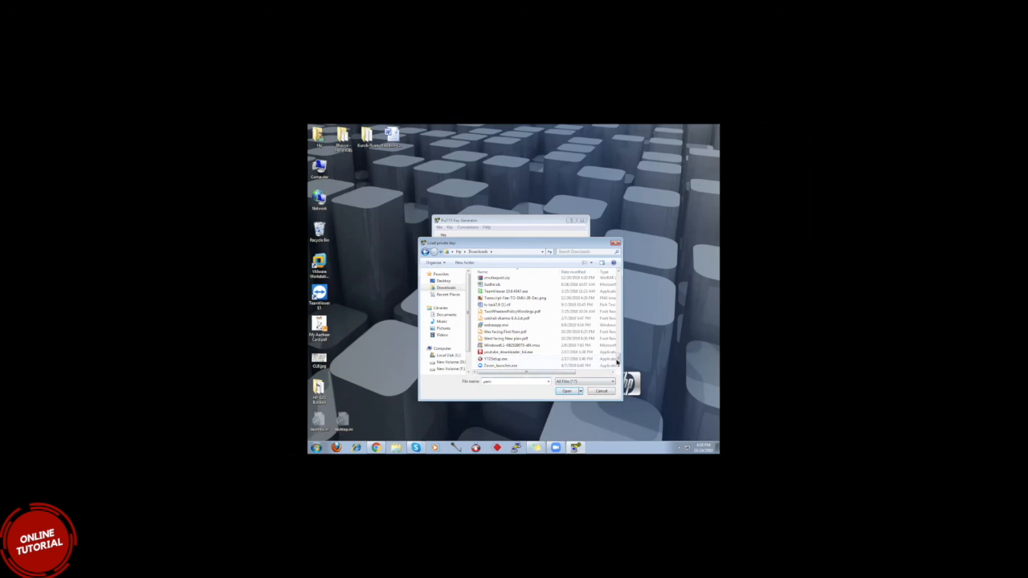
drag(618, 361, 612, 259)
click(518, 302)
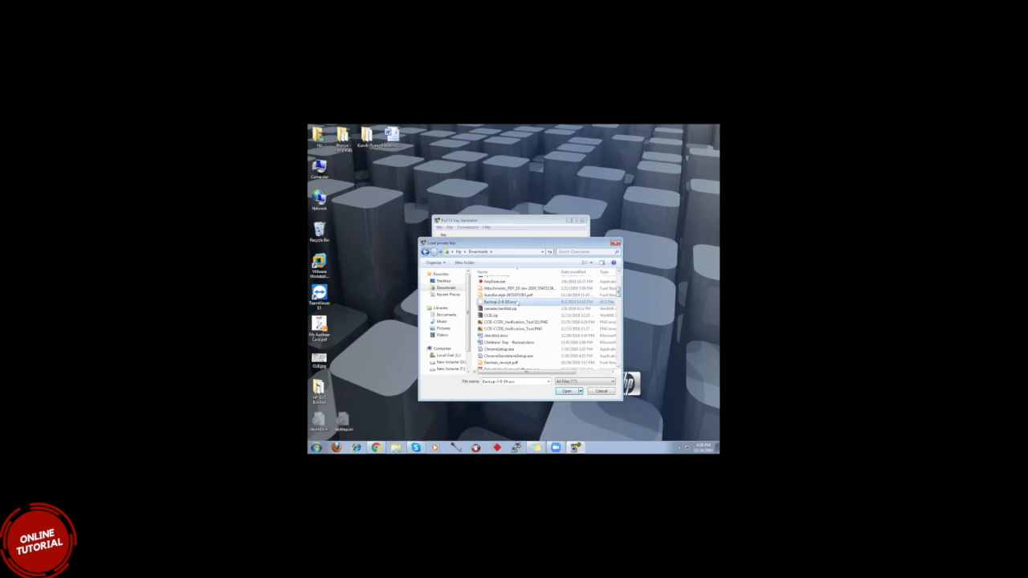
key(k)
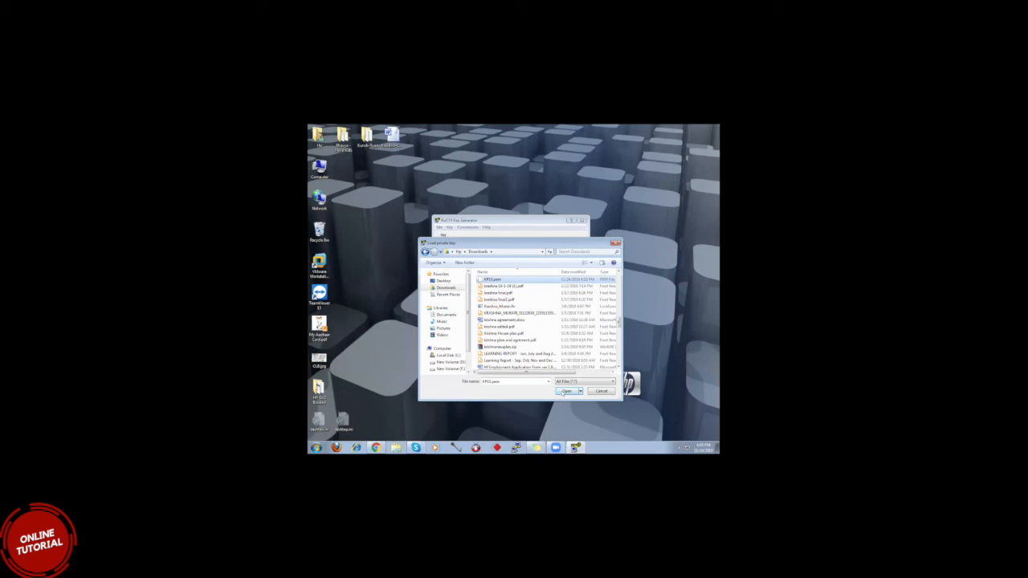
click(565, 391)
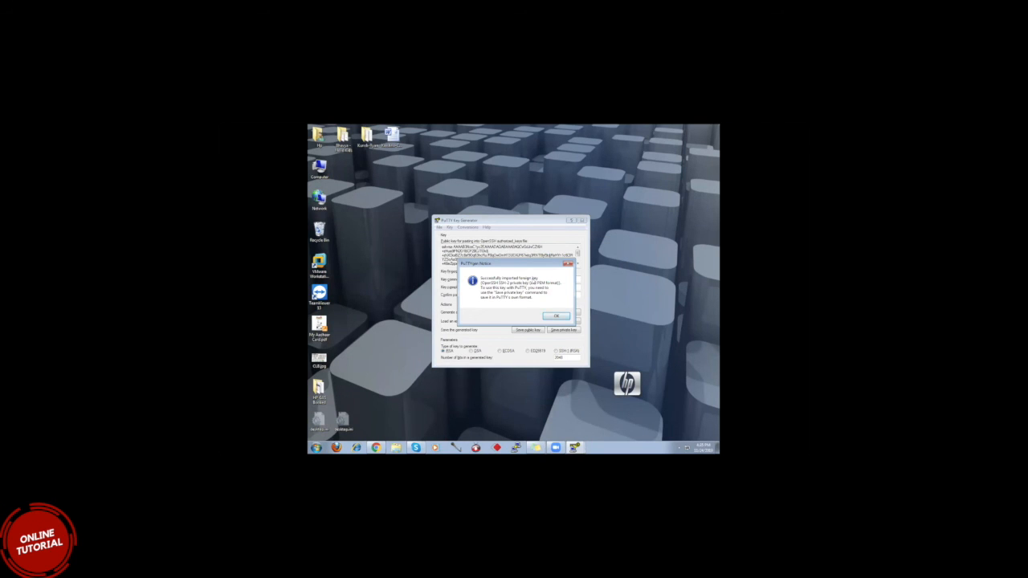
click(556, 317)
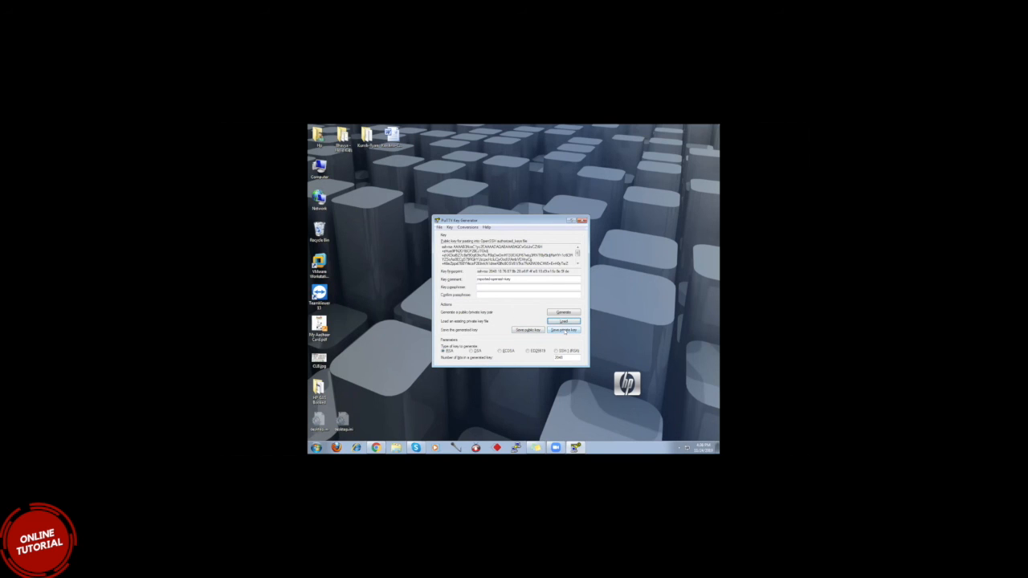
Step: Start saving the imported private key without a passphrase, with Downloads as folder and PuTTY Private Key Files (*.ppk) as type
click(566, 331)
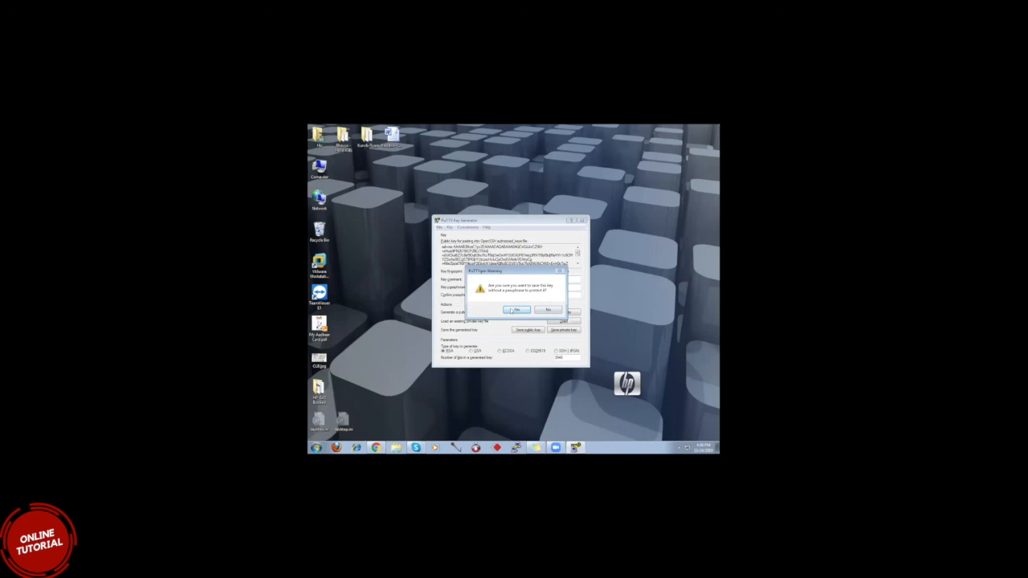
click(513, 310)
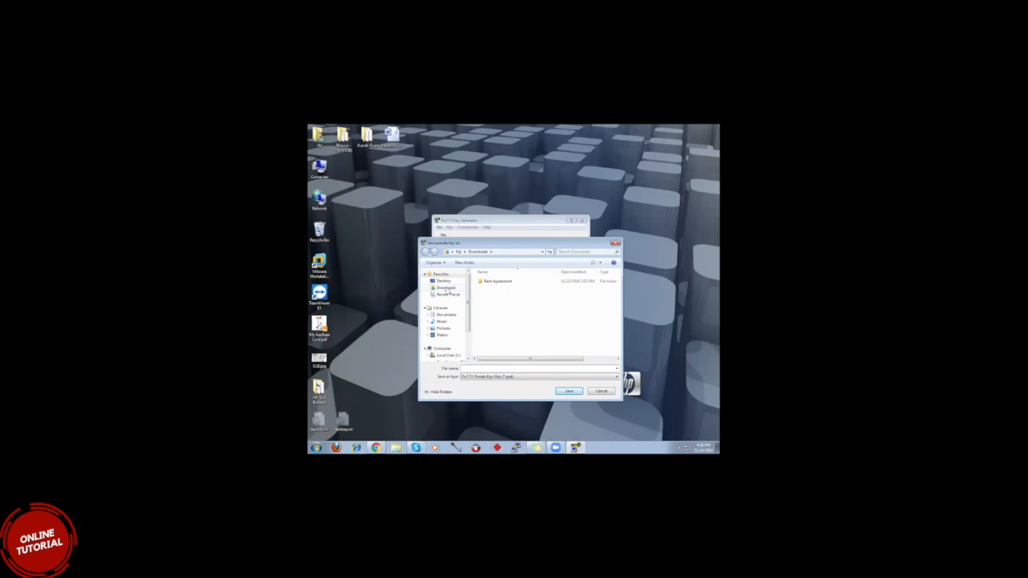
click(446, 288)
click(518, 376)
click(495, 319)
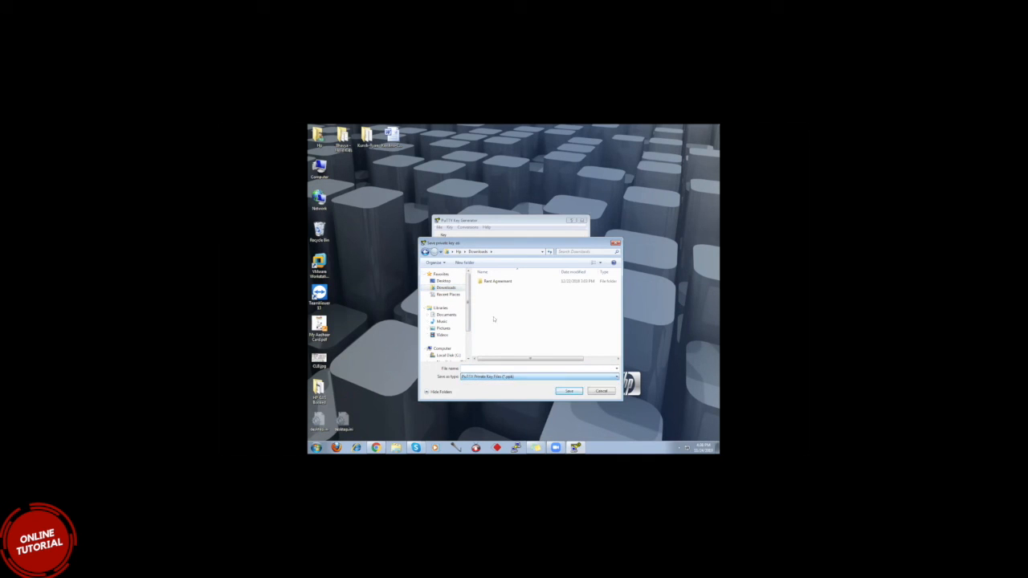
Step: Name the private key file KP10, save it and close PuTTYgen
click(488, 367)
text(KP)
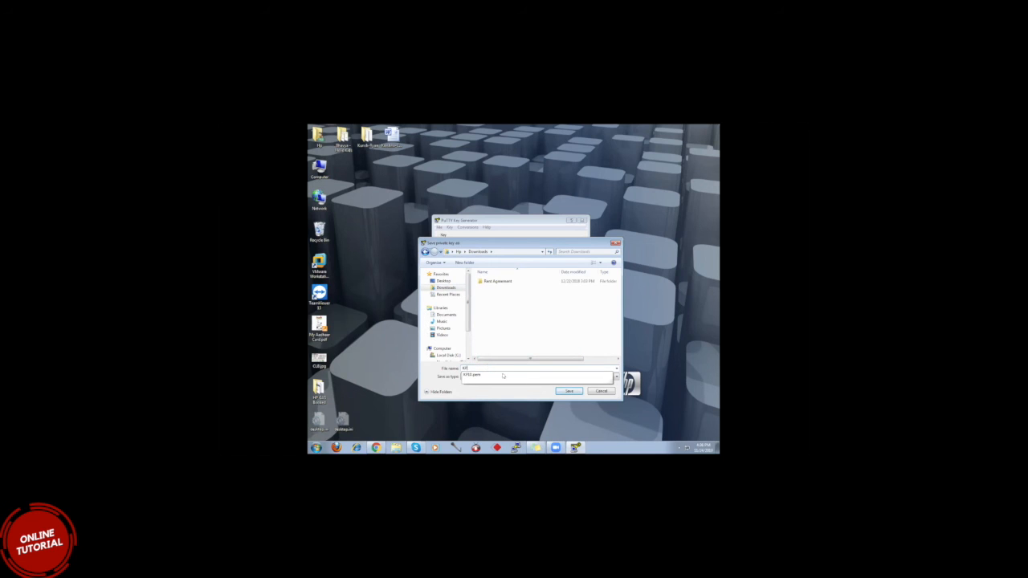
click(489, 377)
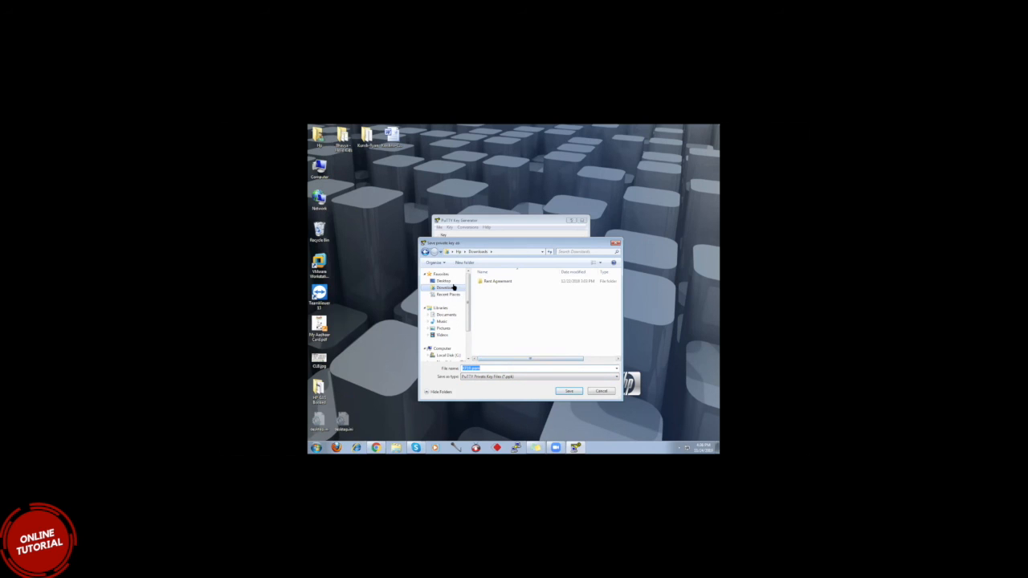
click(484, 369)
key(BackSpace)
key(BackSpace)
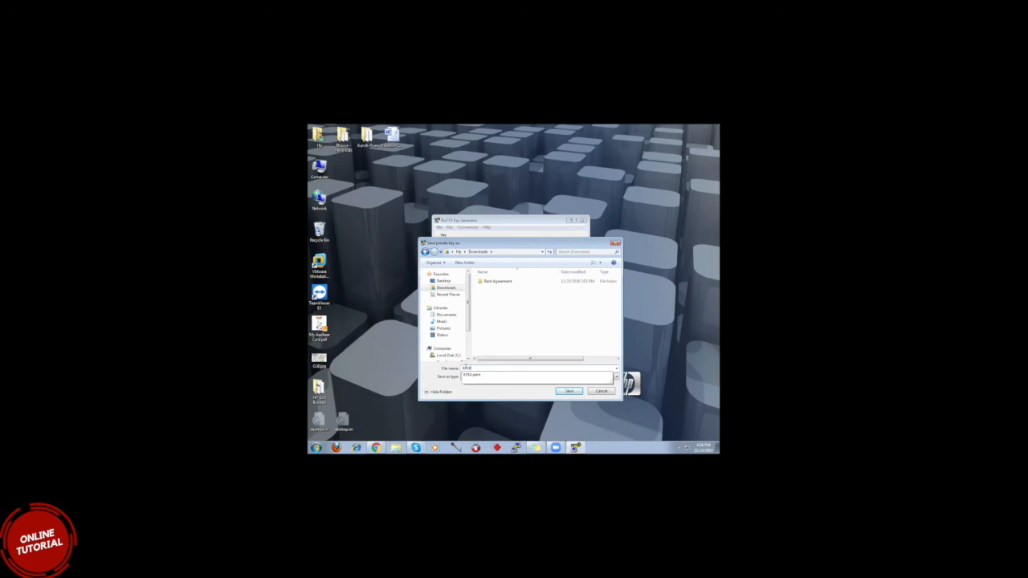
key(Return)
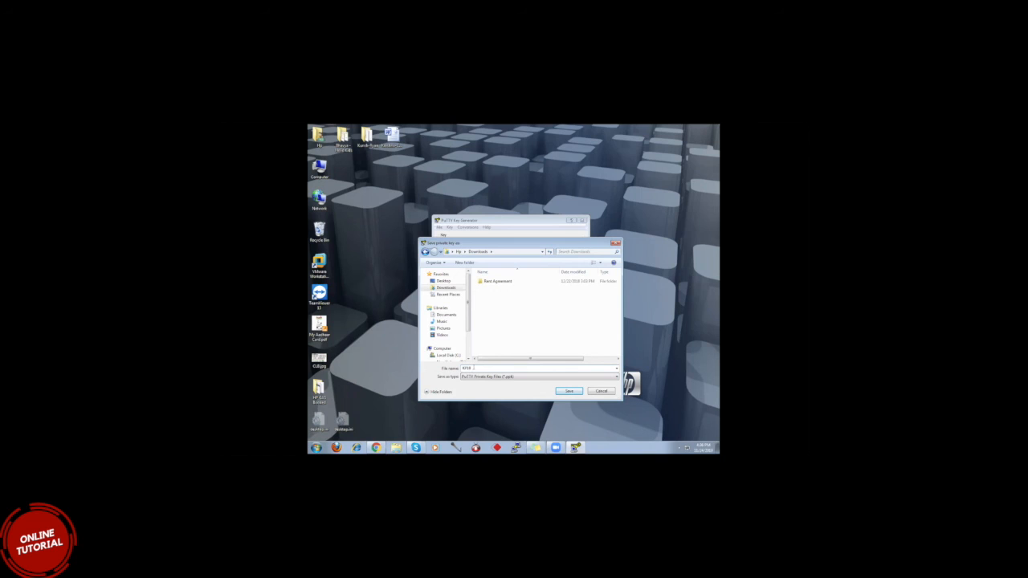
click(560, 391)
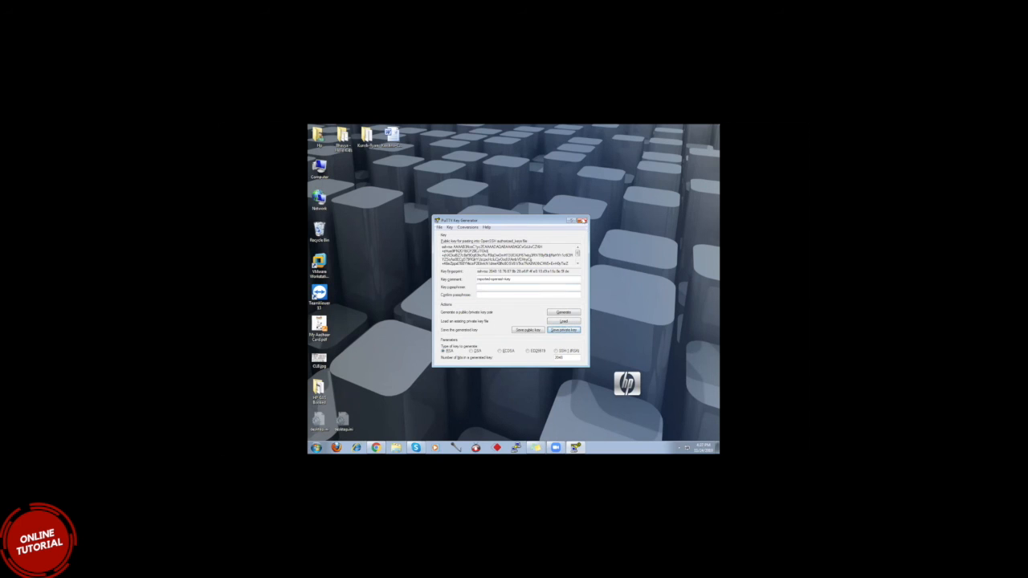
click(582, 220)
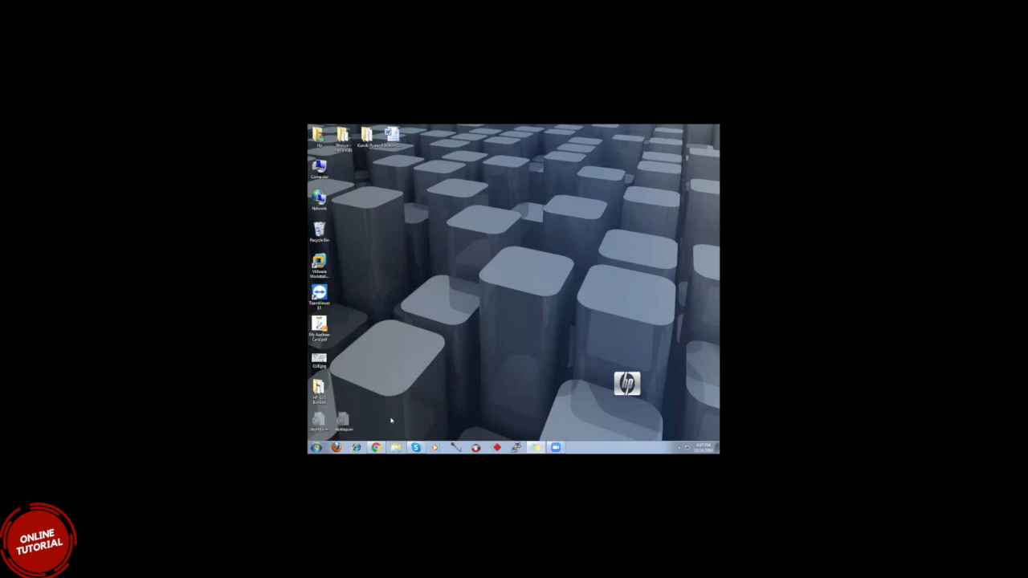
Step: Switch back to the EC2 console in Chrome and select Test_Machine's full public DNS (IPv4) address in its description
mouse_move(375, 448)
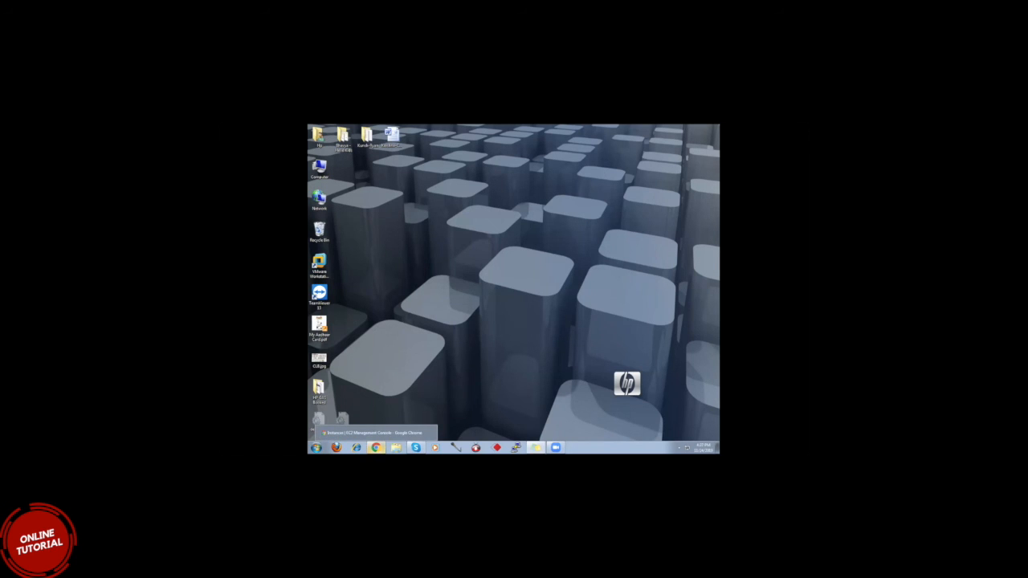
click(372, 433)
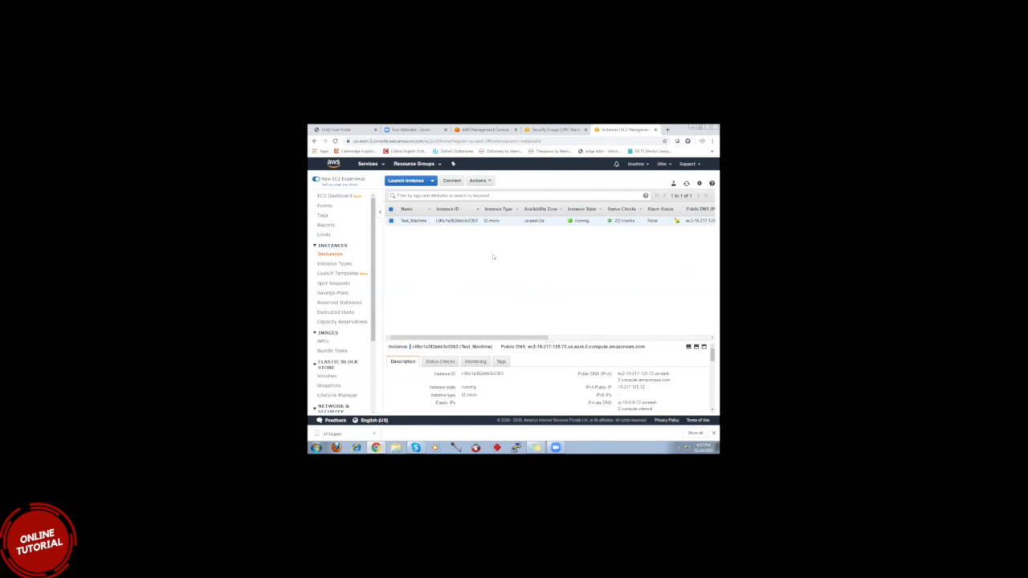
drag(590, 223, 575, 222)
click(408, 363)
drag(712, 354, 713, 350)
drag(578, 375, 671, 374)
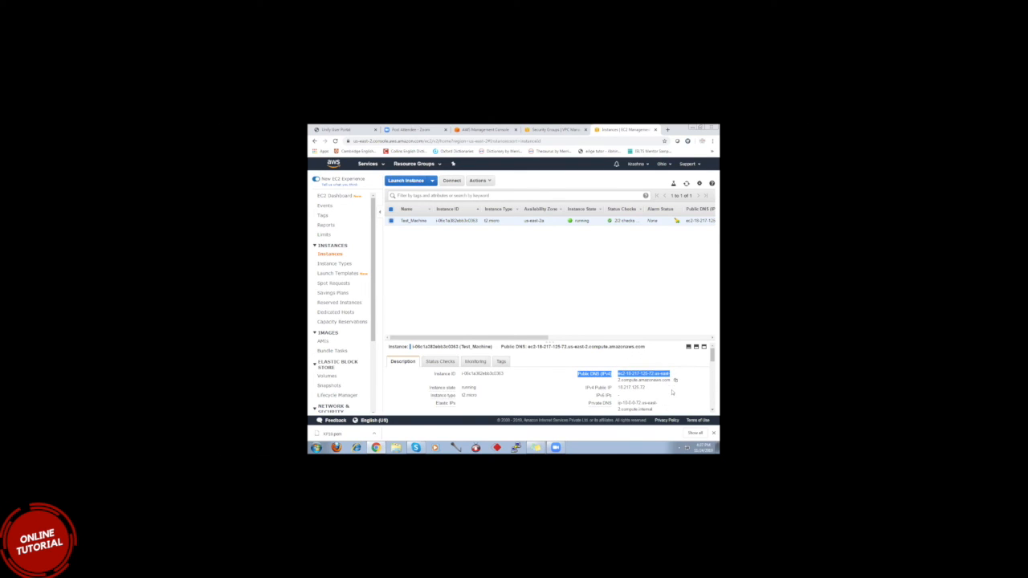
click(572, 389)
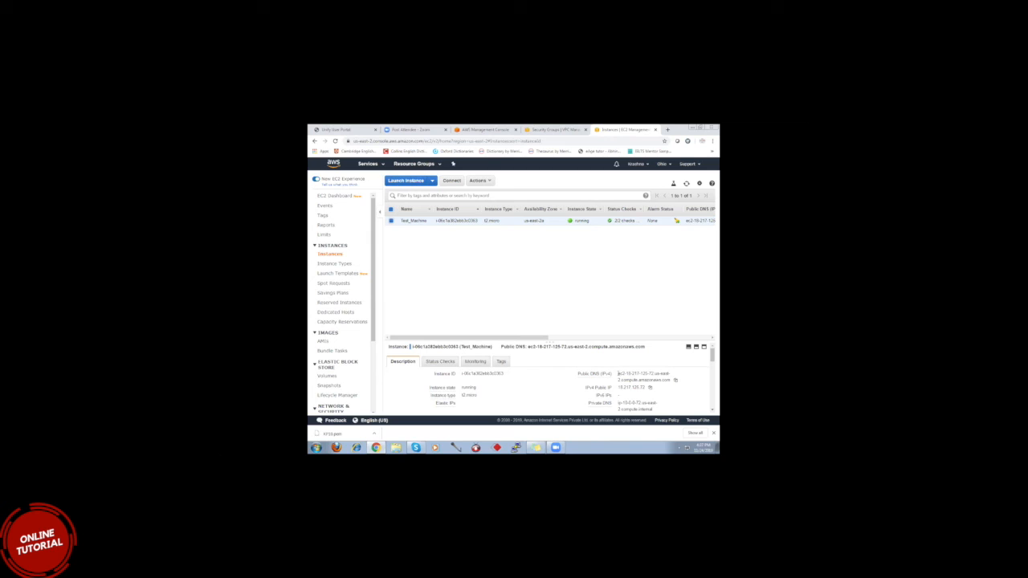
drag(618, 377, 673, 381)
key(ctrl+c)
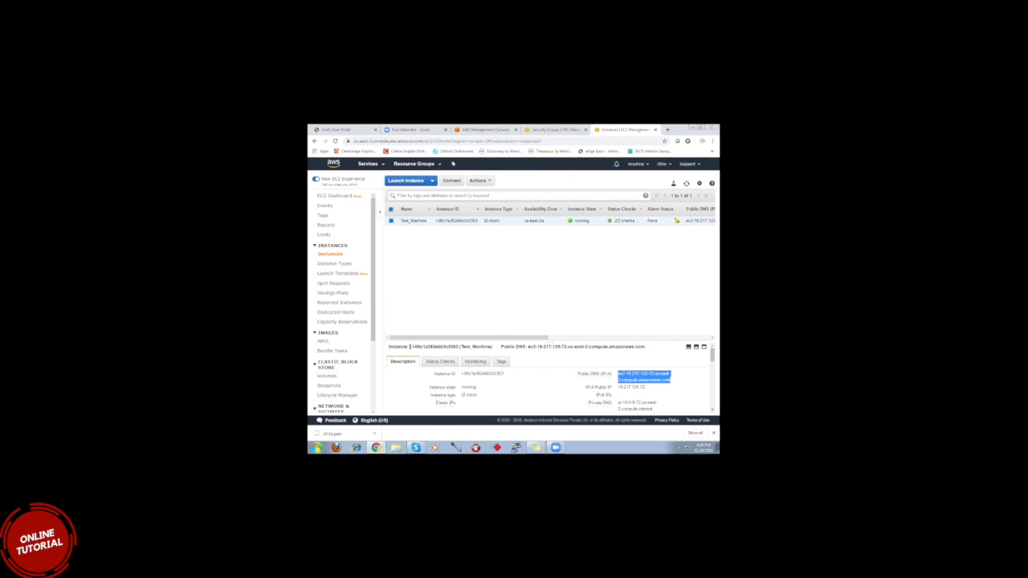
Step: Open PuTTY to set up a connection to the instance
click(315, 447)
text(putty)
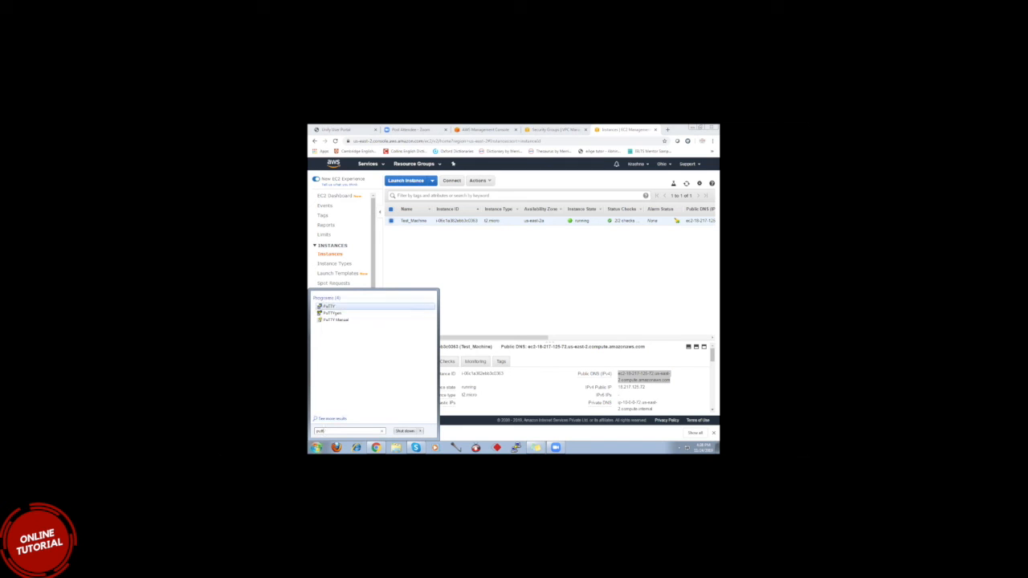
key(Return)
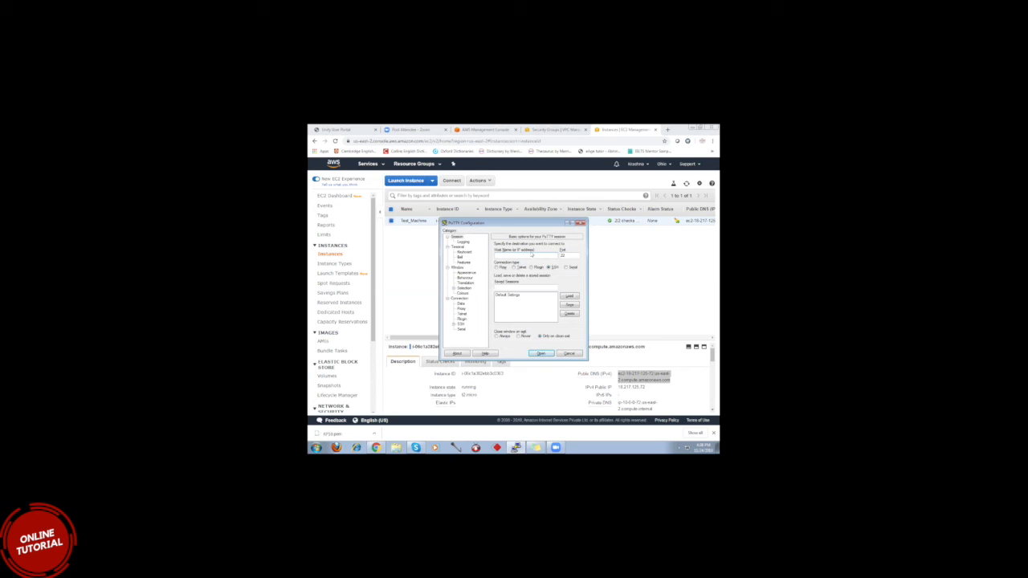
Step: Enter the instance's public DNS address as the host name and show the SSH authentication options
key(ctrl+v)
click(461, 323)
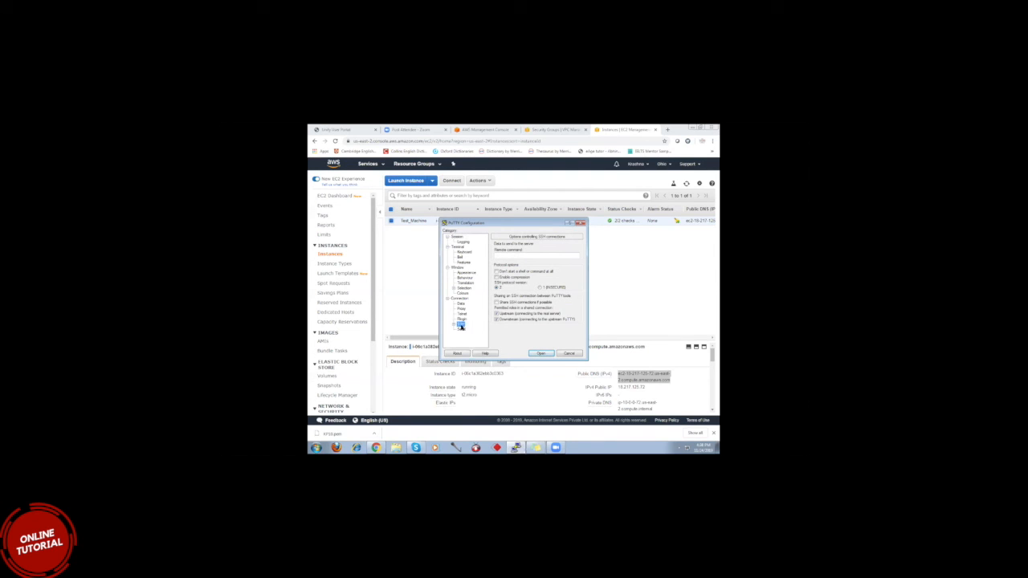
click(454, 324)
drag(485, 302, 485, 314)
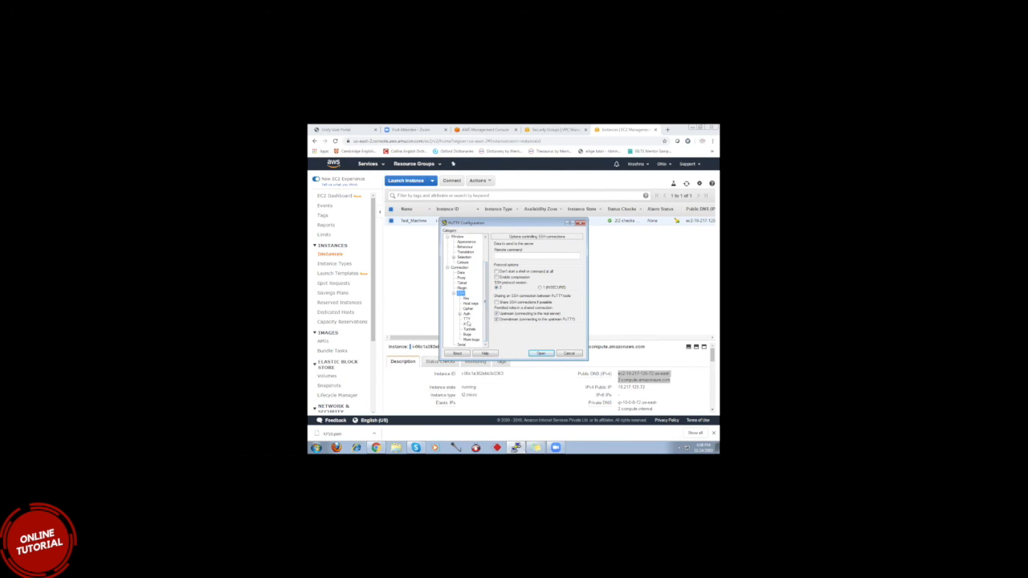
click(460, 314)
scroll(464, 306, down, 1)
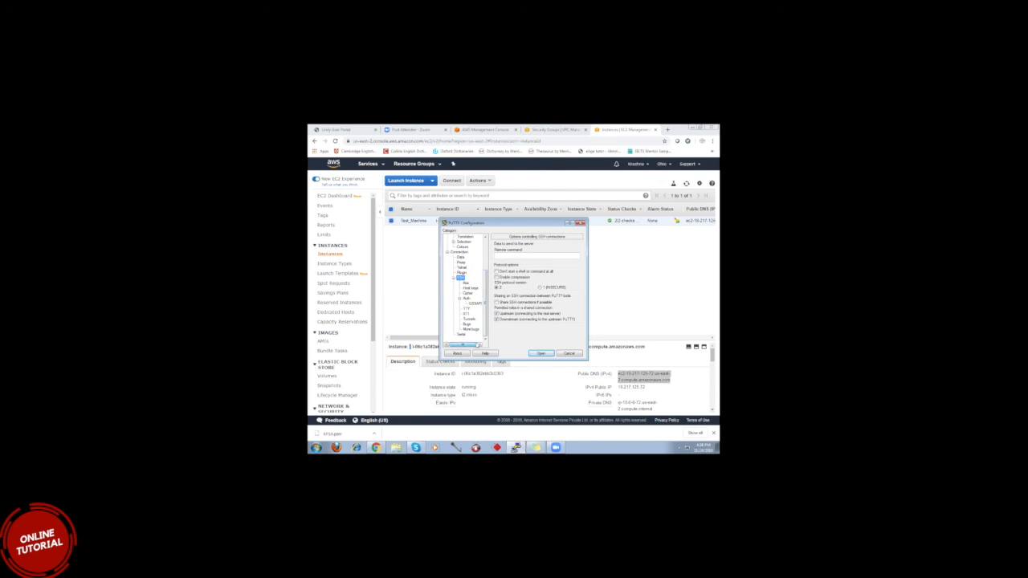
click(459, 298)
click(466, 314)
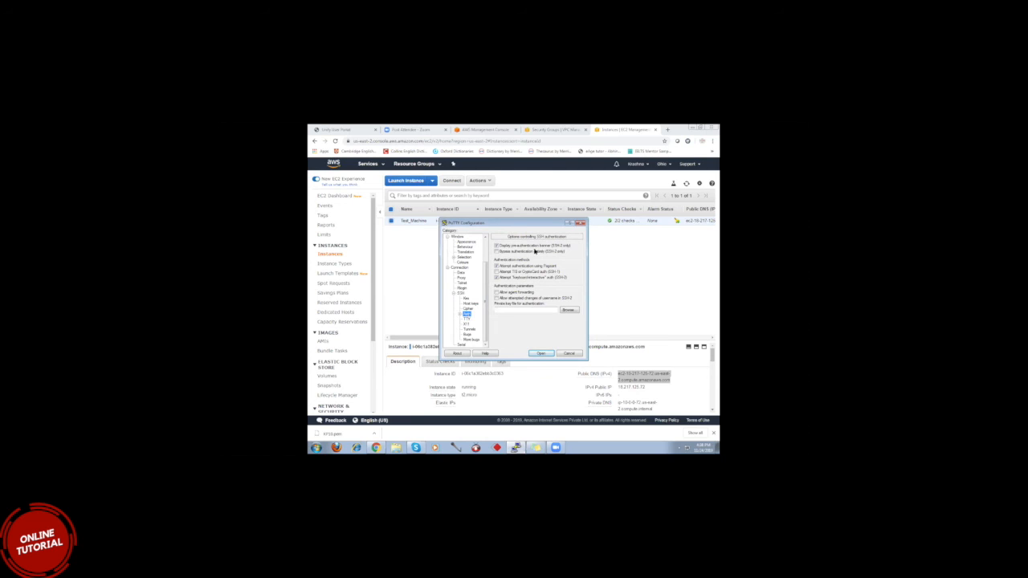
Step: Choose KP10.ppk from the Downloads folder as the private key file for authentication
click(568, 310)
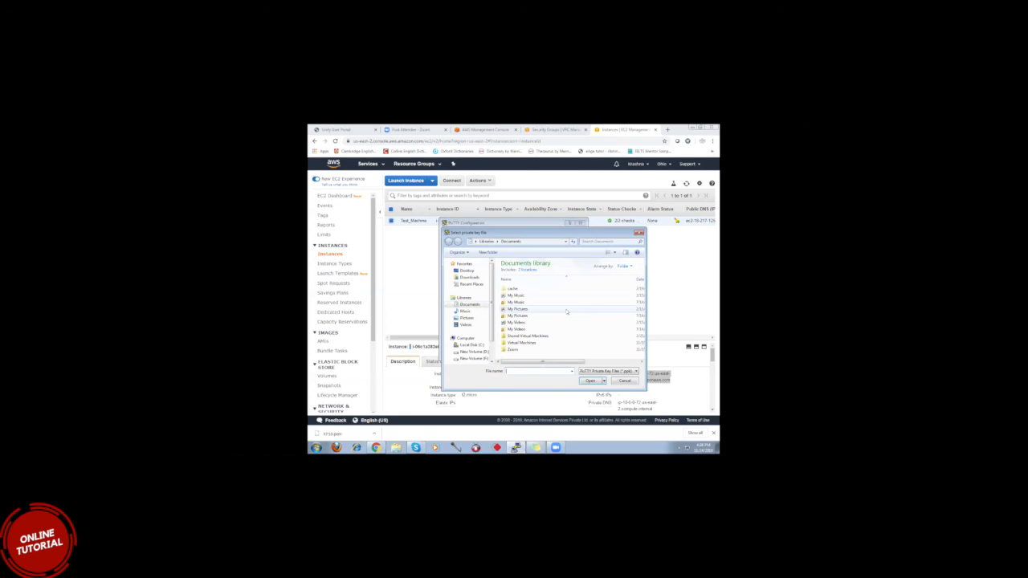
click(473, 277)
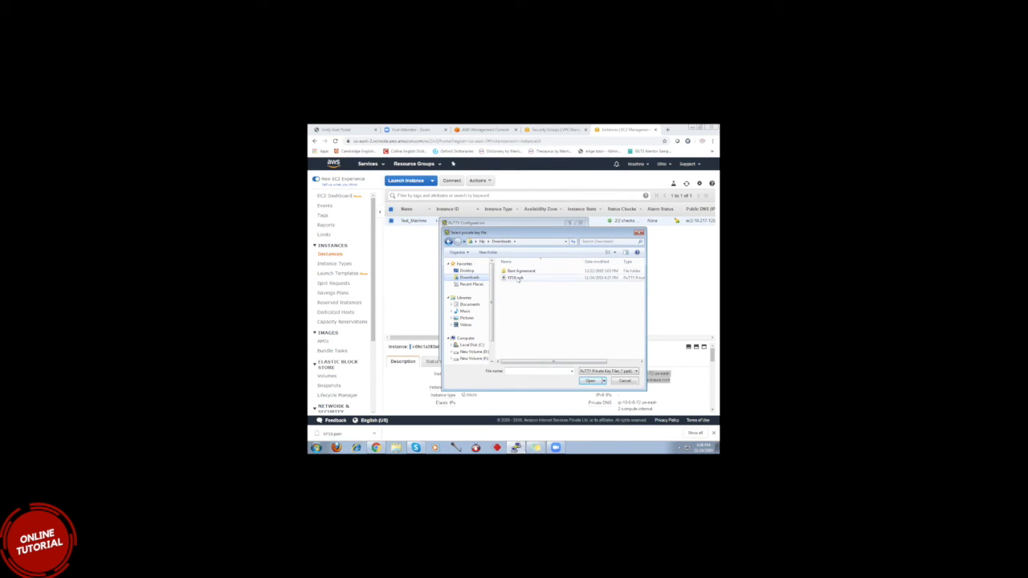
click(515, 278)
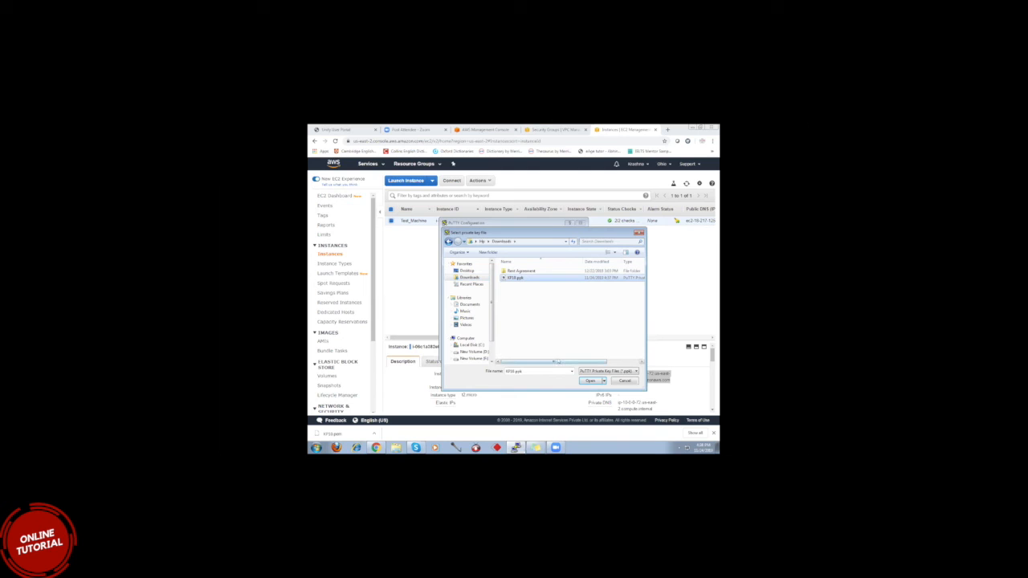
click(588, 381)
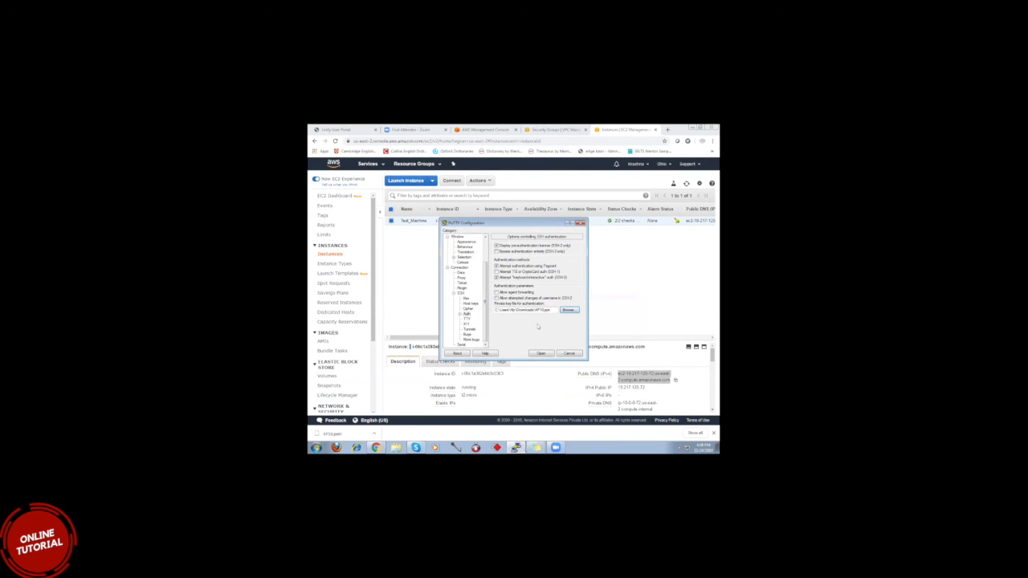
Step: Open the SSH connection to the instance and accept its host key as trusted
click(540, 353)
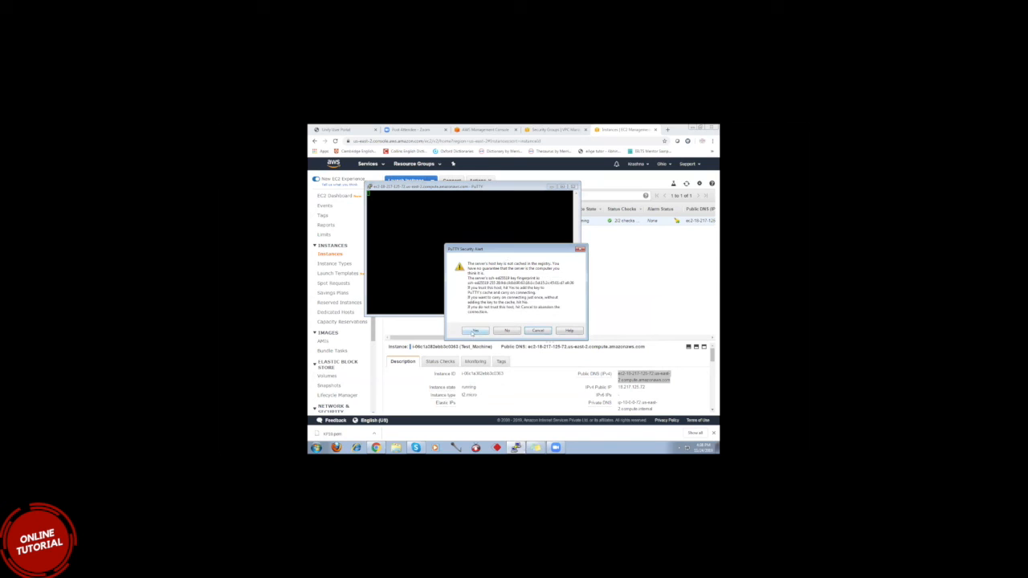
click(475, 331)
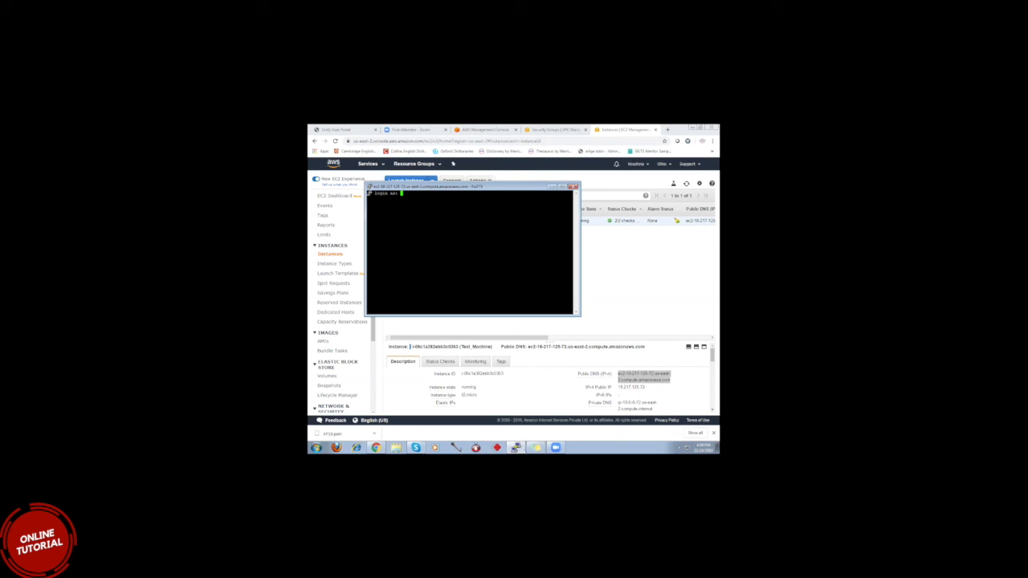
Step: Try to log in to the instance as EC2-user
text(ec2-user)
drag(482, 190, 502, 225)
key(Return)
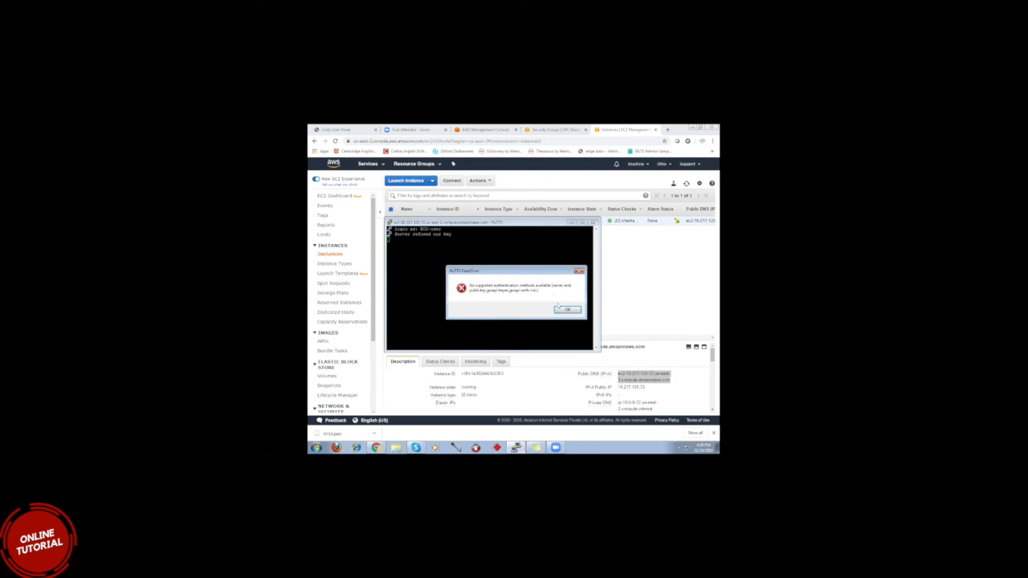
click(564, 310)
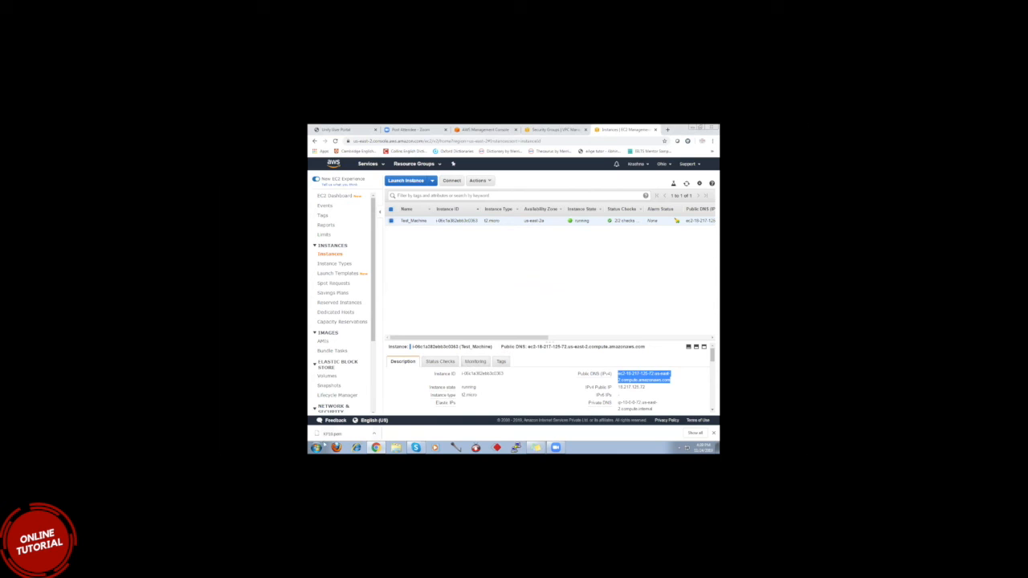
Step: Reopen PuTTY and enter the instance's public DNS address as the host name for the session
click(317, 447)
text(putty)
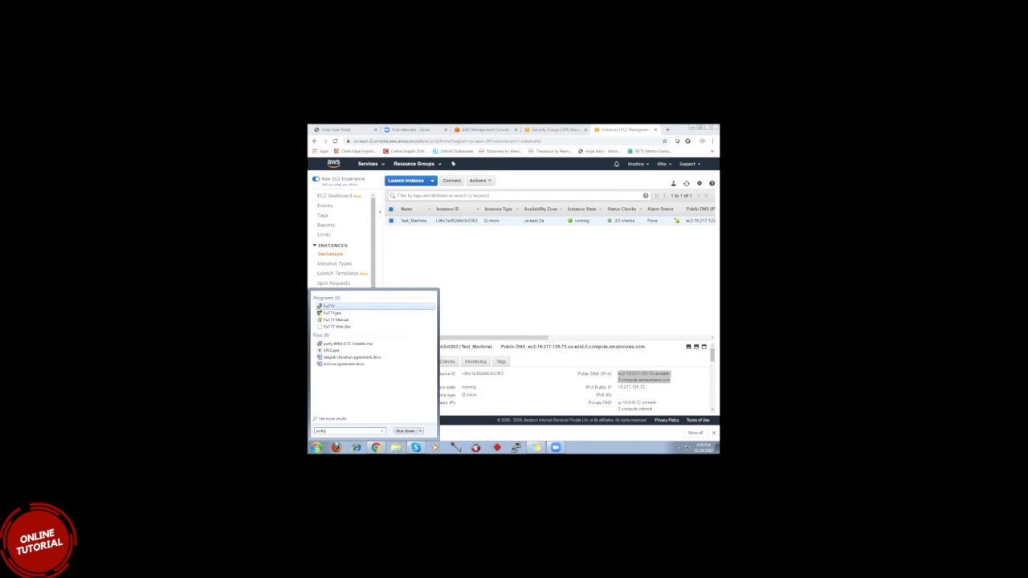
key(Return)
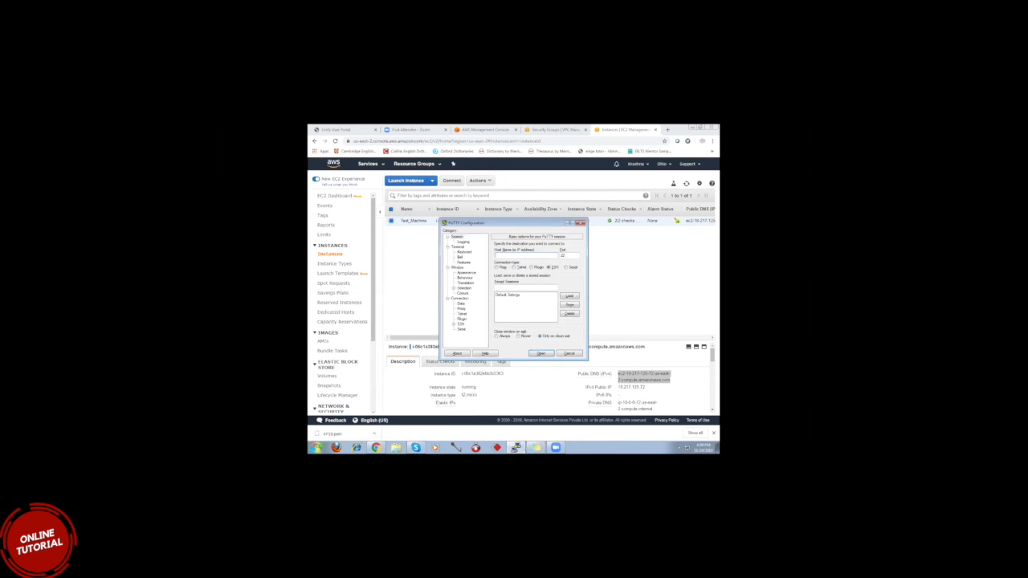
click(460, 324)
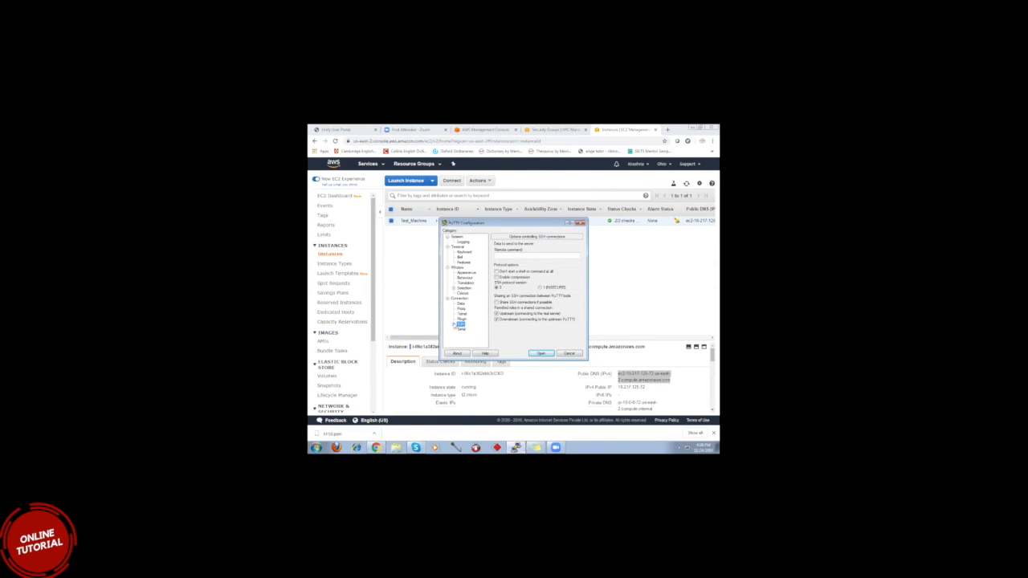
click(457, 236)
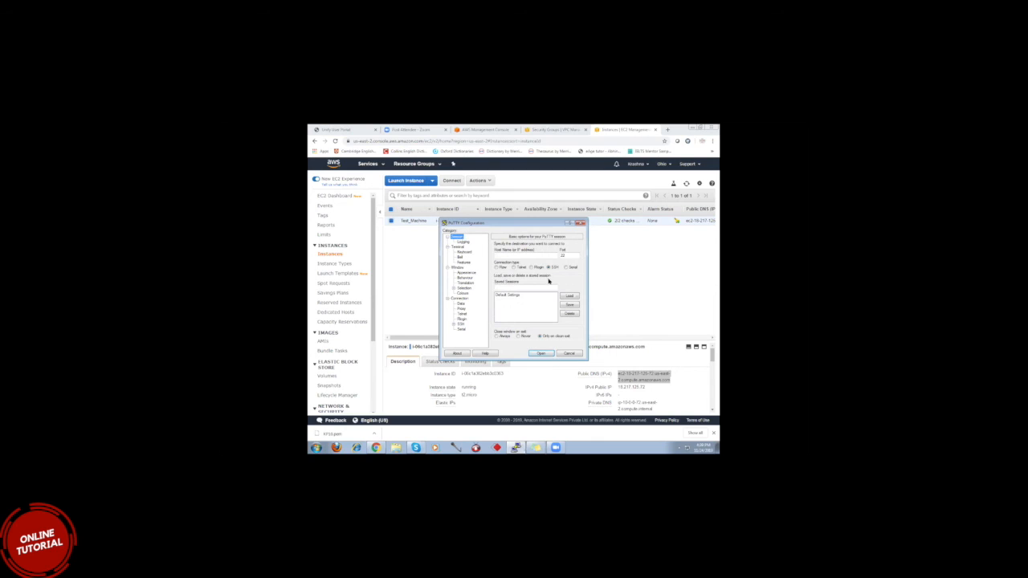
click(531, 253)
key(ctrl+v)
Step: Set KP10.ppk from Downloads as the new session's private key file for SSH authentication
click(460, 324)
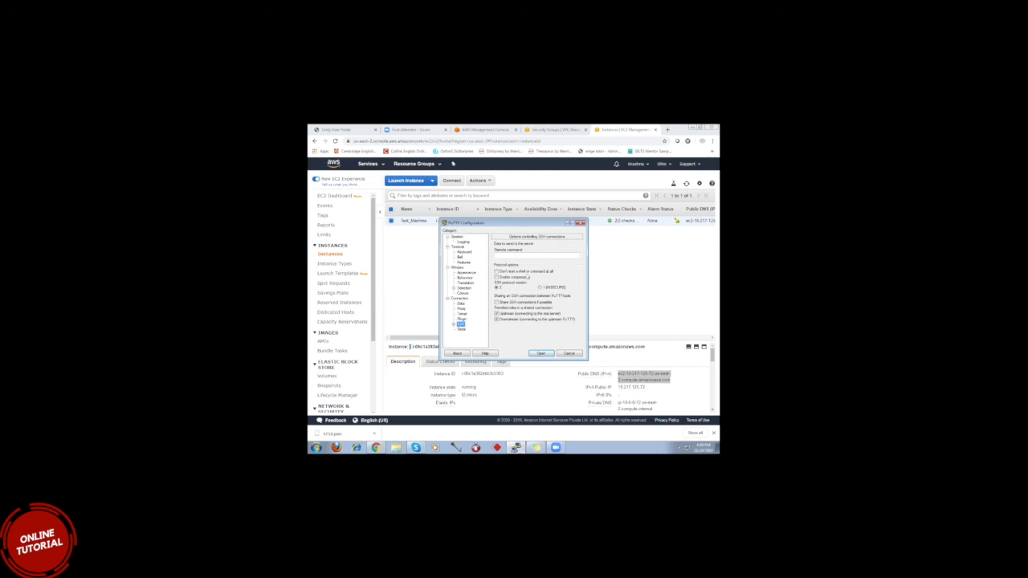
click(454, 323)
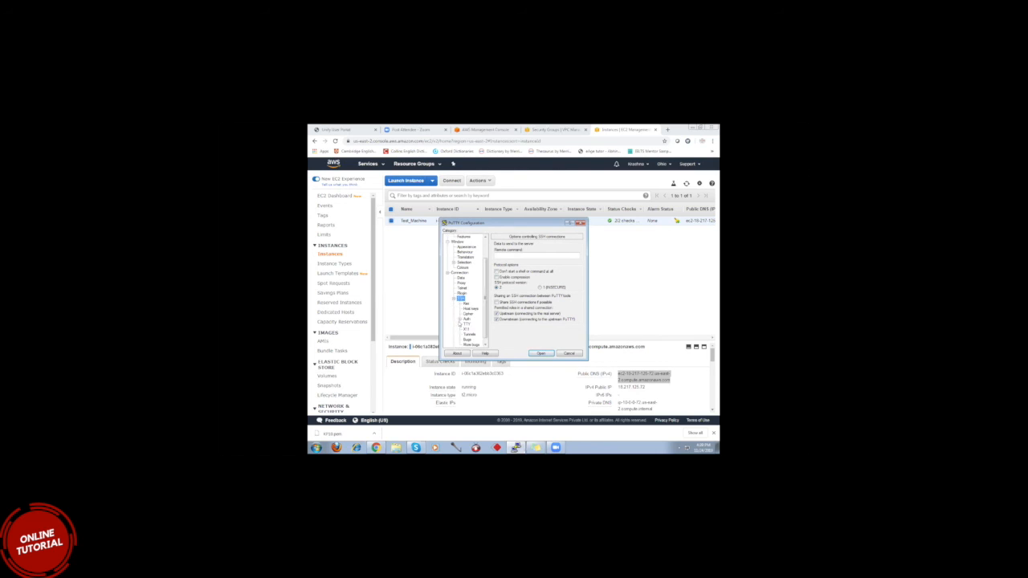
click(466, 319)
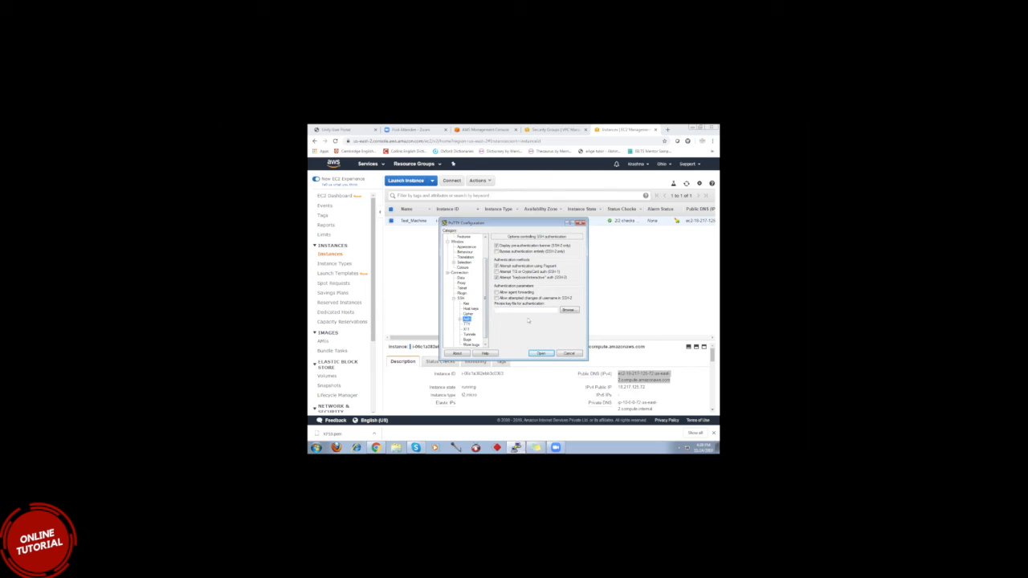
click(567, 310)
click(514, 279)
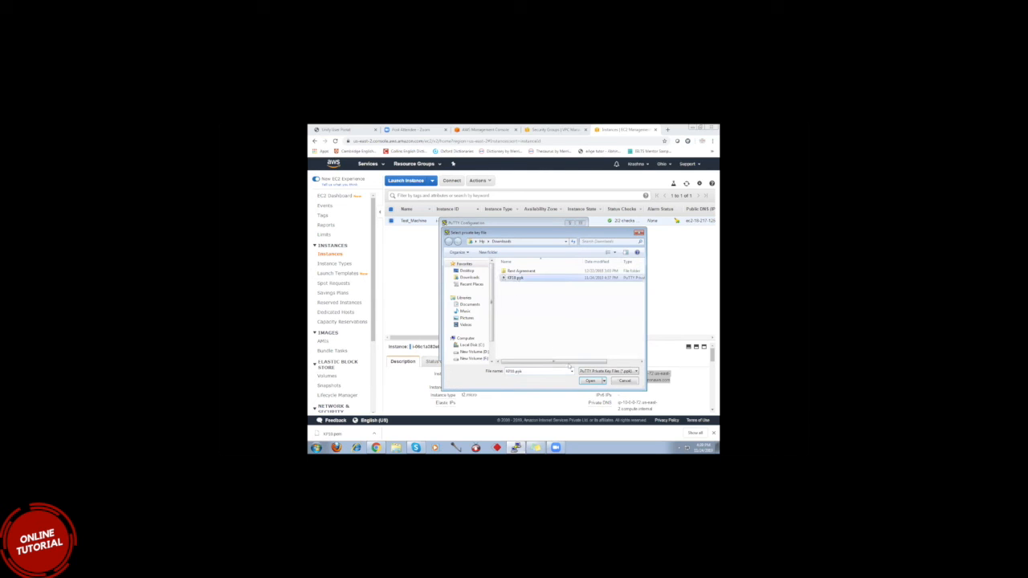
click(590, 381)
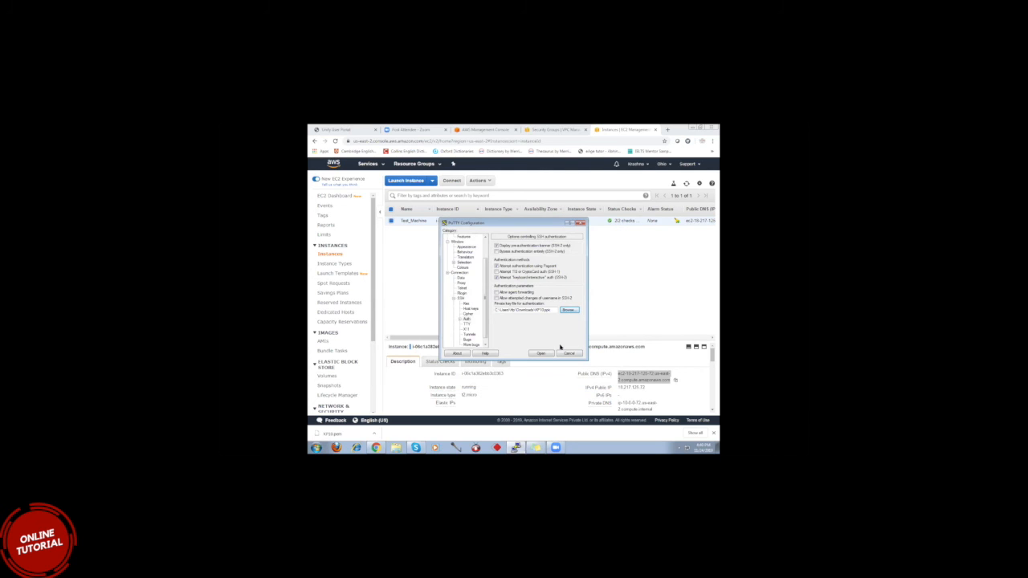
Step: Open the connection with the chosen key and log in to the instance as ec2-user
click(541, 353)
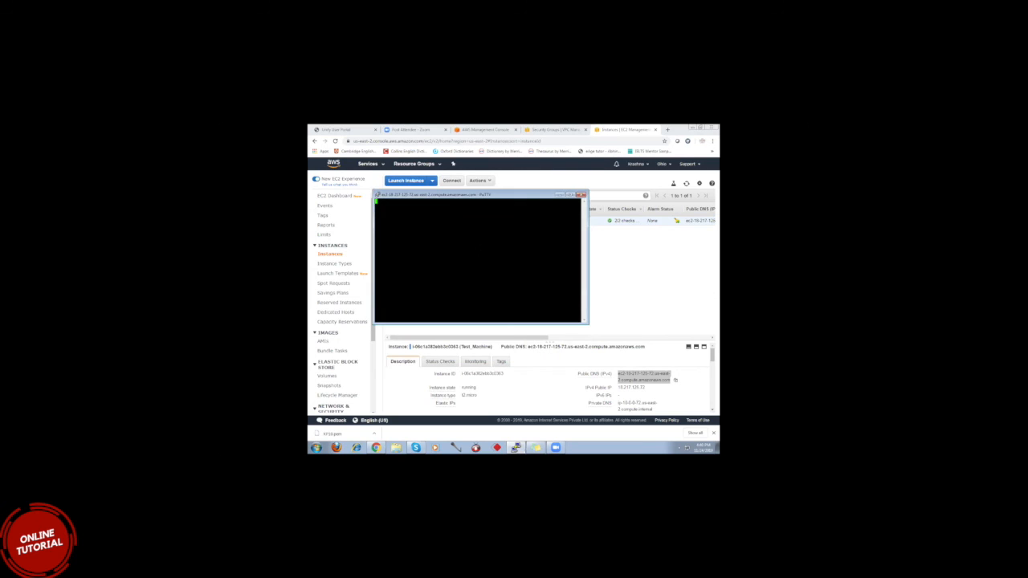
text(ec2-user)
key(Return)
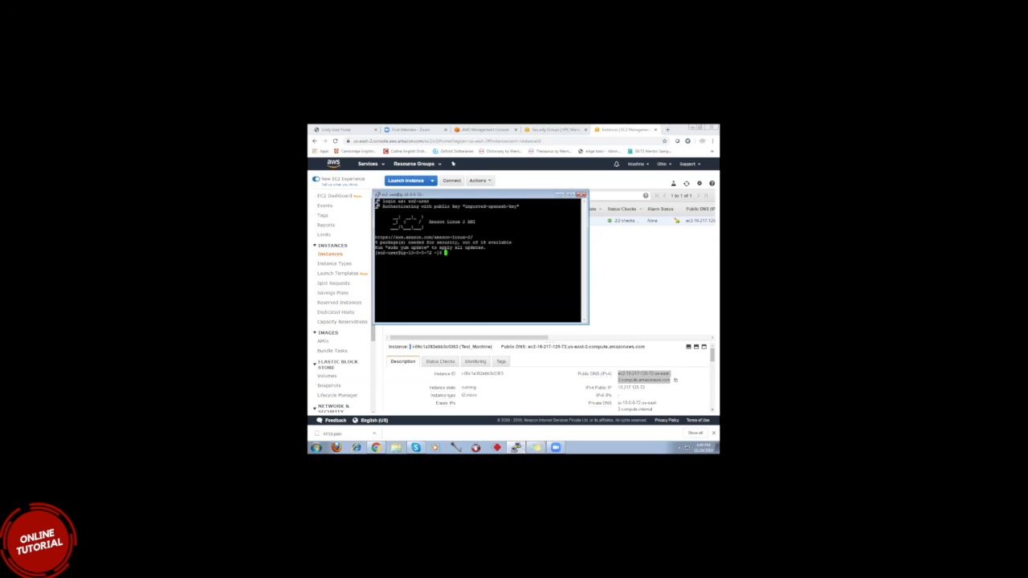
key(Return)
key(Return)
drag(476, 195, 520, 235)
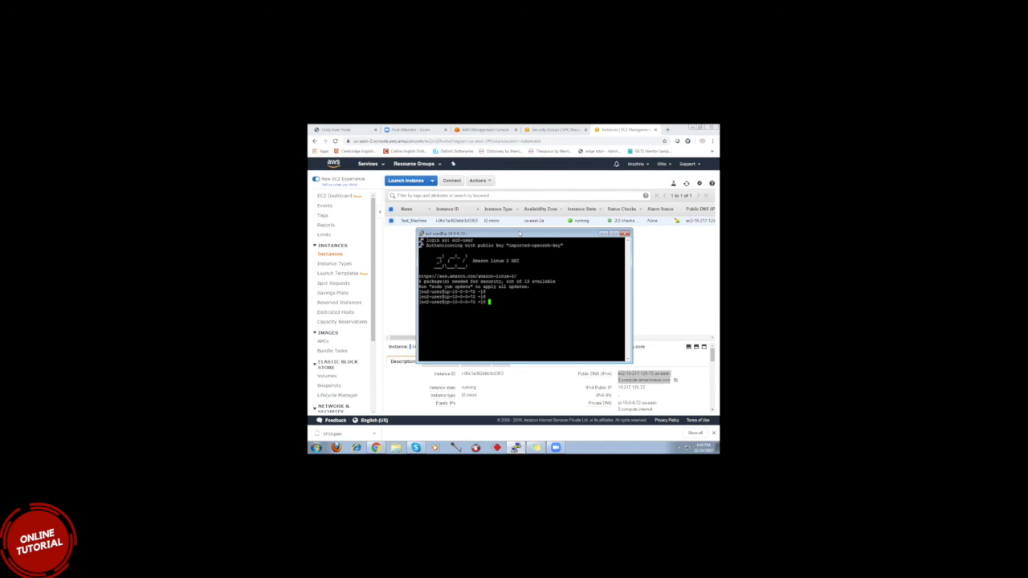
Step: Run ifconfig on the instance to list its network interfaces
text(ssudo)
key(BackSpace)
key(BackSpace)
key(BackSpace)
key(BackSpace)
text(ifconfig)
key(BackSpace)
key(BackSpace)
text(ig)
key(Return)
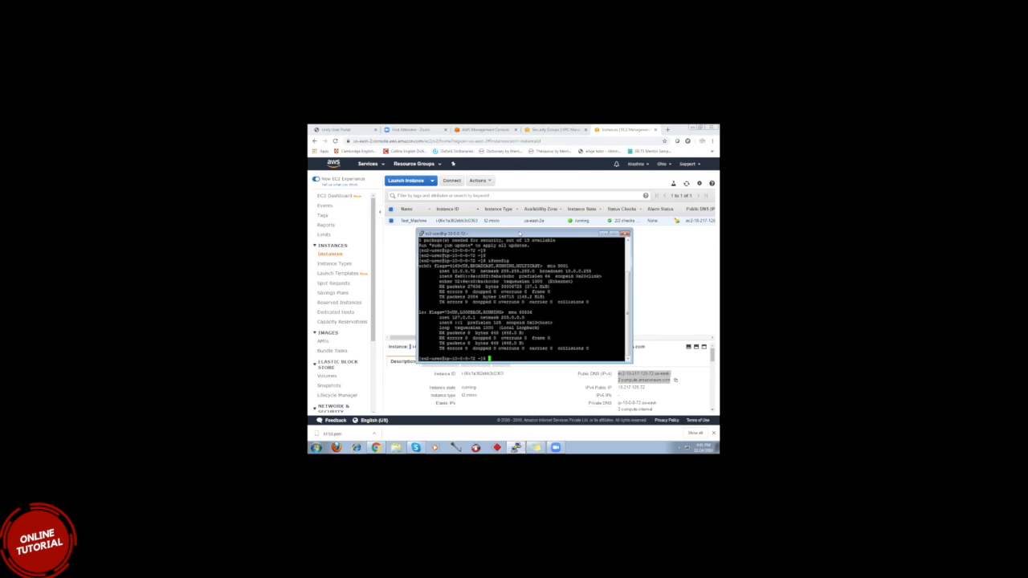
Step: Check the instance's internet connectivity by pinging 8.8.8.8, stopping the ping after a few replies
text(ping 8.8.8.8)
key(Return)
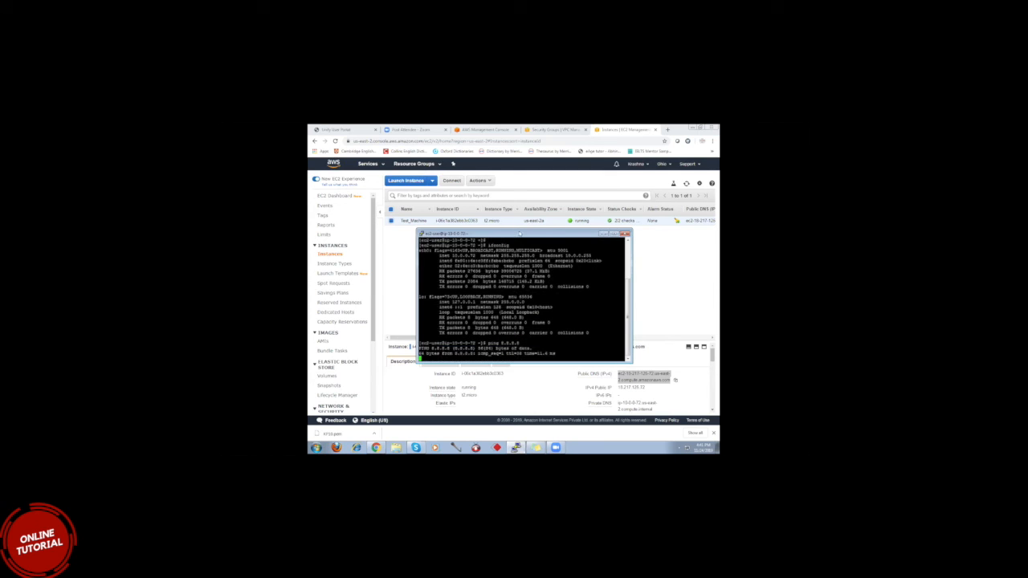
key(ctrl+c)
Step: Edit the previous ping command into trace 8.8.8.8 and try to run it
key(Up)
key(Left)
key(Left)
key(Left)
key(Left)
key(Left)
key(Left)
key(Left)
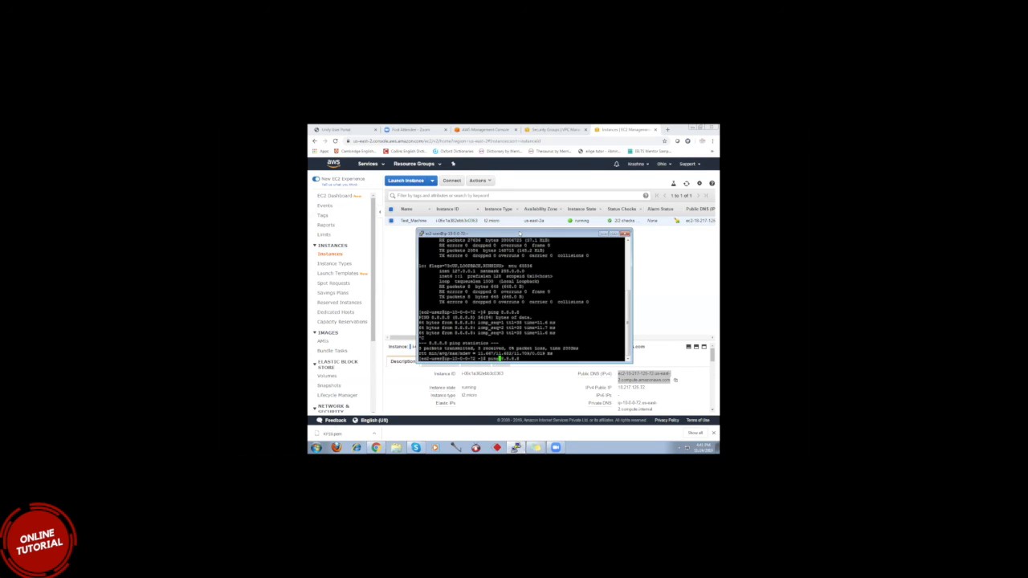
key(BackSpace)
key(BackSpace)
key(BackSpace)
key(BackSpace)
key(BackSpace)
text(trace)
key(Return)
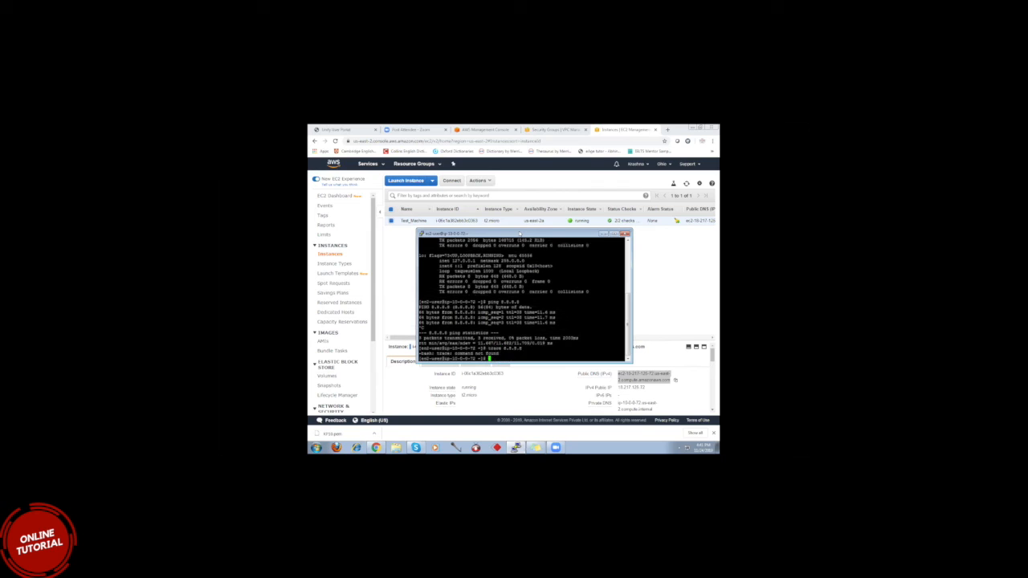
key(Up)
key(ctrl+u)
key(Up)
key(BackSpace)
key(BackSpace)
key(BackSpace)
key(BackSpace)
key(BackSpace)
key(BackSpace)
key(BackSpace)
key(BackSpace)
key(BackSpace)
key(BackSpace)
key(BackSpace)
key(BackSpace)
key(Return)
key(Return)
key(Return)
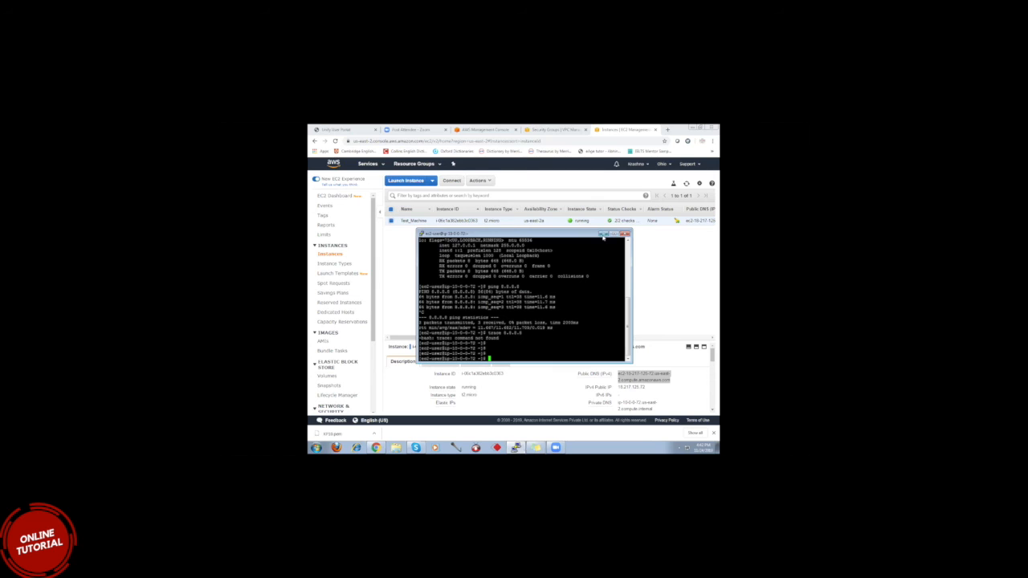
Step: Return to the EC2 console, enlarge Test_Machine's description and view the inbound rules of its security group SG_1
click(604, 234)
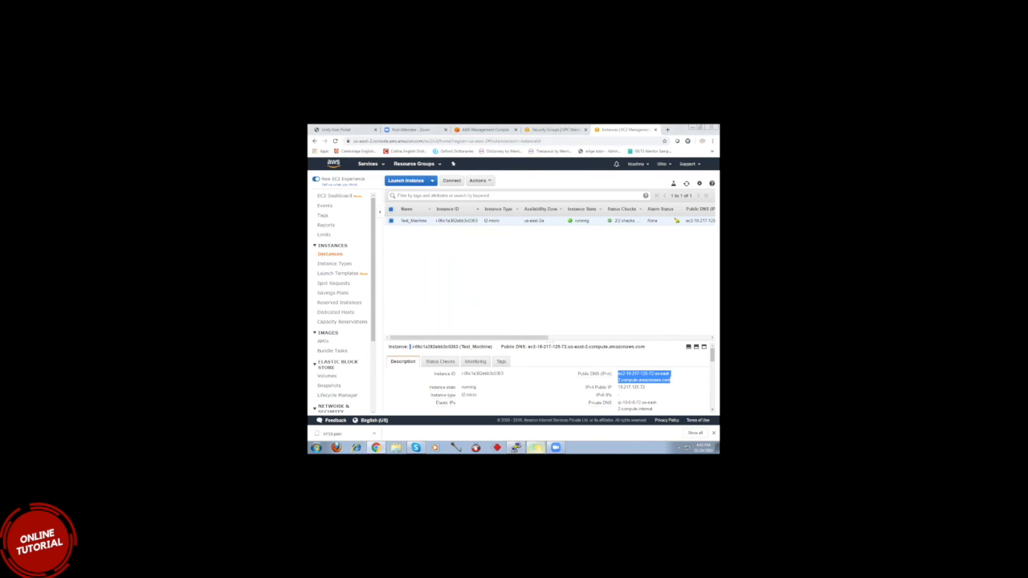
click(515, 447)
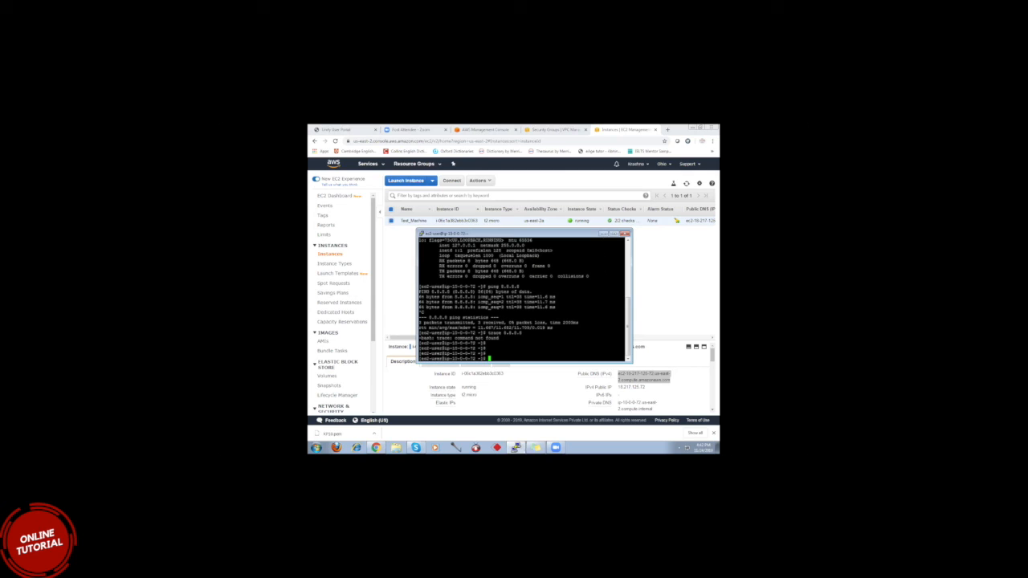
click(604, 234)
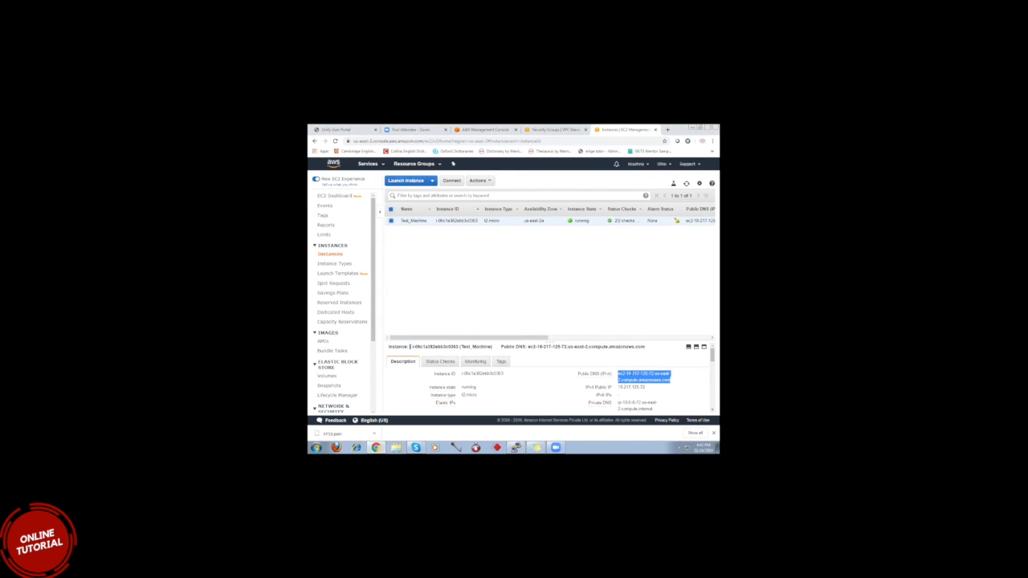
click(641, 378)
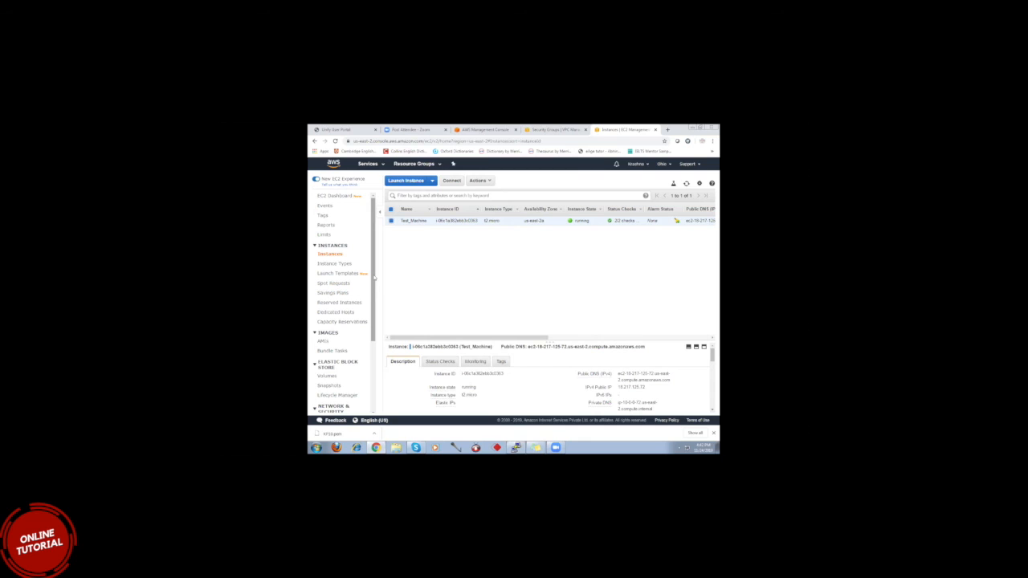
click(703, 347)
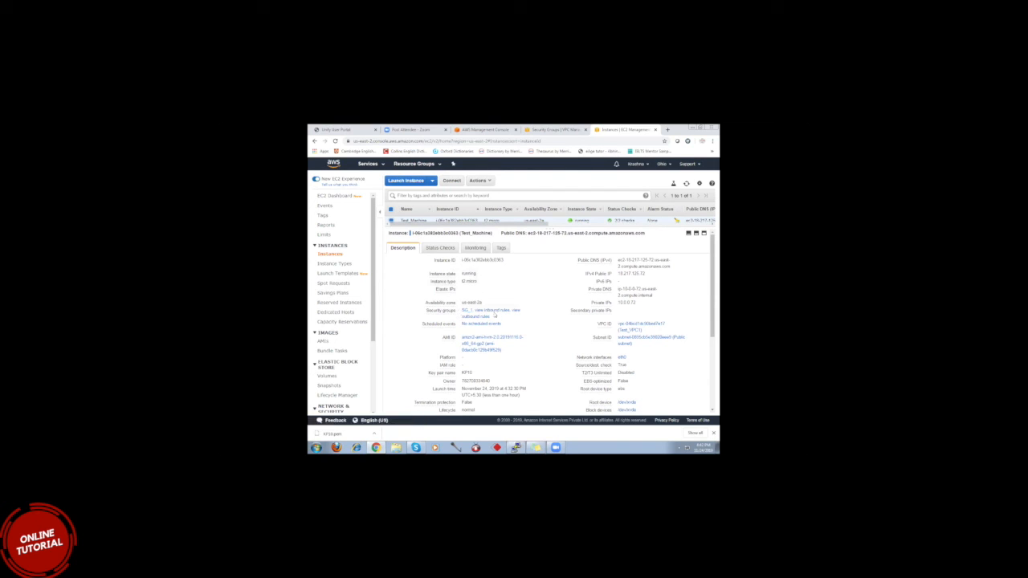
click(503, 313)
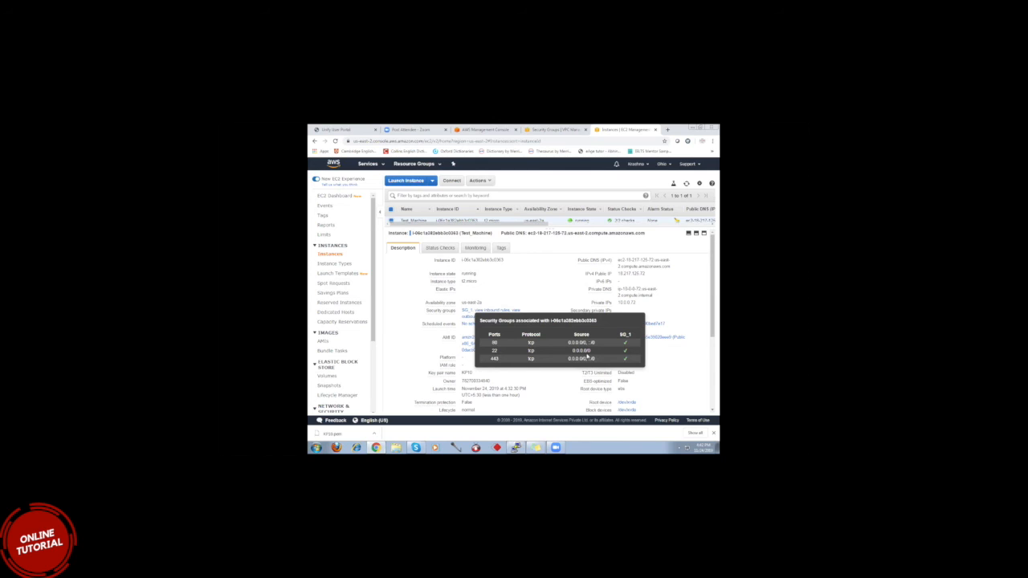
Step: View the outbound rules of Test_Machine's security group SG_1, including their destination, and close the rule list
double_click(631, 335)
click(547, 283)
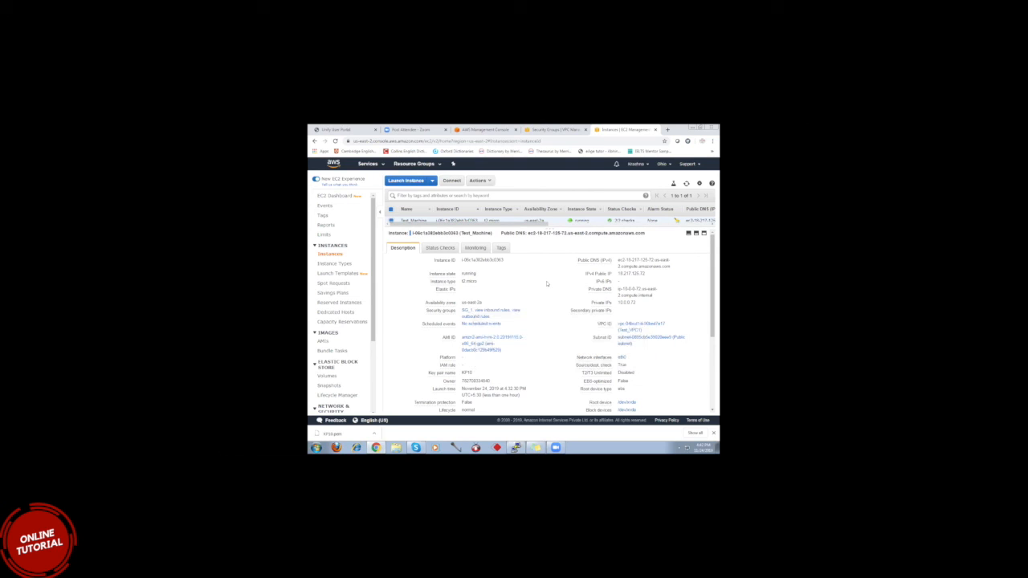
click(484, 319)
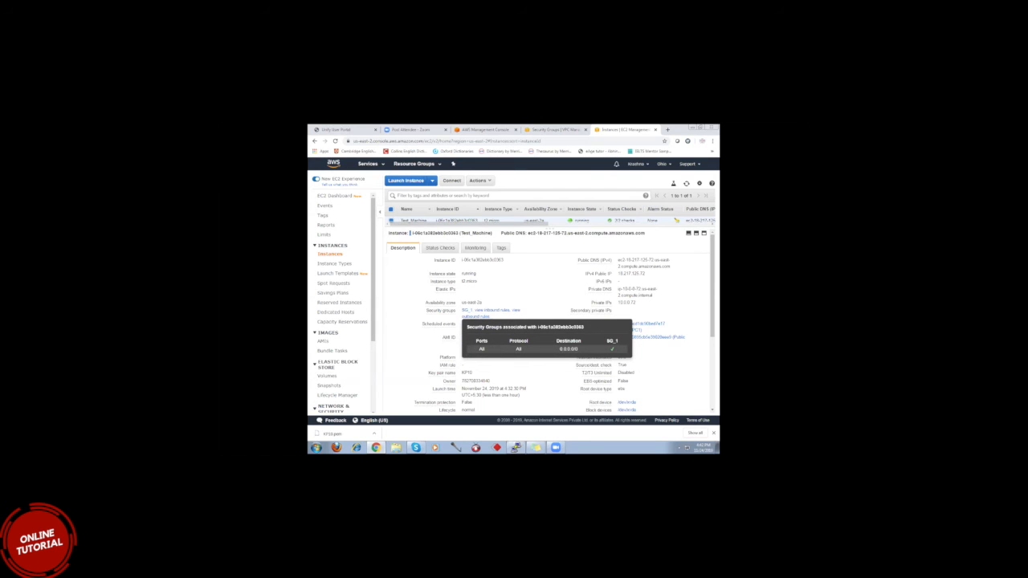
drag(556, 341, 585, 342)
click(538, 298)
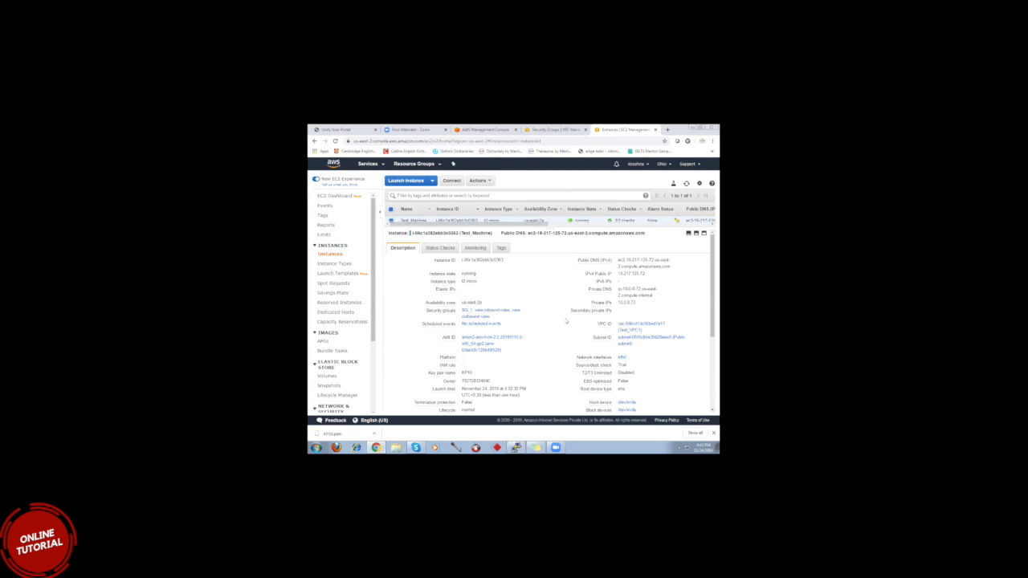
Step: Examine Test_Machine's description, especially its private IP, IPv4 public IP and public DNS
scroll(543, 328, down, 3)
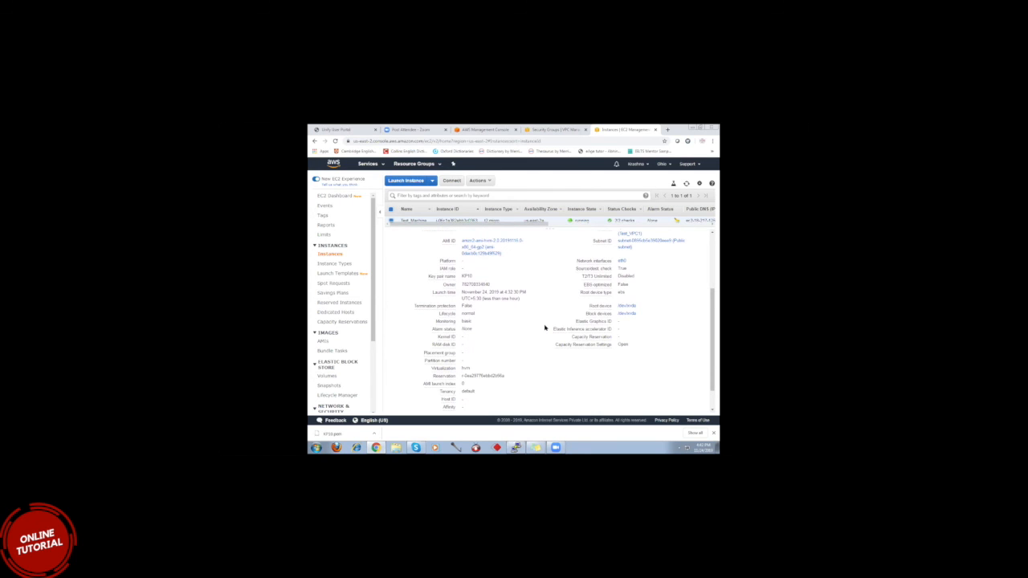
scroll(544, 328, up, 3)
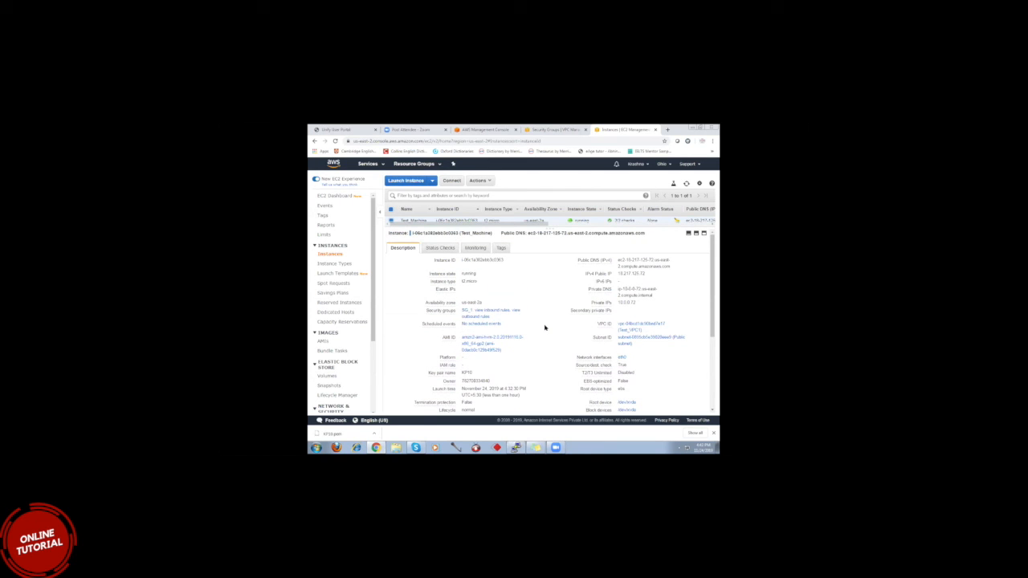
drag(636, 303, 615, 303)
click(576, 294)
drag(616, 274, 648, 275)
drag(616, 274, 644, 274)
drag(617, 274, 645, 274)
click(548, 290)
drag(617, 259, 672, 266)
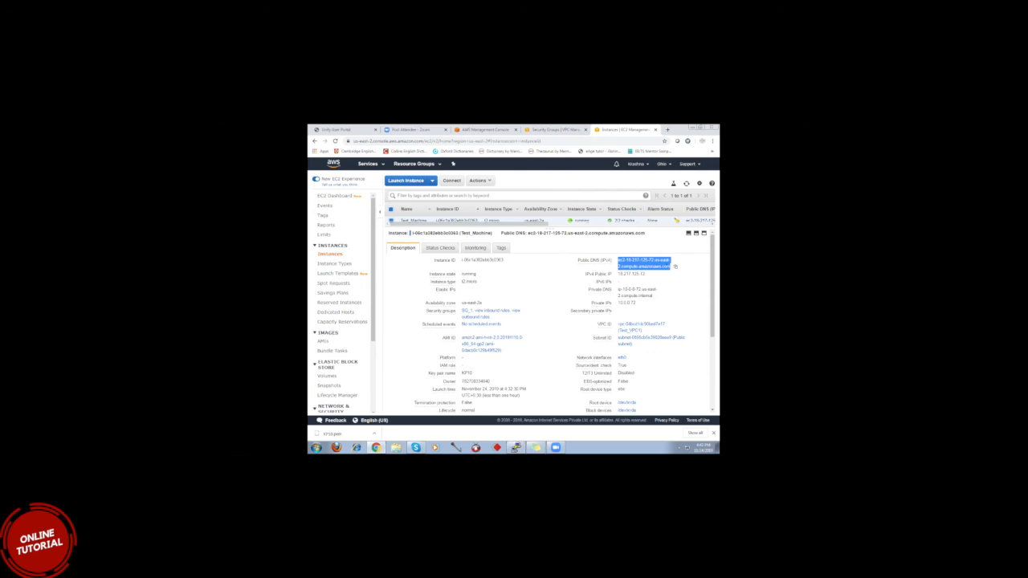
Step: Copy the instance's IPv4 public IP, connect to it in PuTTY without a key, trust the server's host key, and close the session
drag(647, 275, 616, 275)
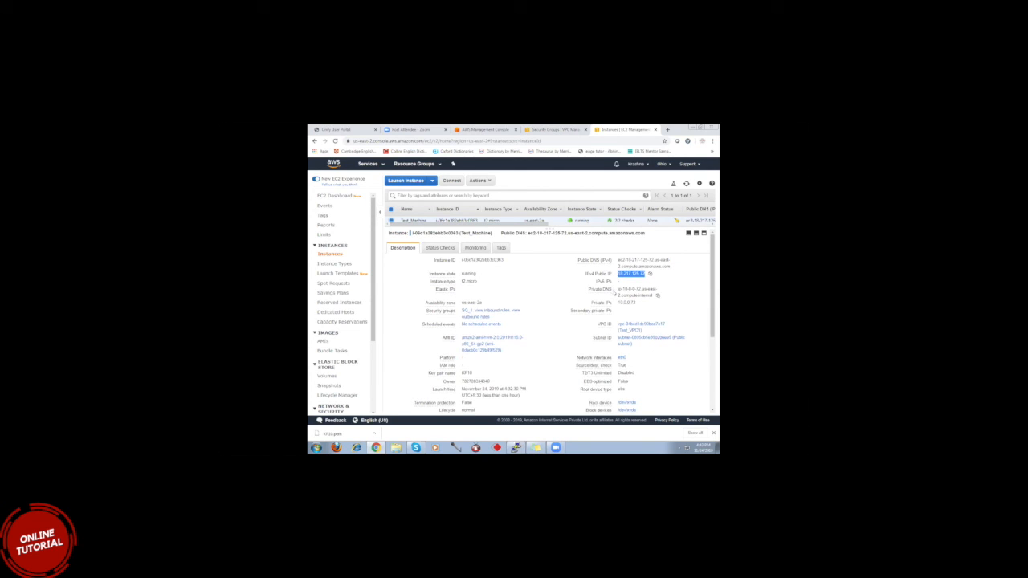
click(316, 447)
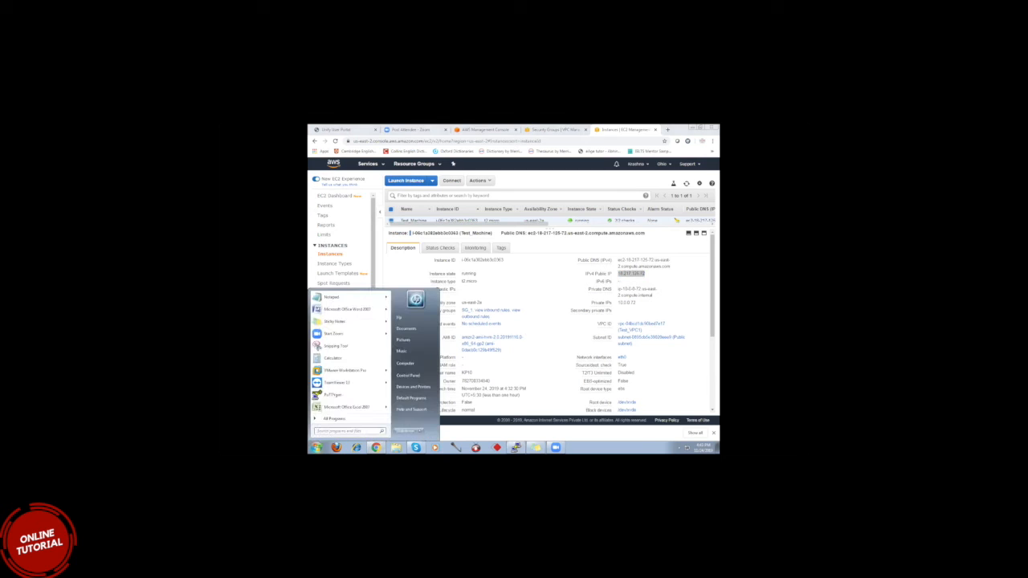
text(putty)
key(Return)
key(ctrl+v)
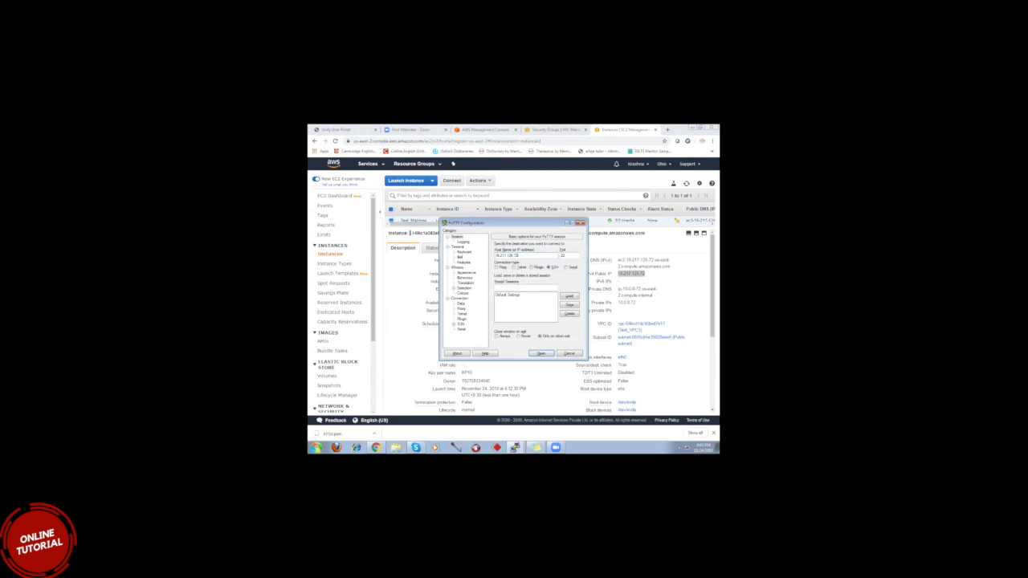
key(Return)
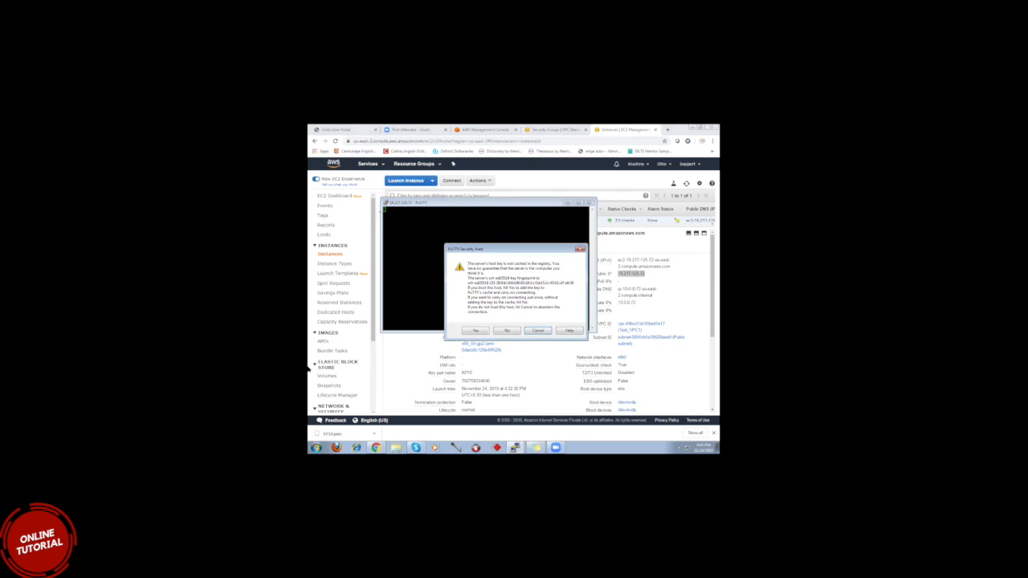
click(475, 330)
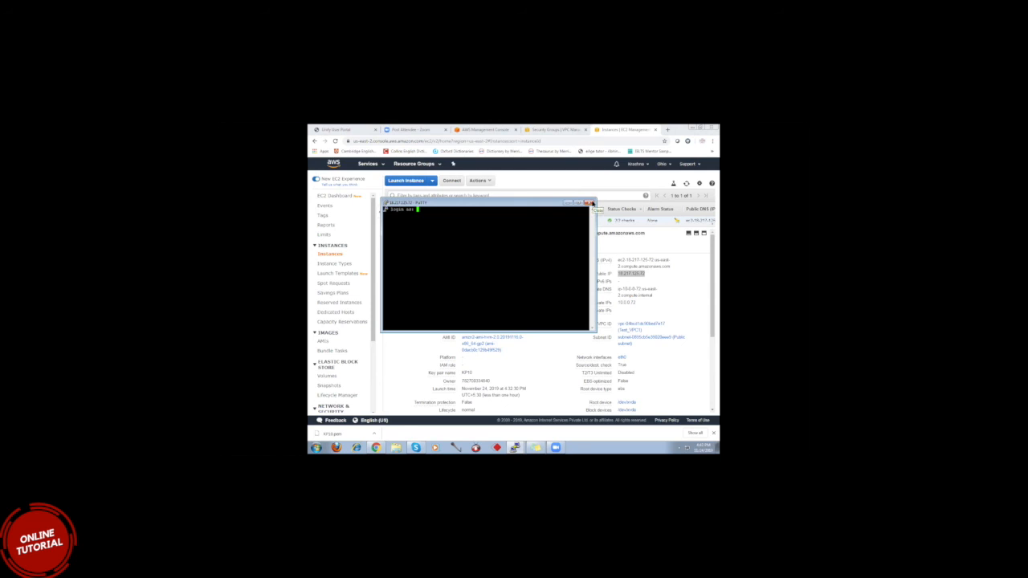
click(590, 203)
click(505, 310)
Step: Start a new PuTTY session and enter the instance's copied public IP as its host name
click(317, 447)
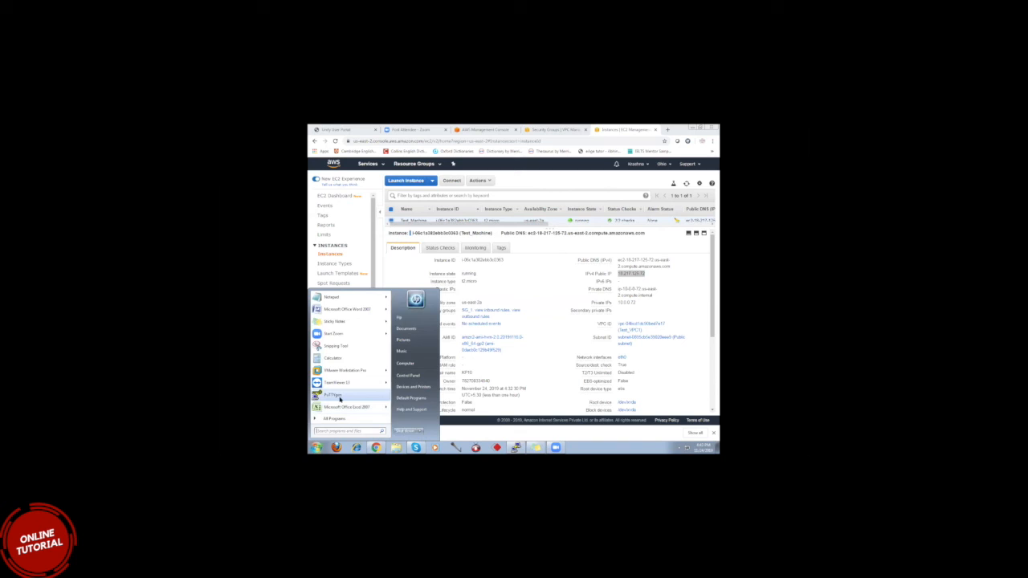
text(putty)
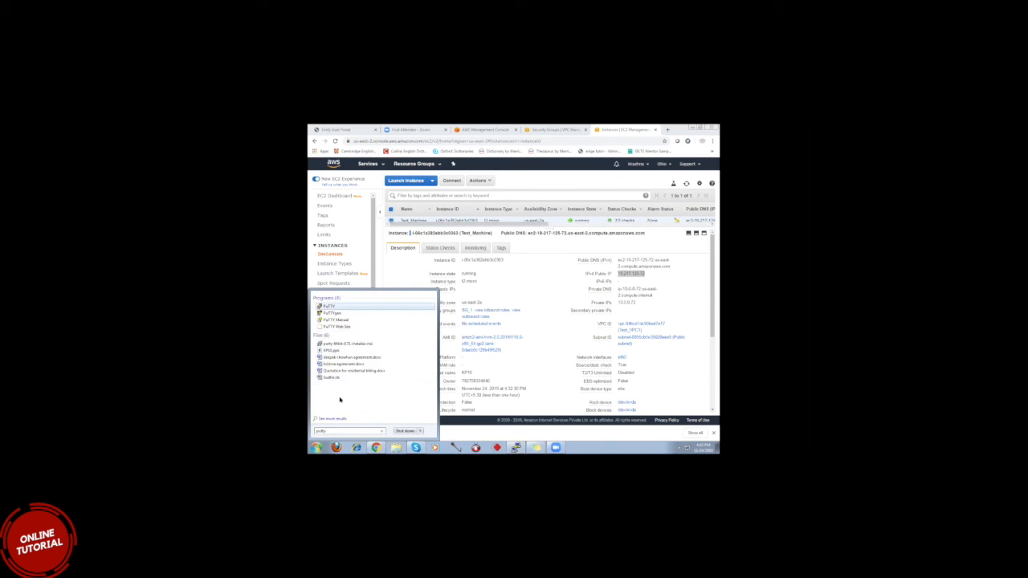
key(Return)
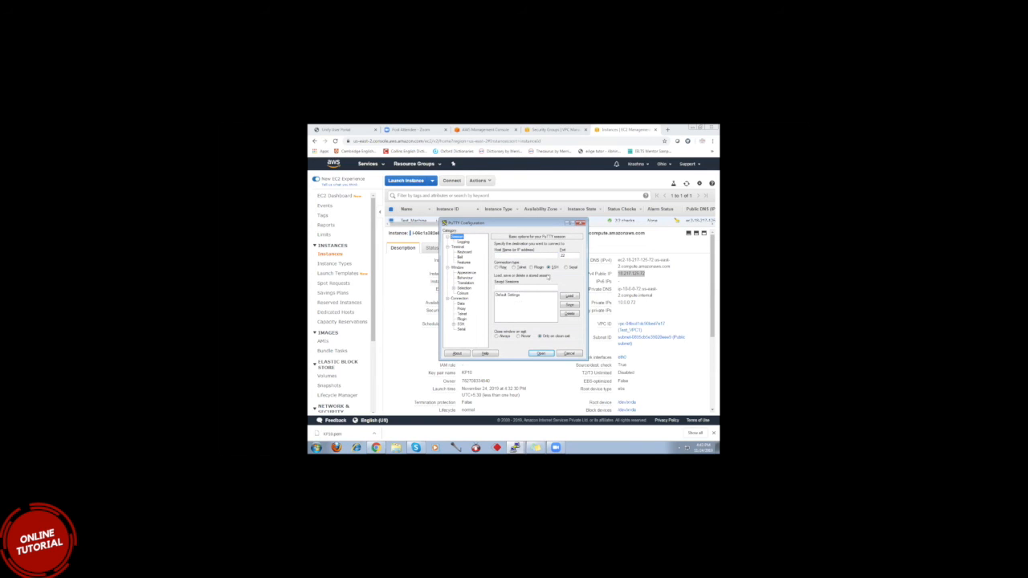
click(542, 256)
key(ctrl+v)
Step: Select KP10.ppk from Downloads as the private key file for the session's SSH authentication
click(462, 323)
click(455, 325)
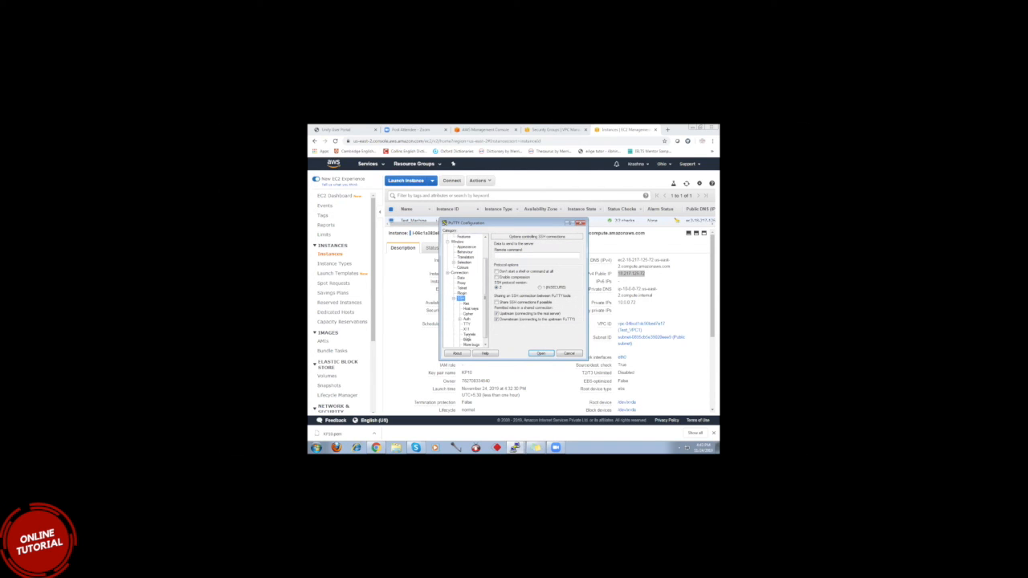
click(466, 320)
scroll(486, 331, down, 1)
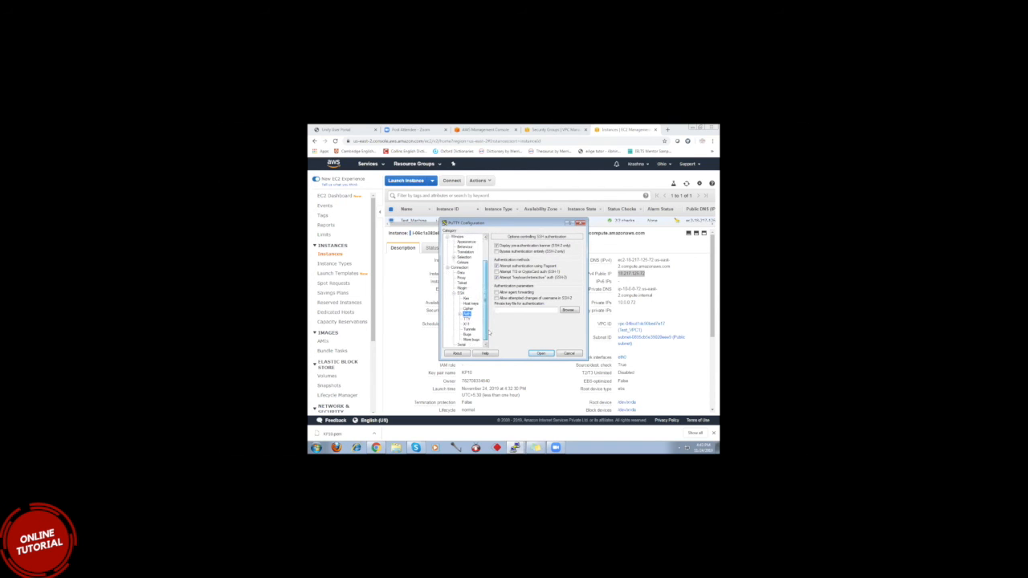
click(567, 310)
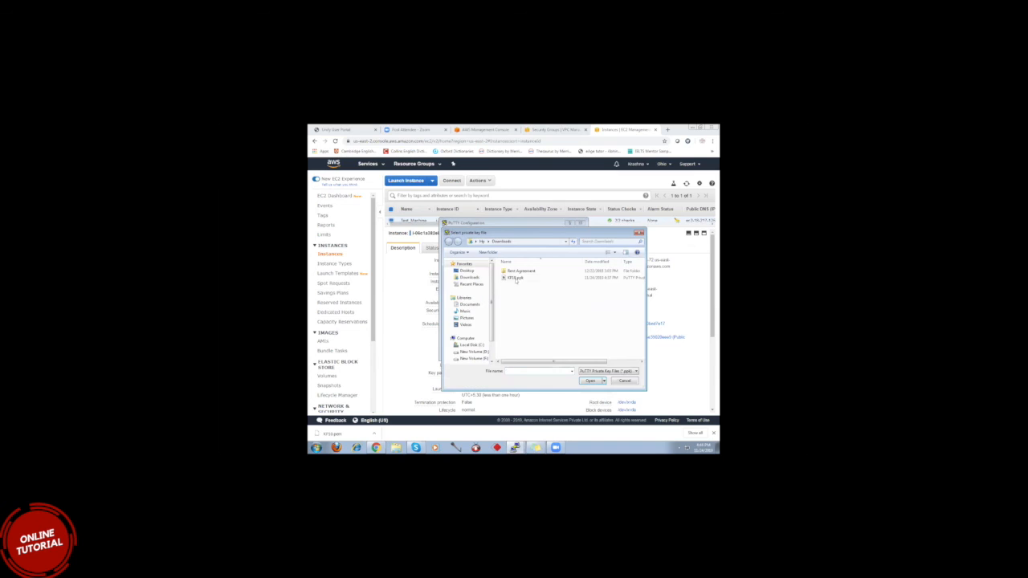
click(514, 278)
click(590, 381)
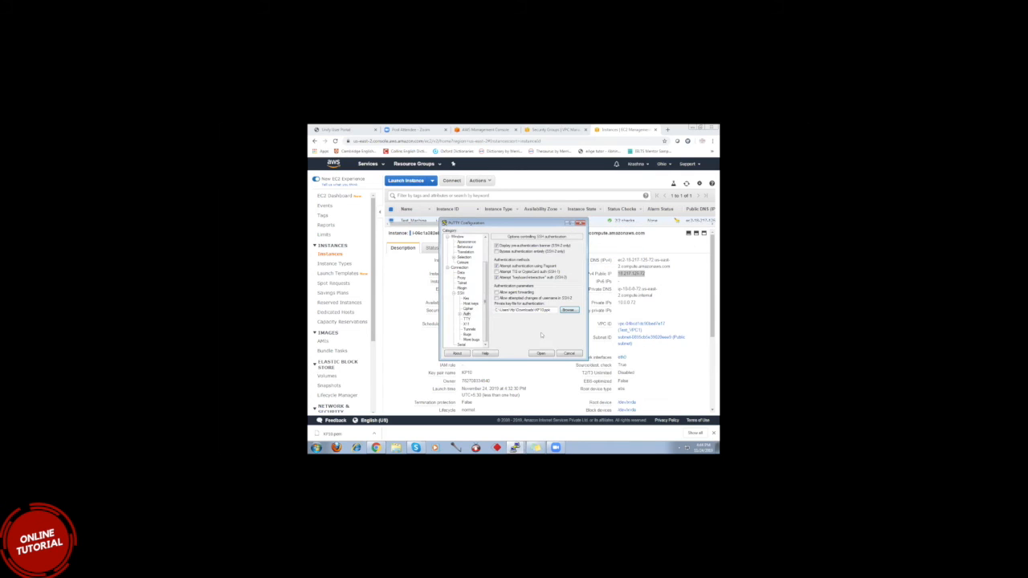
Step: Open the SSH connection, try to log in as ec2-user, and dismiss the error dialog
click(538, 354)
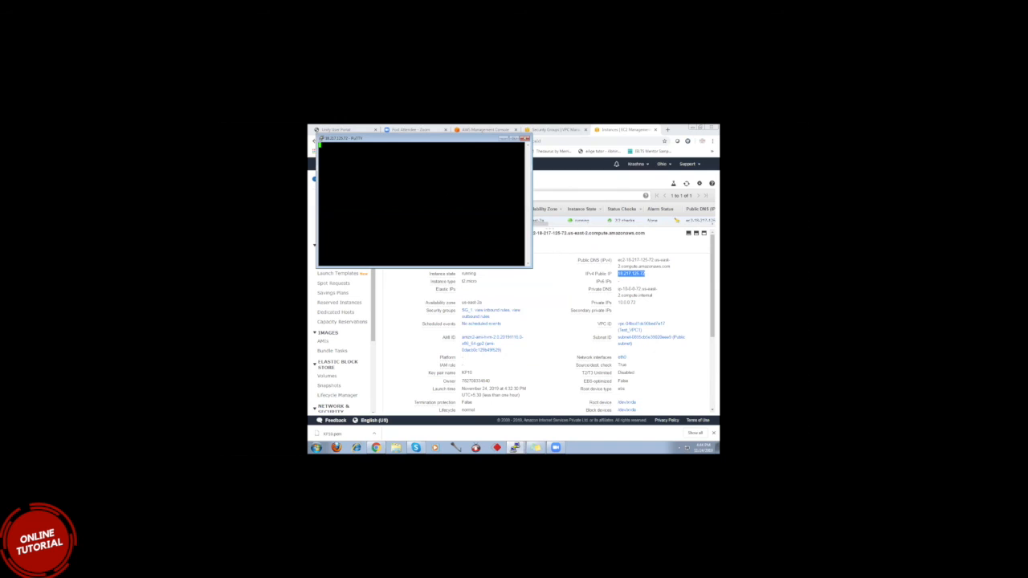
drag(414, 138, 491, 195)
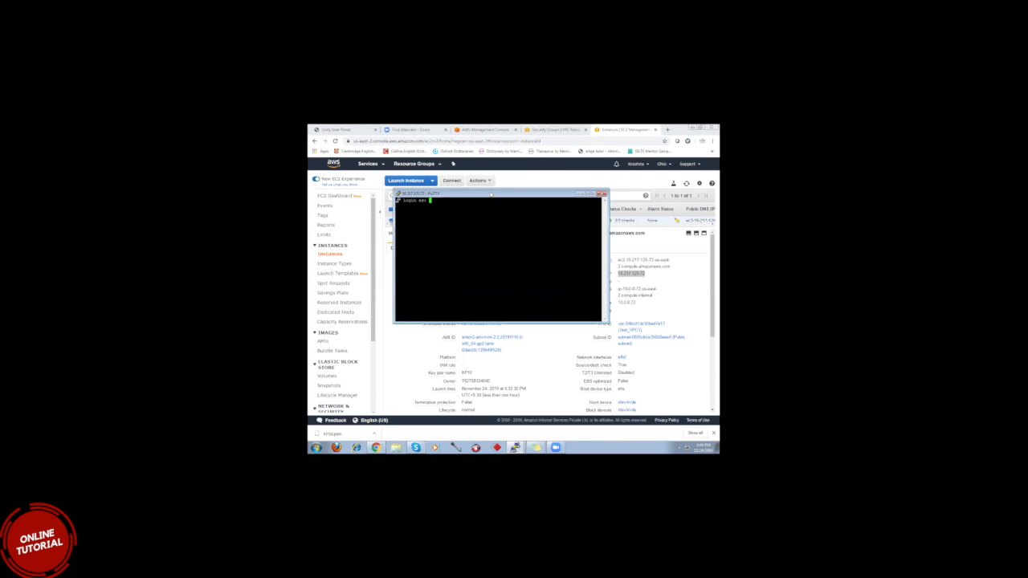
text(ec2-user)
key(Return)
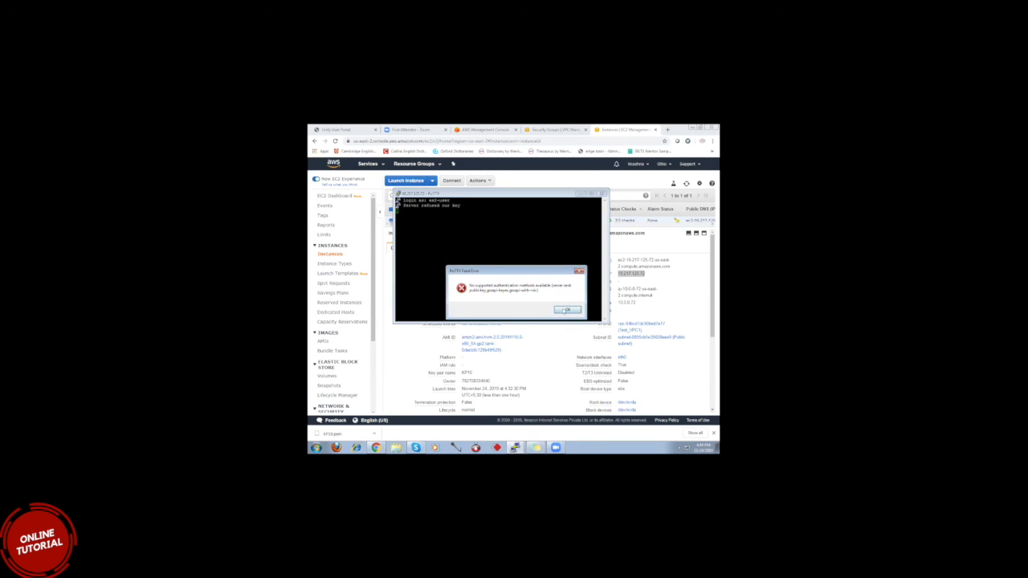
click(567, 309)
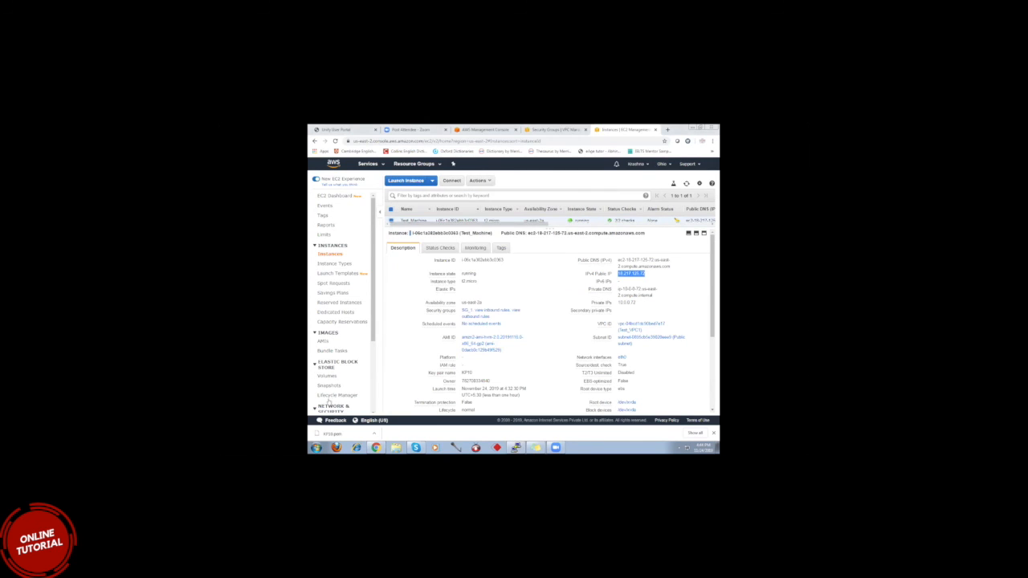
Step: Start another PuTTY session and set its host name to the instance's copied public IP
click(316, 447)
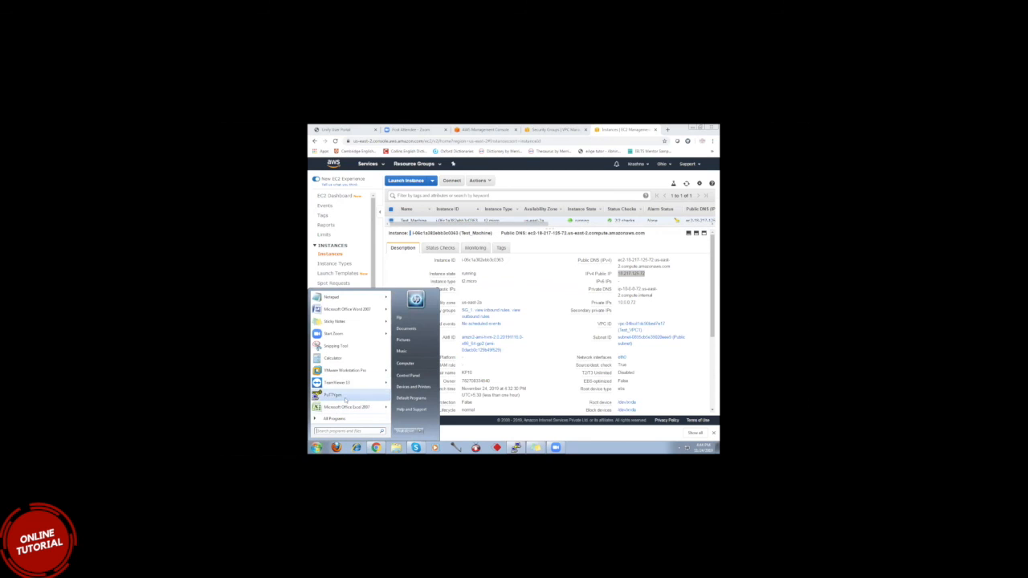
text(putty)
key(Return)
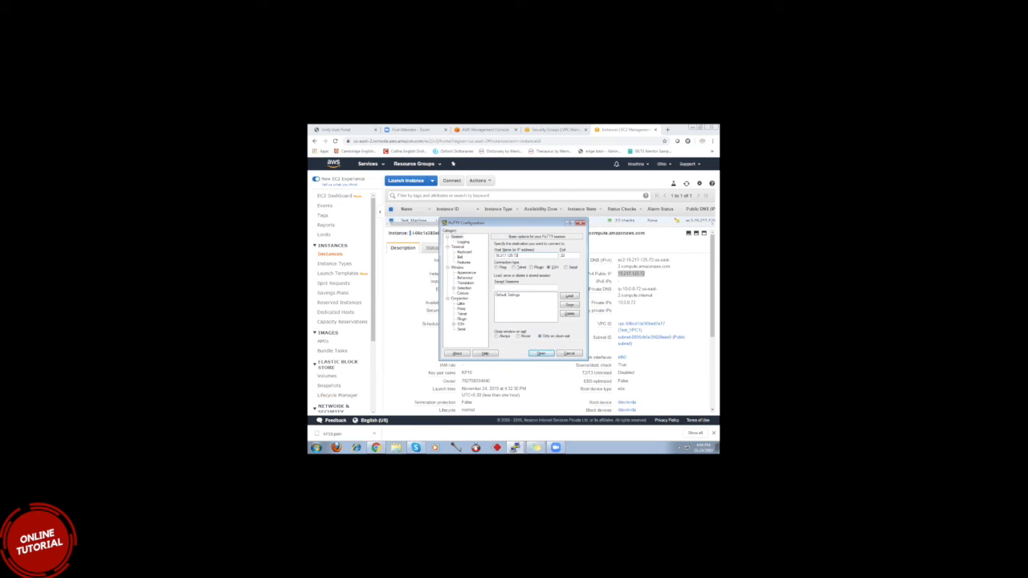
Step: Set the session's SSH authentication to use the private key file KP10.ppk from Downloads
click(462, 319)
click(462, 324)
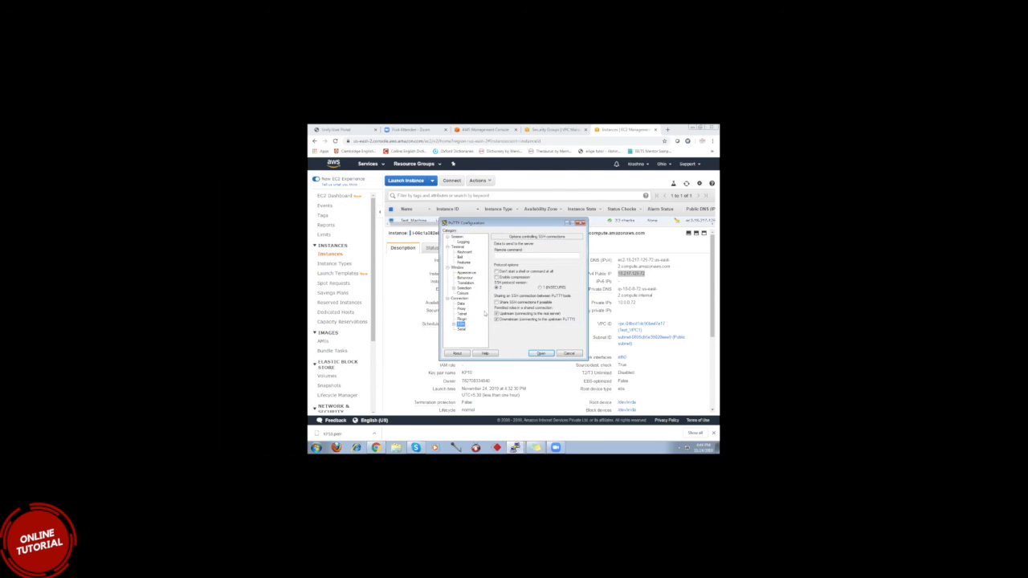
click(455, 324)
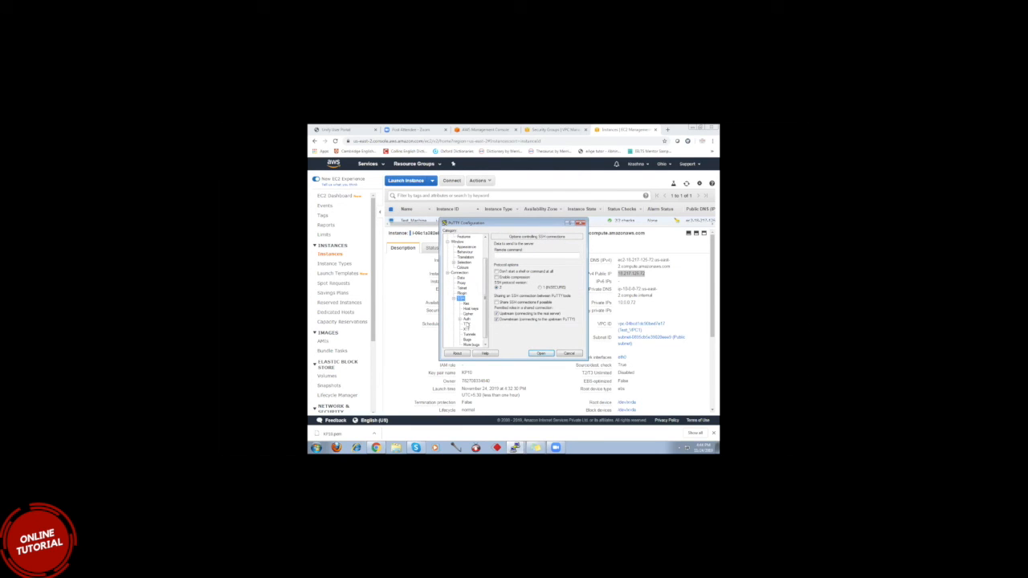
click(467, 320)
click(565, 310)
click(518, 278)
click(594, 383)
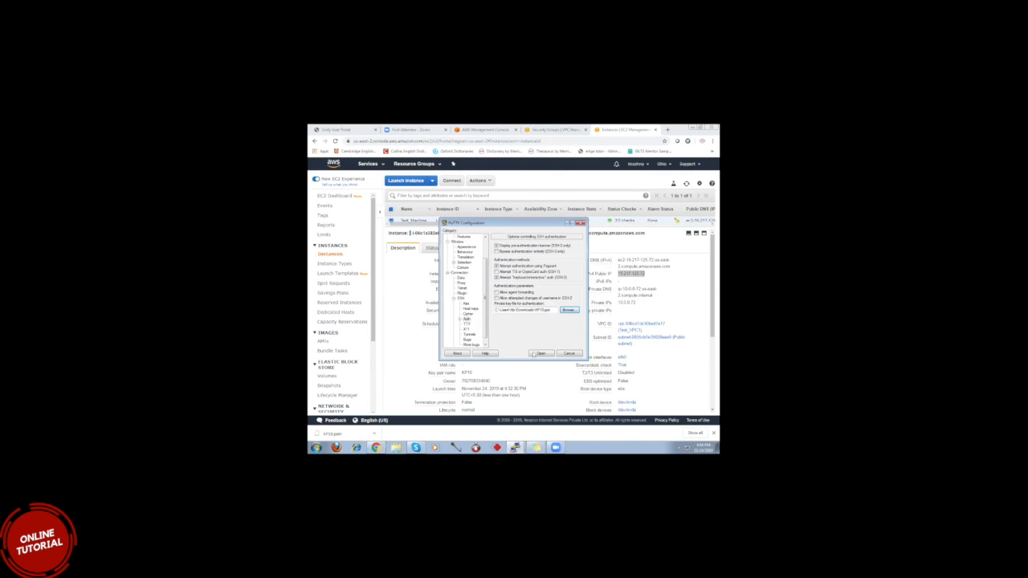
Step: Open the connection to the instance and log in as ec2-user
click(539, 354)
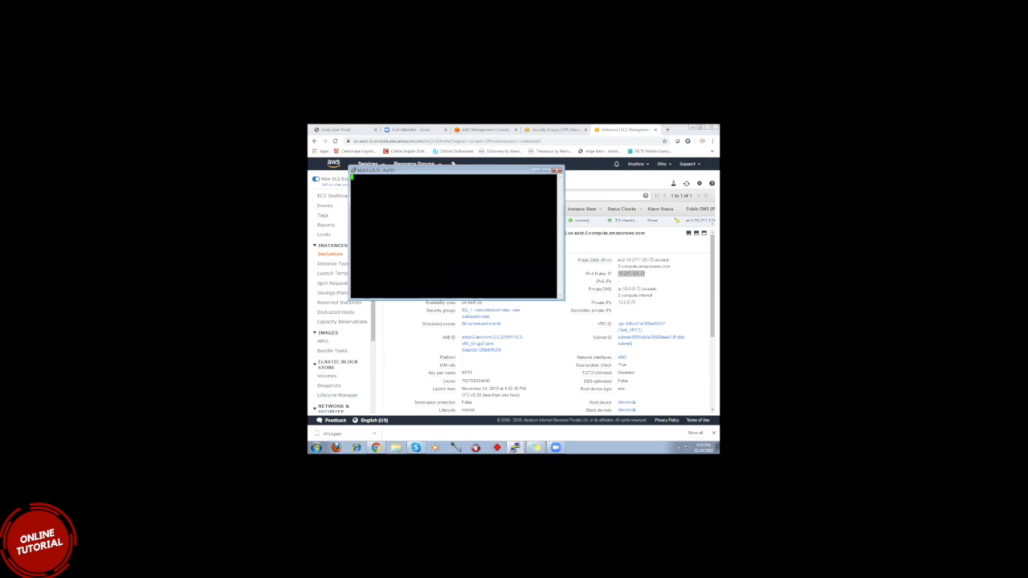
text(ec2-user)
key(Return)
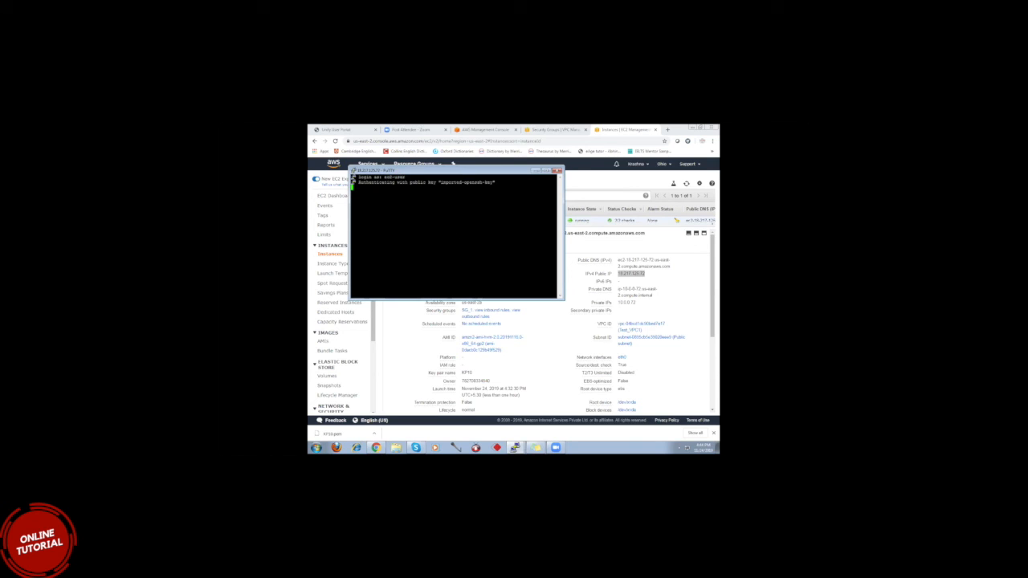
key(Return)
key(Return)
key(Return)
key(Return)
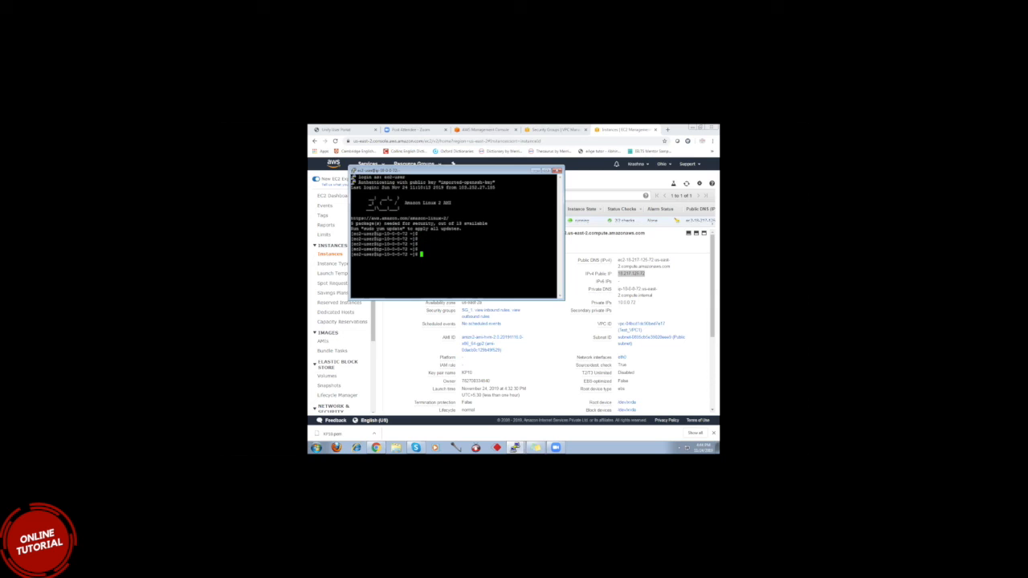
Step: Run ifconfig in the new session to list the instance's network interfaces
text(s)
text(fconfig)
key(Return)
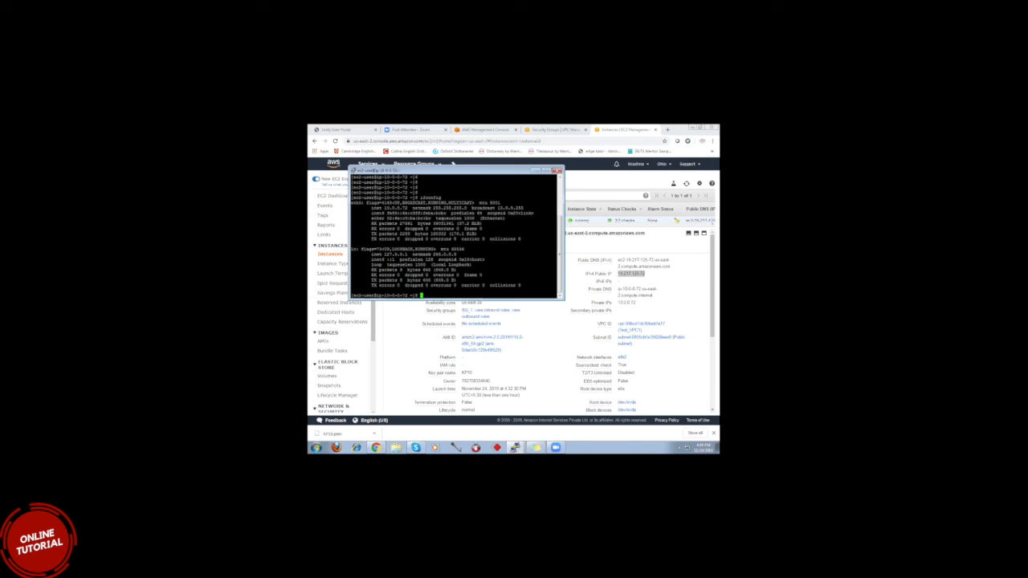
key(Return)
key(Return)
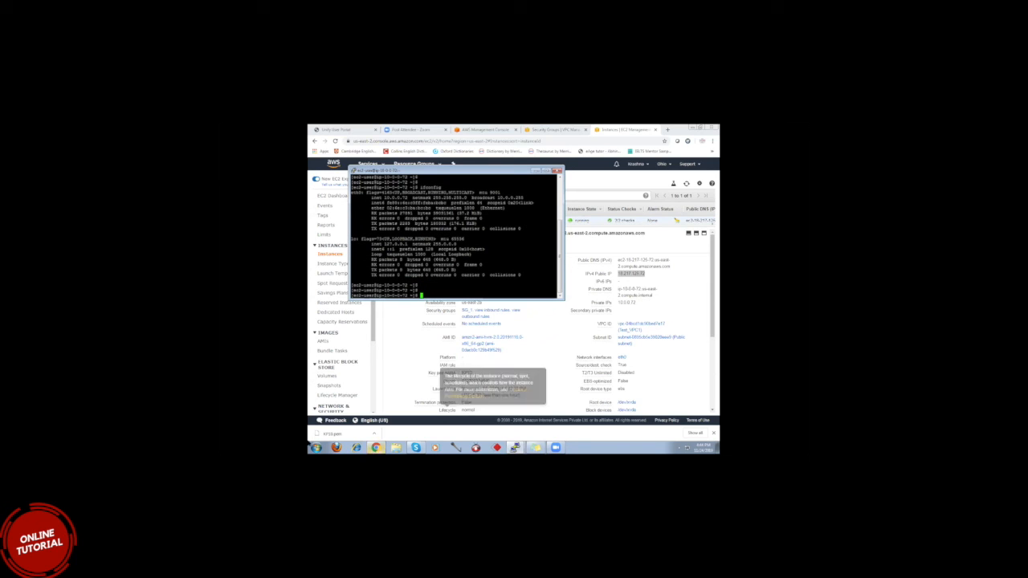
Step: Return to the EC2 console and look over Test_Machine's description
click(396, 354)
scroll(397, 353, down, 3)
scroll(398, 352, up, 5)
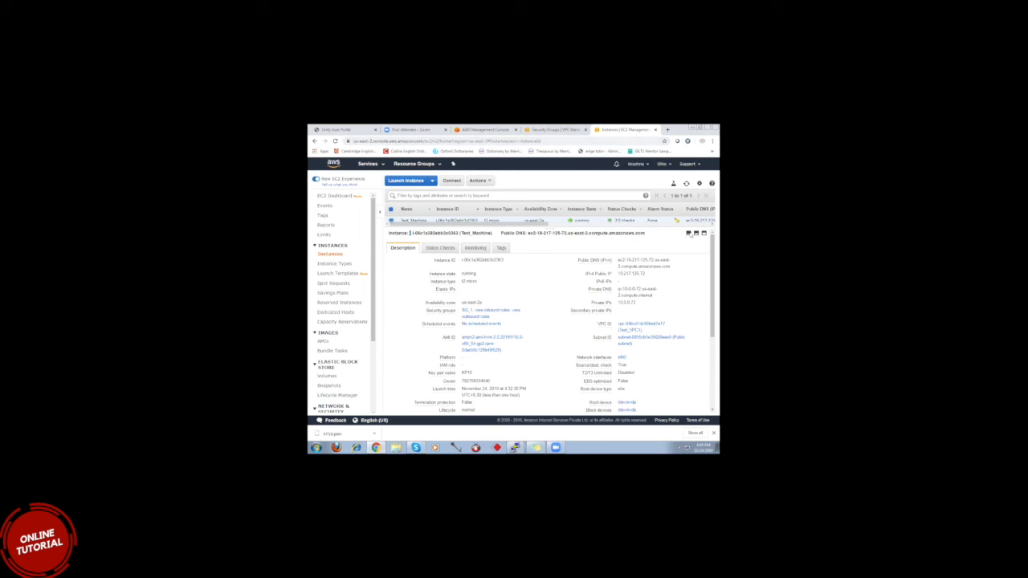
Step: Reduce Test_Machine's details pane to the medium split layout to view its row in the instance list
click(697, 233)
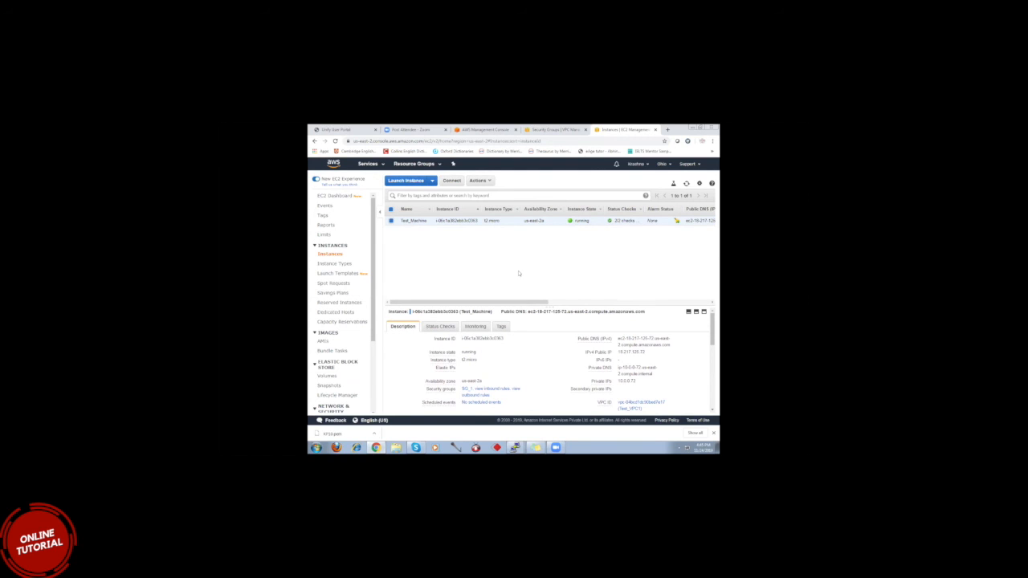
mouse_move(473, 303)
mouse_down()
mouse_move(631, 302)
mouse_move(458, 305)
mouse_up()
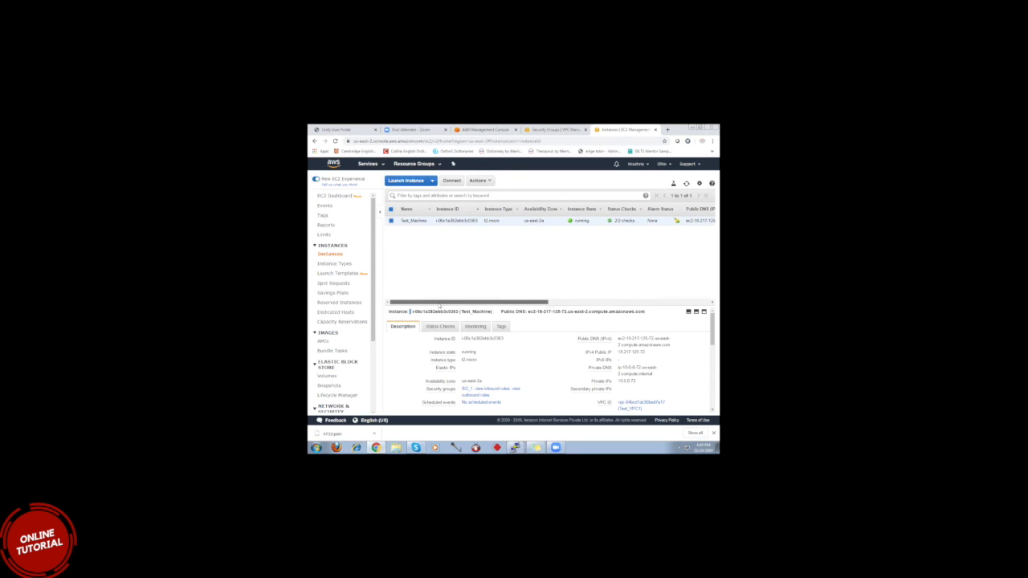